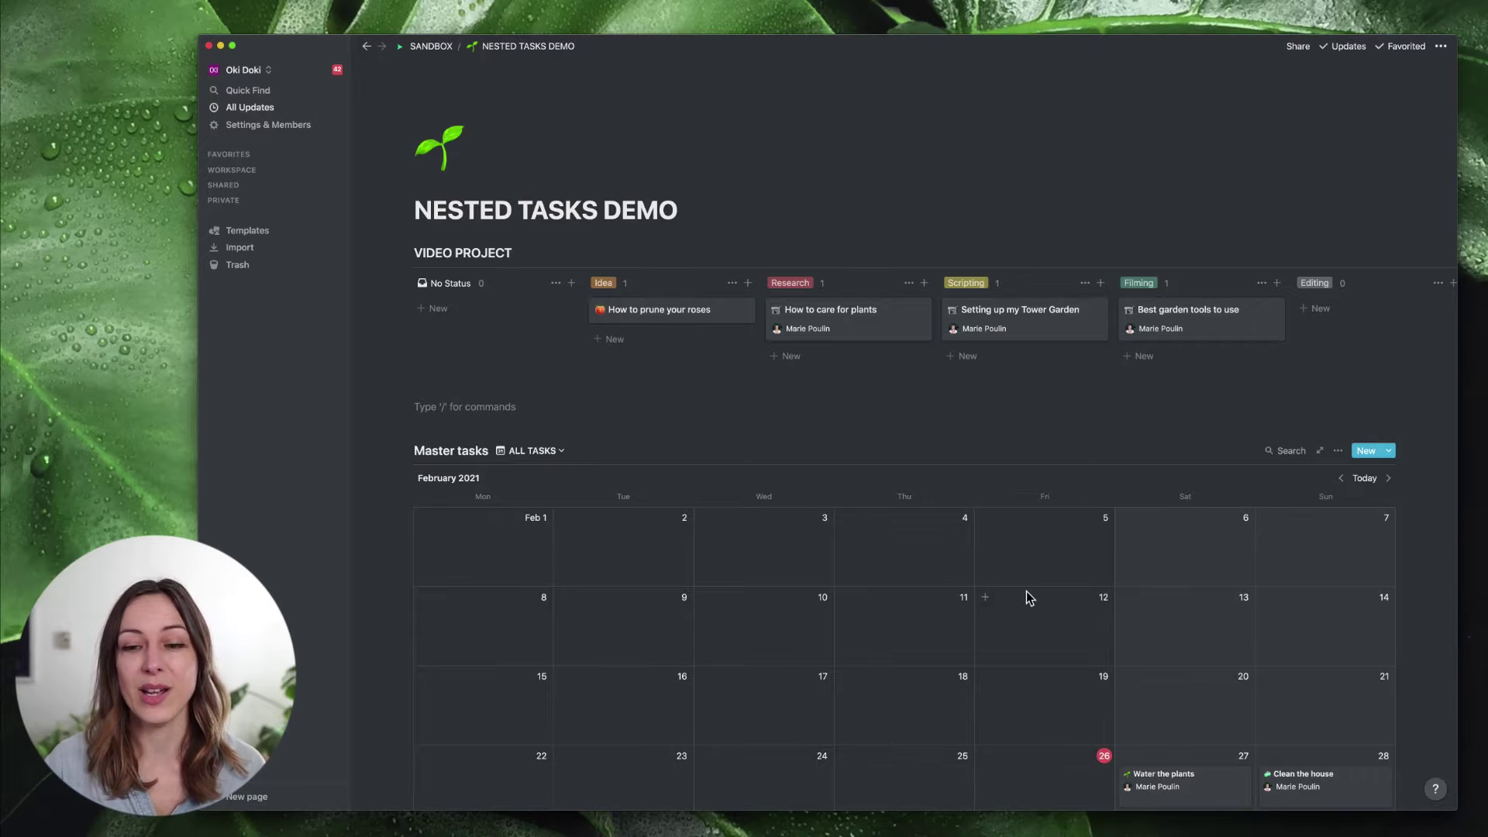
# Try inserting a /linked database view, cancel it, and glance at the How to care for plants page.
pyautogui.scroll(-1, 1027, 597)
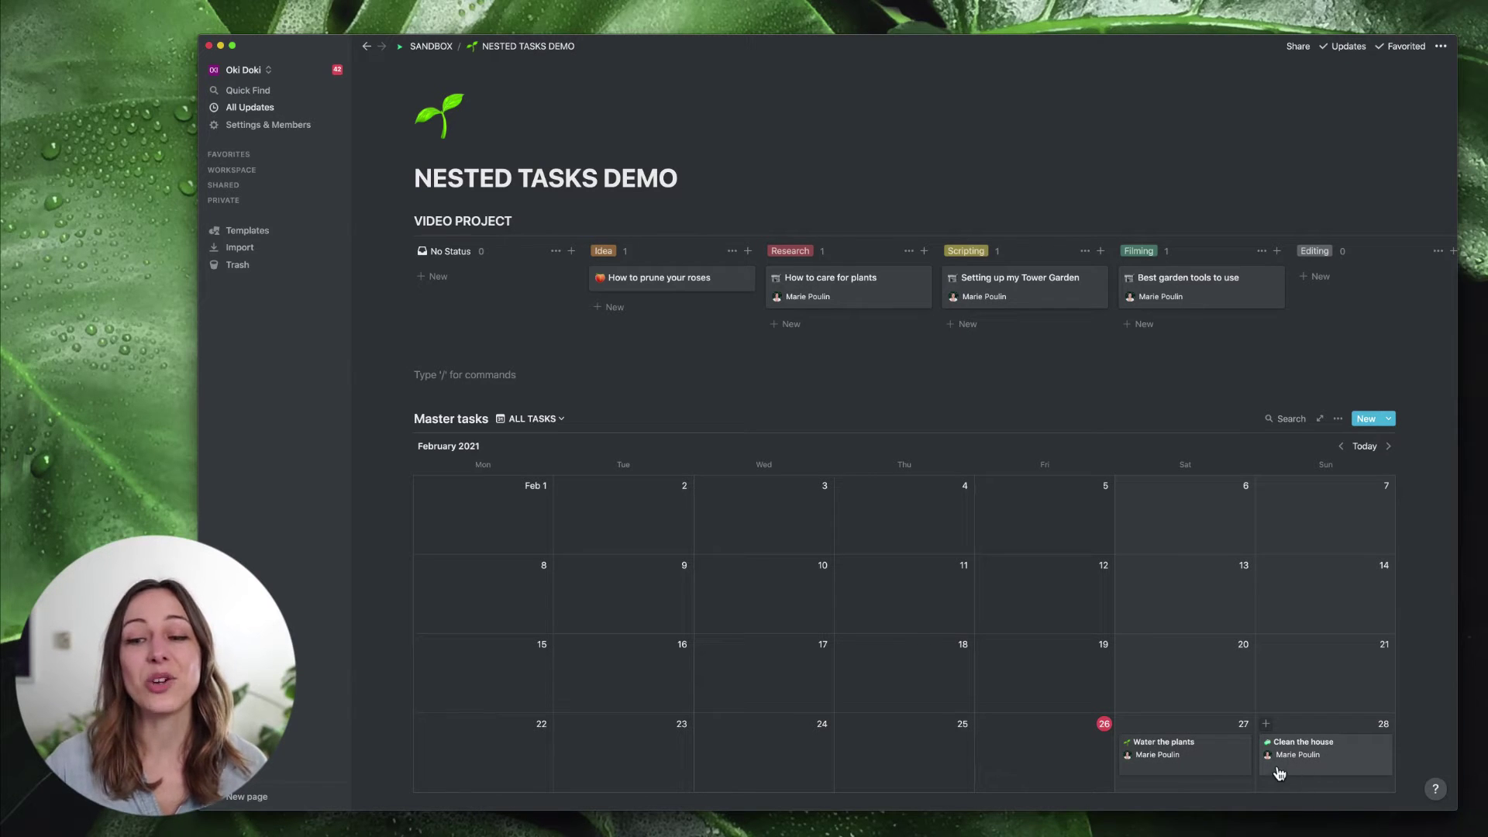
pyautogui.scroll(1, 1438, 354)
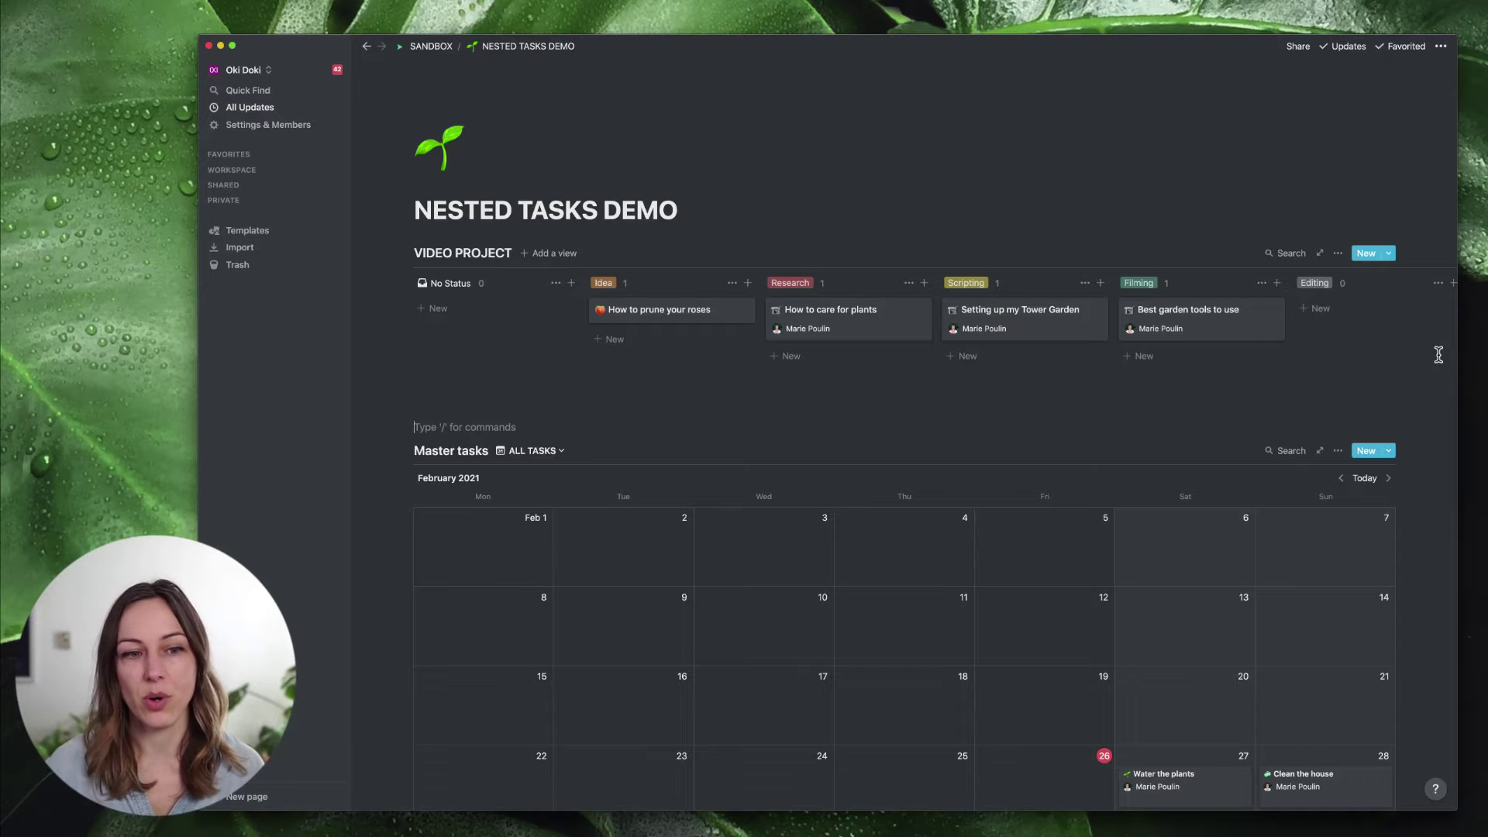
pyautogui.write('/')
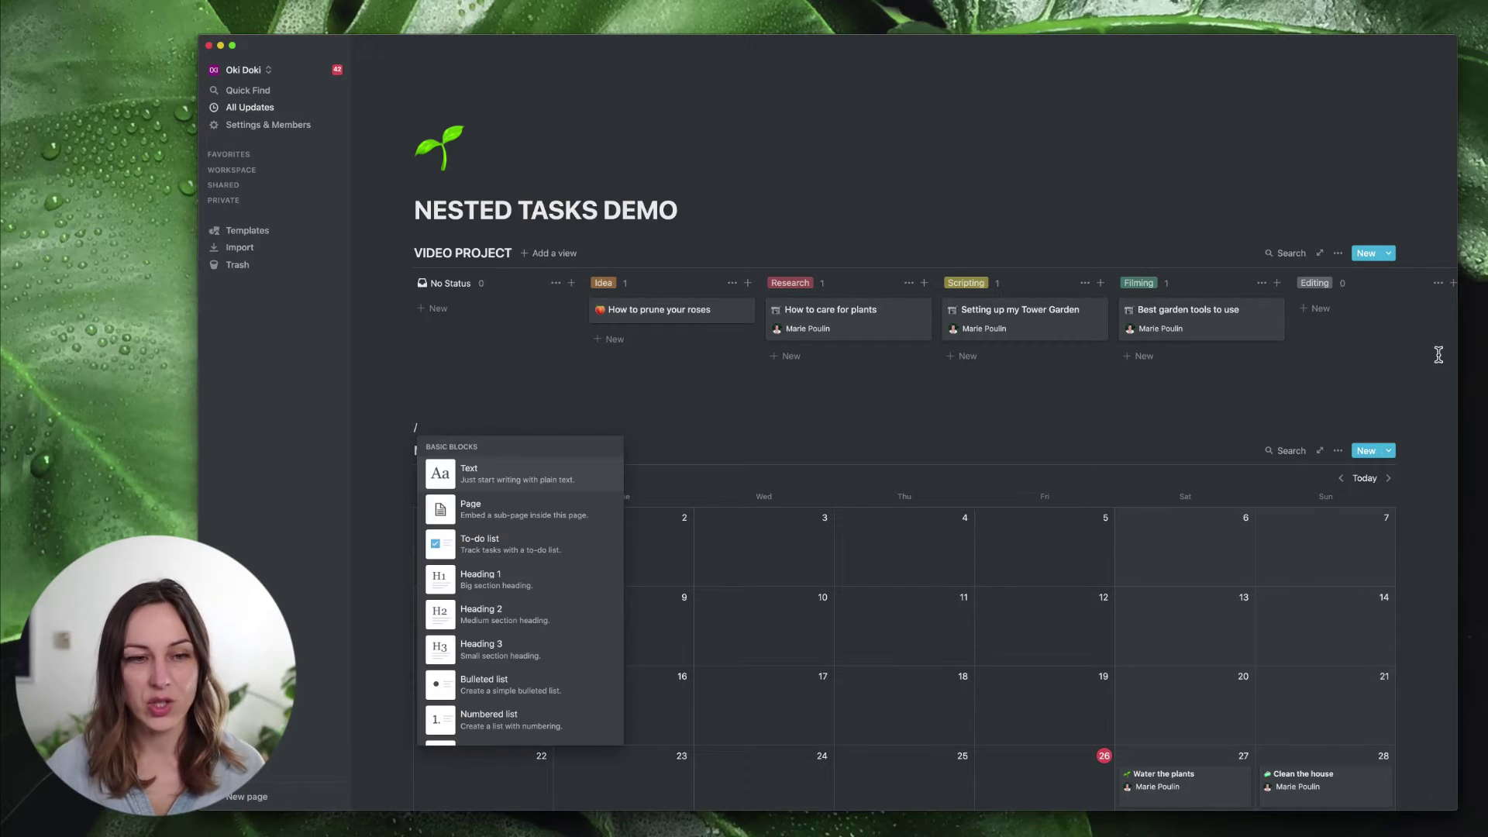
pyautogui.write('linked')
pyautogui.press('Return')
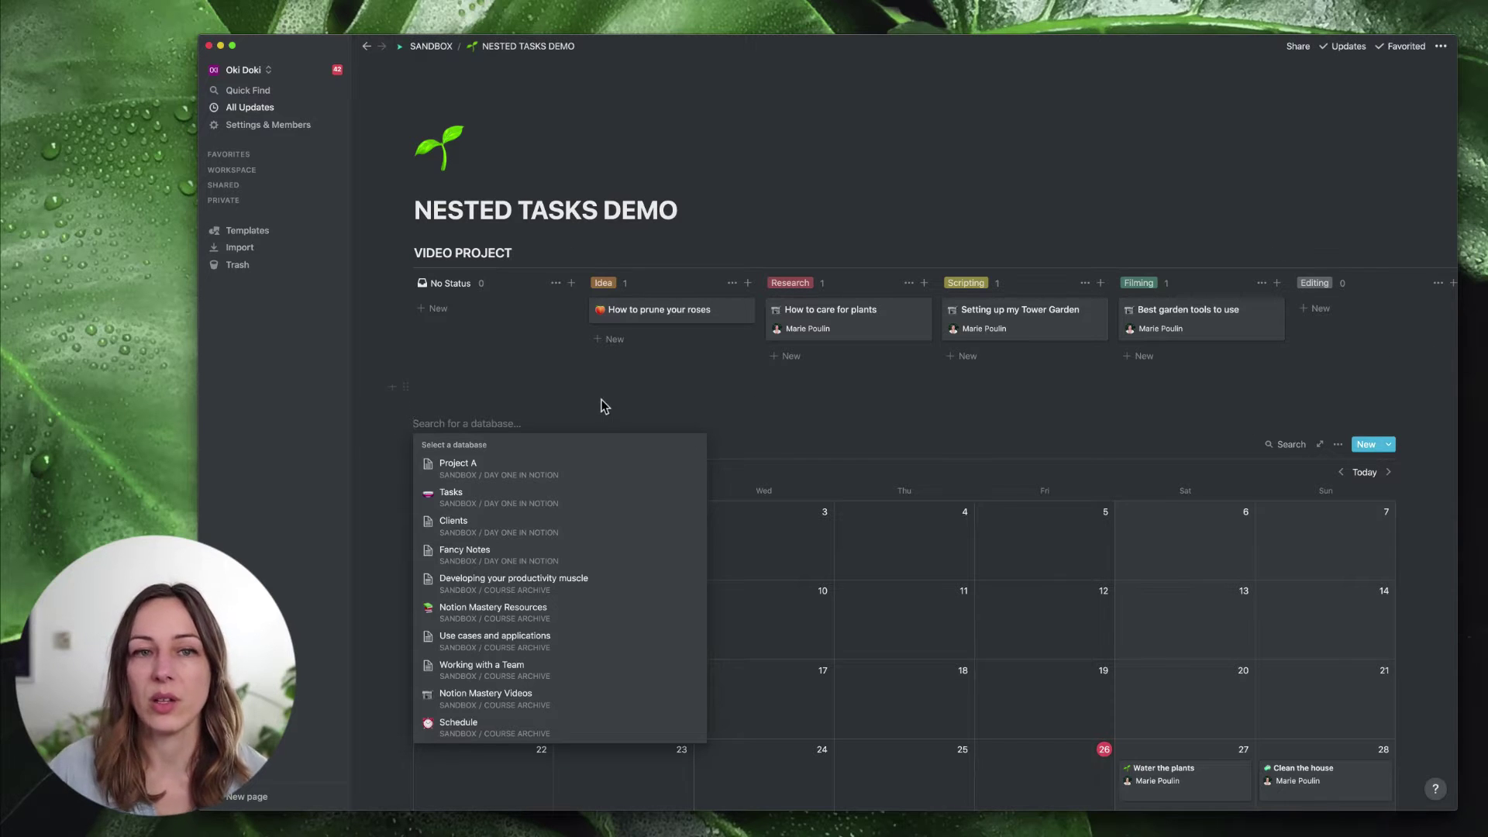
pyautogui.press('Escape')
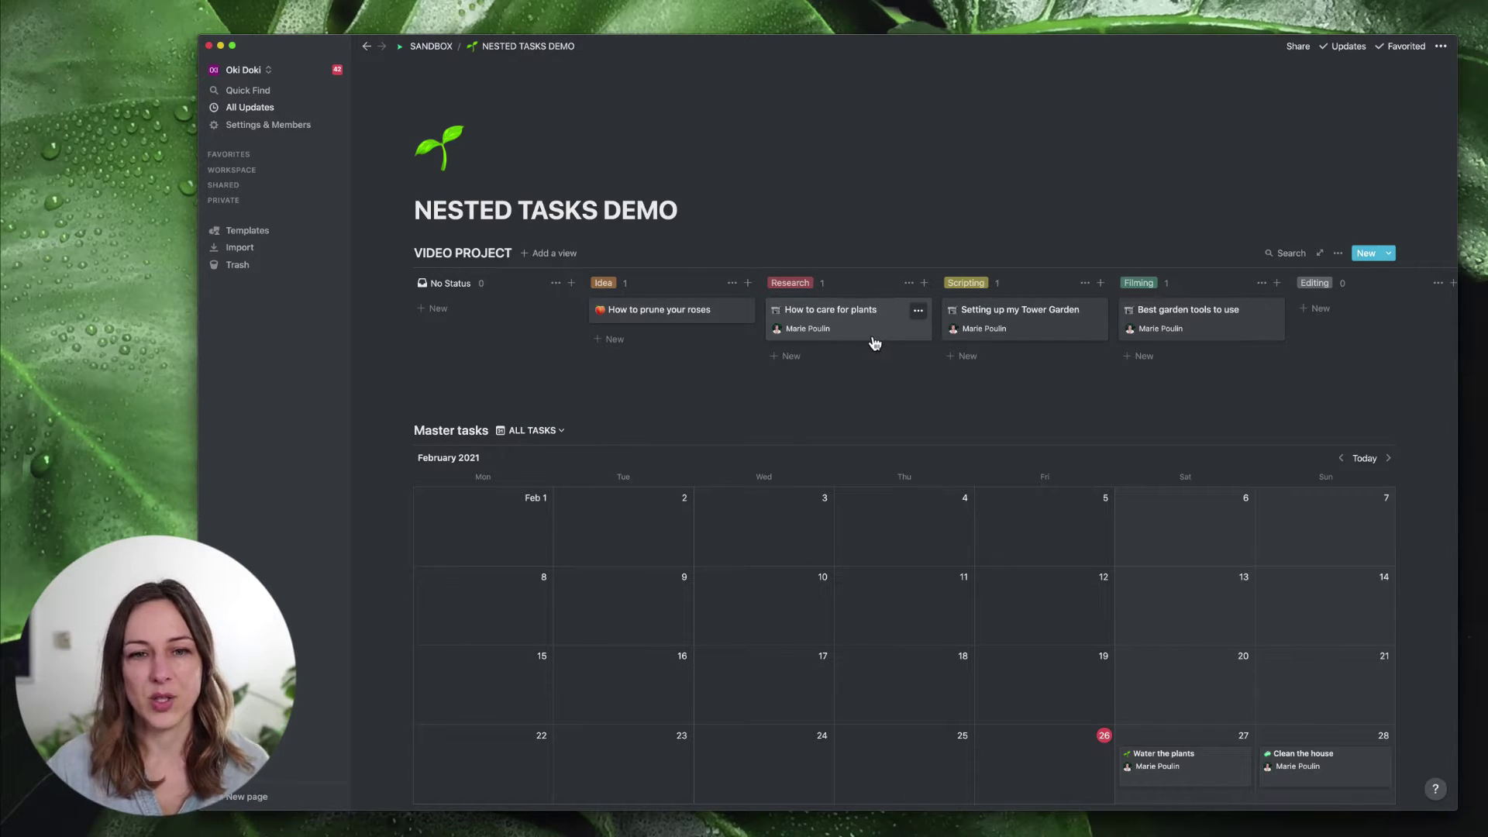
pyautogui.click(874, 342)
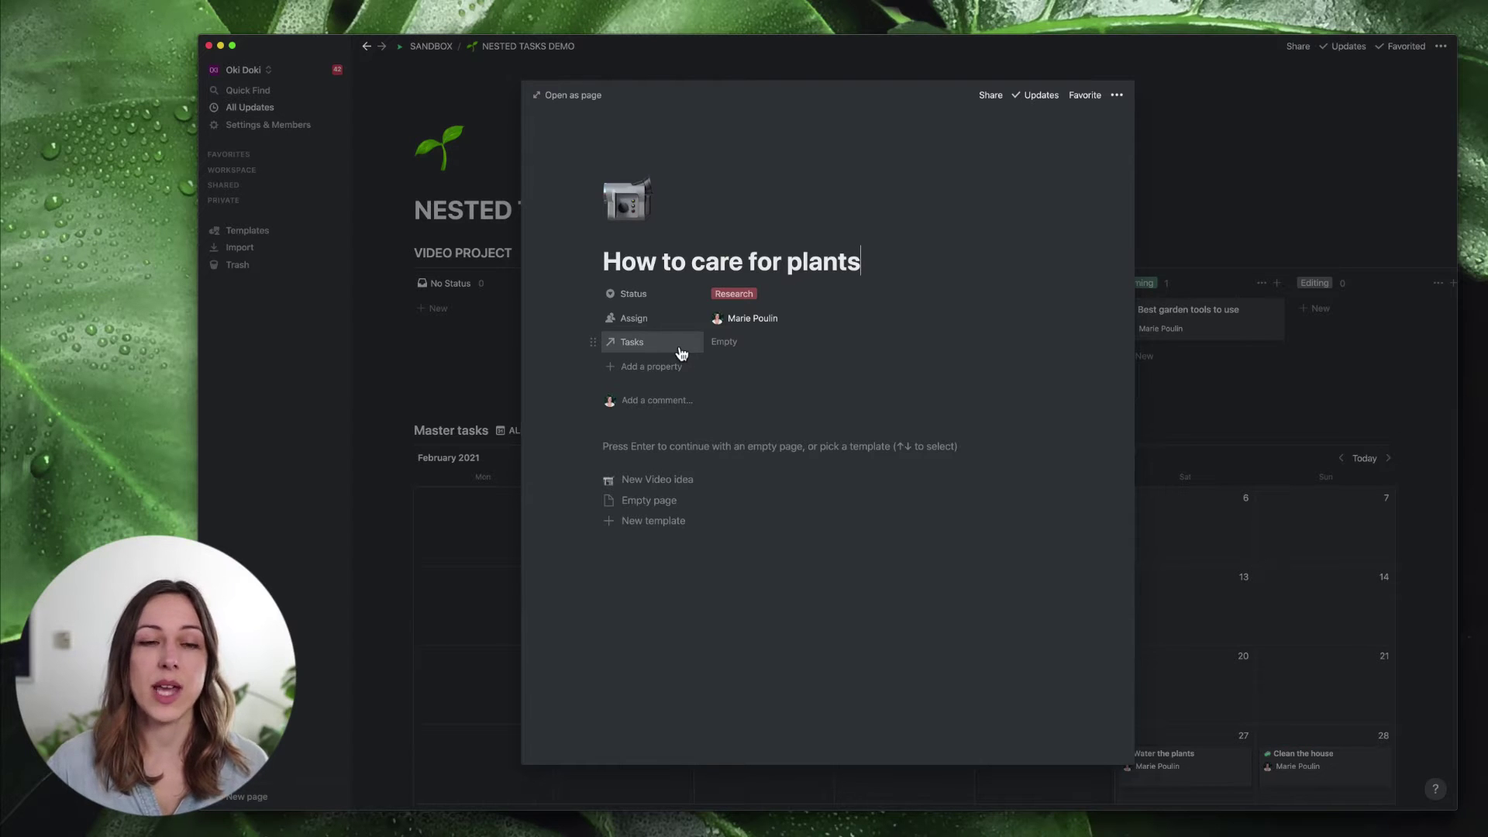
pyautogui.press('Escape')
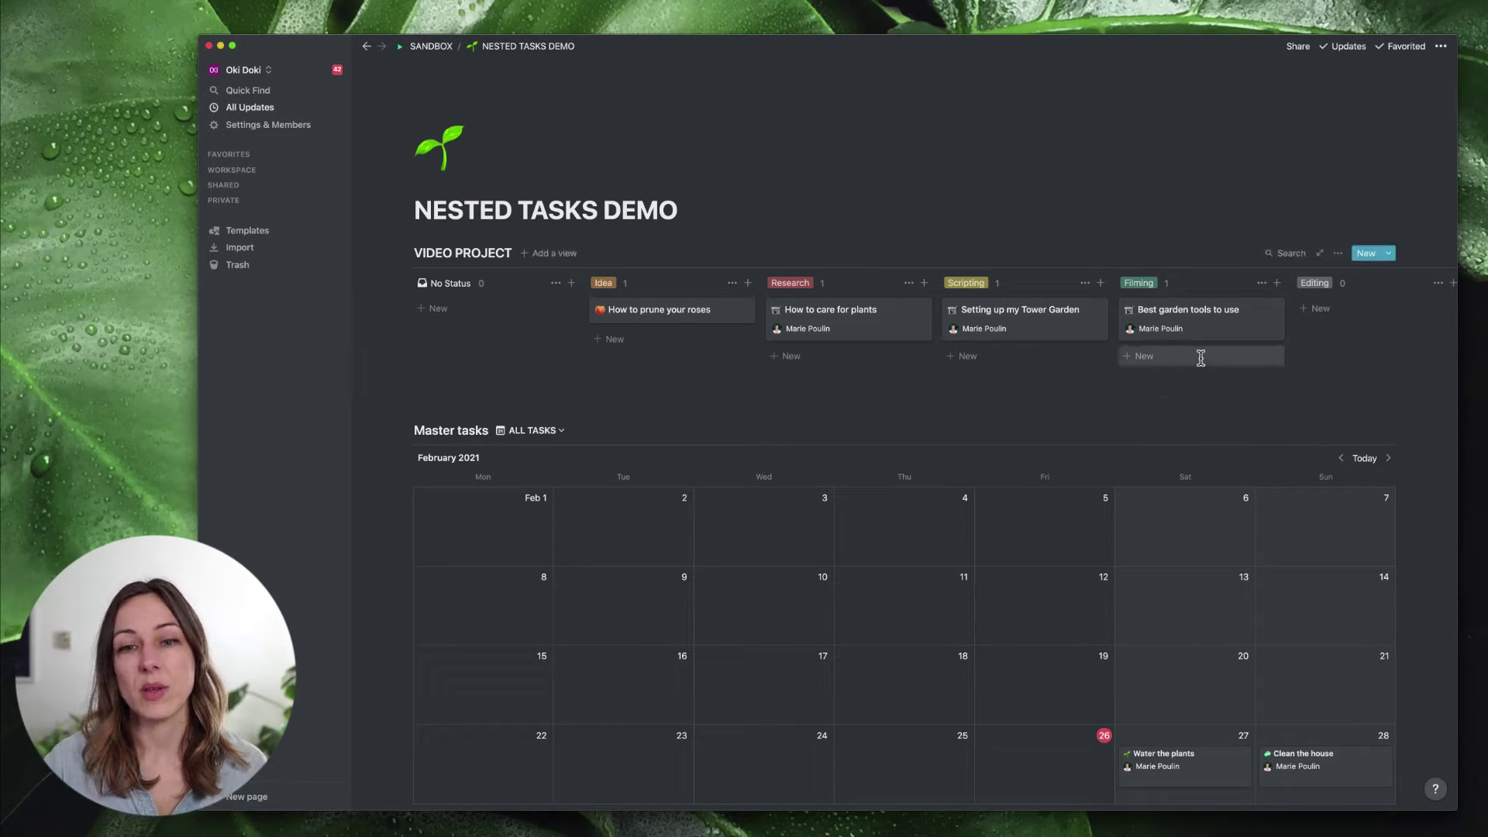
# Apply the New Video Idea template to the Setting up my Tower Garden page.
pyautogui.click(1028, 332)
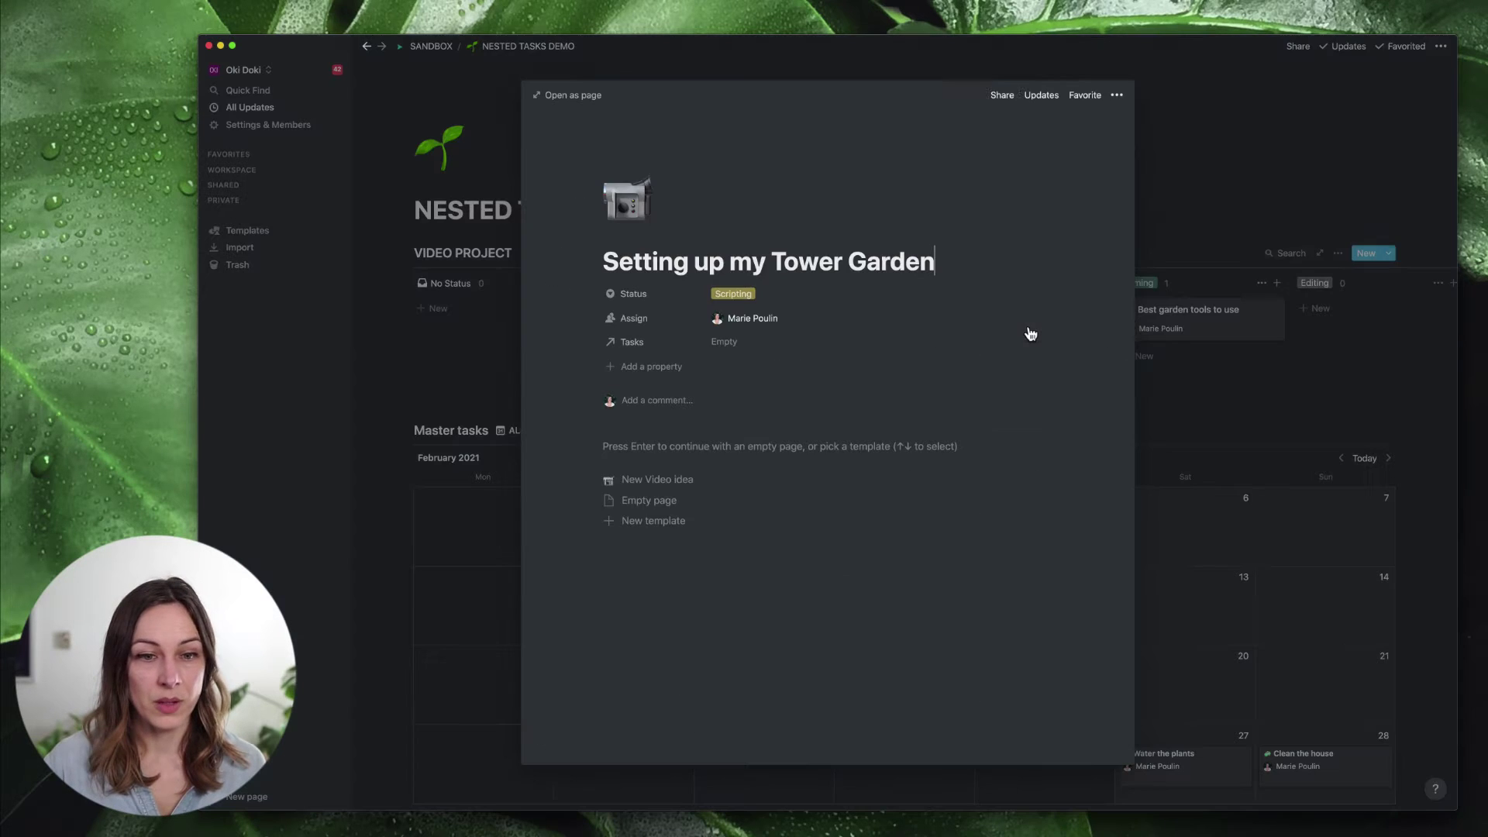
pyautogui.click(686, 487)
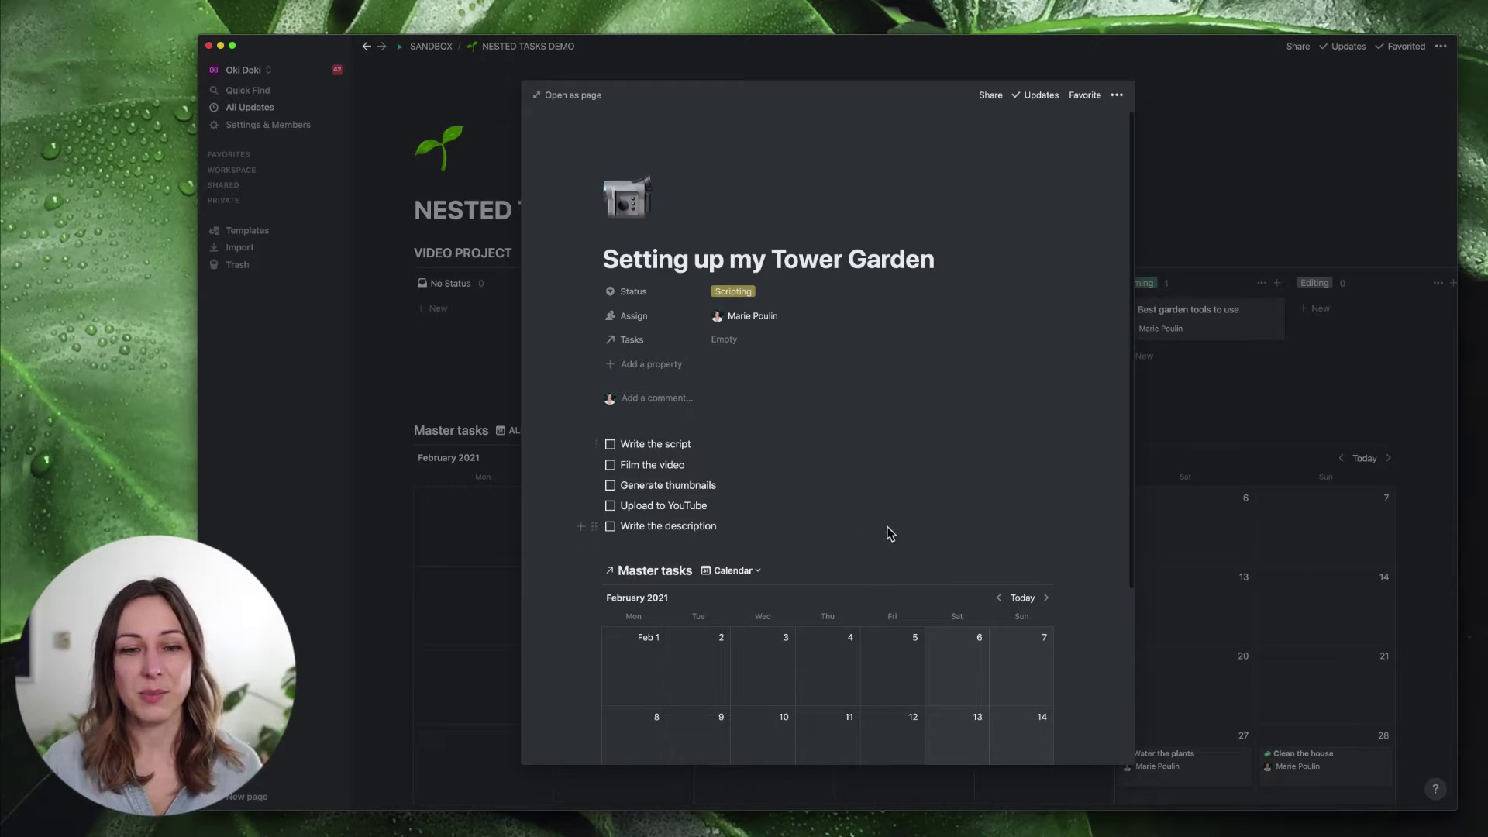
pyautogui.scroll(-3, 874, 654)
pyautogui.scroll(-1, 919, 472)
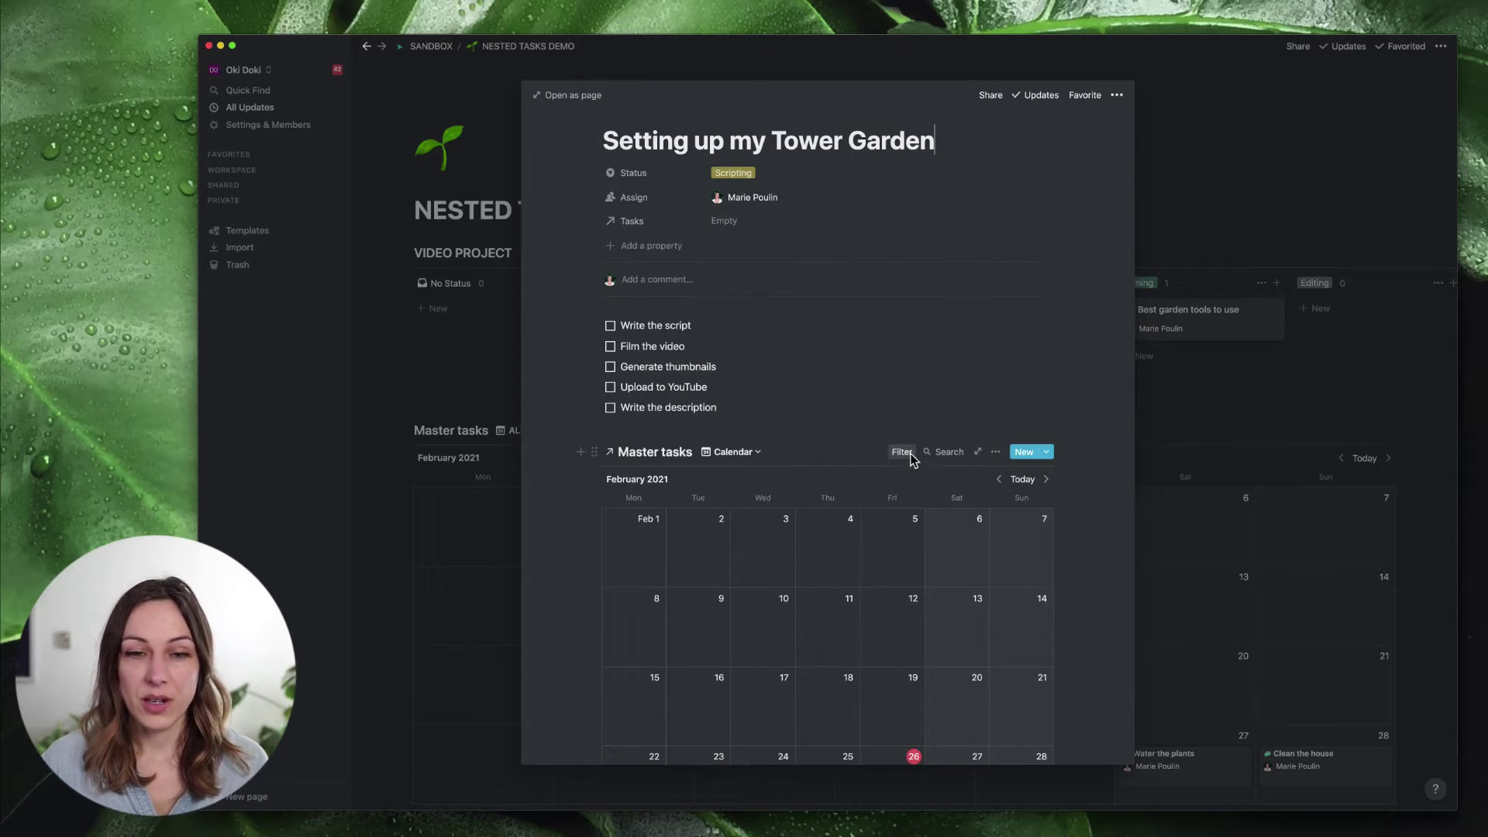
# Check the calendar's filter, then drag the Write the description to-do onto Feb 12.
pyautogui.click(906, 455)
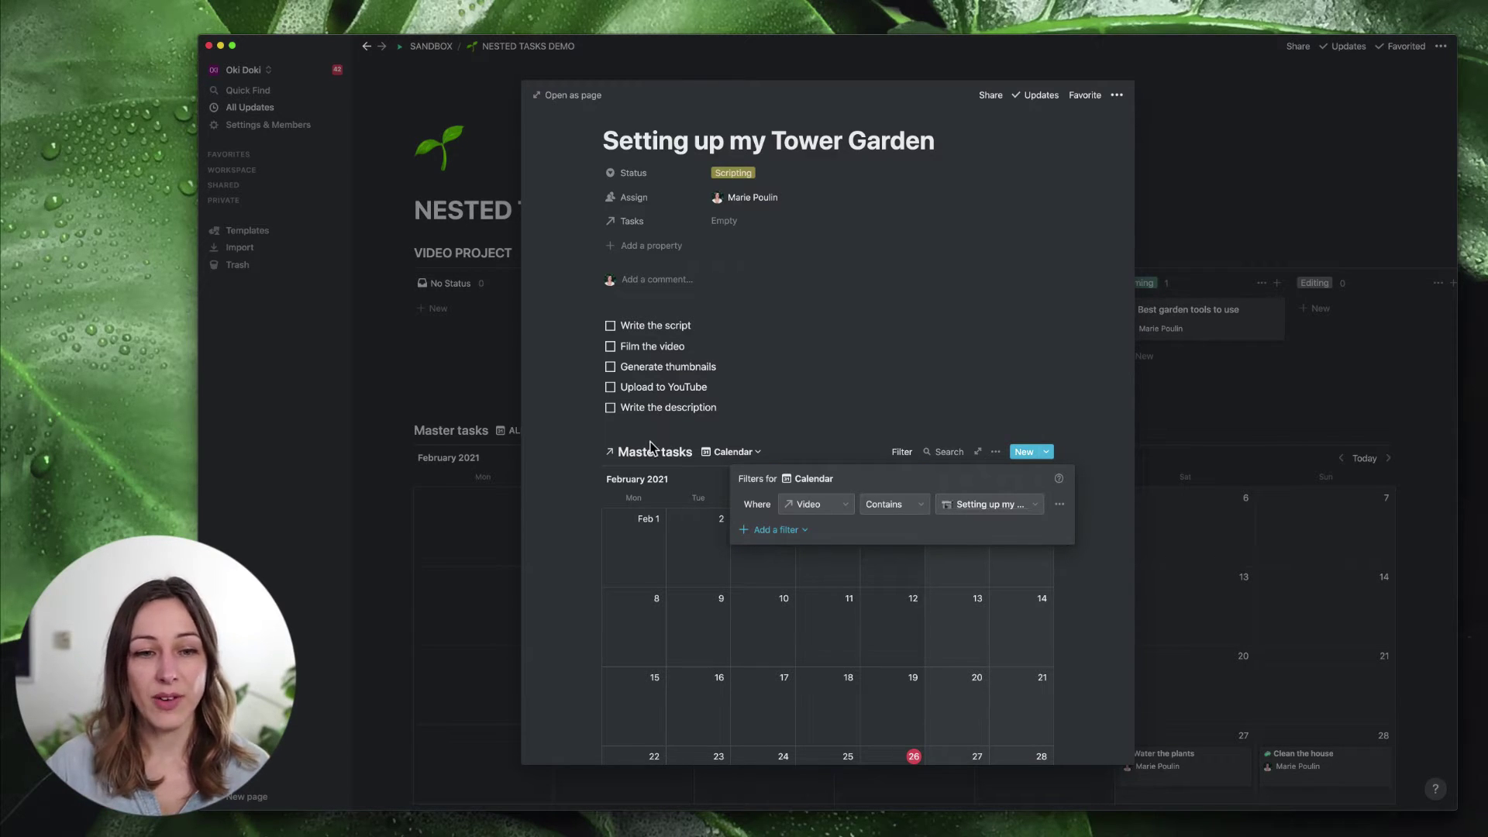
pyautogui.click(612, 422)
pyautogui.moveTo(595, 407); pyautogui.dragTo(885, 628)
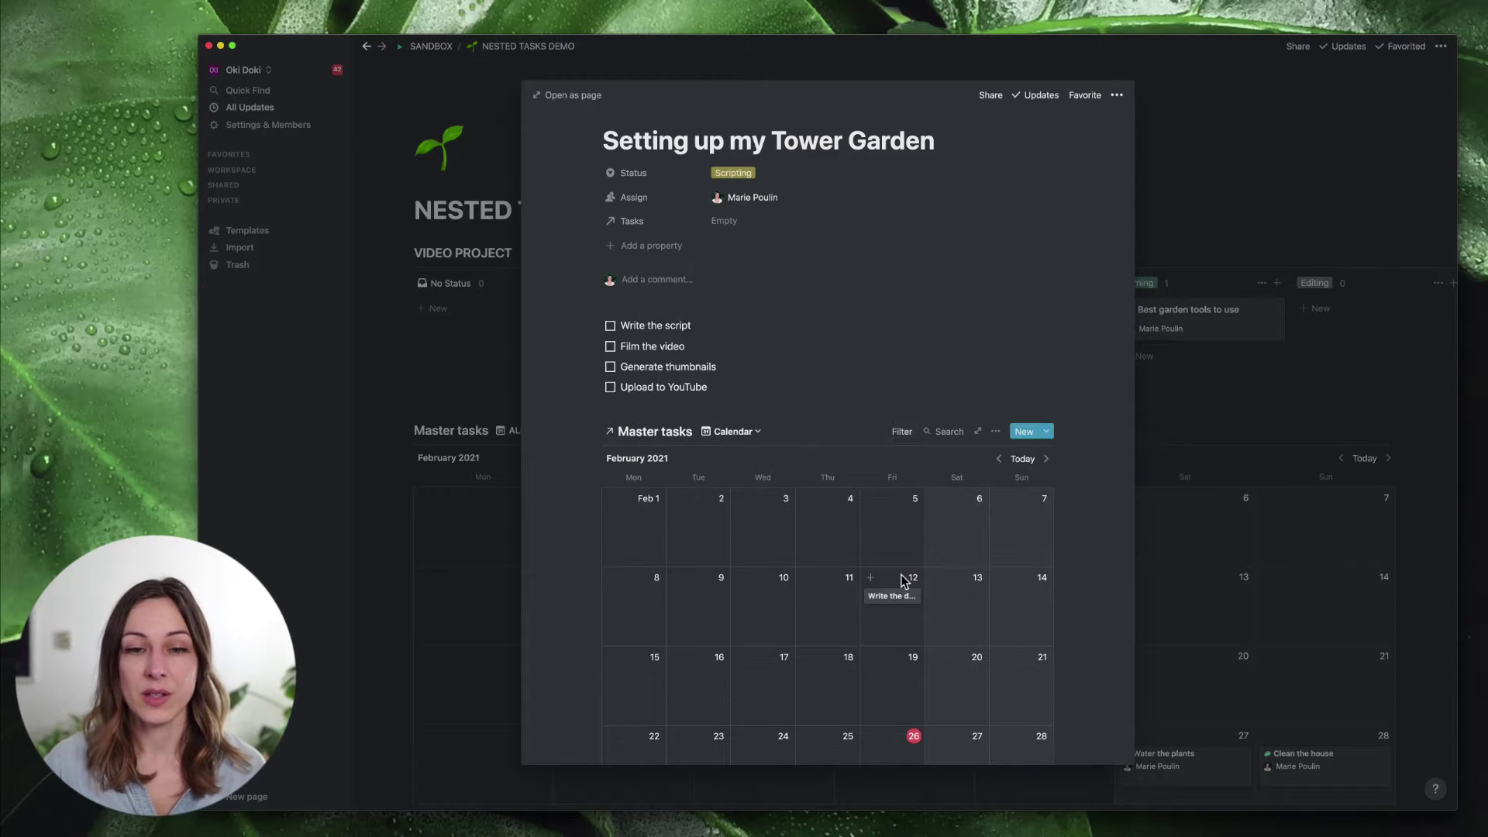
# Recheck the filter, open Write the description, and return to Tower Garden via its Video relation.
pyautogui.click(902, 431)
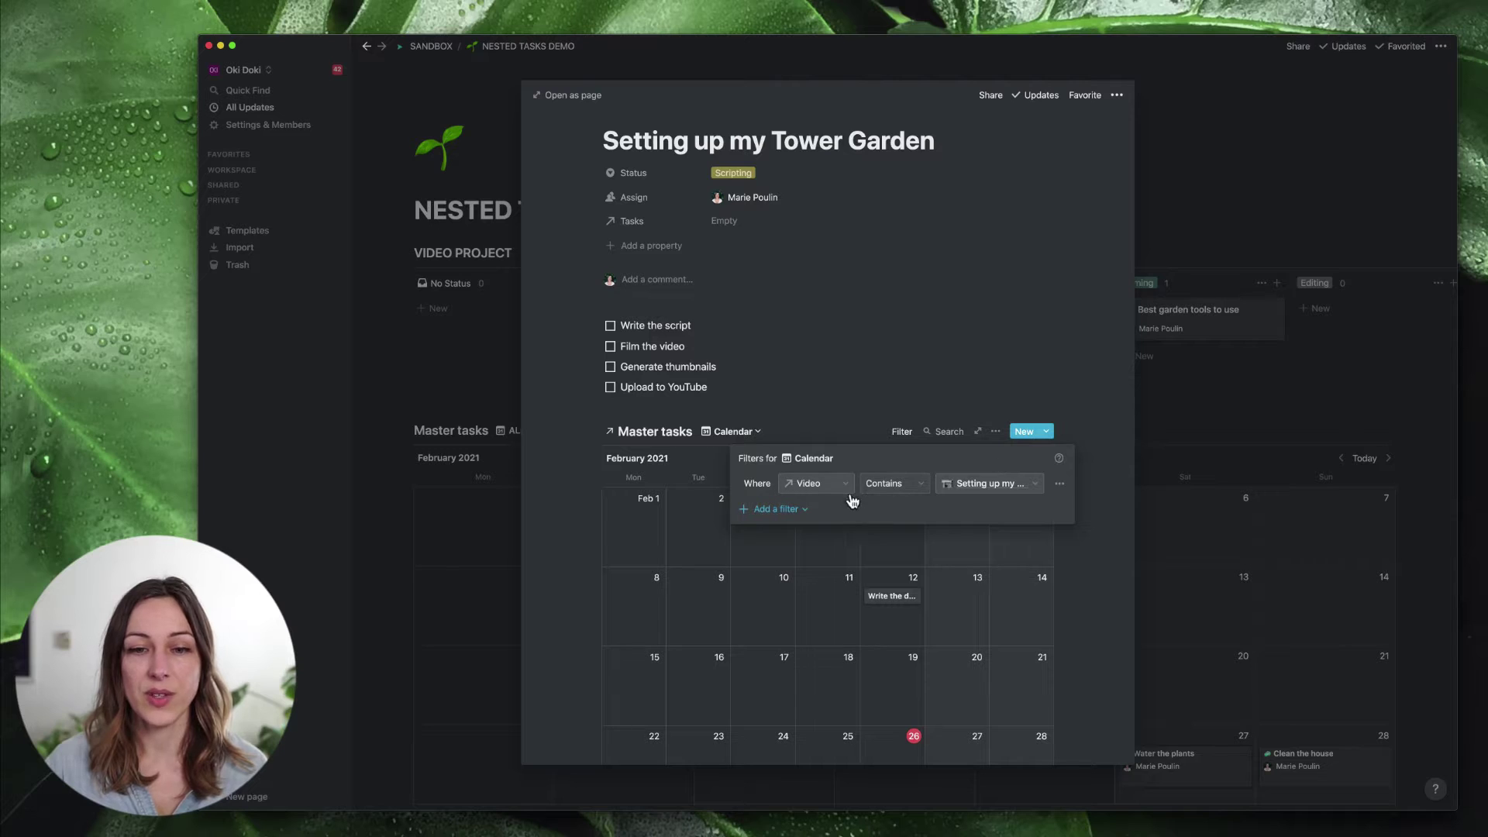
pyautogui.click(1095, 496)
pyautogui.click(891, 597)
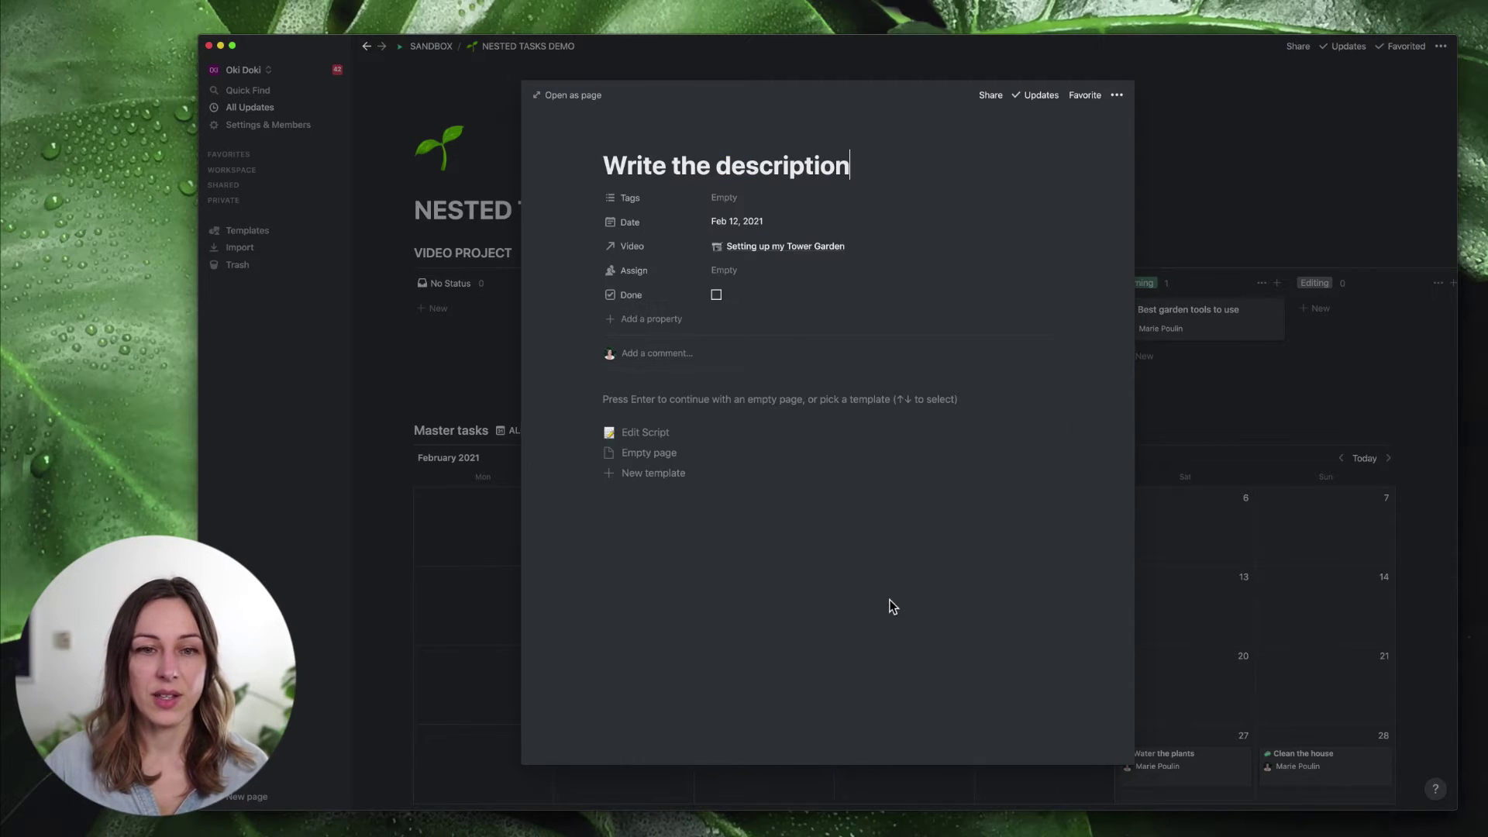
pyautogui.click(781, 250)
pyautogui.click(782, 288)
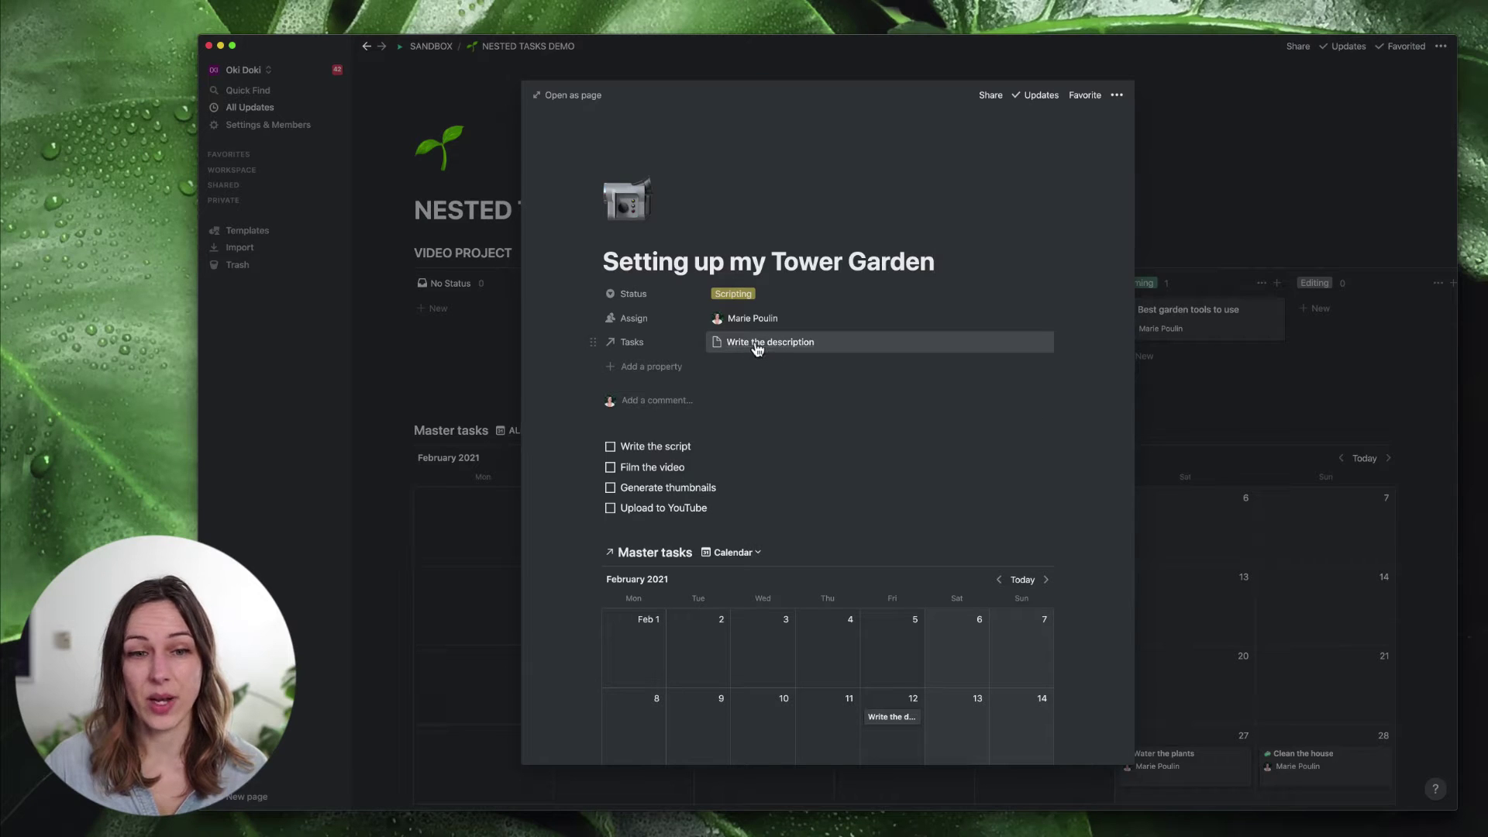
# Move the Feb 12 task to Feb 26, script and filming to Feb 27, thumbnails and upload to Feb 28.
pyautogui.click(640, 528)
pyautogui.moveTo(628, 497); pyautogui.dragTo(635, 453)
pyautogui.click(691, 447)
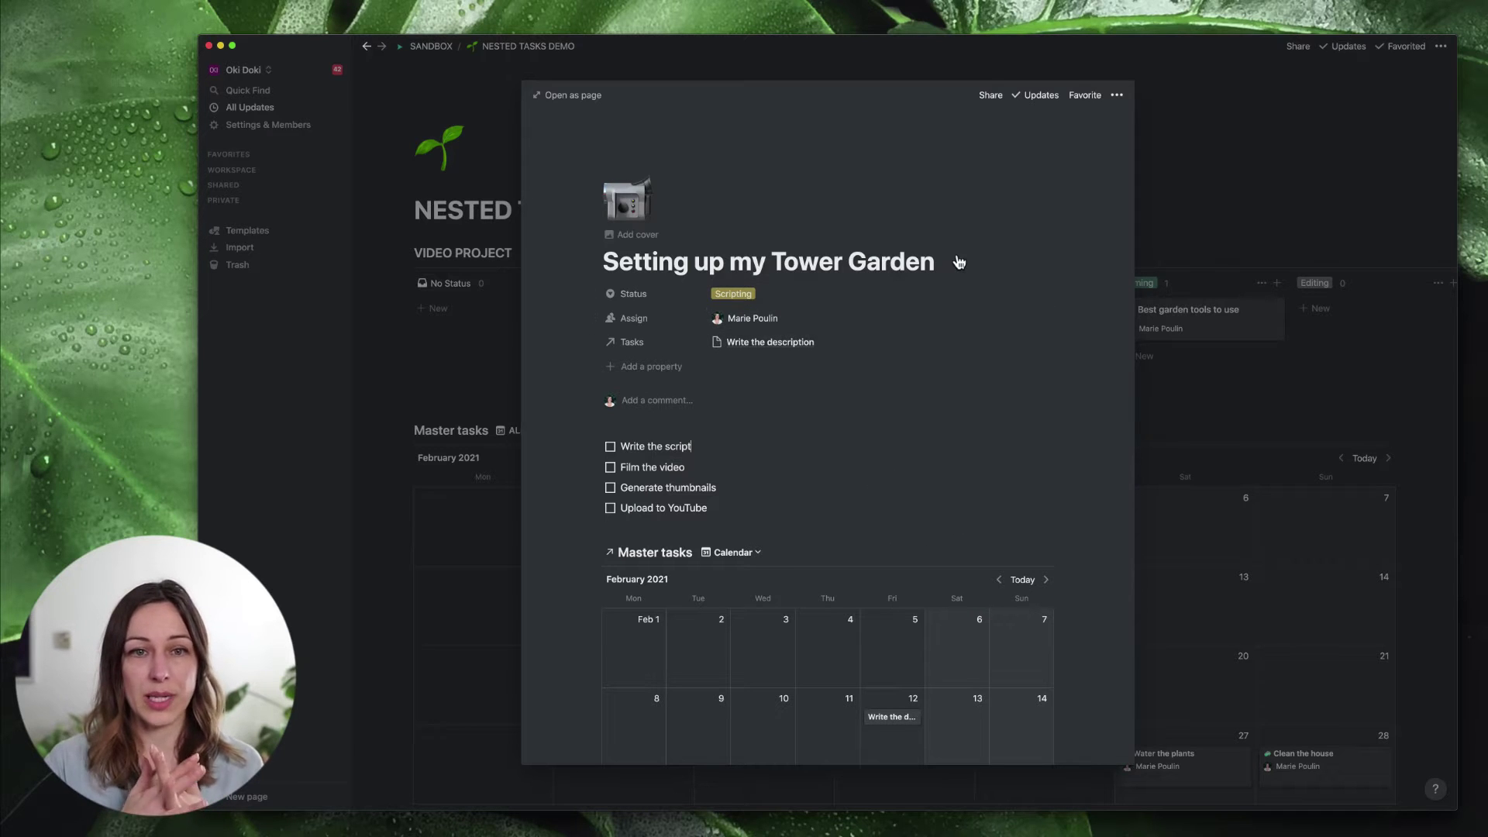
pyautogui.scroll(-3, 729, 411)
pyautogui.moveTo(891, 495); pyautogui.dragTo(893, 652)
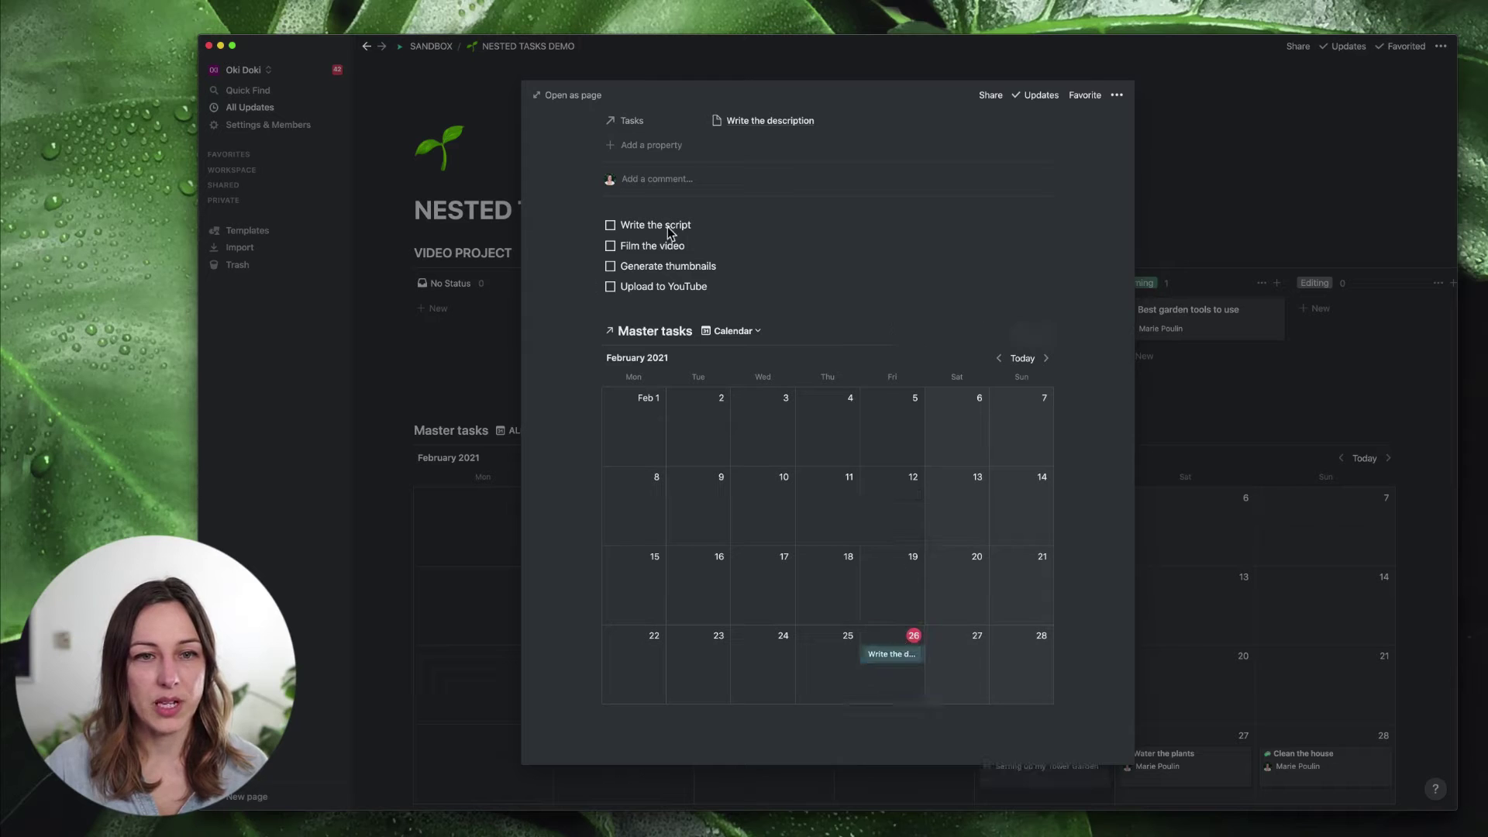
pyautogui.moveTo(700, 242); pyautogui.dragTo(954, 655)
pyautogui.moveTo(725, 288); pyautogui.dragTo(1019, 664)
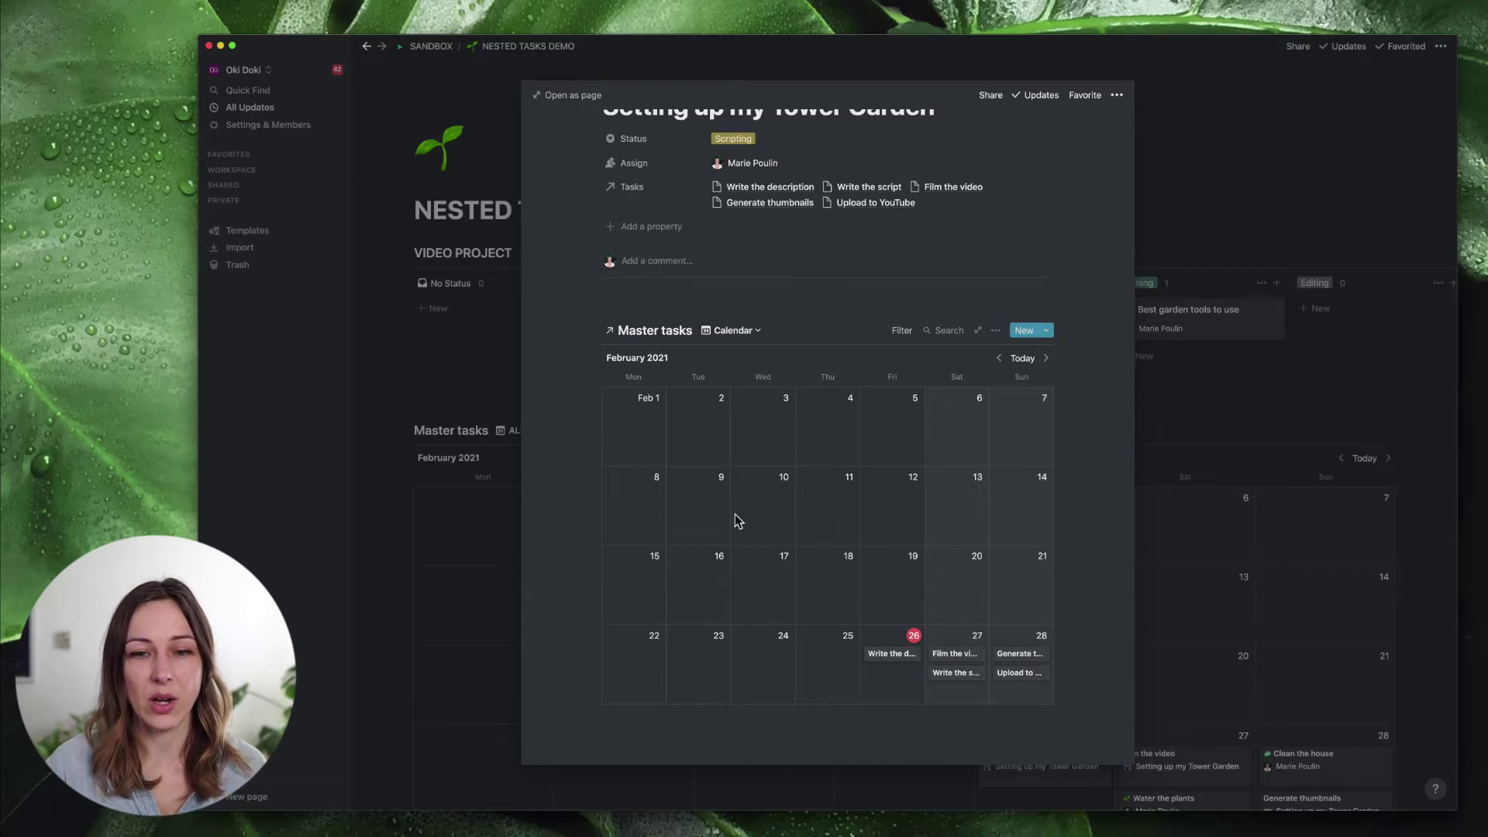
# Review the Tower Garden calendar's filter and view list, then close the page peek.
pyautogui.click(900, 331)
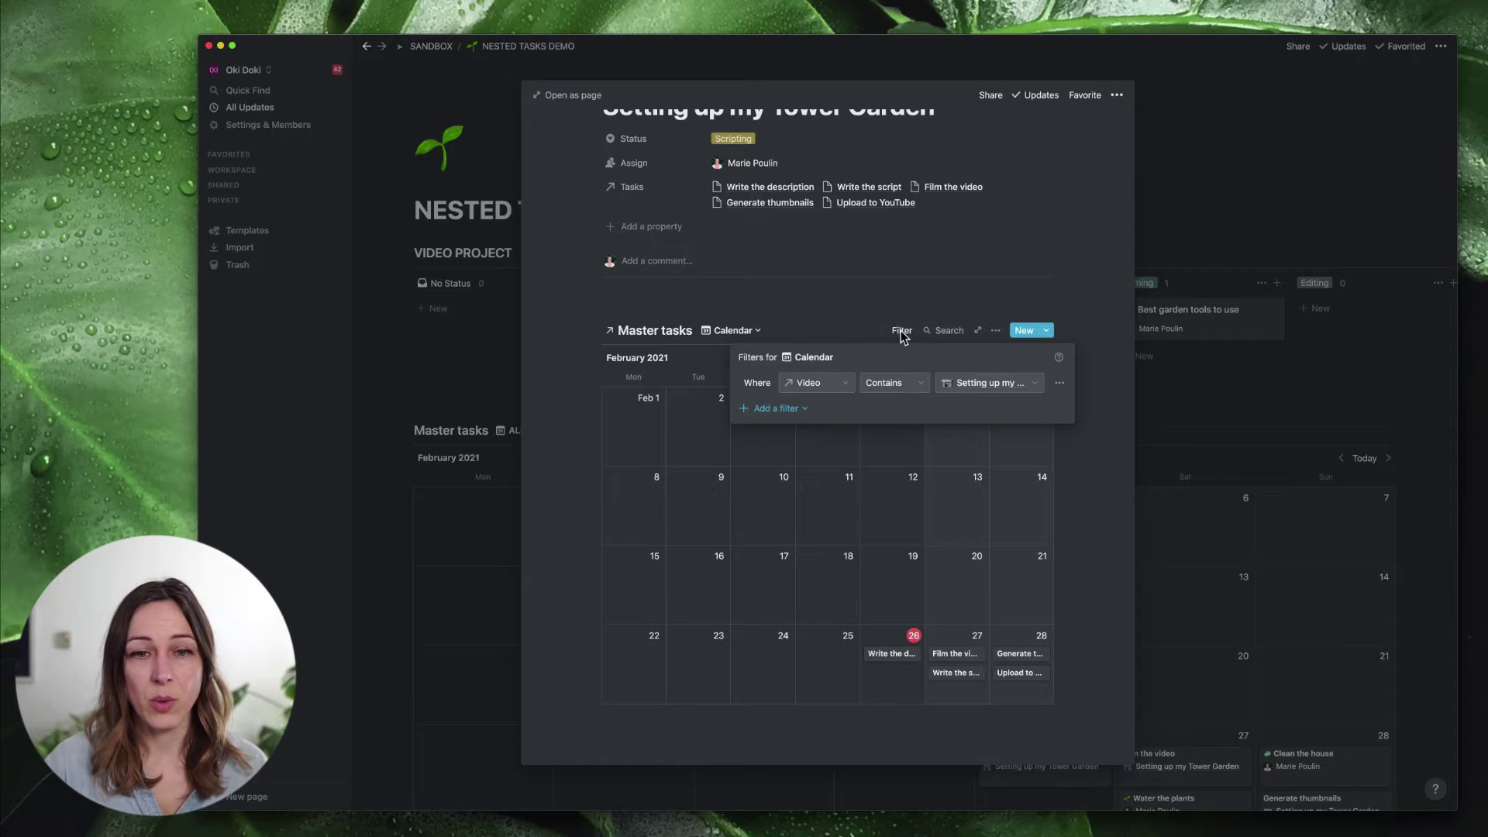
pyautogui.click(733, 330)
pyautogui.click(732, 330)
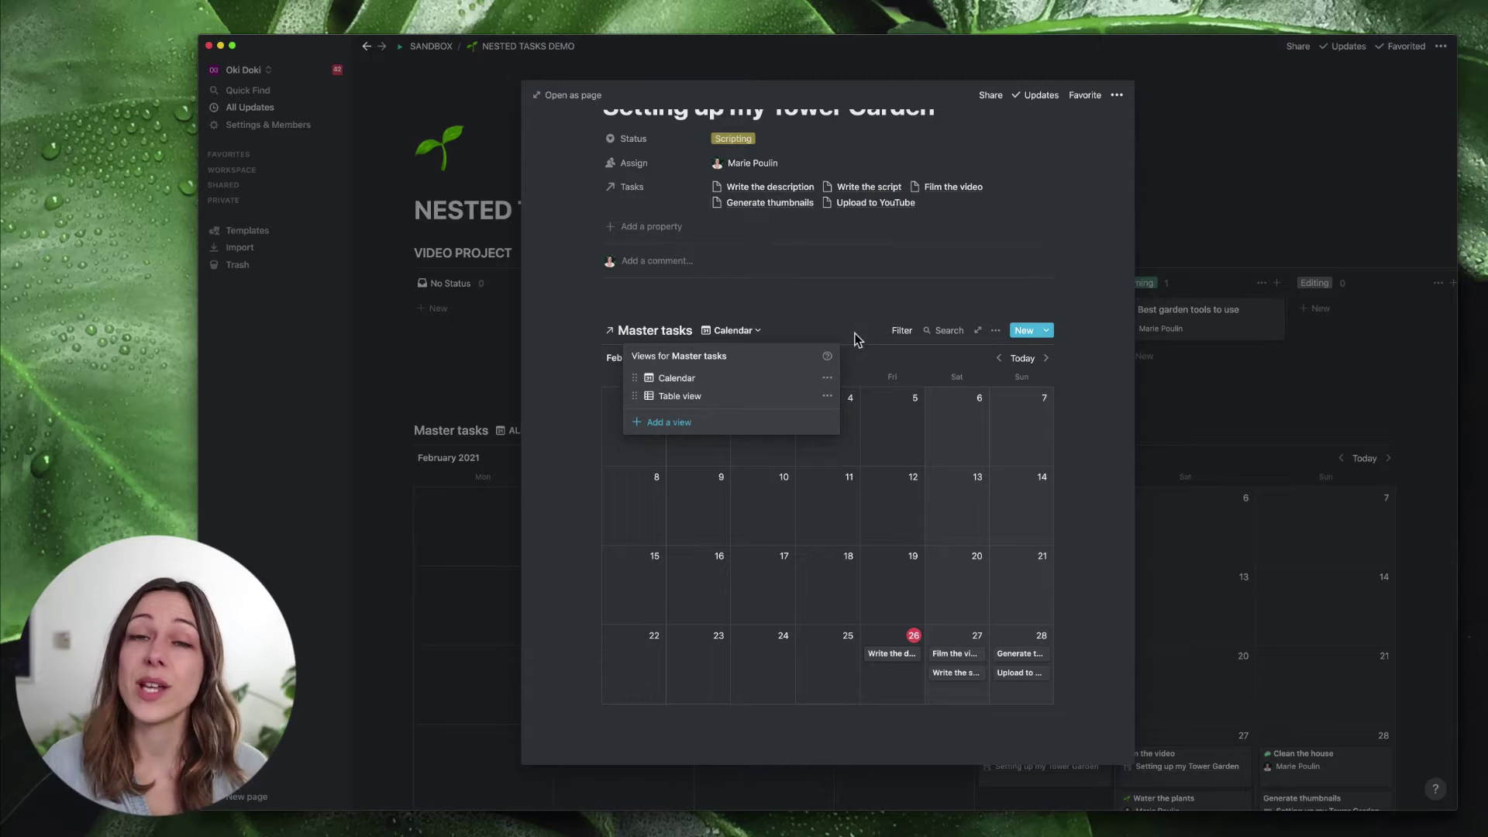
pyautogui.click(1101, 384)
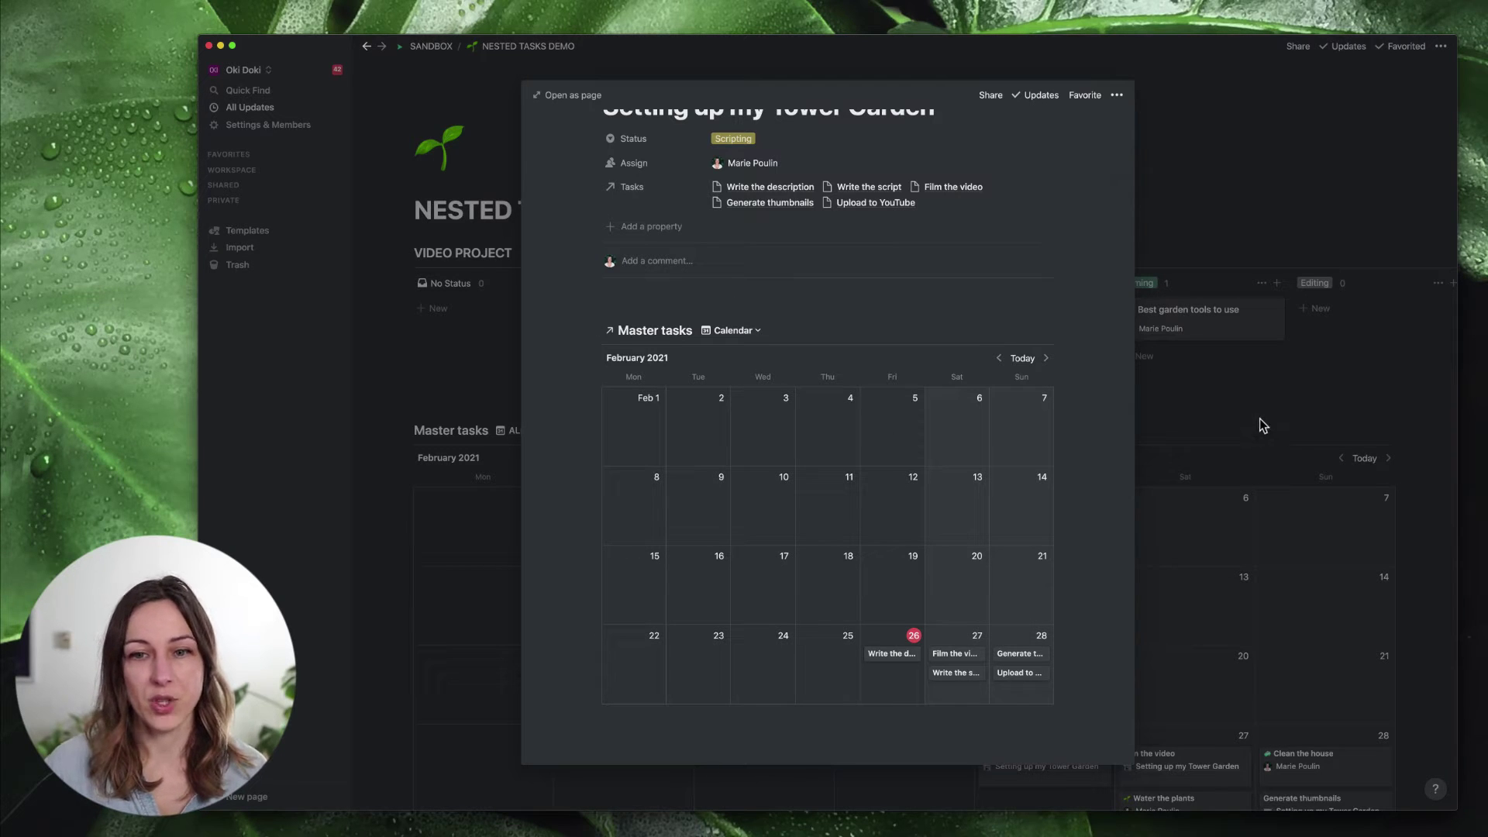
pyautogui.click(1262, 361)
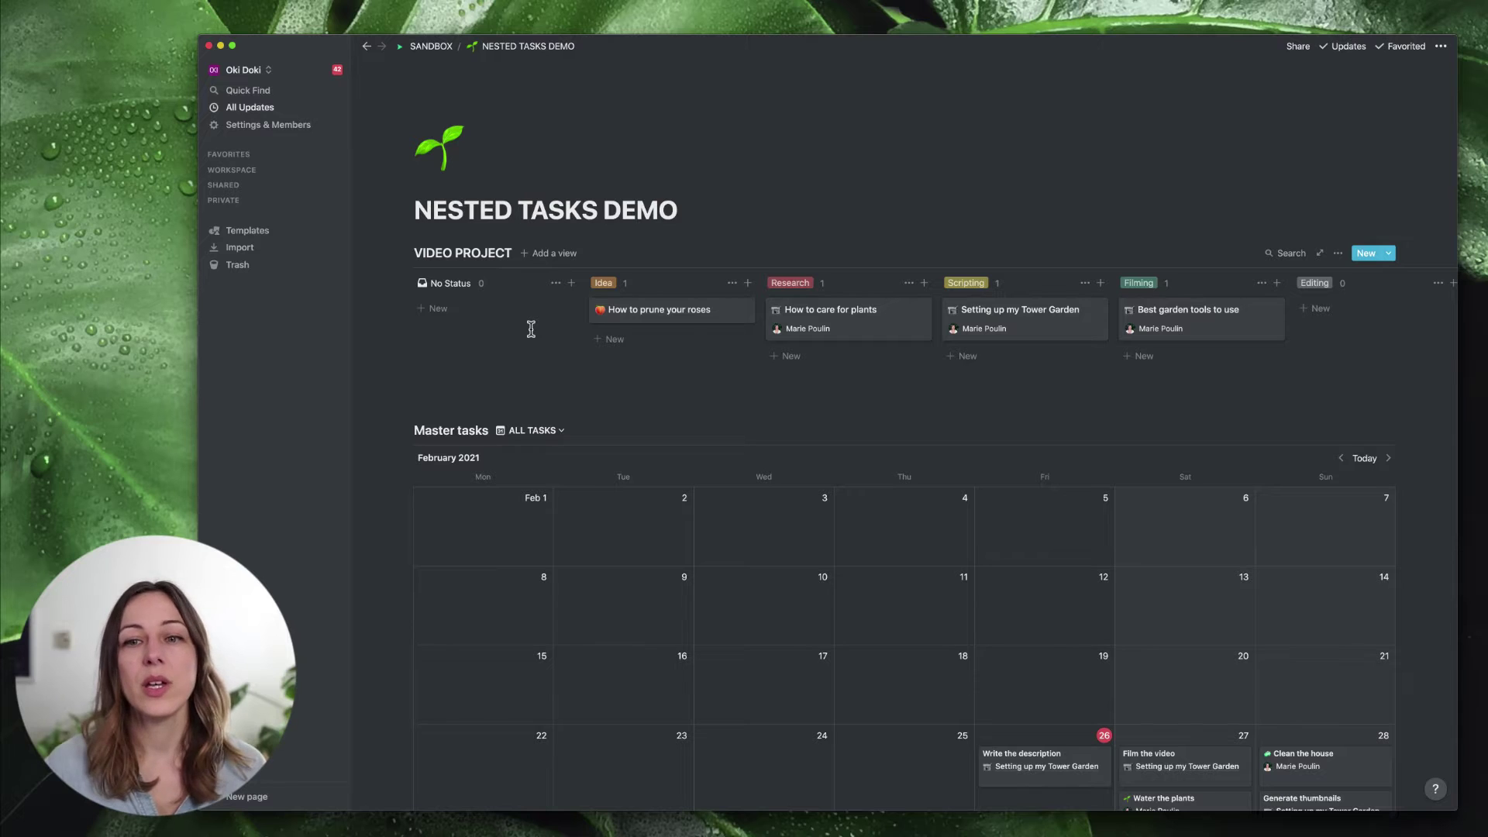
# Create a VIDEO PROJECT template 'Another video template' with to-dos task 1, task 2, task 3.
pyautogui.click(1387, 256)
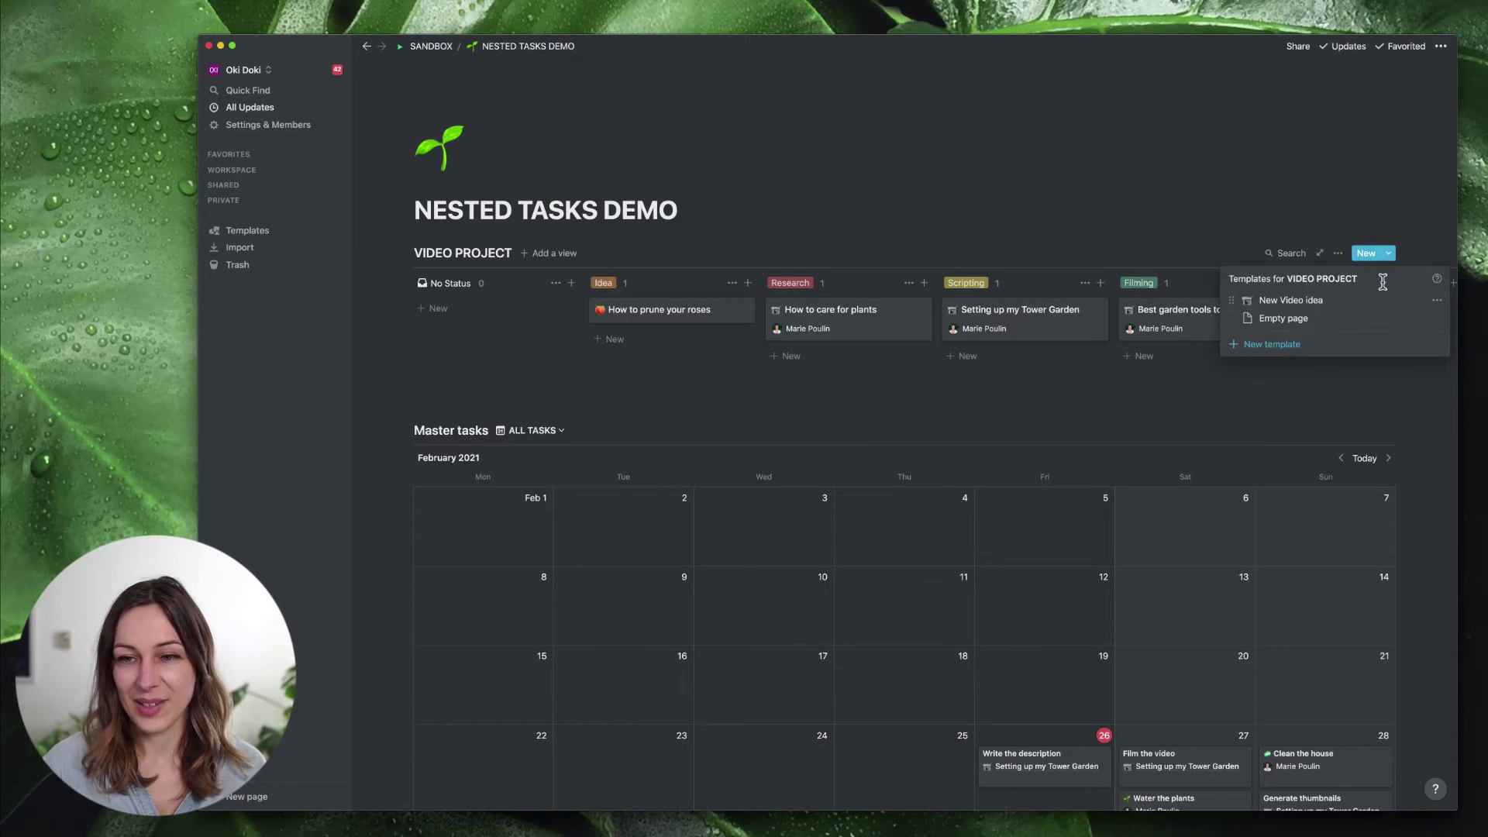
pyautogui.click(1276, 344)
pyautogui.write('Another video template')
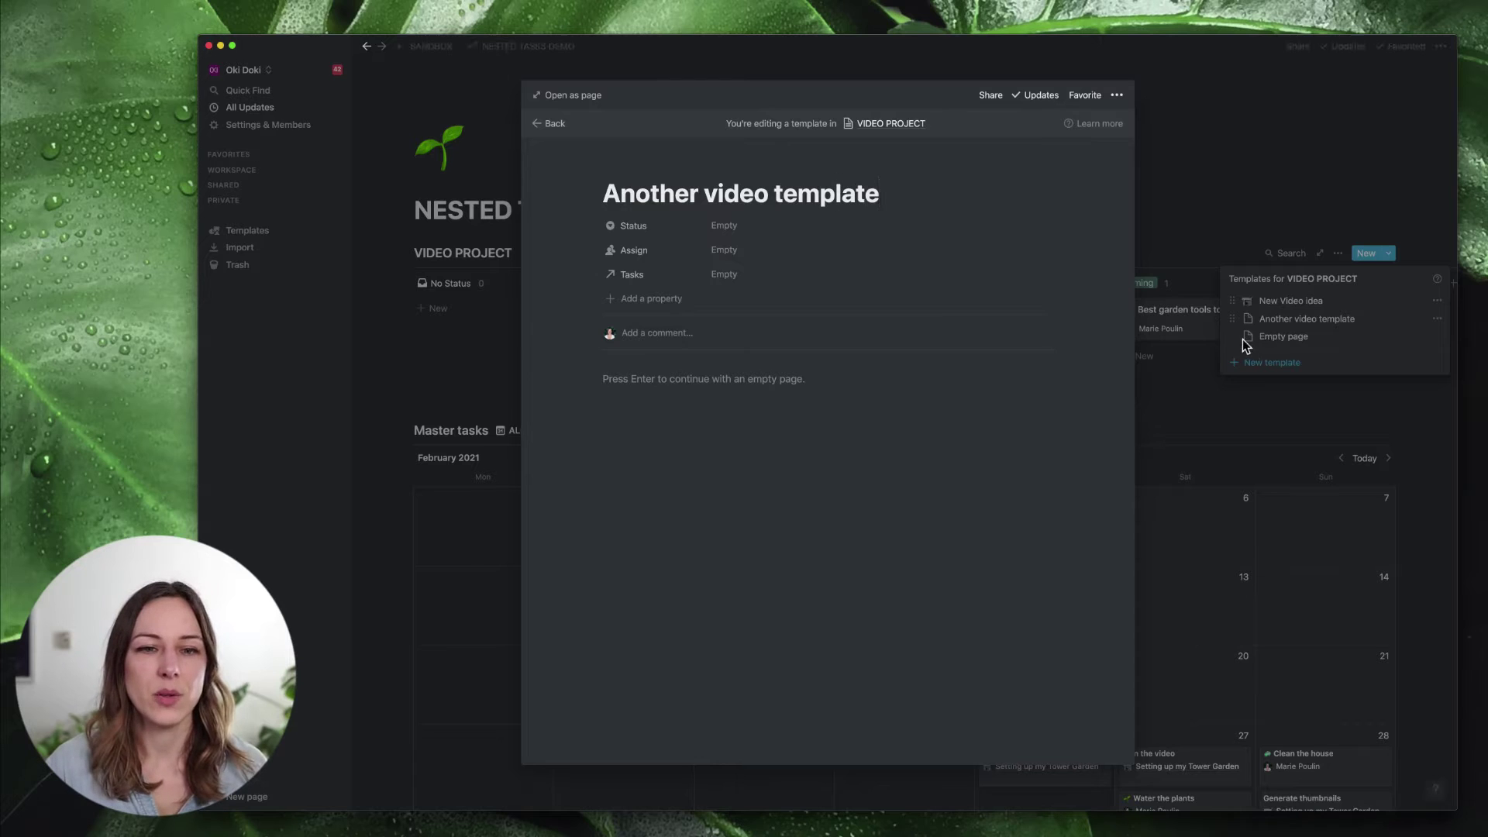
pyautogui.press('Return')
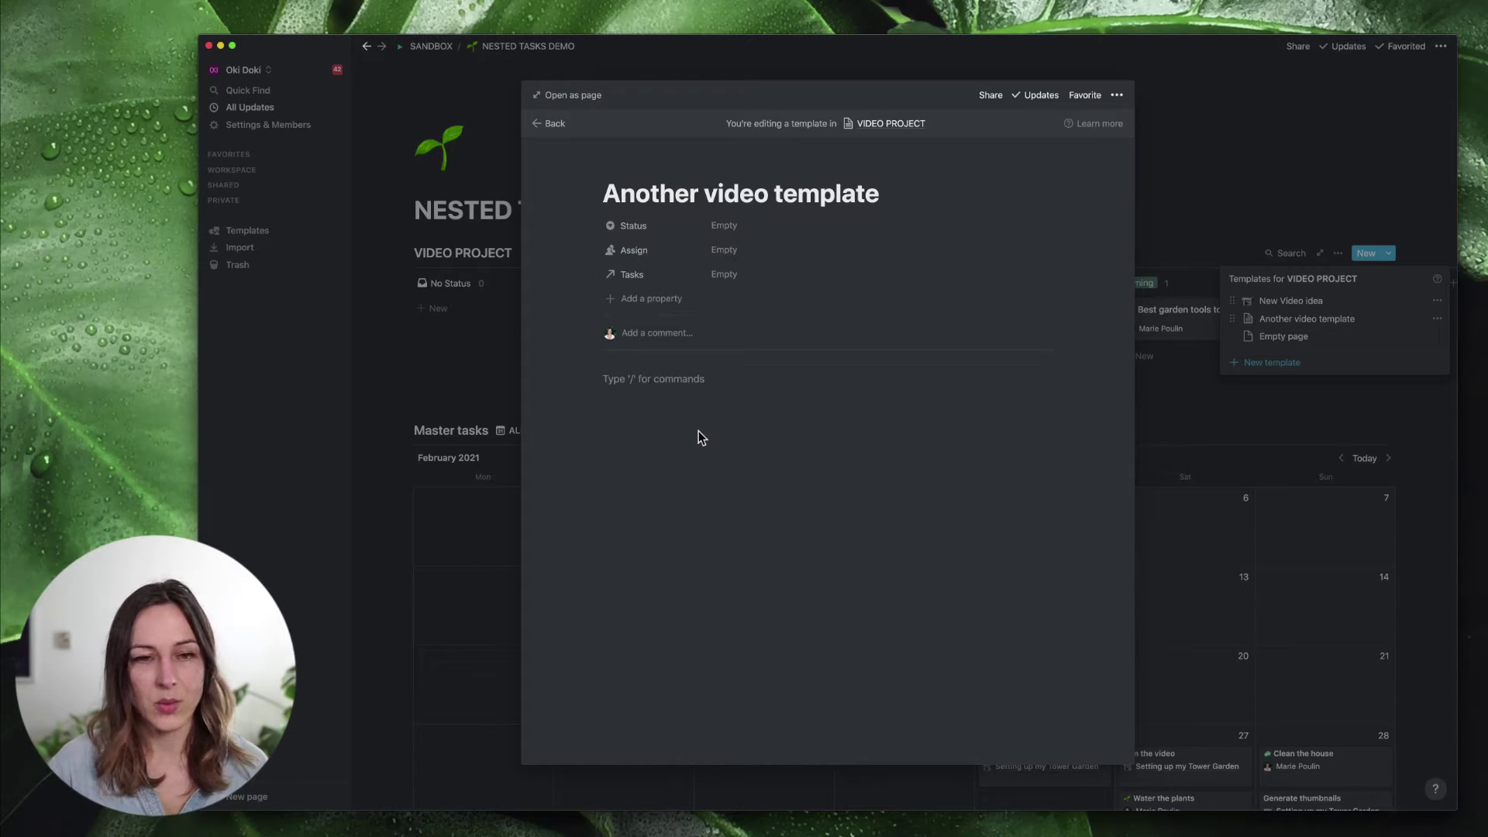
pyautogui.write('[]')
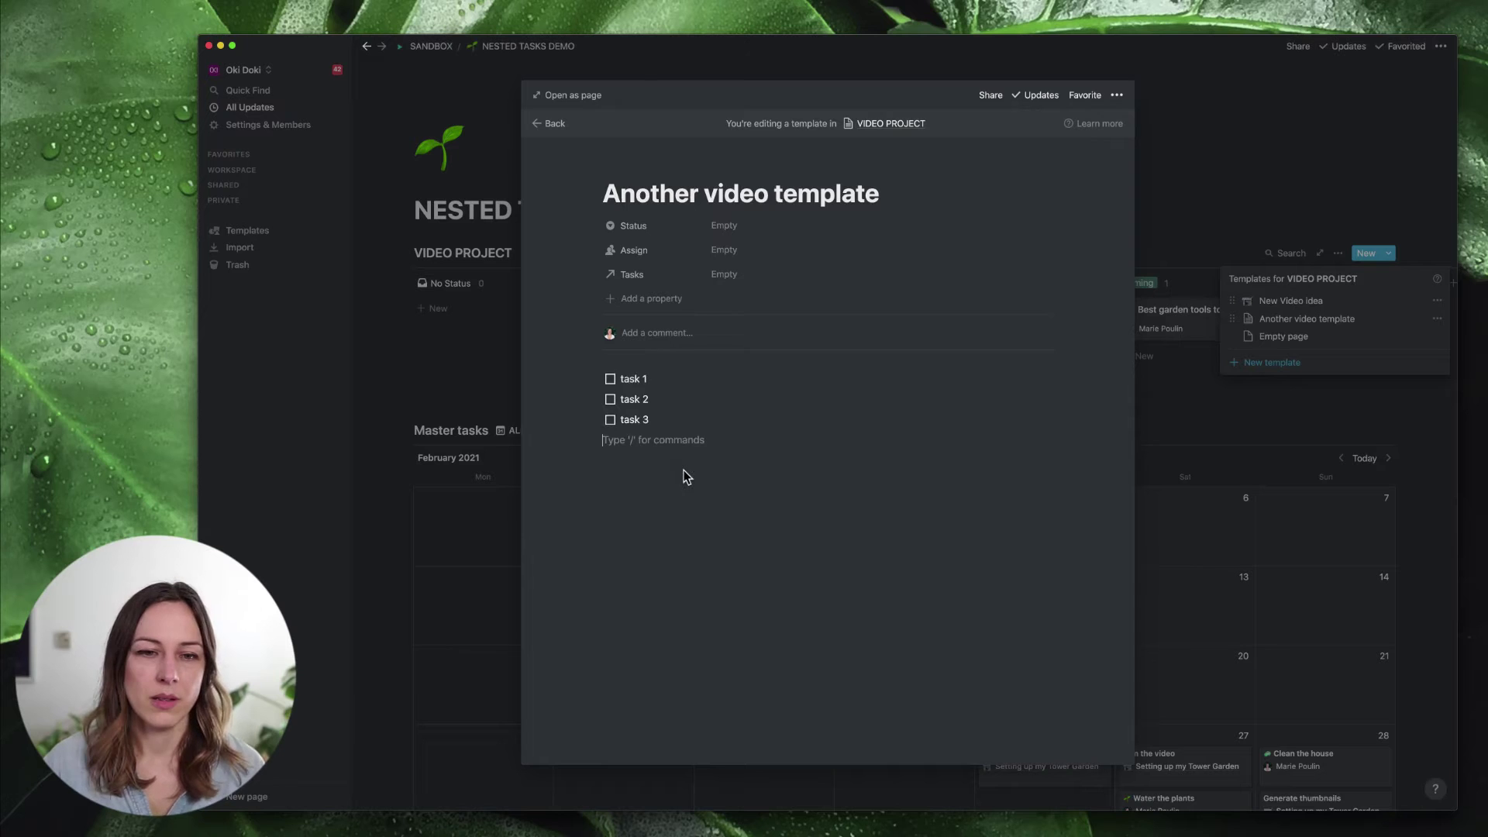
pyautogui.press('Return')
pyautogui.press('Return')
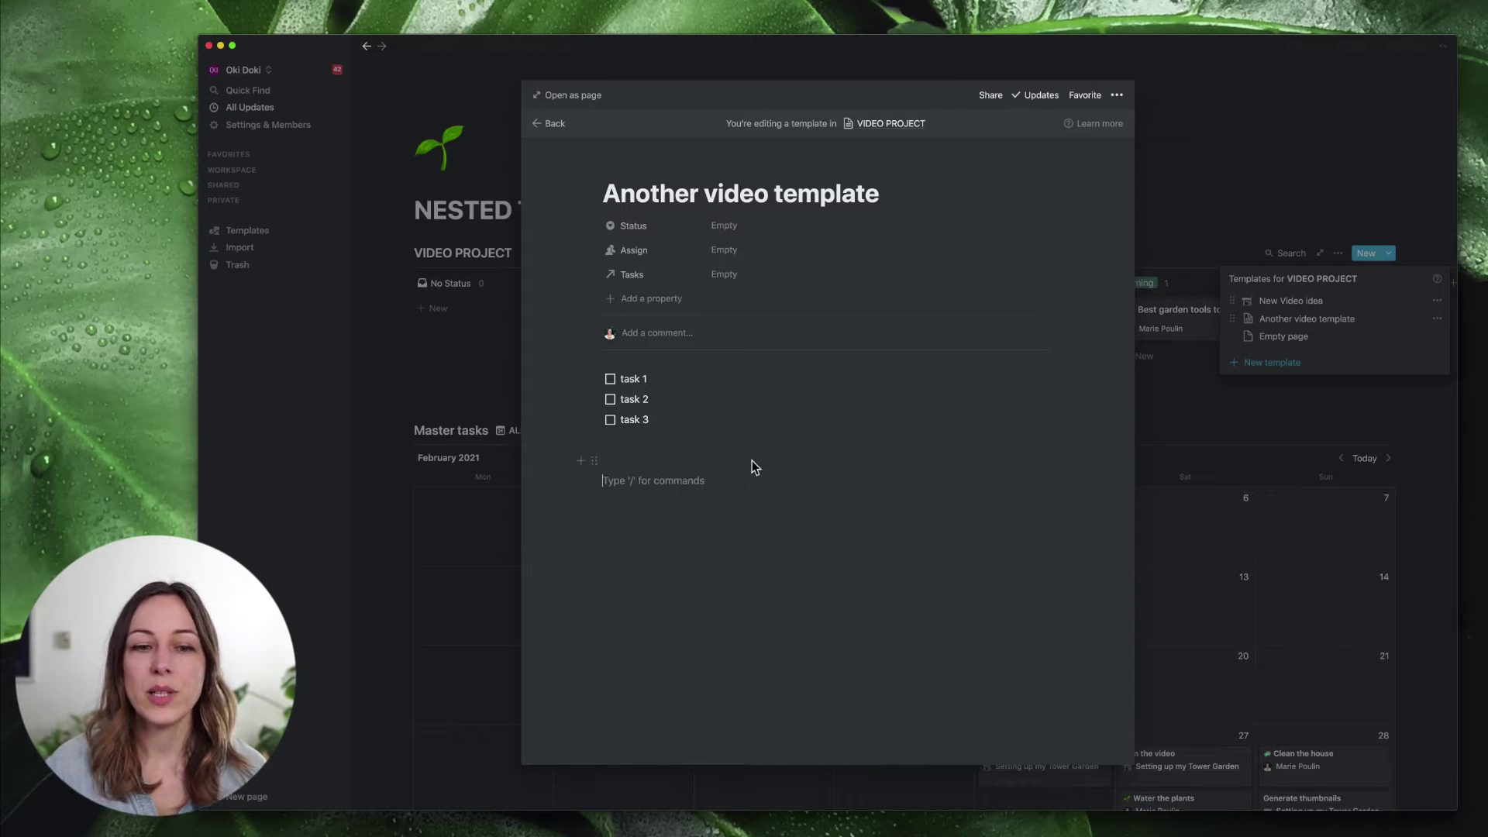
pyautogui.click(487, 369)
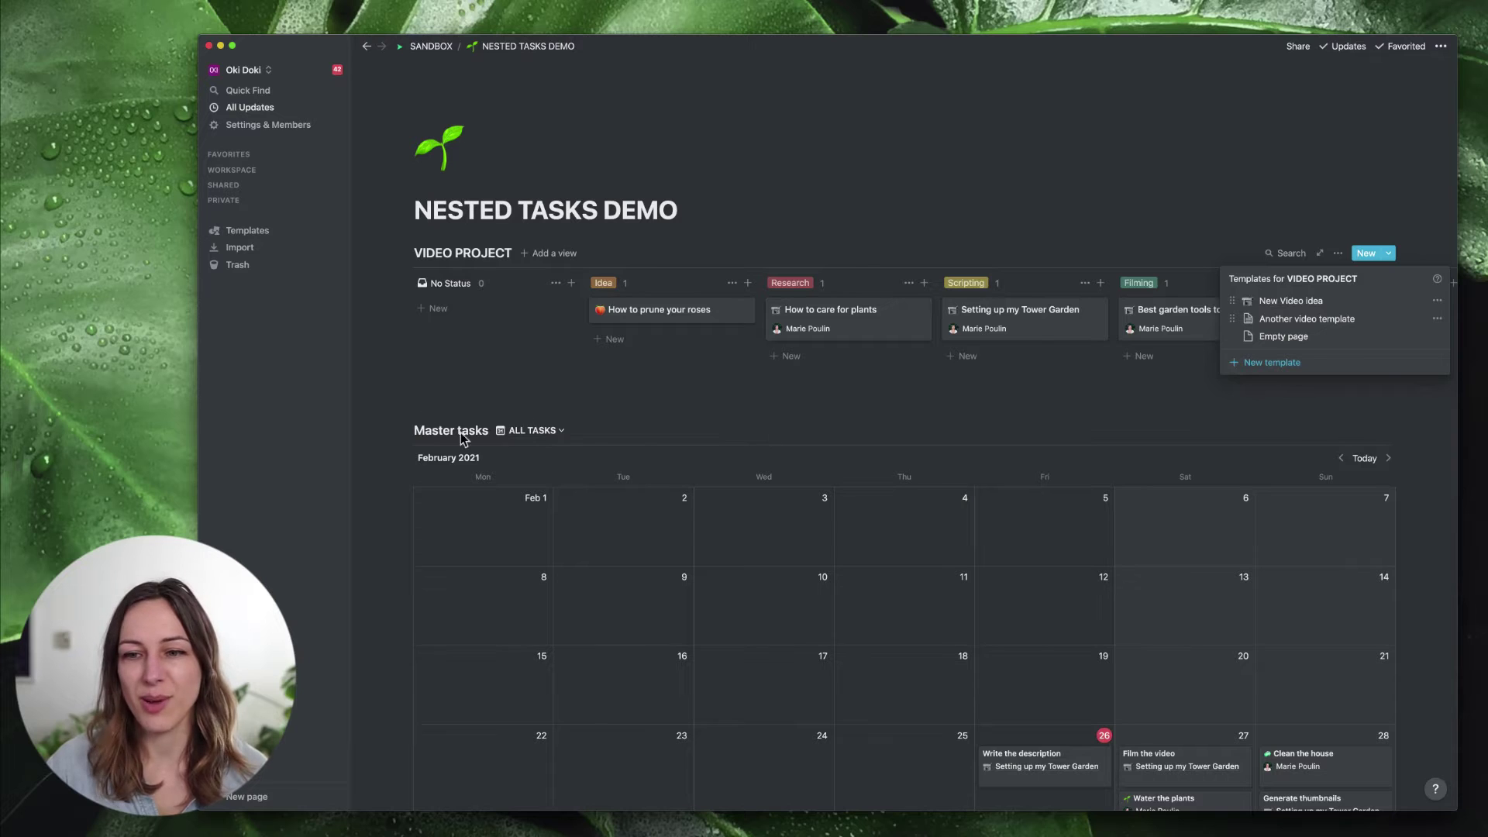
pyautogui.click(1342, 438)
# Edit the template and paste the Master tasks link below task 3 as a linked database.
pyautogui.click(1337, 430)
pyautogui.press('Escape')
pyautogui.click(1388, 256)
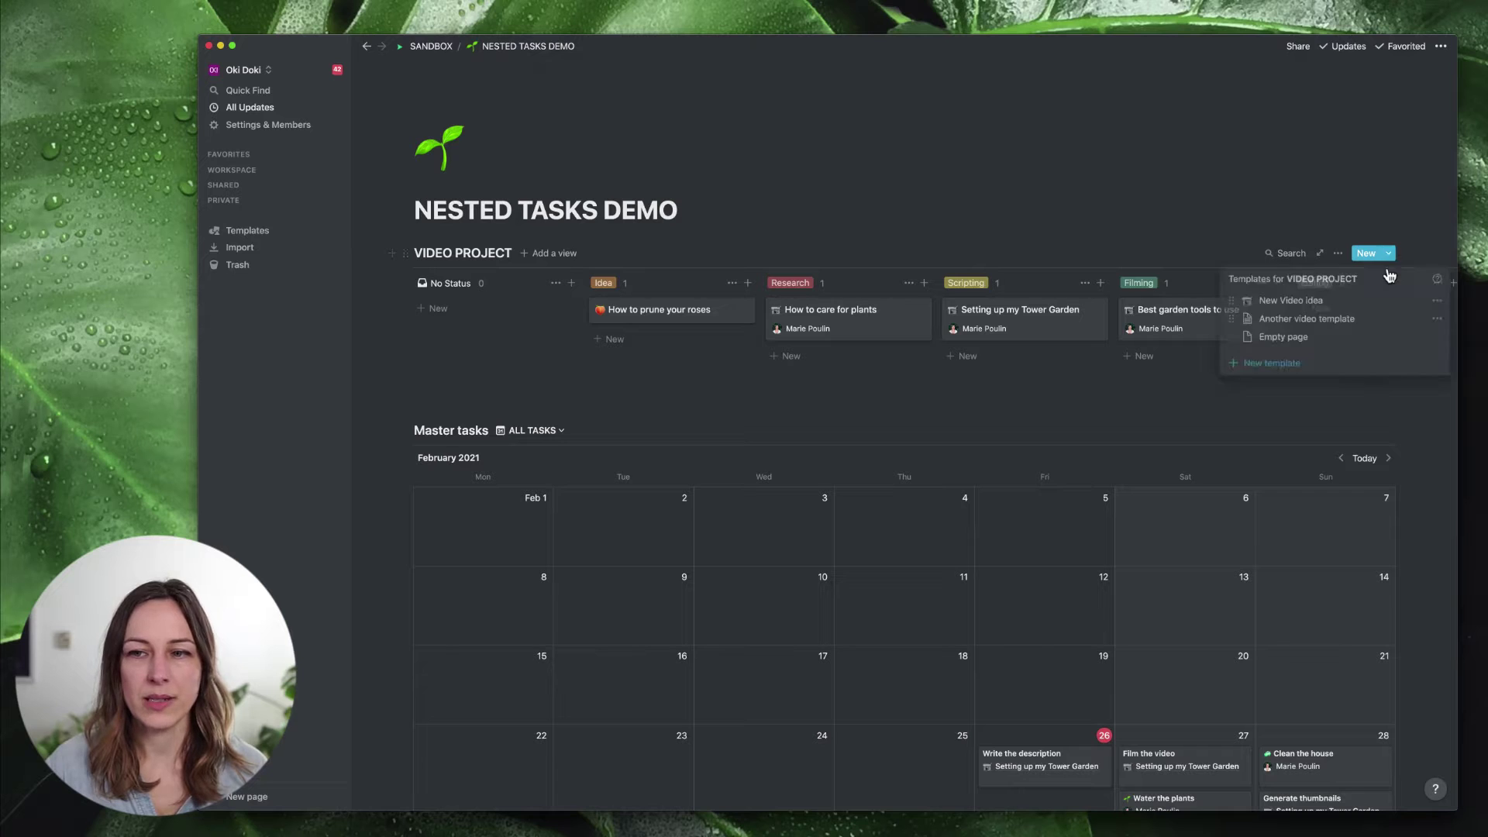
pyautogui.click(1437, 321)
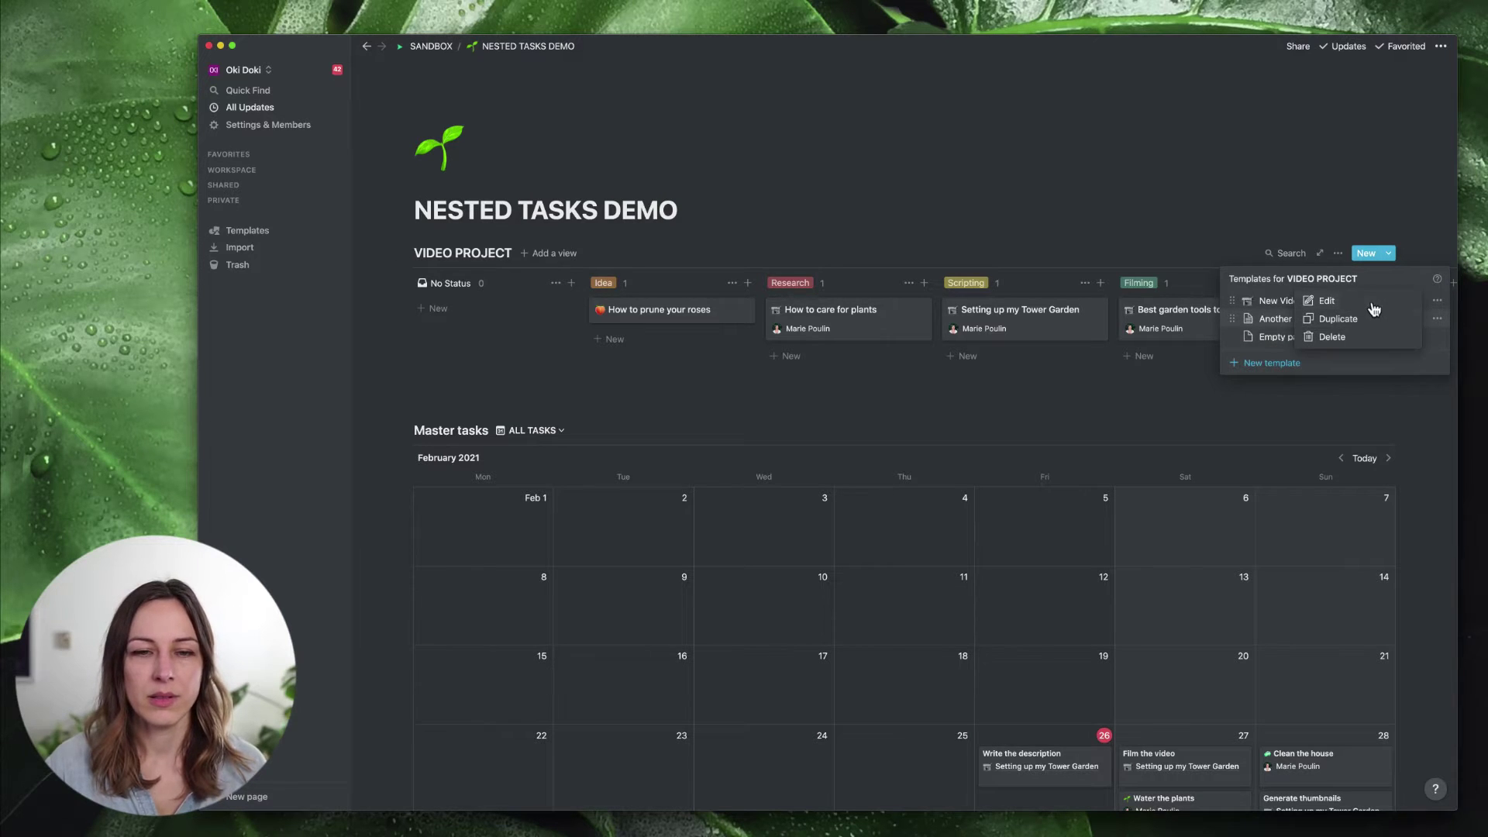
pyautogui.click(1321, 301)
pyautogui.click(682, 473)
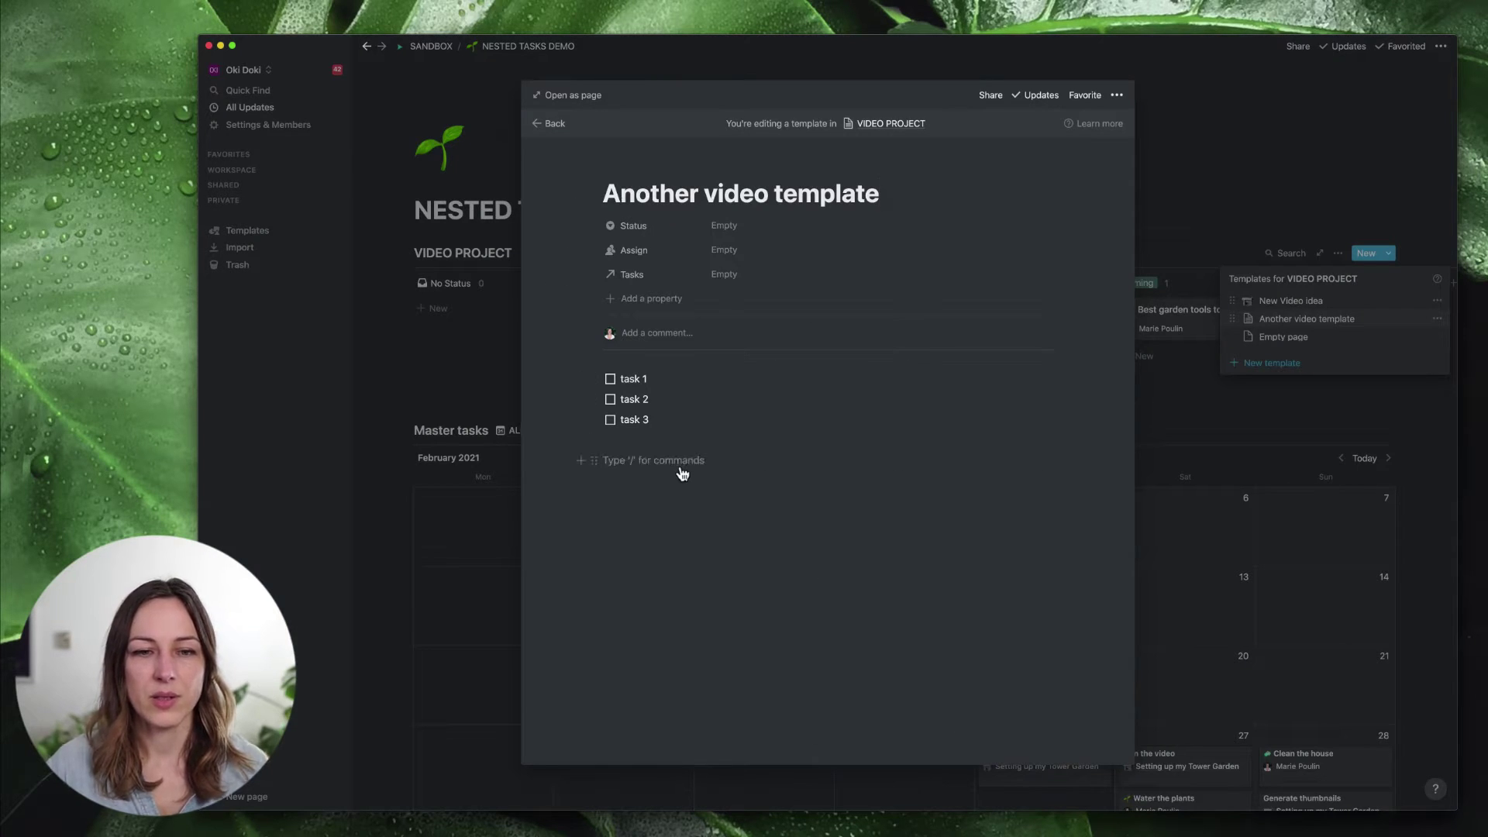
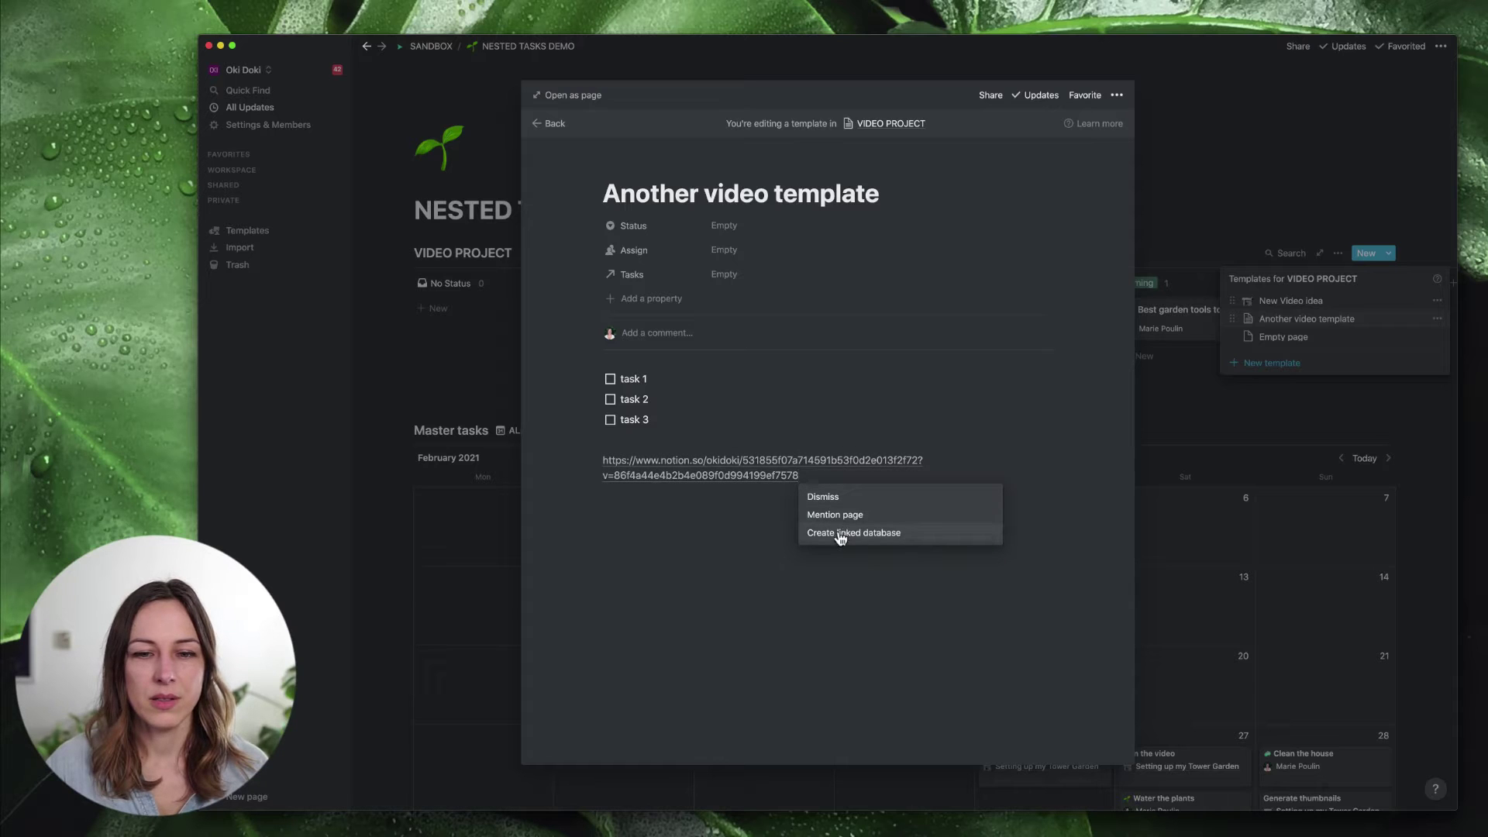
pyautogui.click(839, 534)
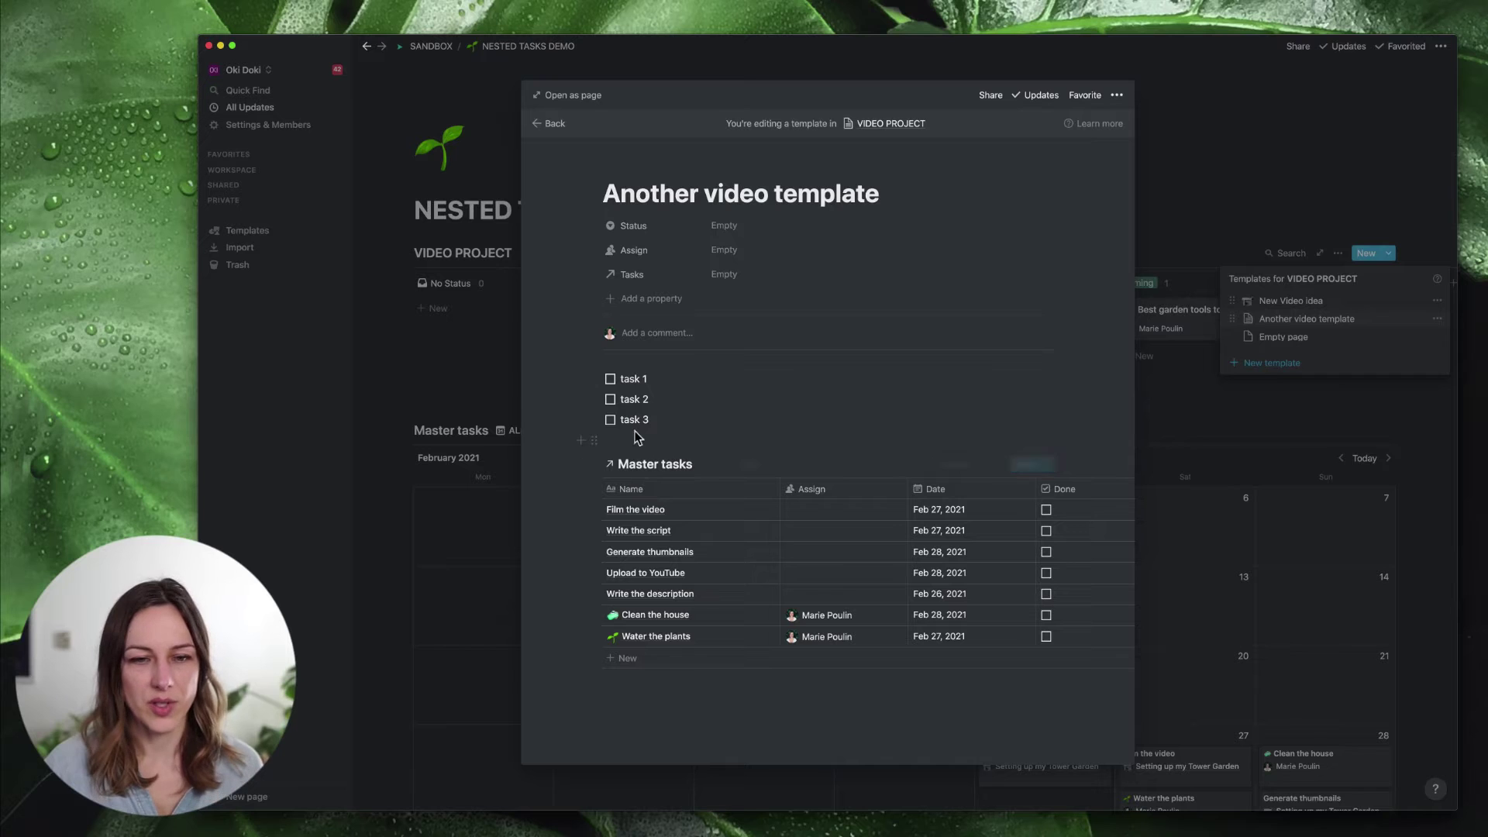
# Add a Calendar view to the linked Master tasks and reorder it above Table view.
pyautogui.click(719, 462)
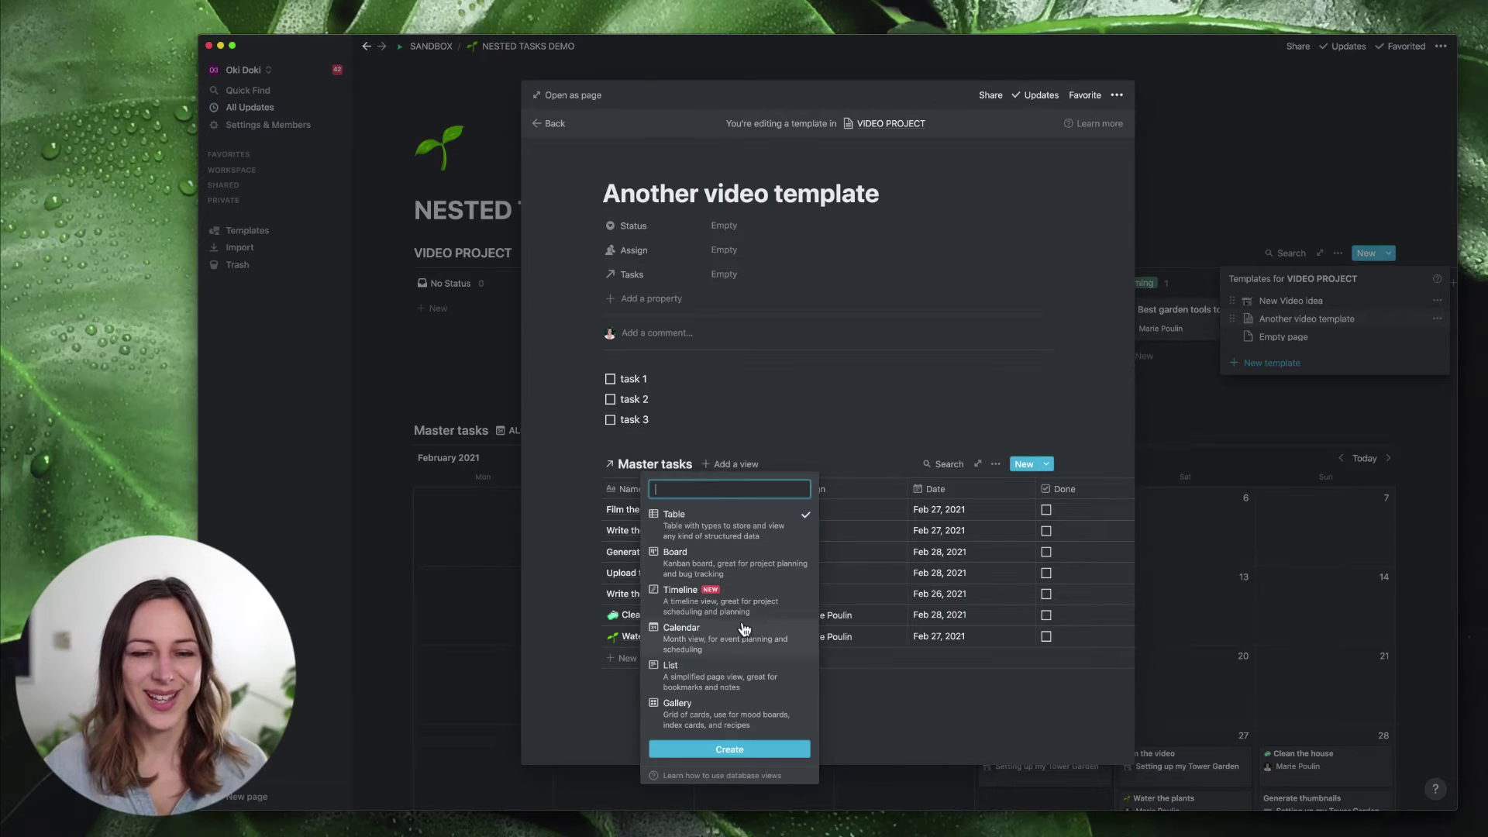
pyautogui.click(730, 648)
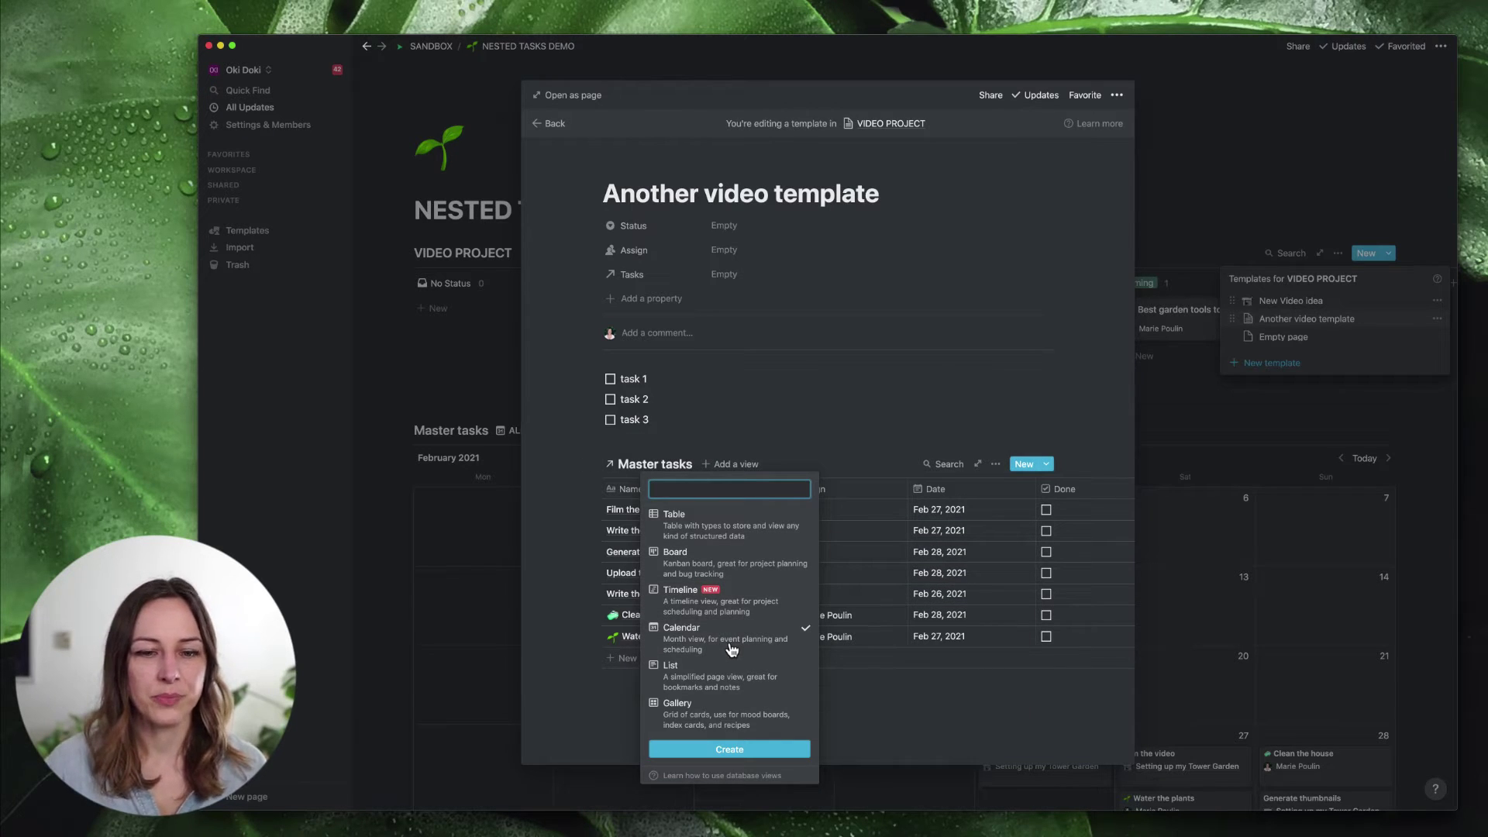
pyautogui.click(729, 748)
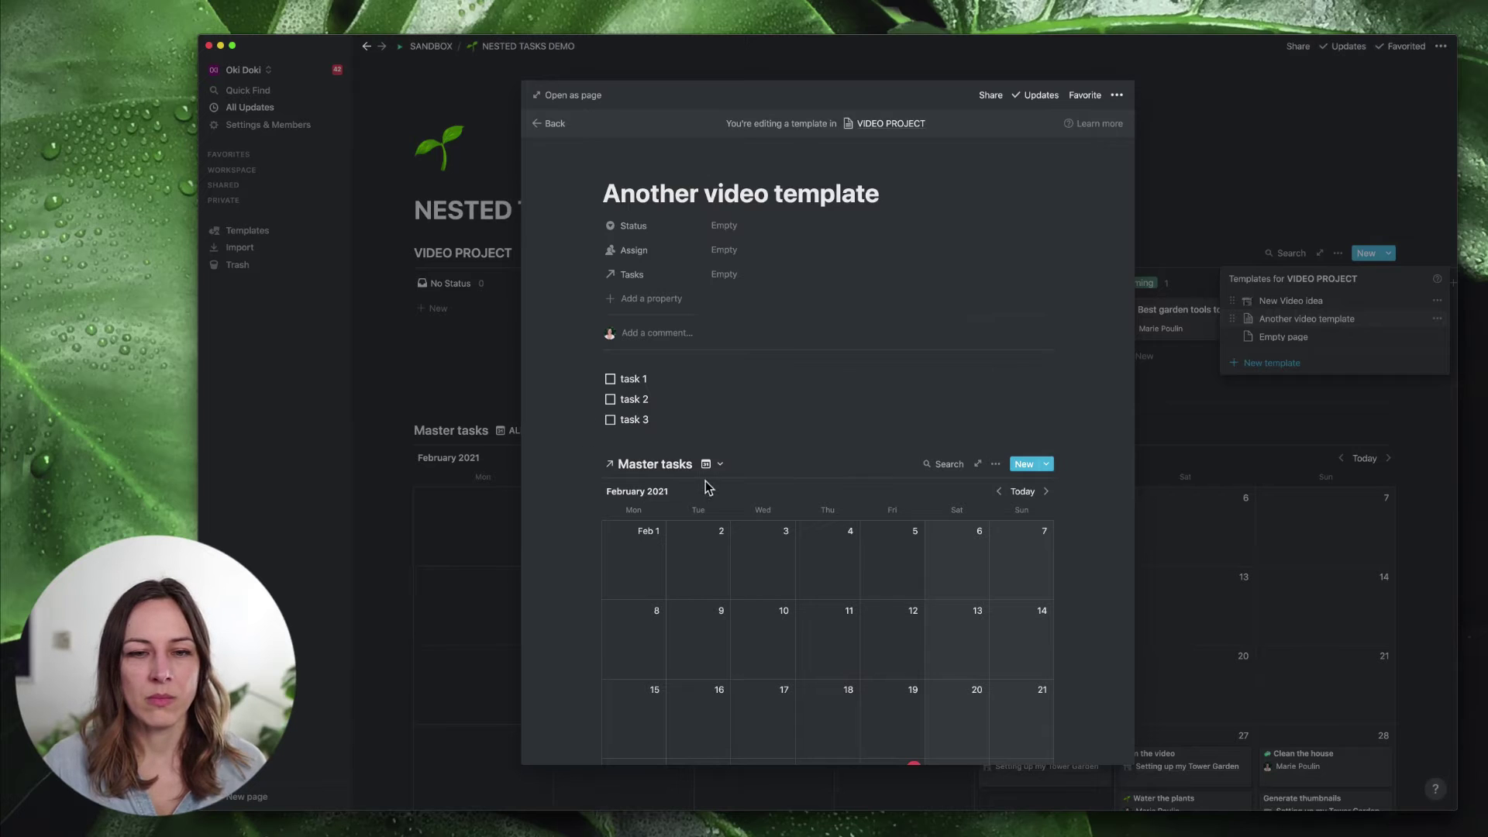
pyautogui.scroll(-3, 717, 465)
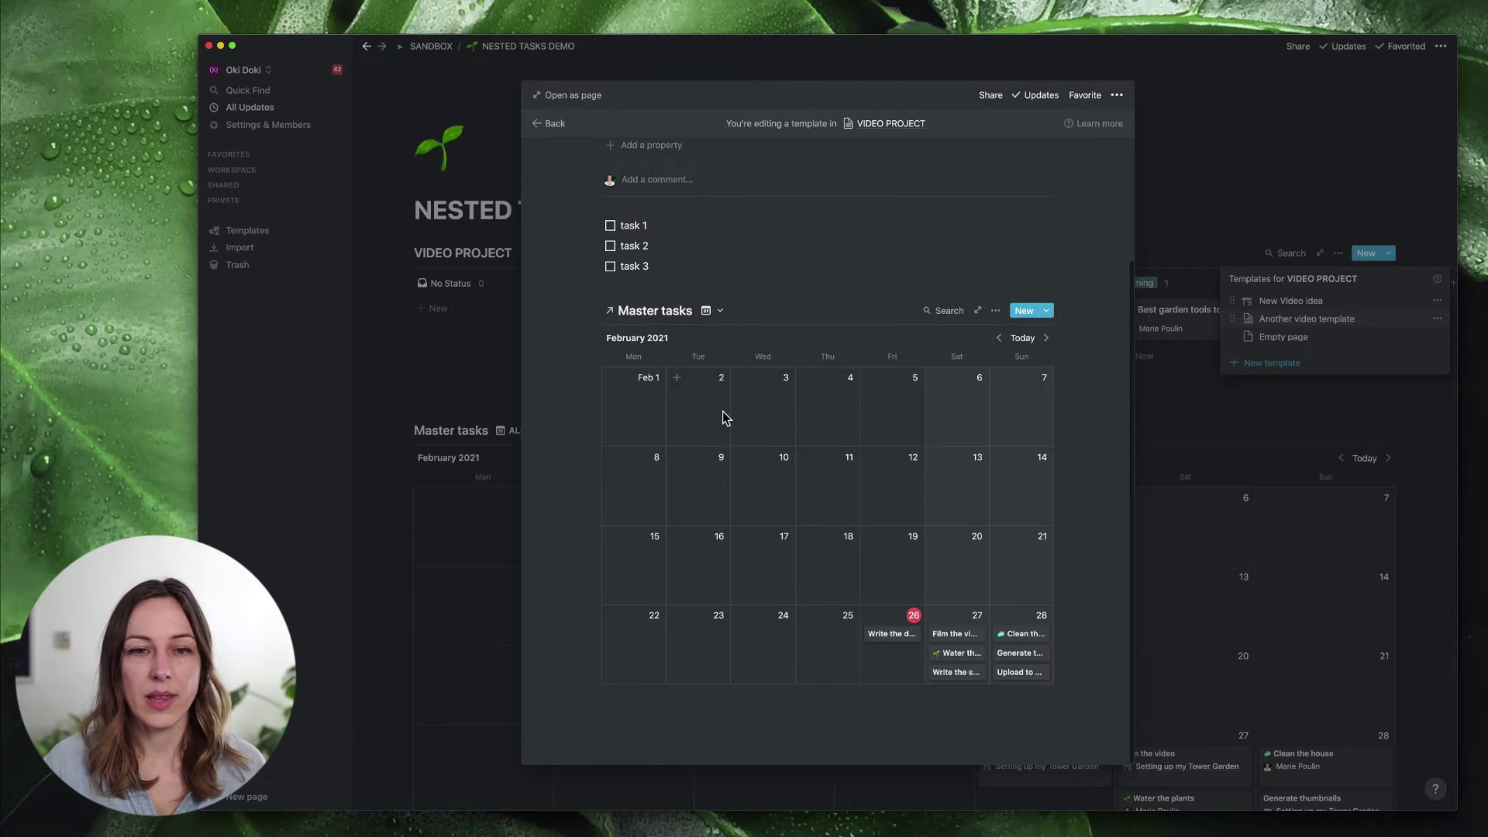
pyautogui.click(720, 311)
pyautogui.moveTo(613, 380)
pyautogui.mouseDown()
pyautogui.moveTo(615, 353)
pyautogui.moveTo(615, 384)
pyautogui.moveTo(629, 358)
pyautogui.mouseUp()
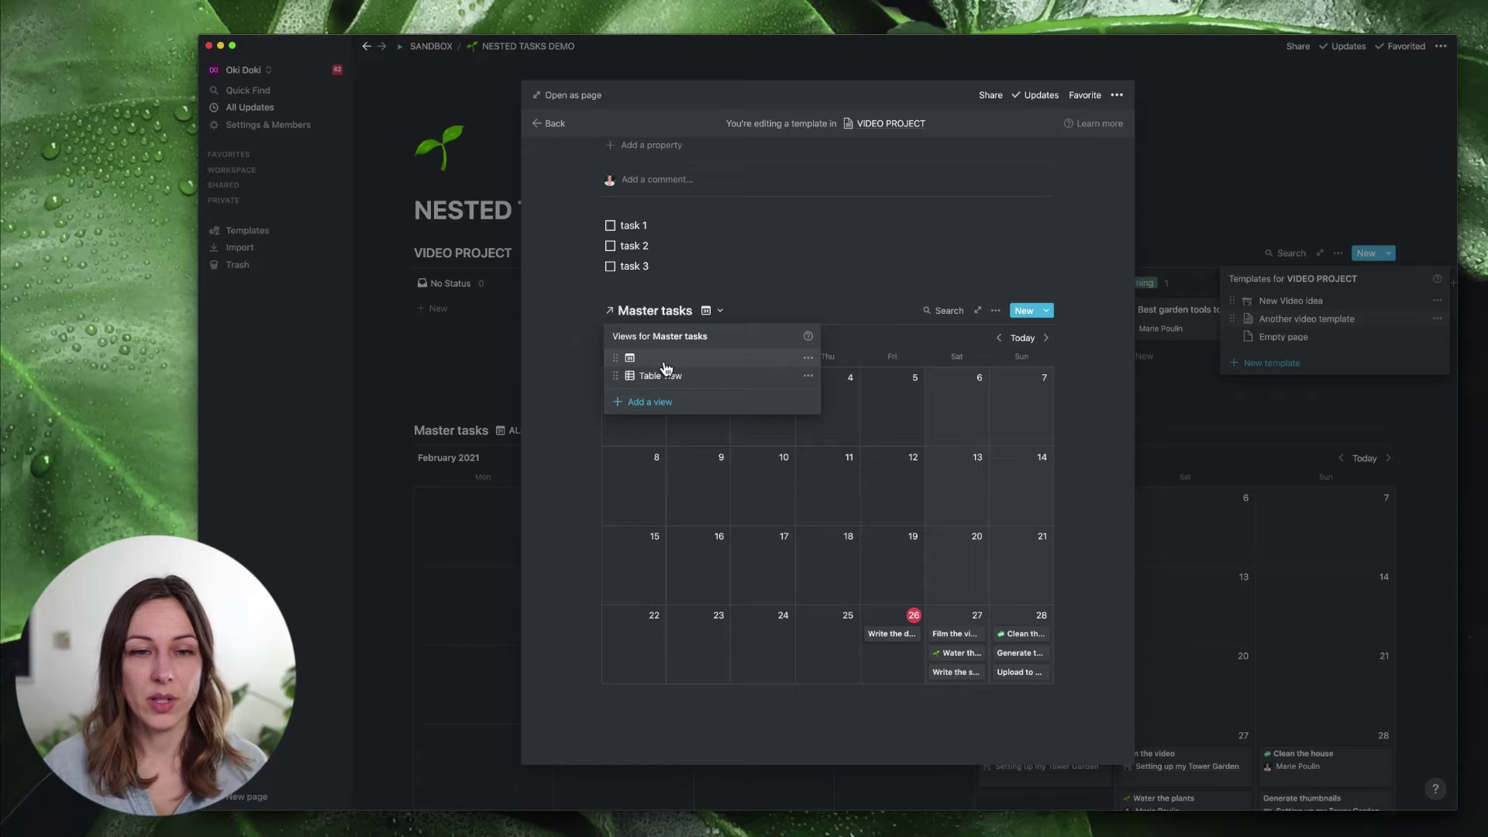
pyautogui.click(750, 310)
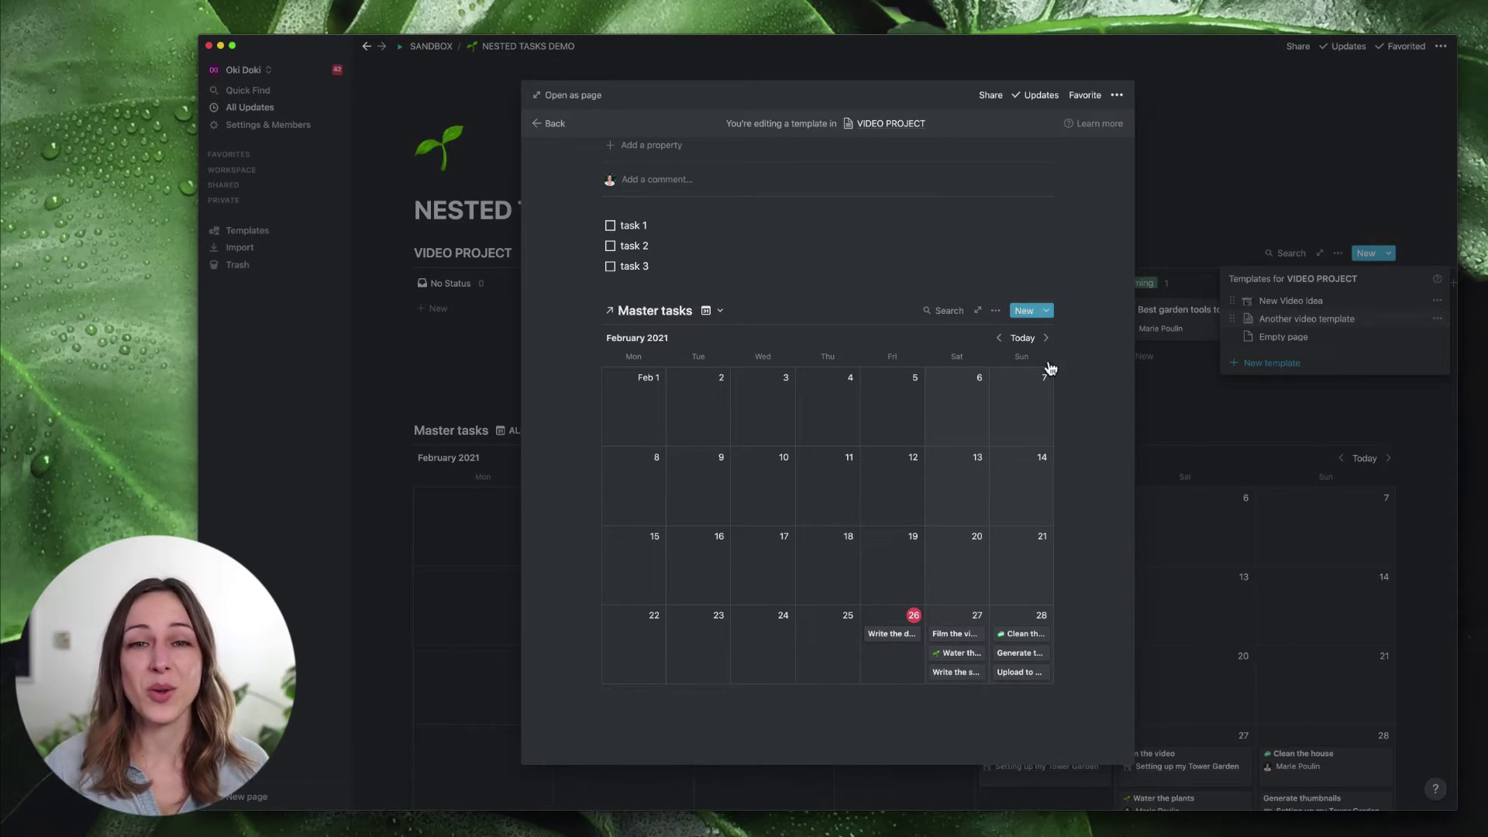
pyautogui.scroll(3, 1069, 473)
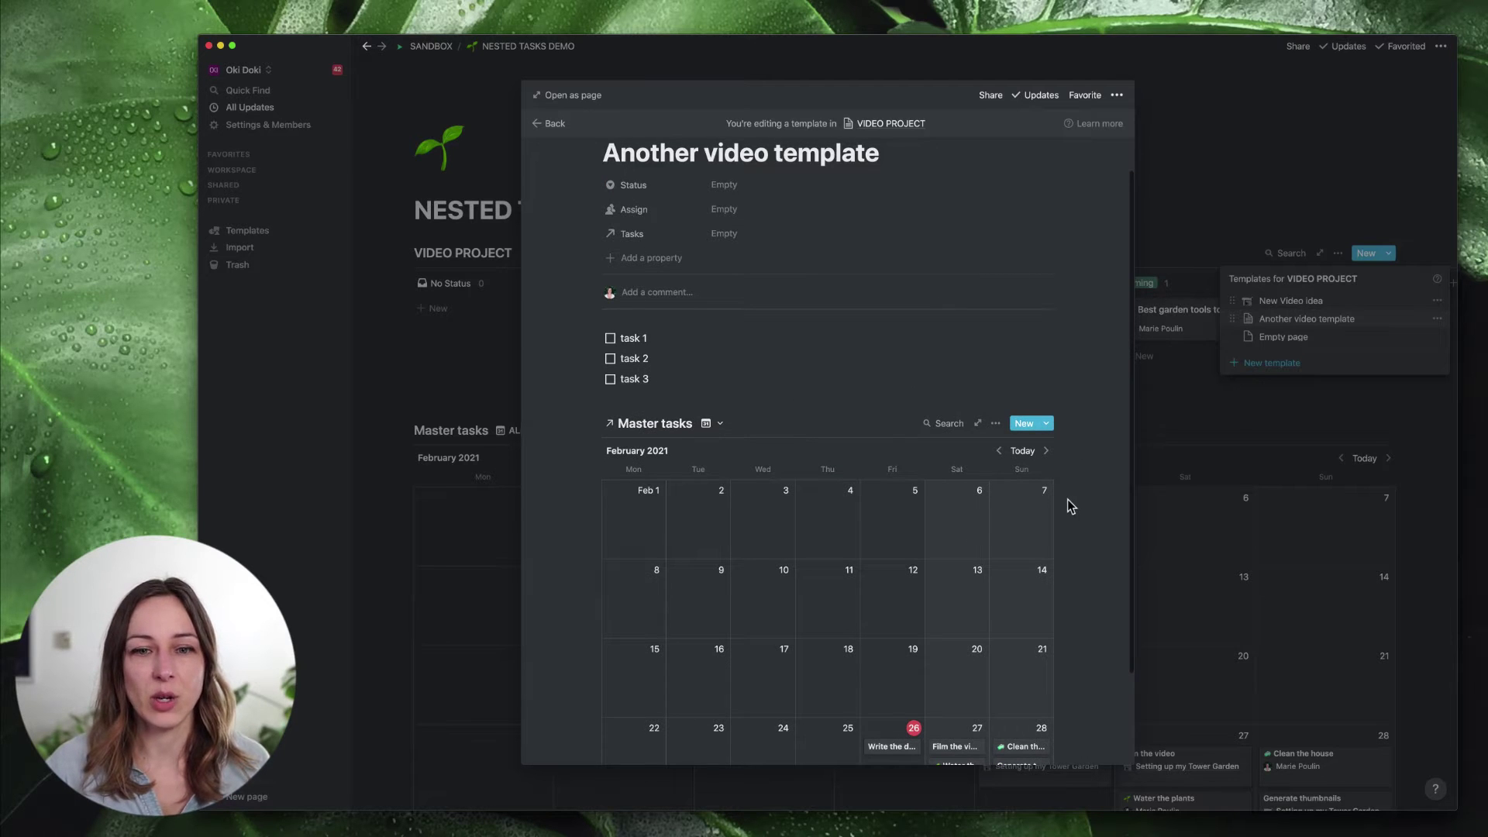
pyautogui.click(996, 425)
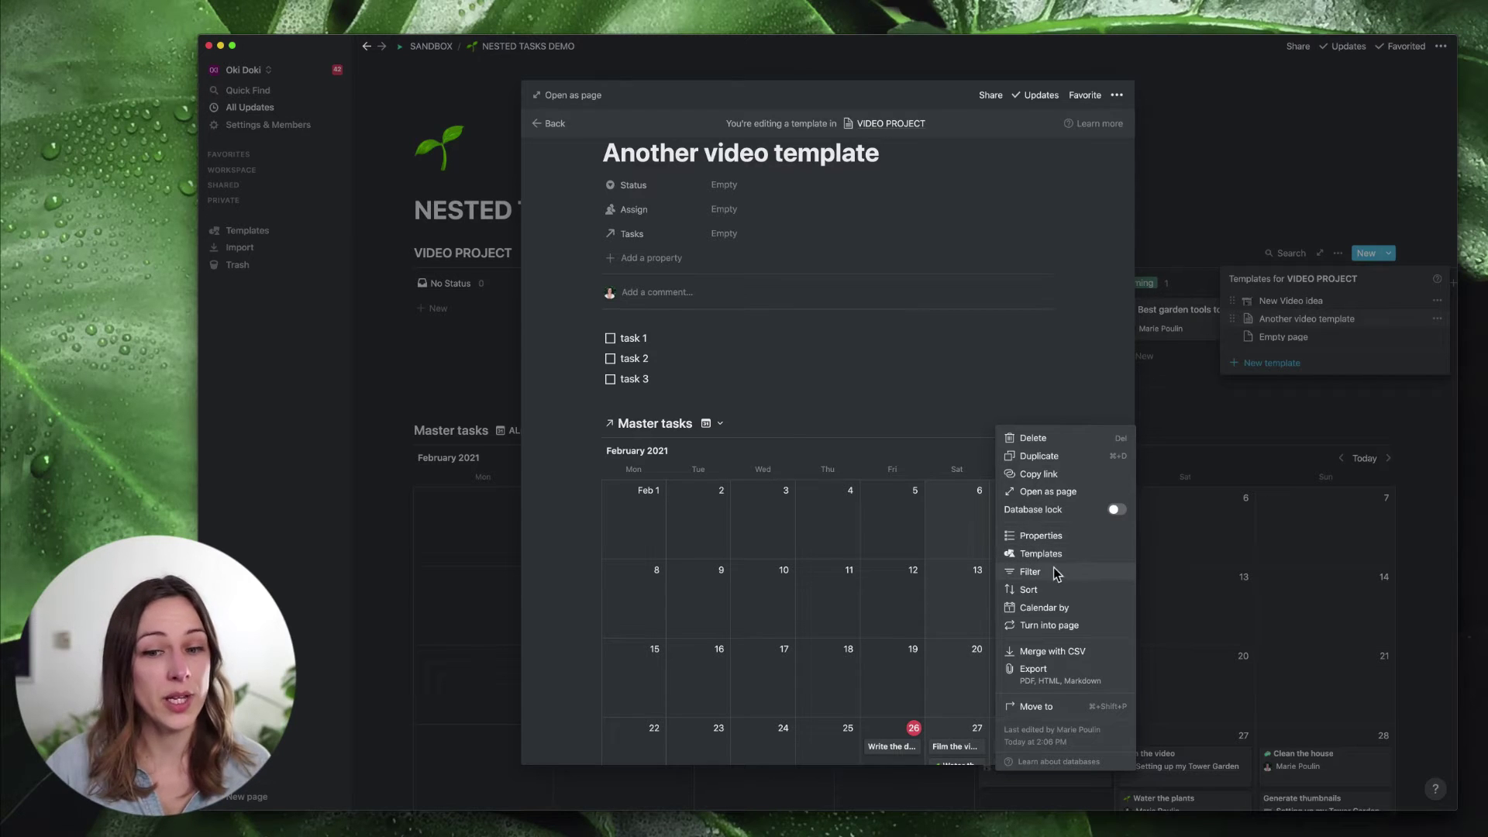
pyautogui.click(1029, 573)
pyautogui.click(785, 552)
pyautogui.click(976, 481)
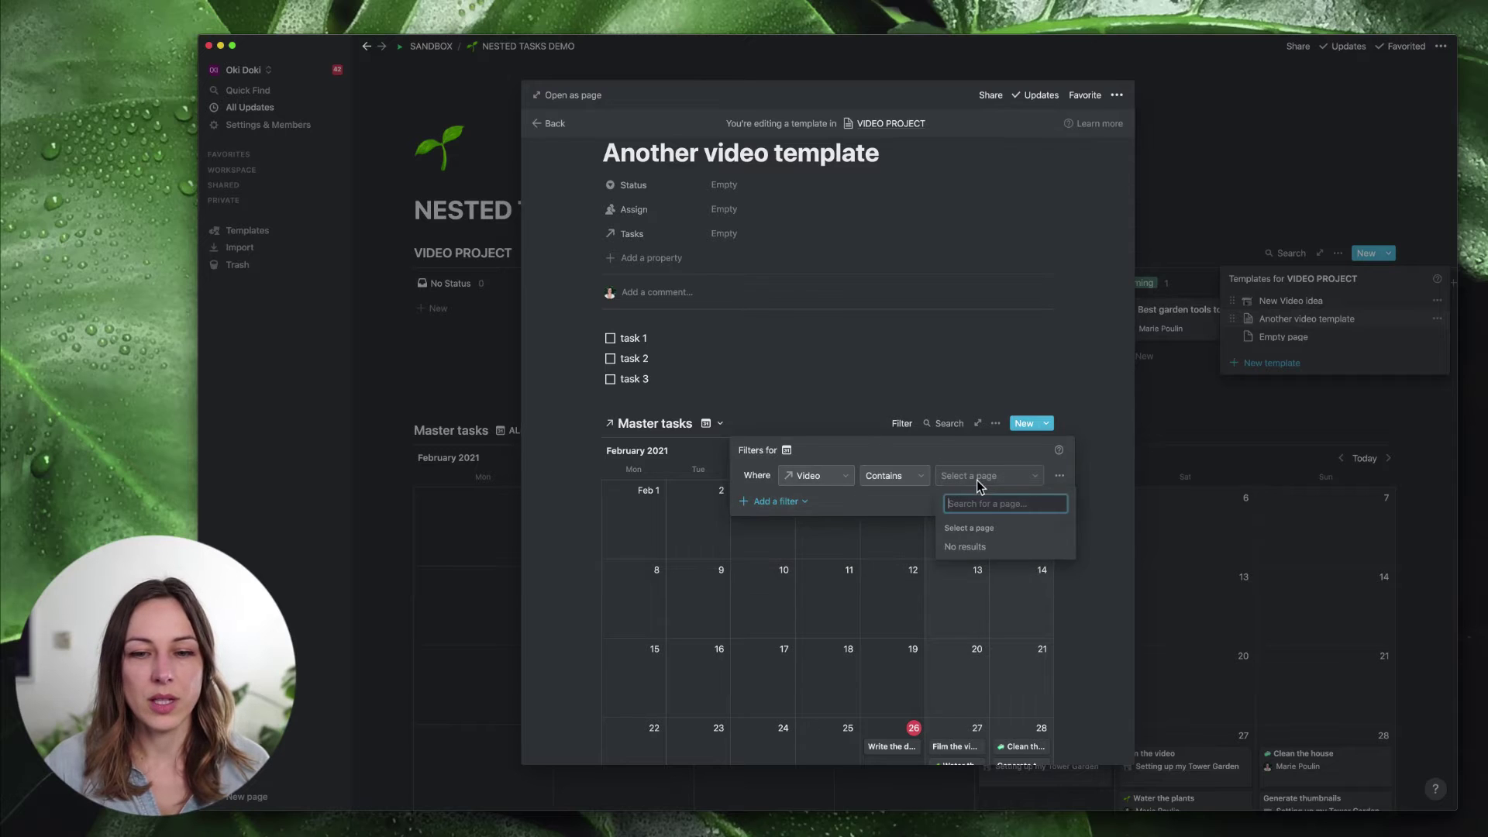
pyautogui.click(1011, 545)
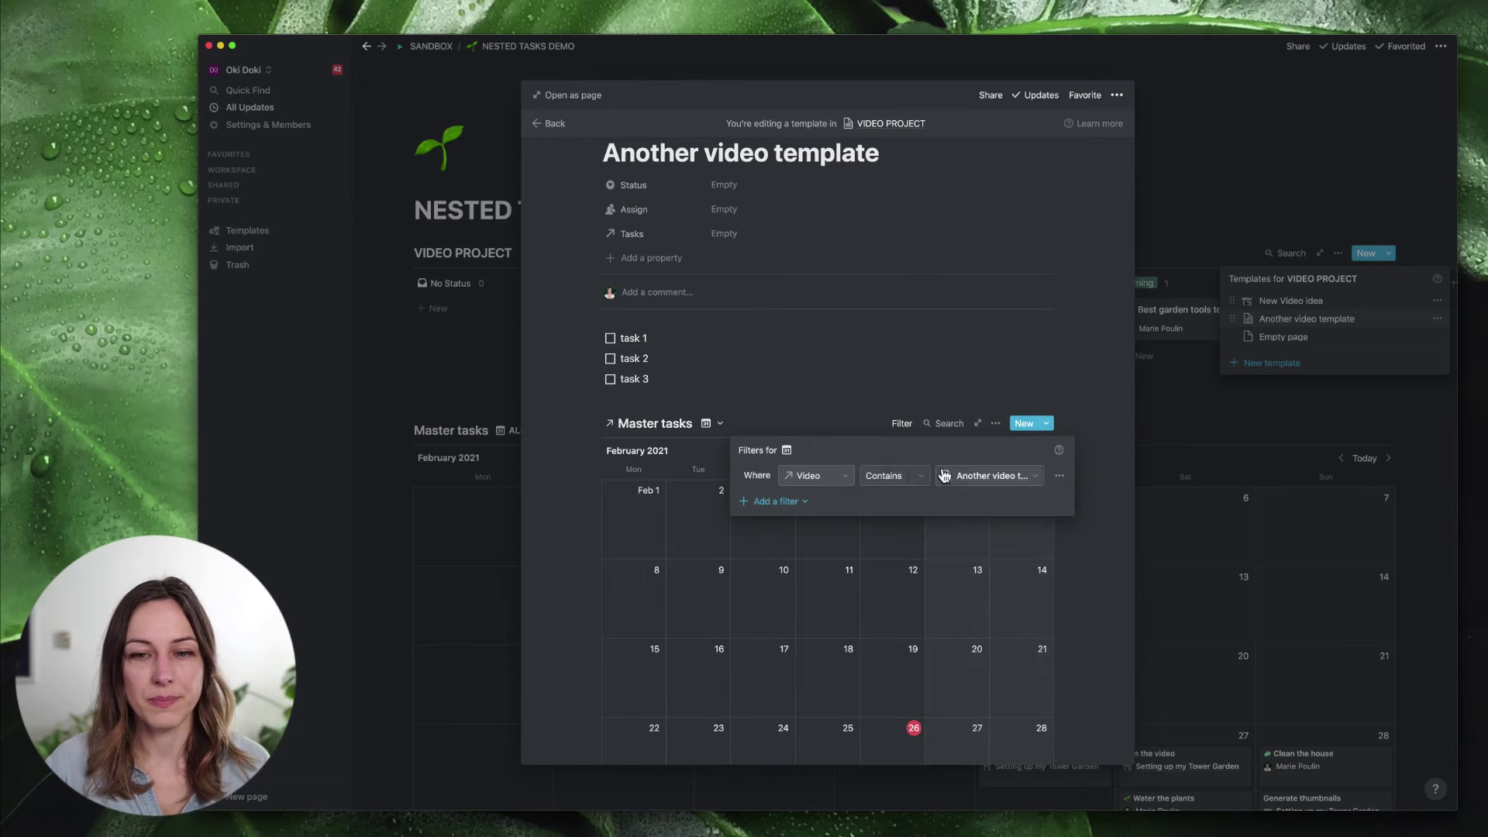
pyautogui.click(1095, 457)
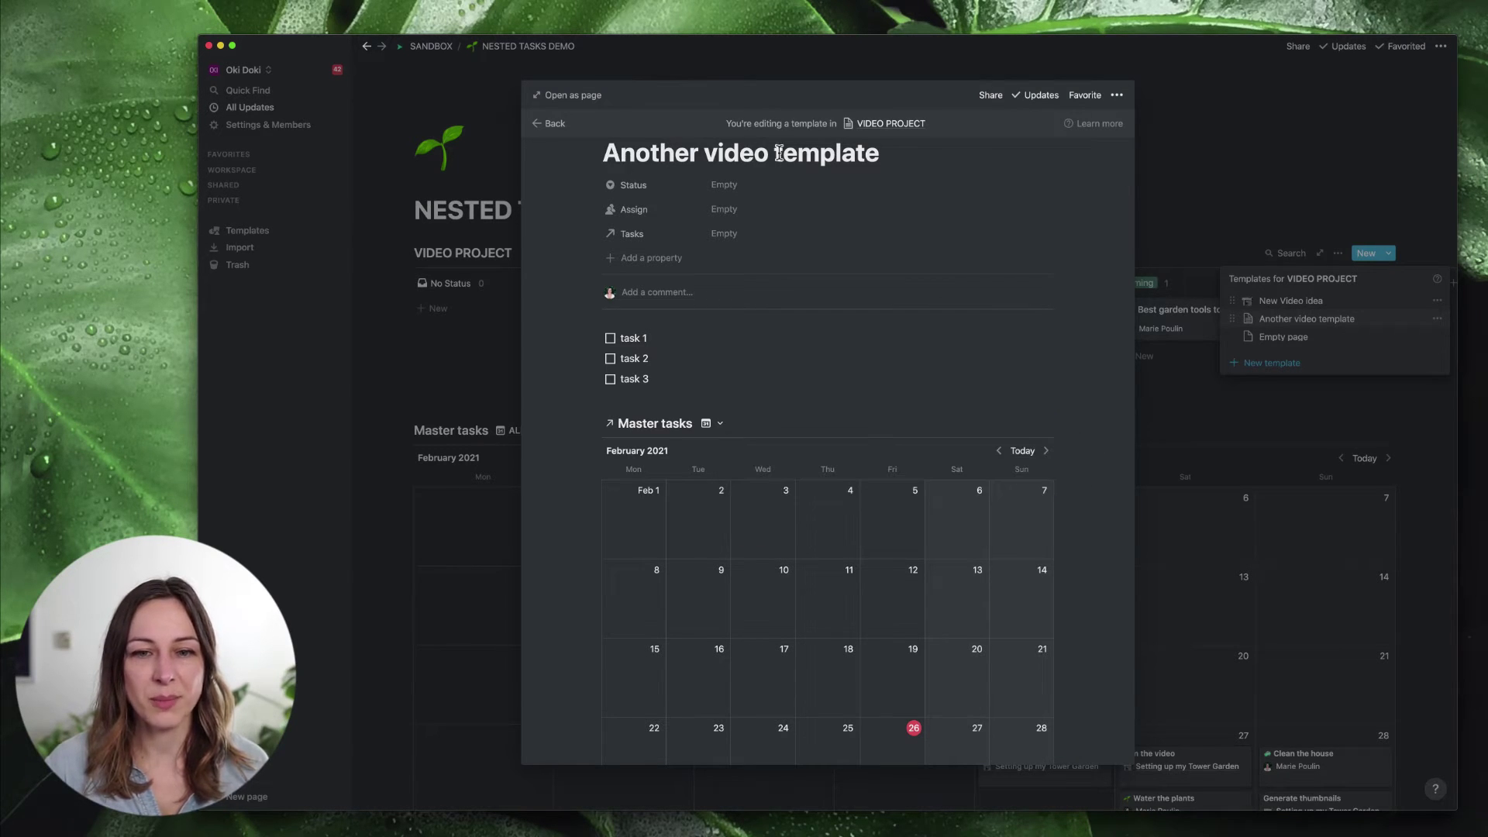
pyautogui.click(901, 424)
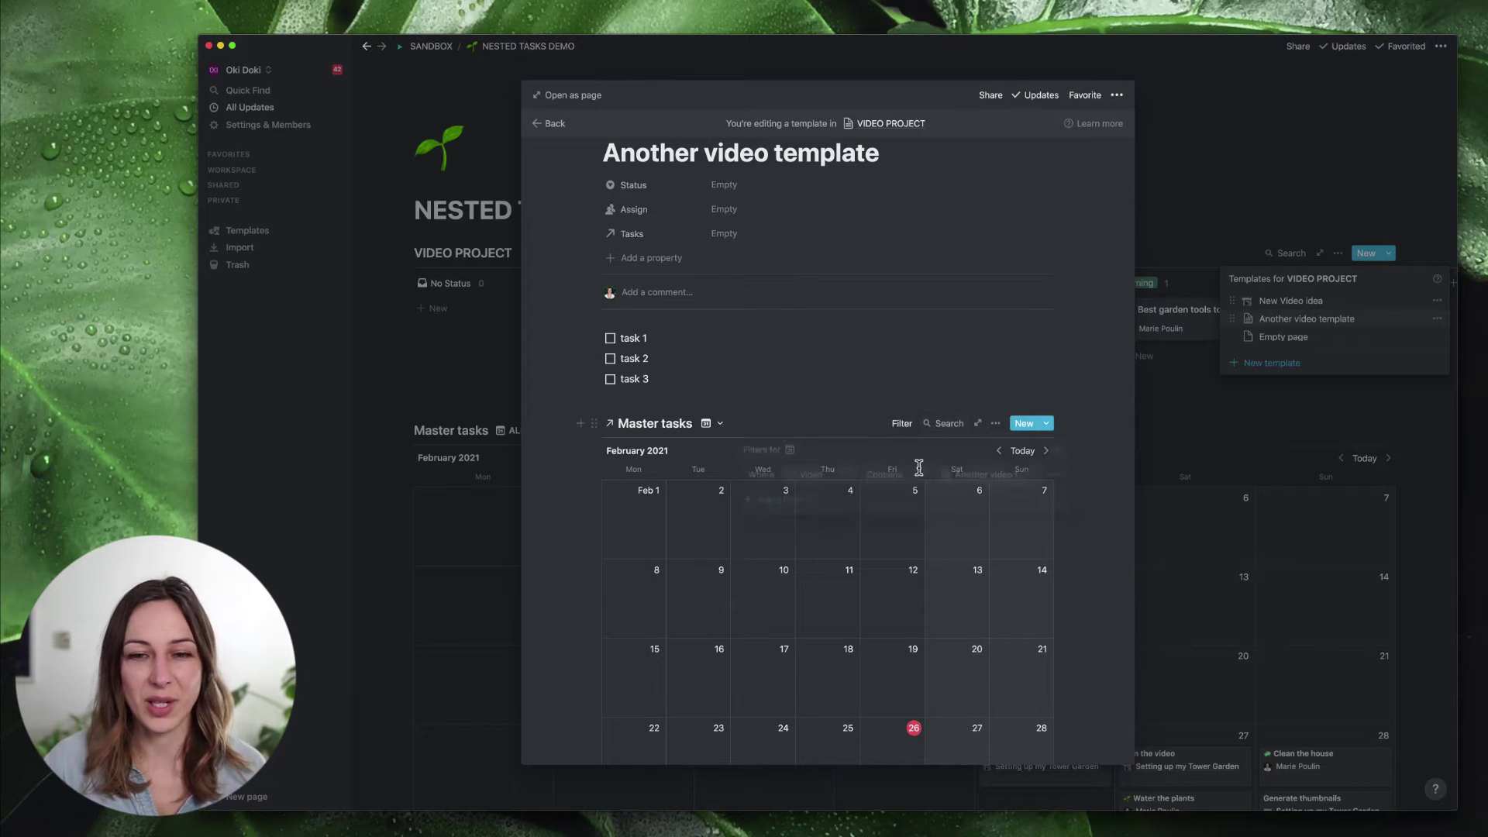
pyautogui.click(1096, 434)
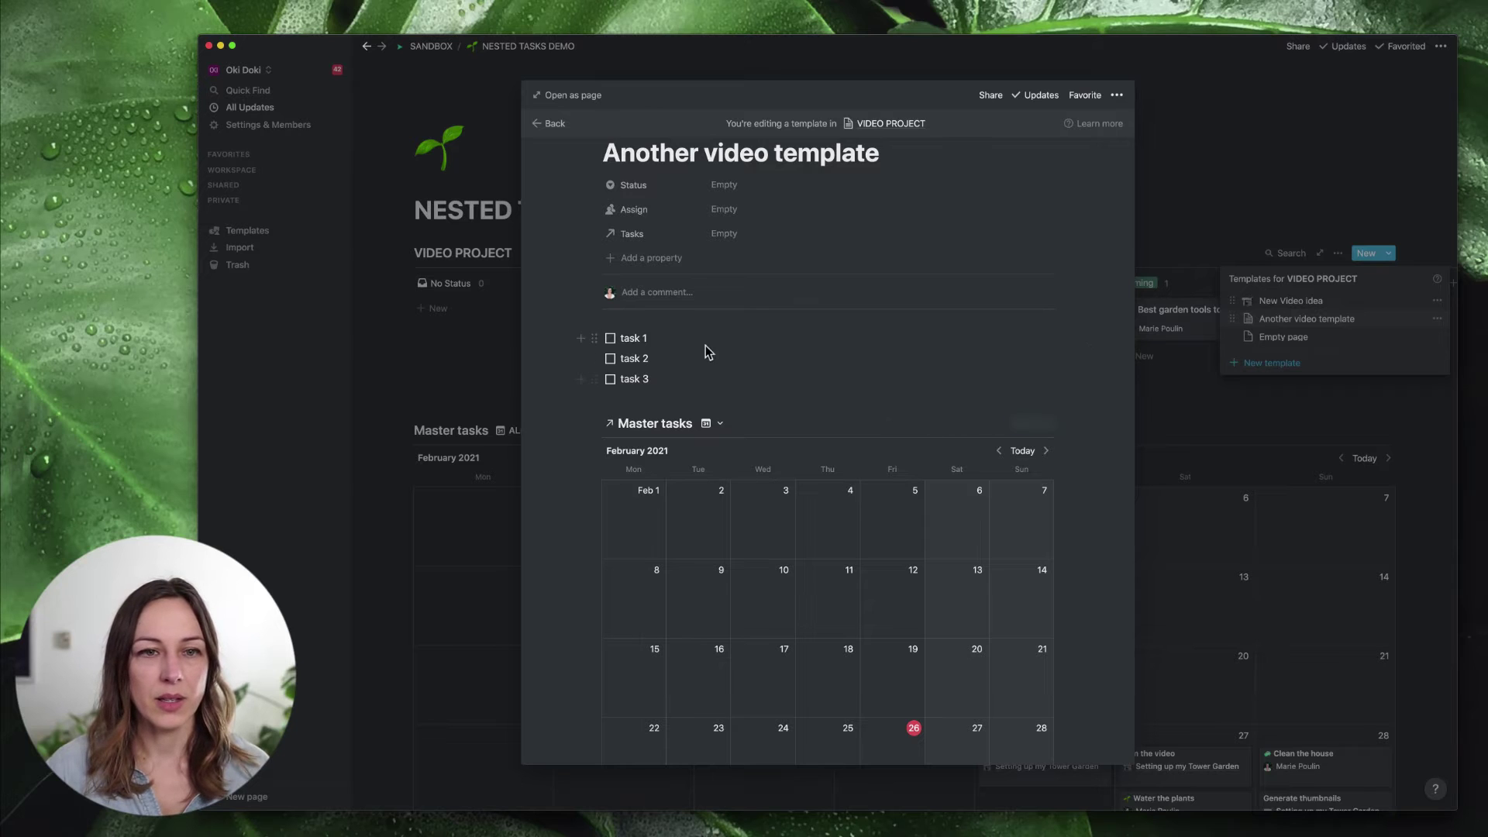
pyautogui.scroll(1, 704, 347)
# Give the template a peach emoji icon and check its calendar filter.
pyautogui.click(626, 167)
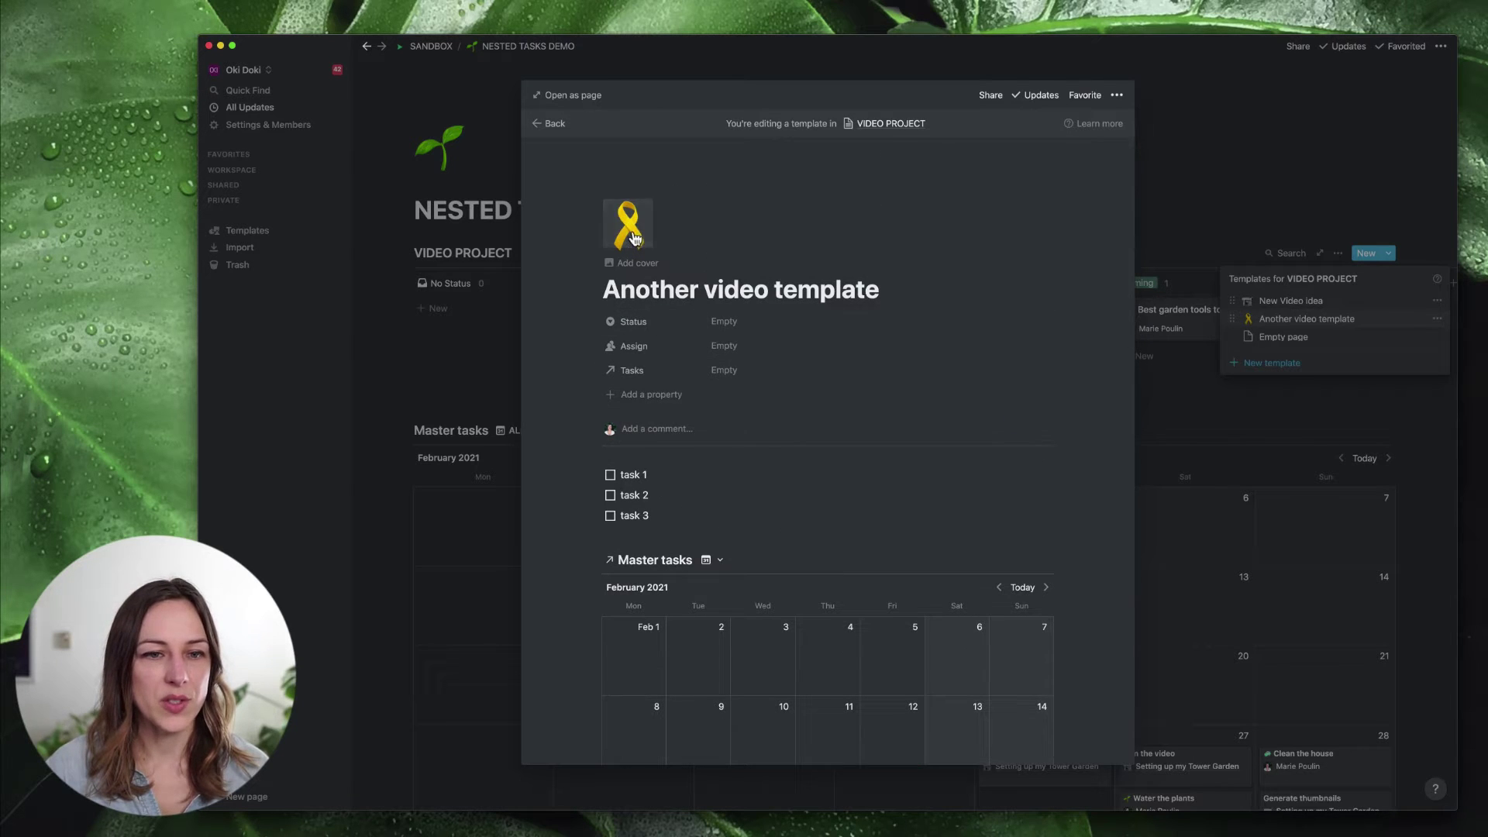
pyautogui.click(628, 225)
pyautogui.click(553, 338)
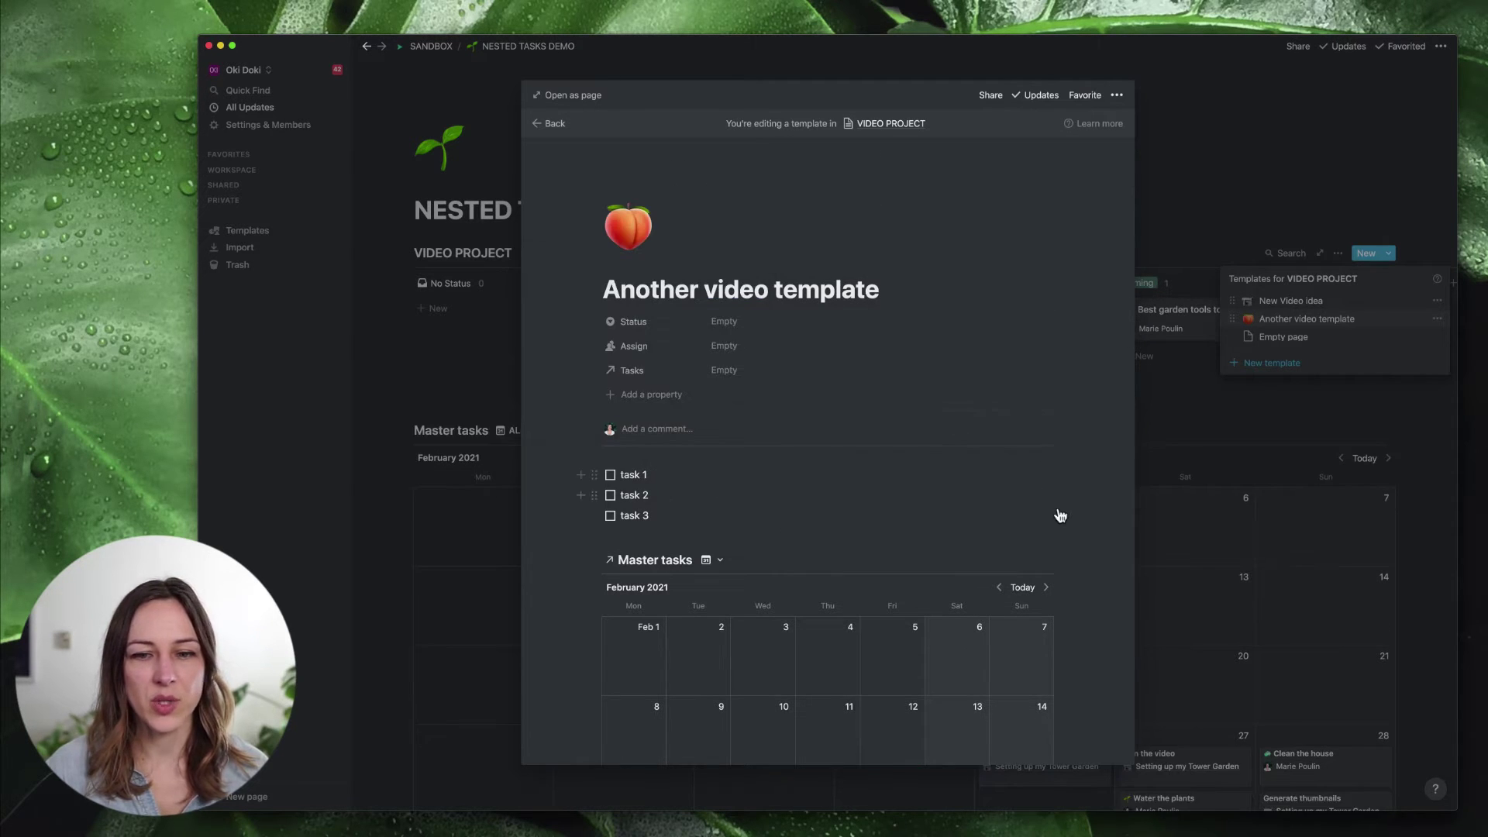
pyautogui.click(901, 561)
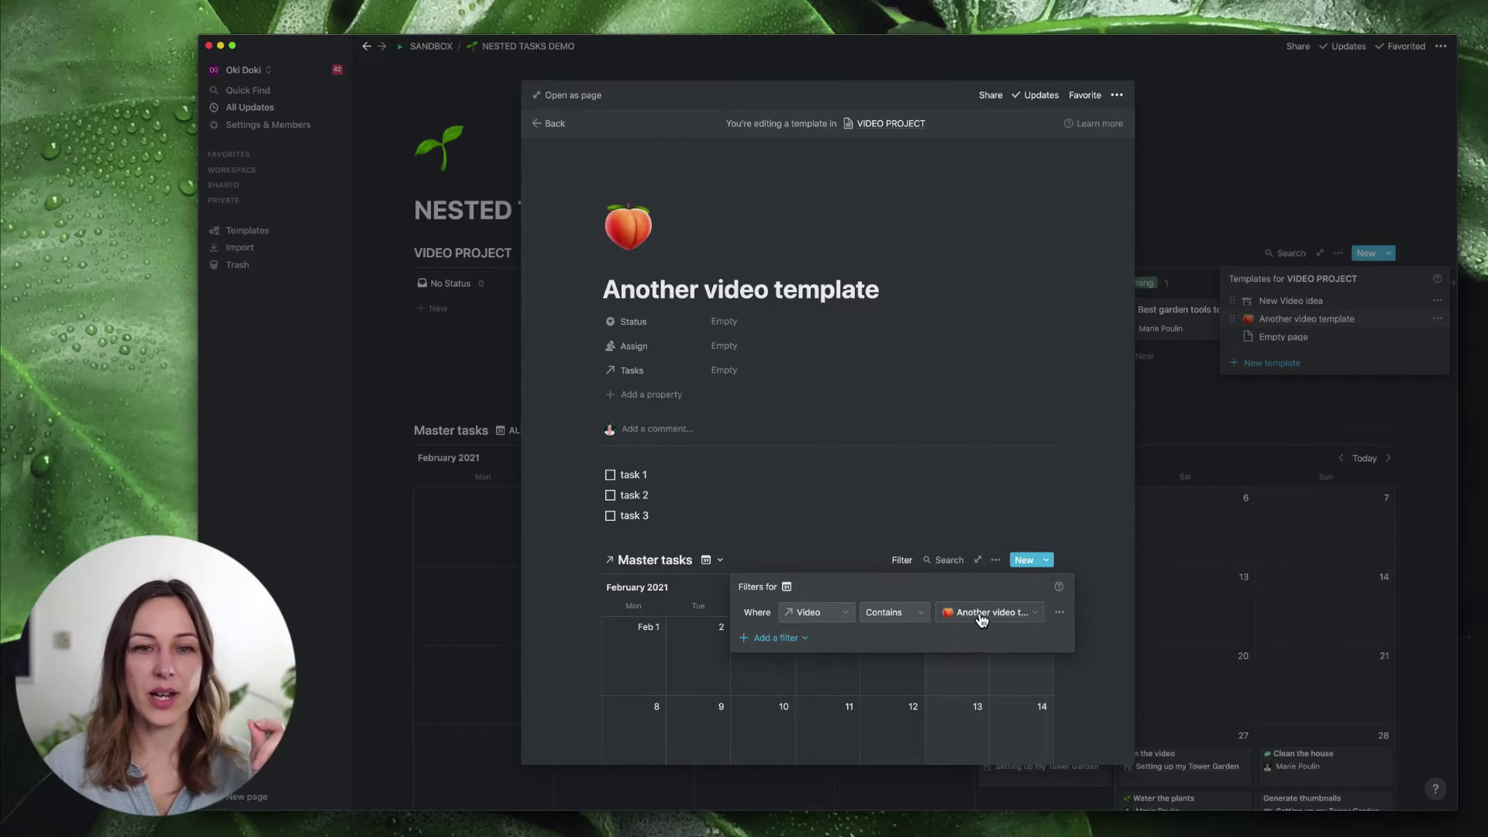
pyautogui.press('Escape')
pyautogui.scroll(-4, 969, 372)
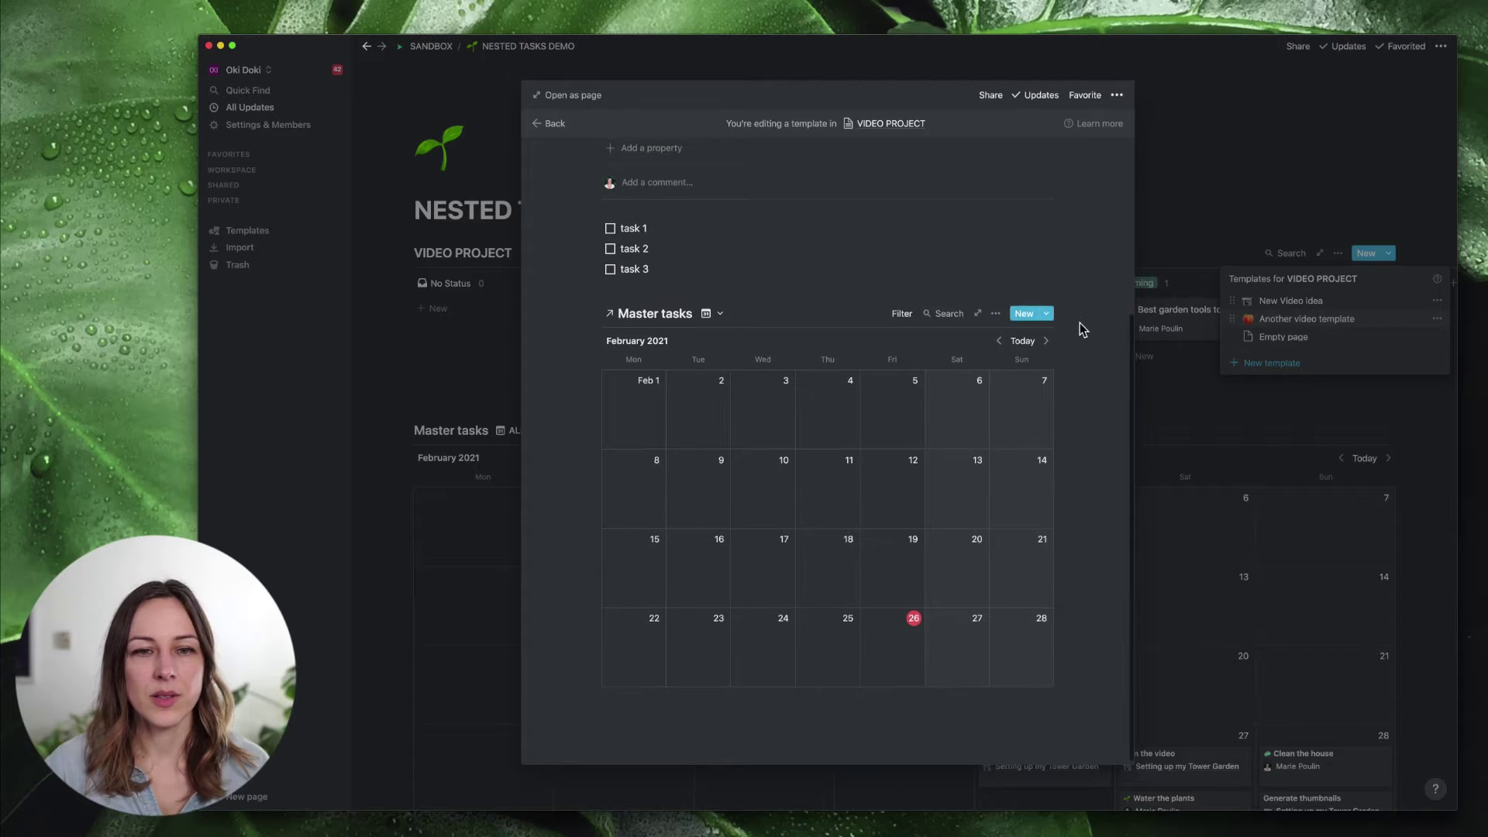
pyautogui.scroll(4, 1030, 295)
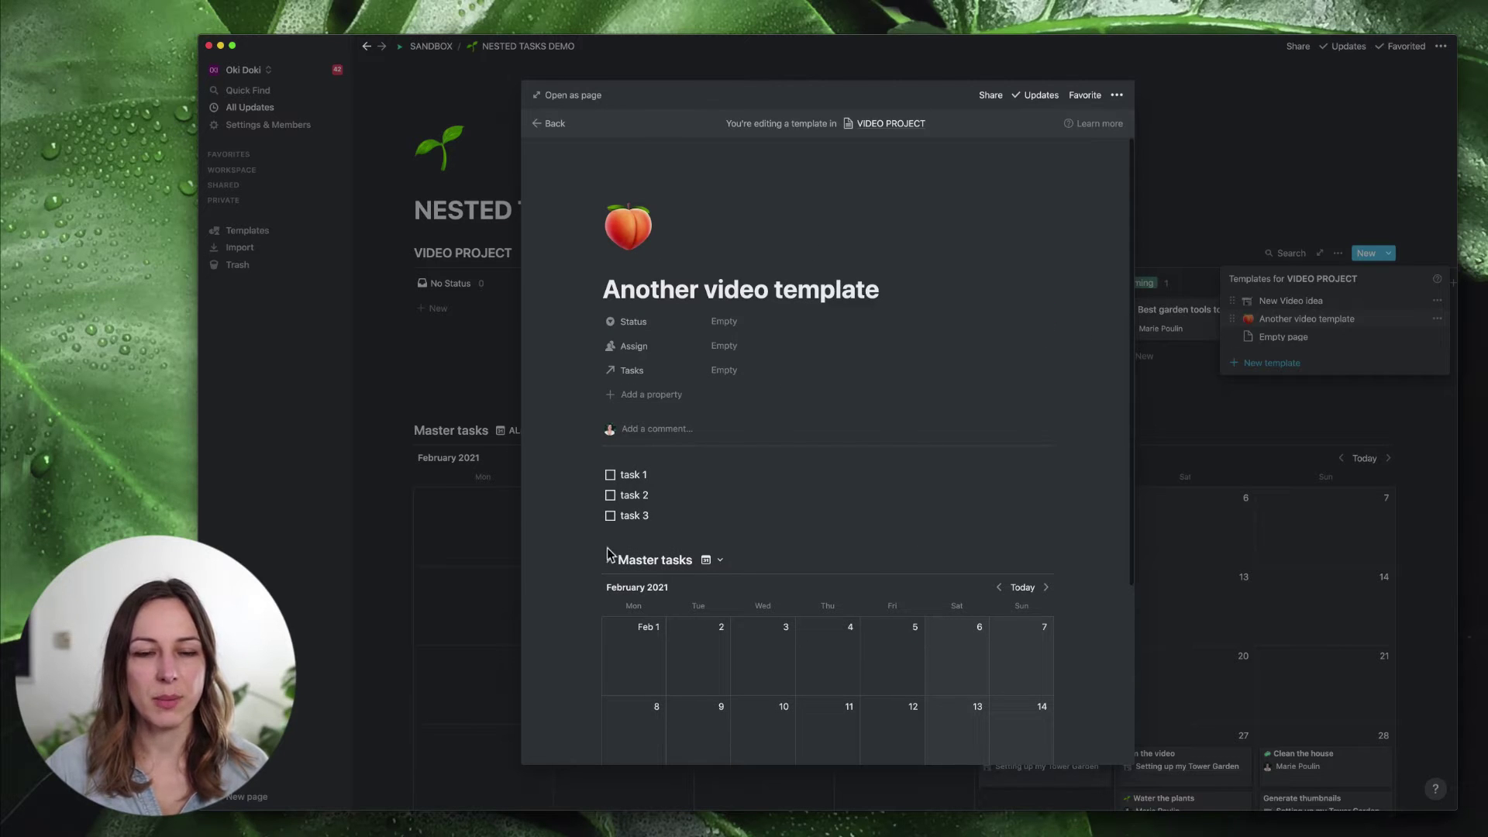
# Assign the template to a person, set Status to Editing, and close the template editor.
pyautogui.click(757, 346)
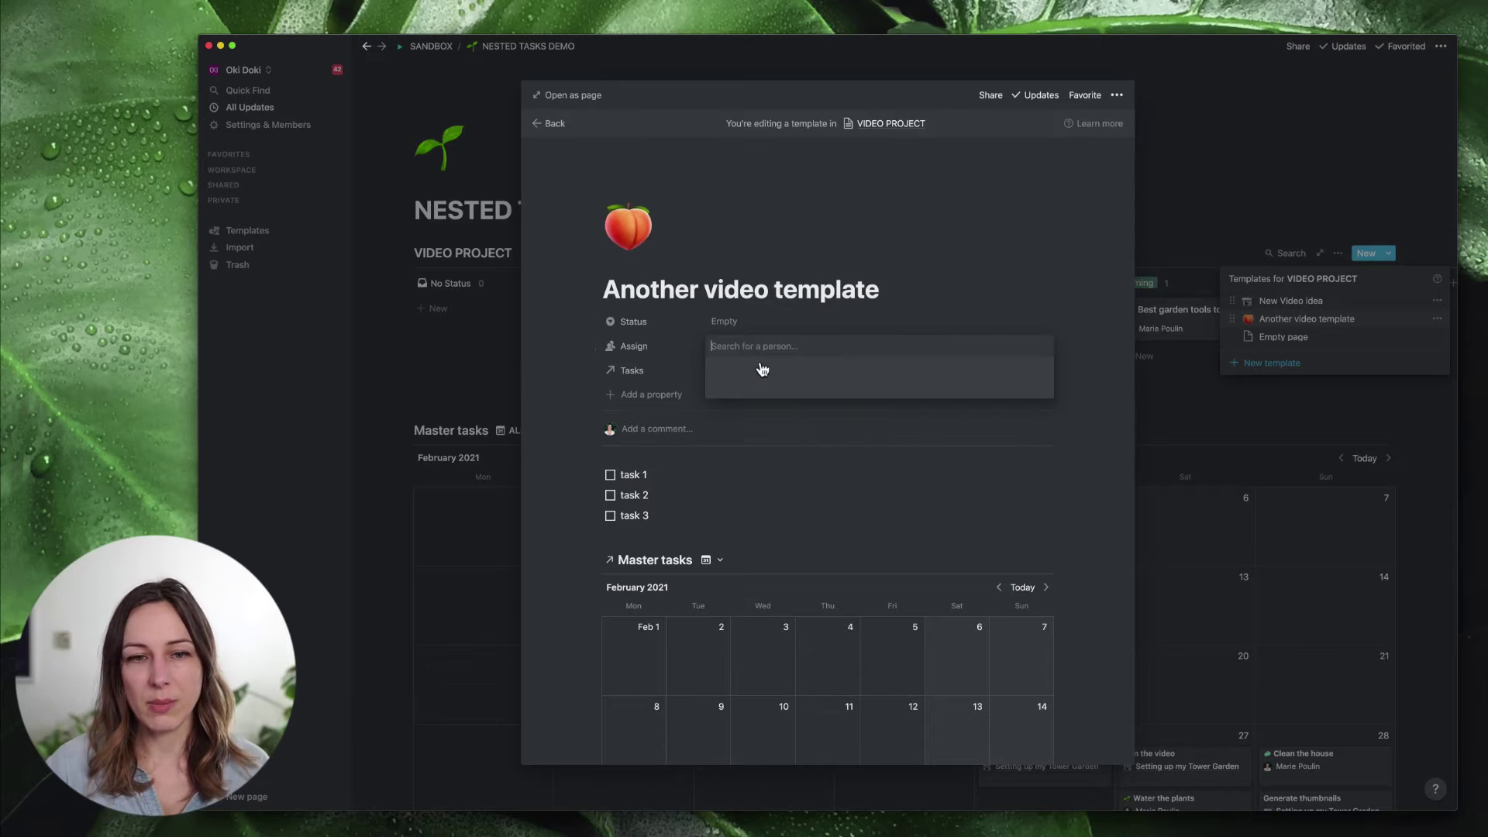
pyautogui.click(745, 387)
pyautogui.click(570, 327)
pyautogui.click(777, 322)
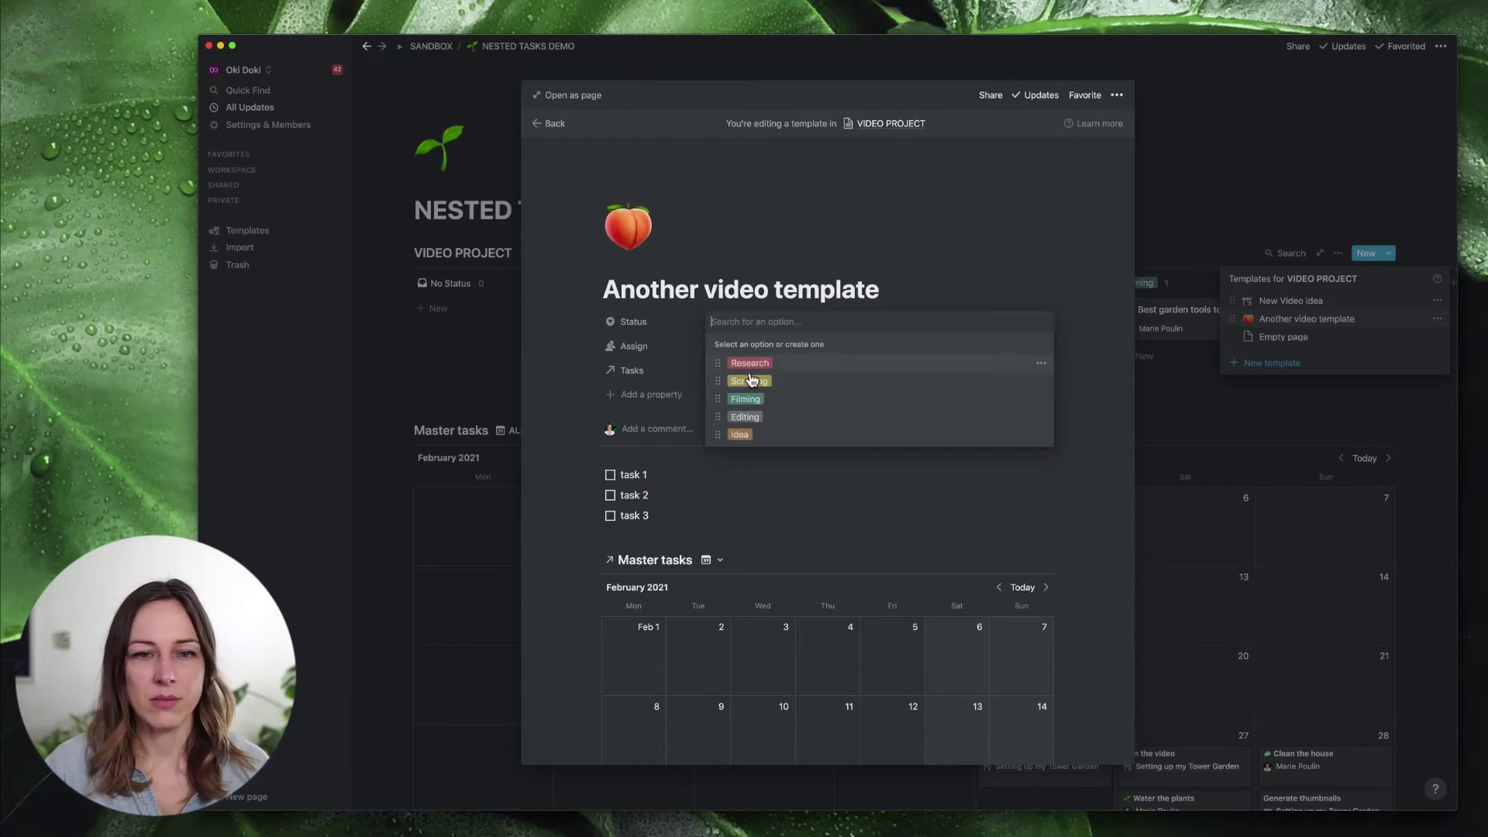
pyautogui.click(745, 422)
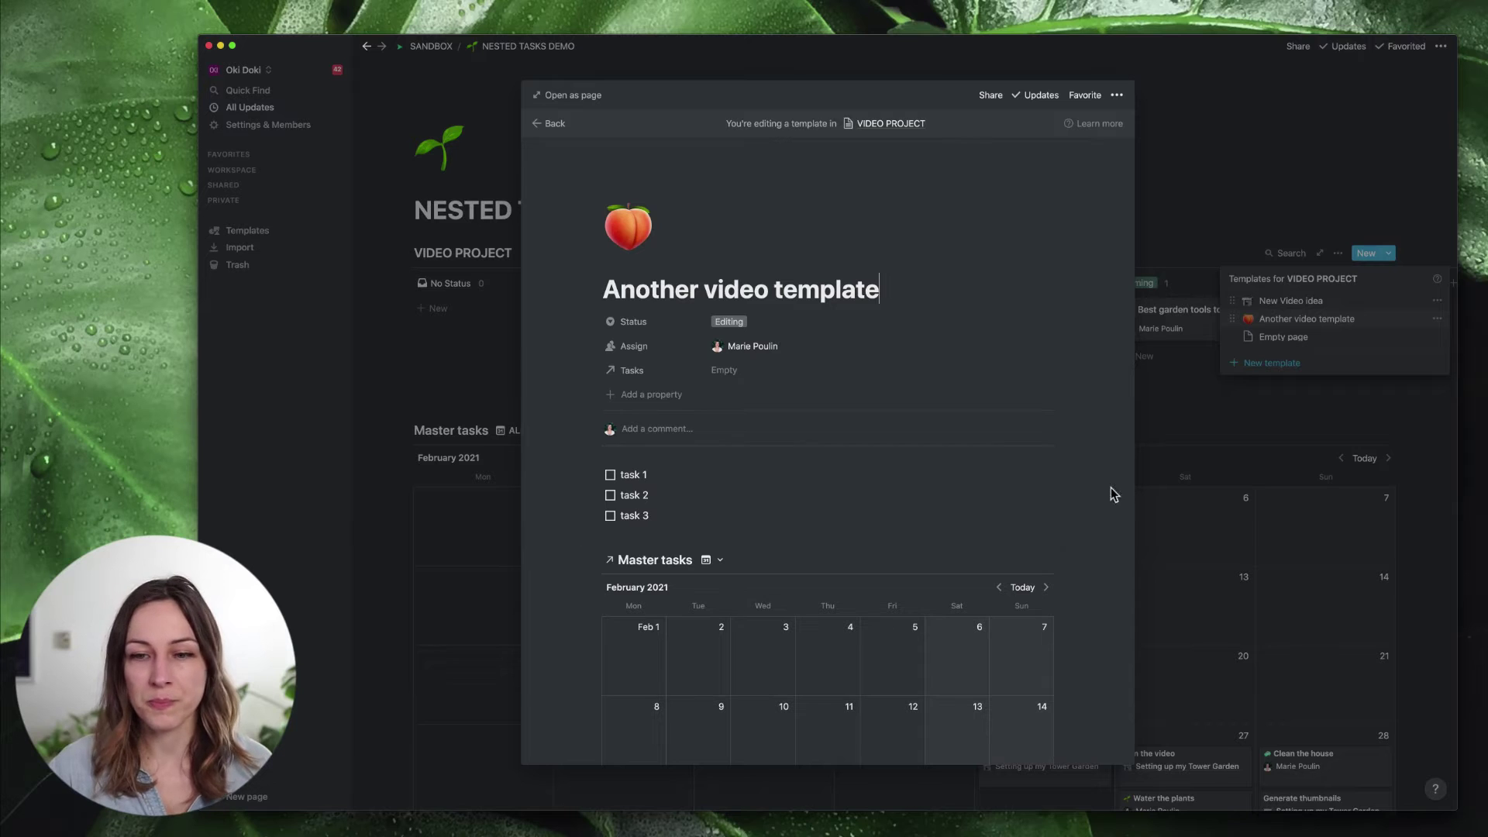
pyautogui.click(1170, 422)
pyautogui.click(1248, 421)
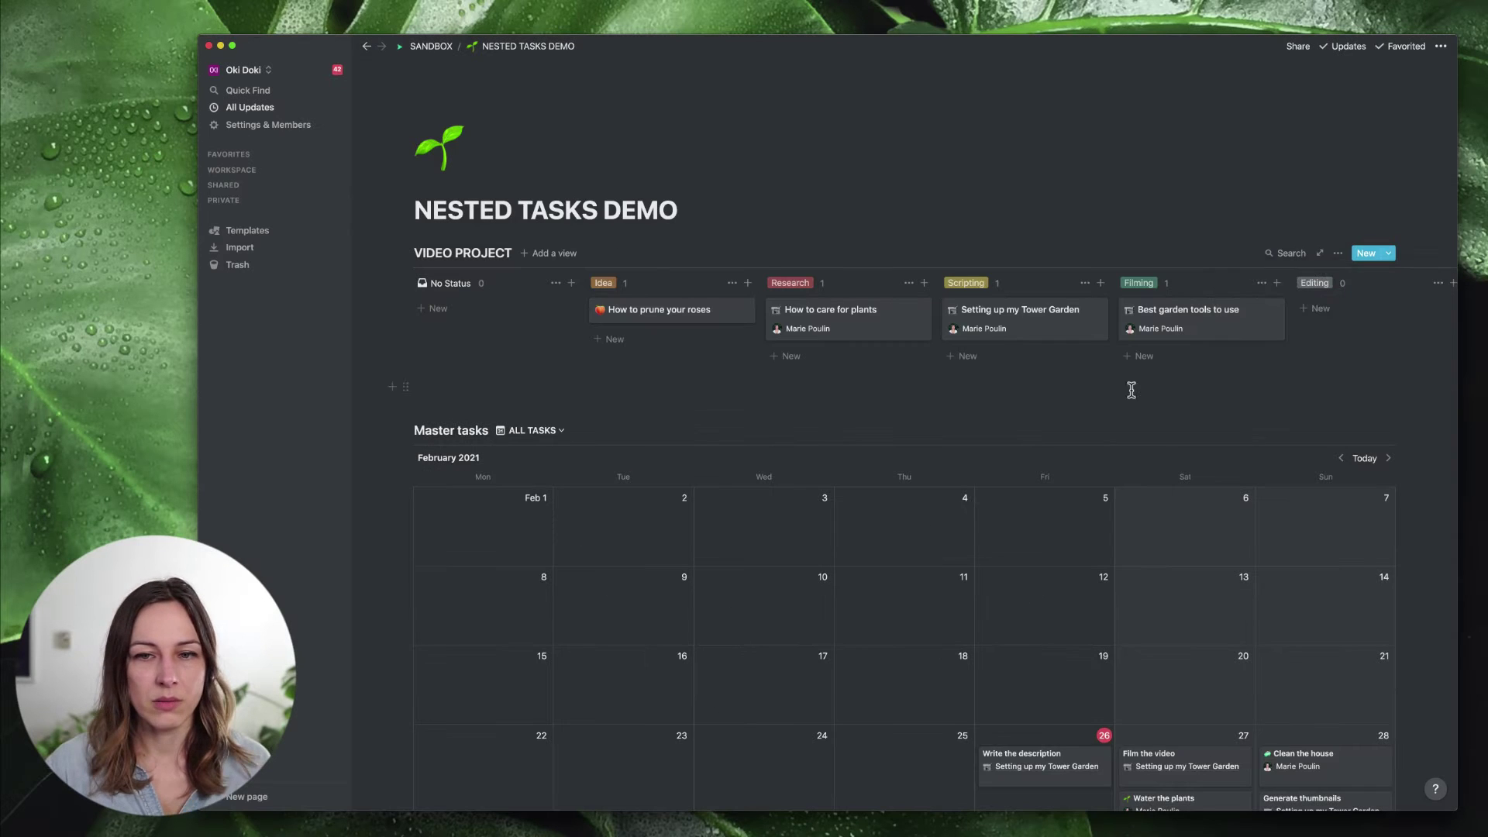
# Peek at the Tower Garden page, then open the How to care for plants page.
pyautogui.click(1062, 323)
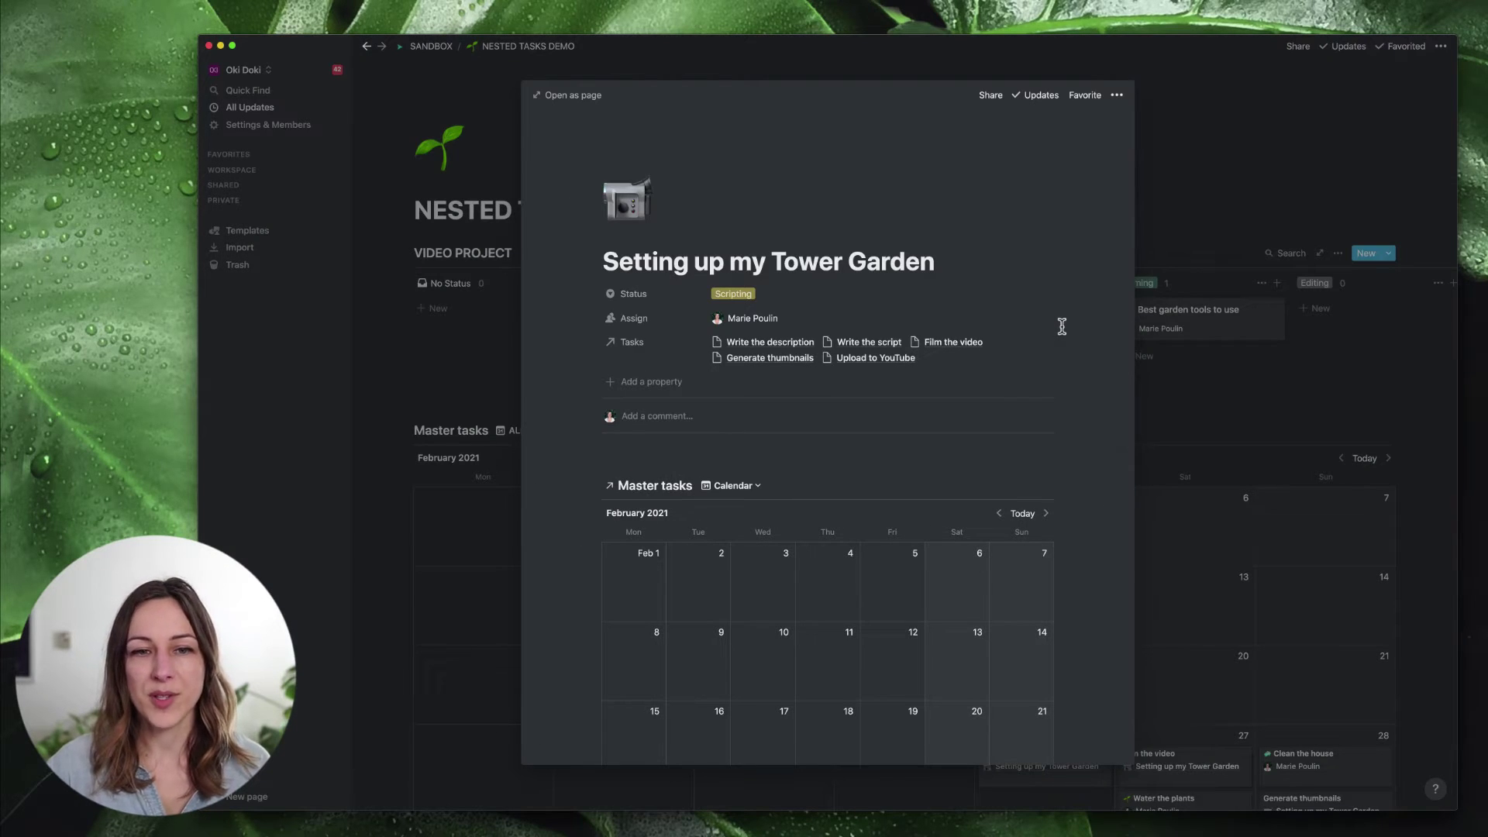
pyautogui.click(1176, 401)
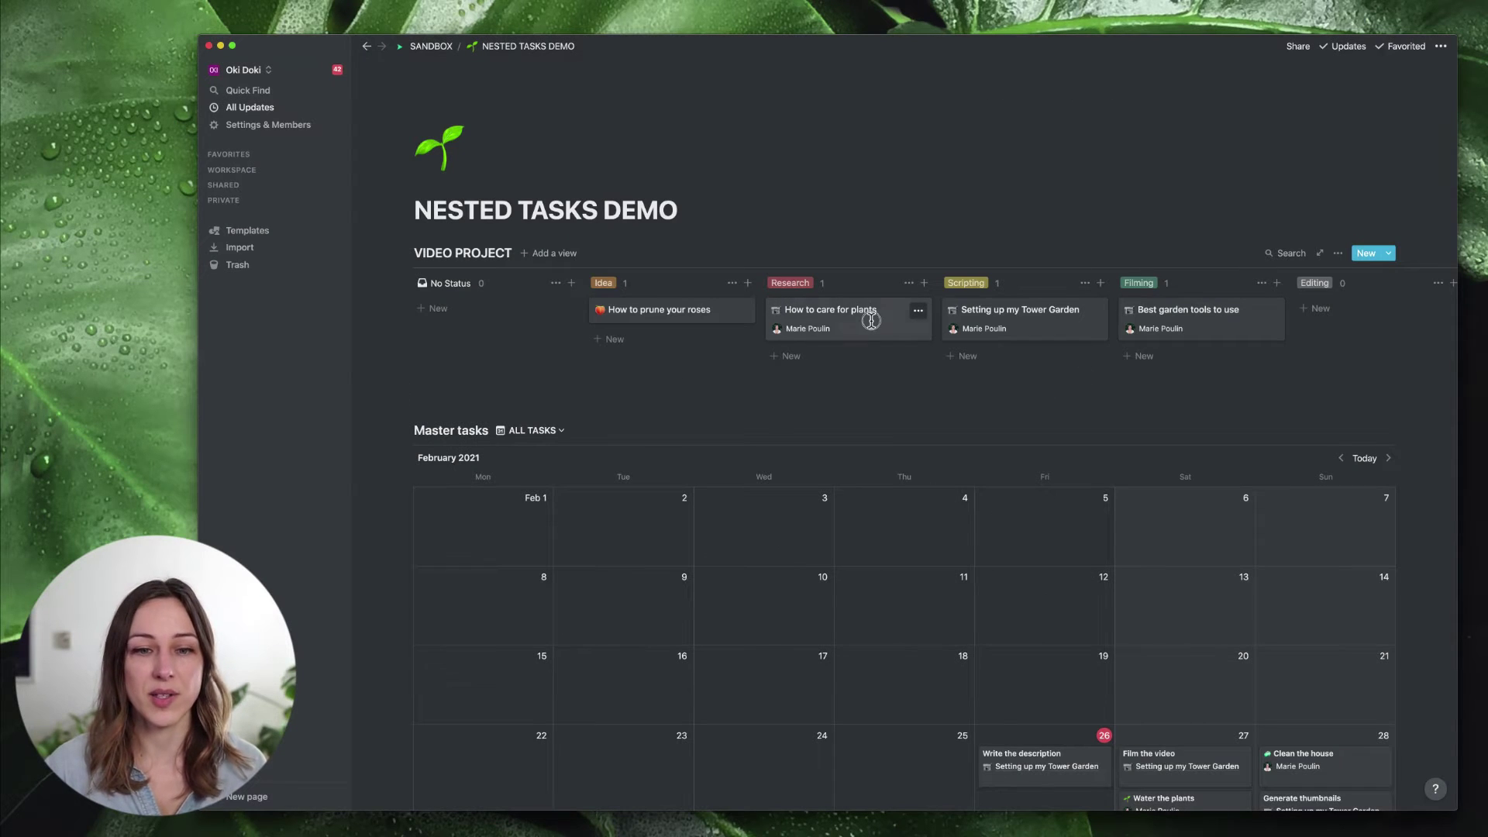
pyautogui.click(871, 321)
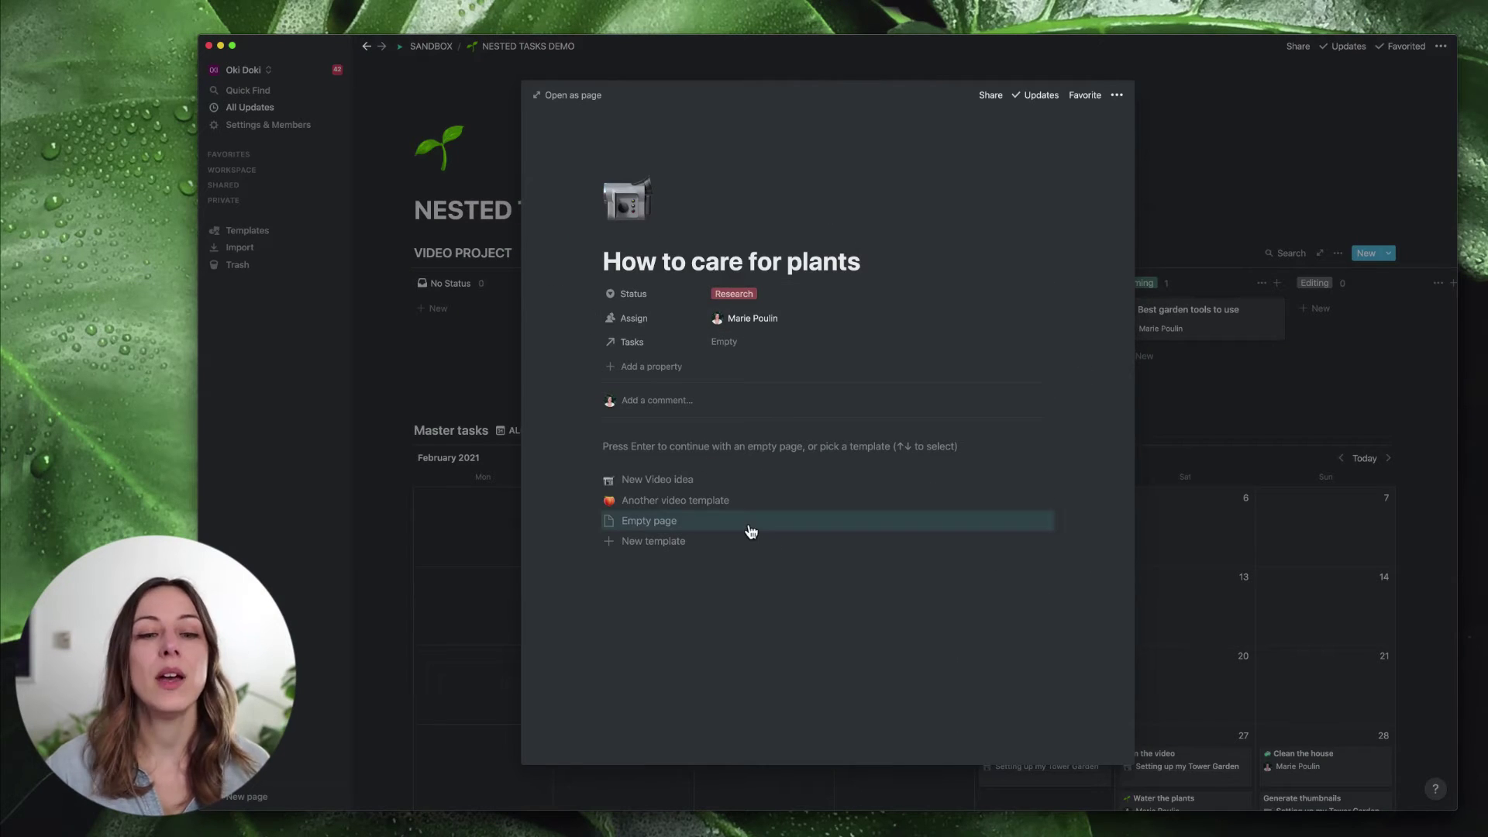
# Apply Another video template to How to care for plants, then undo moving its to-dos into the calendar.
pyautogui.click(712, 503)
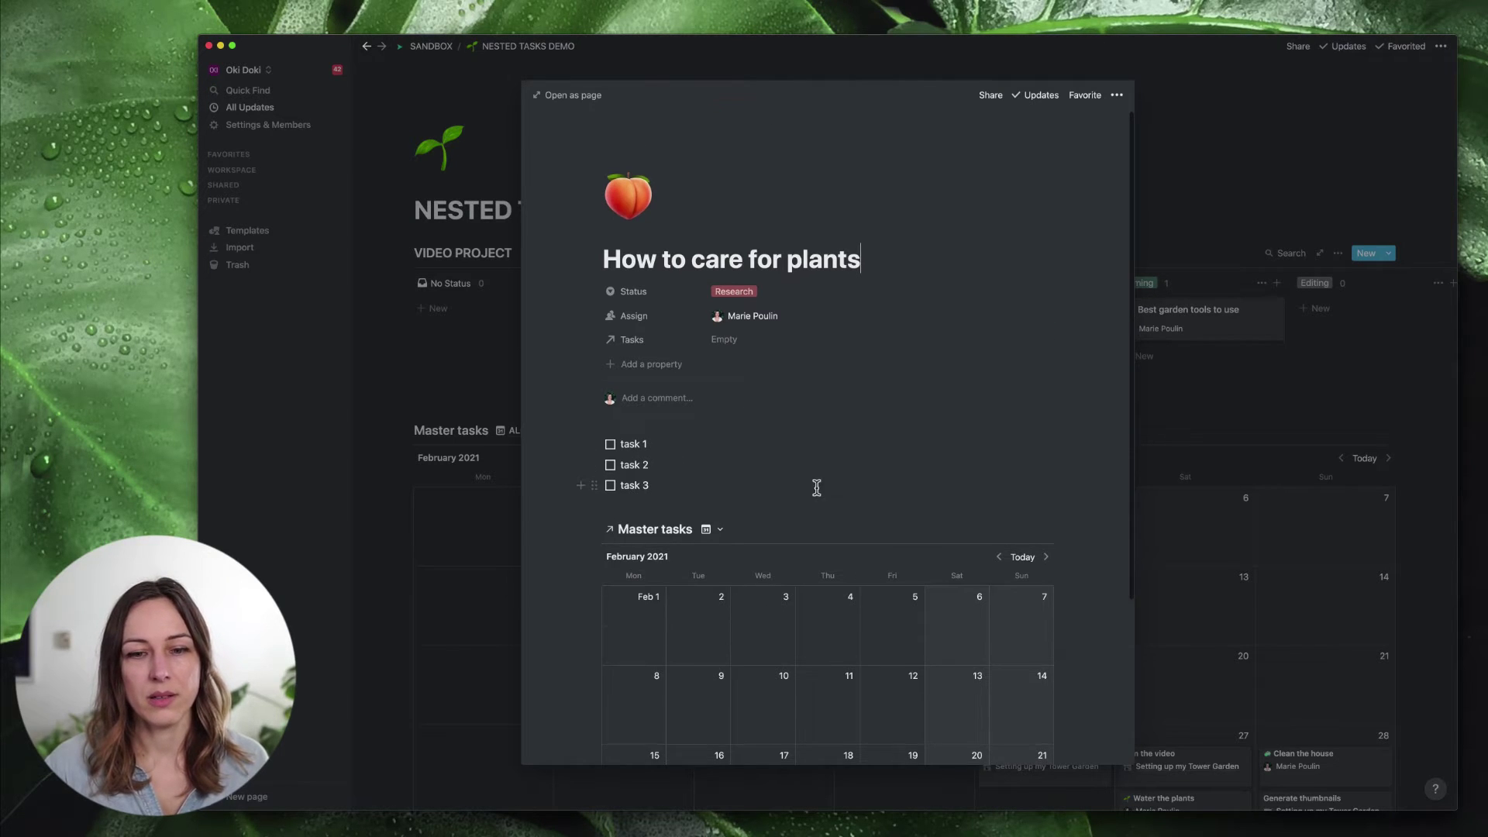
pyautogui.scroll(-3, 814, 486)
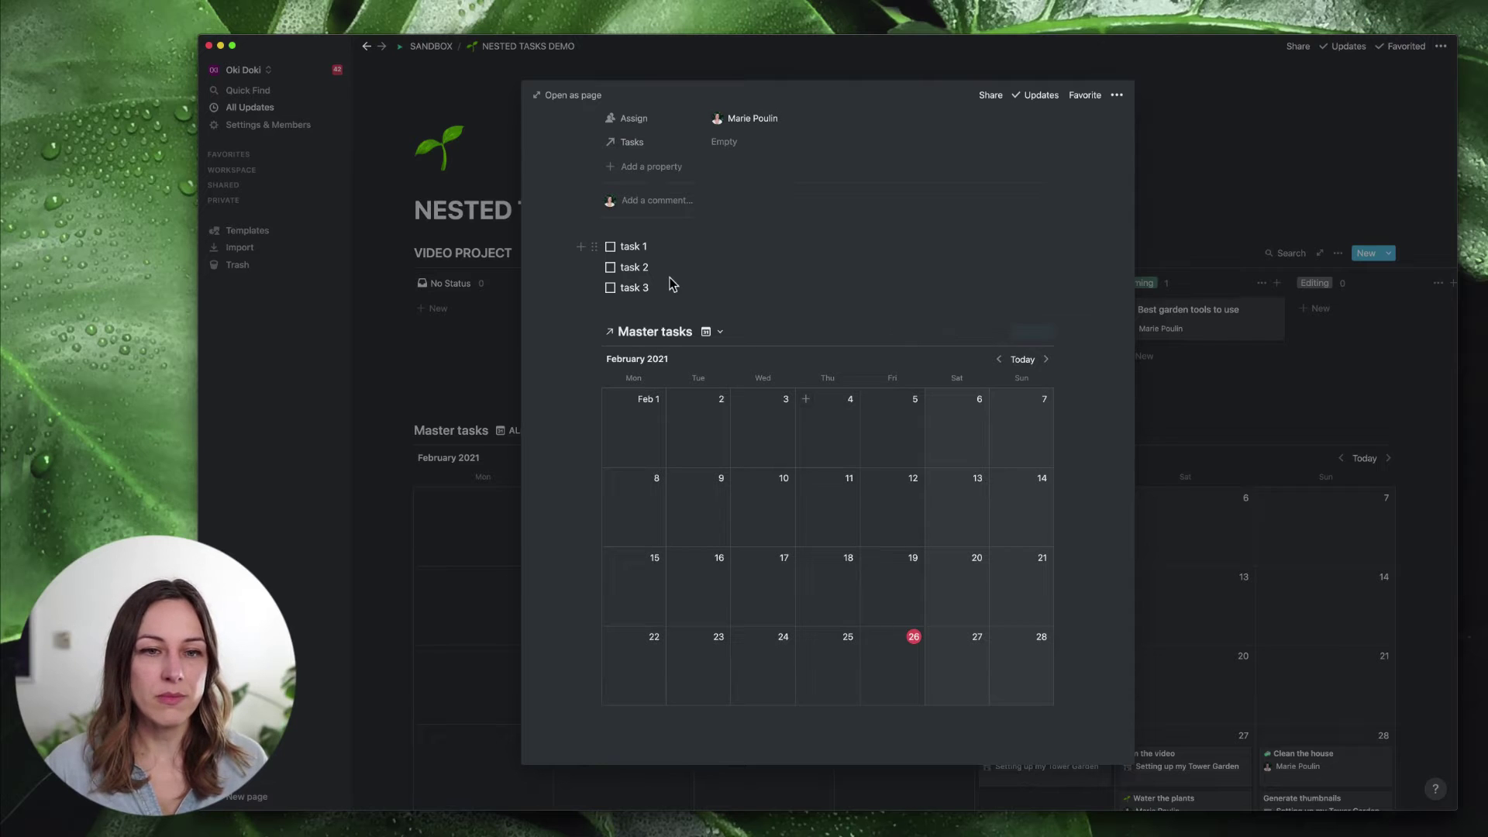
pyautogui.moveTo(666, 286); pyautogui.dragTo(885, 645)
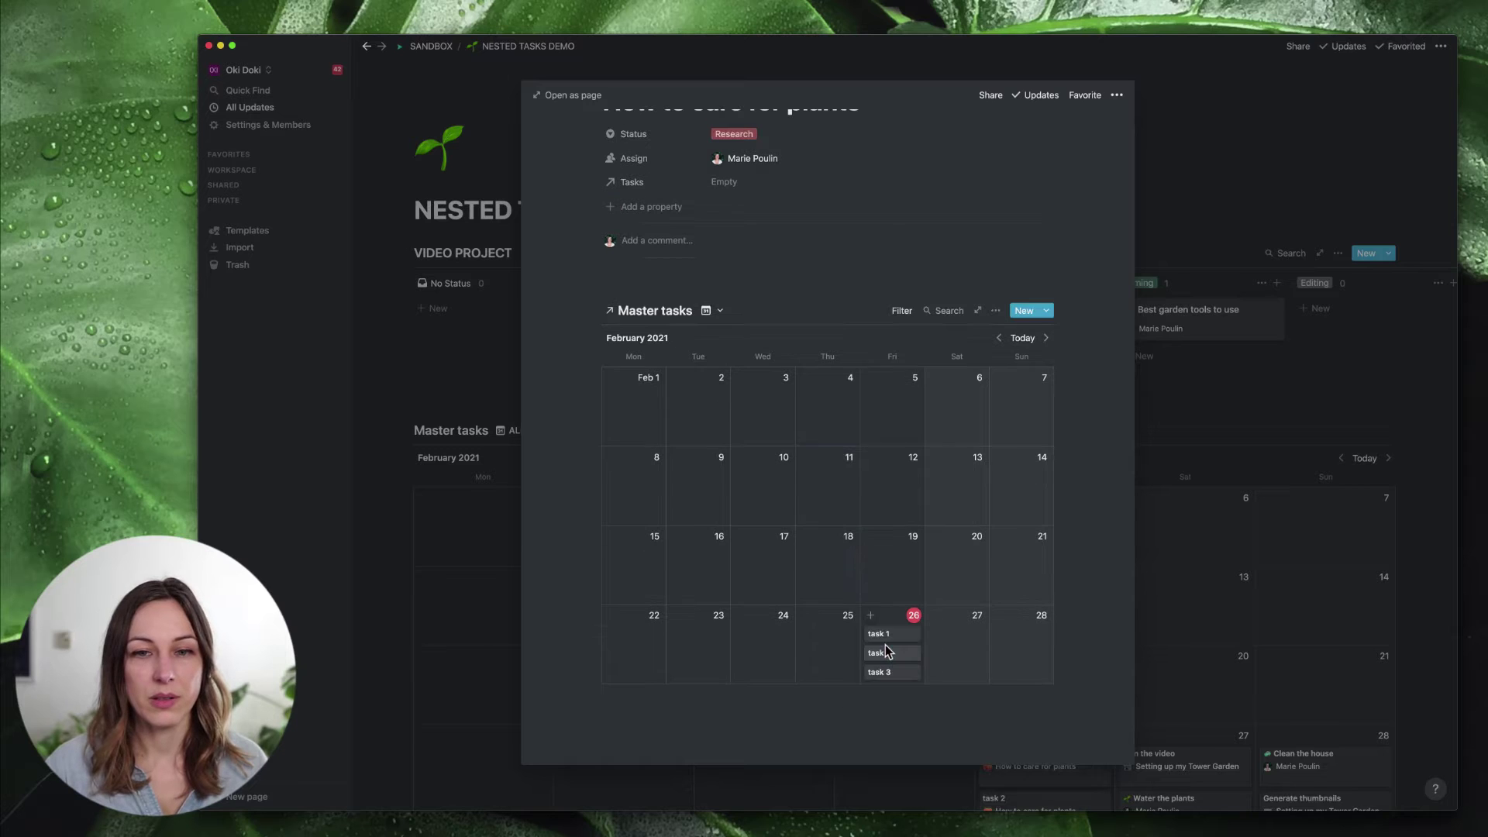
pyautogui.click(901, 311)
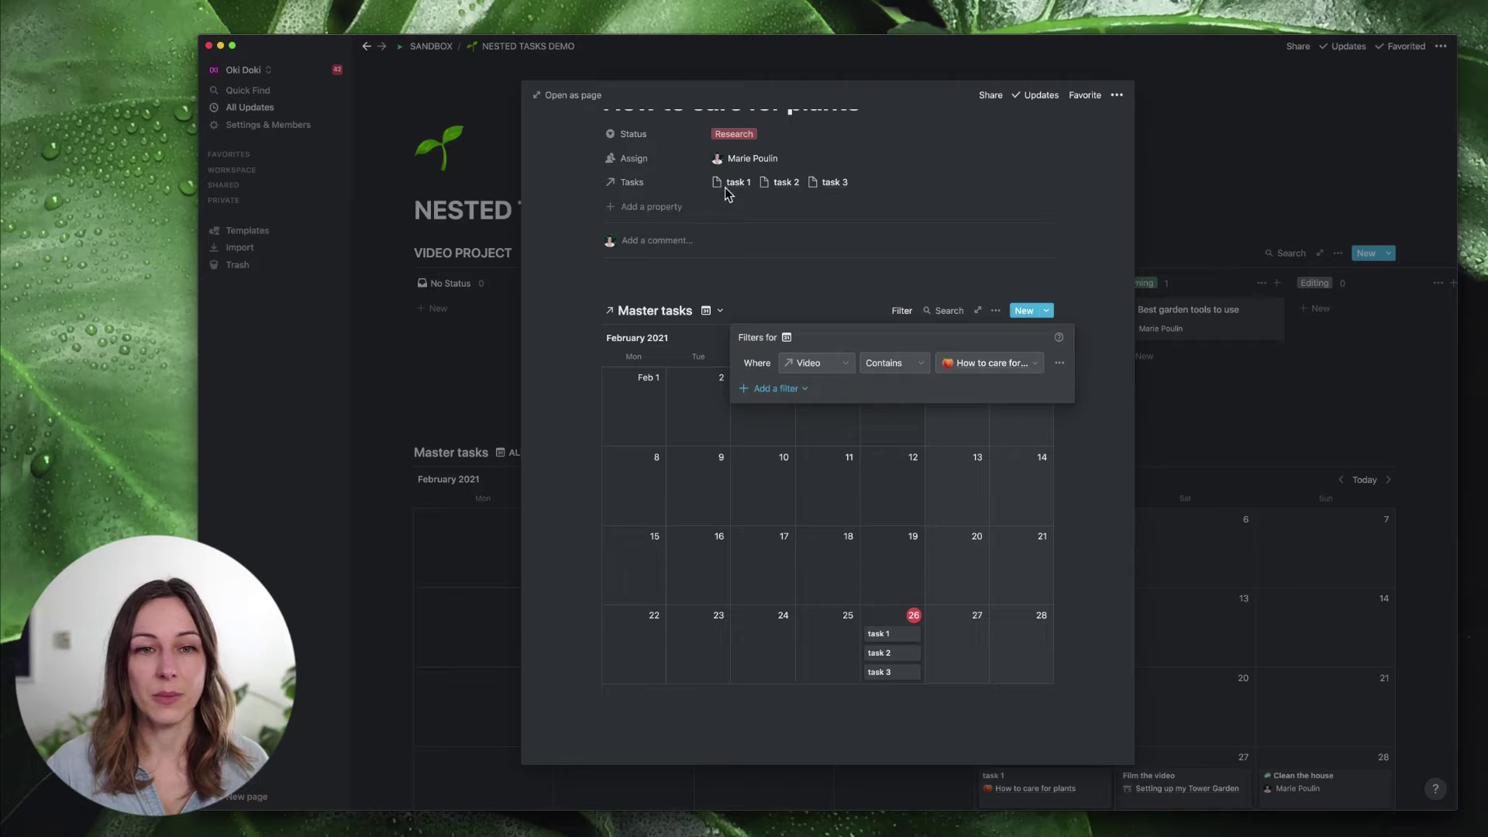
pyautogui.press('Escape')
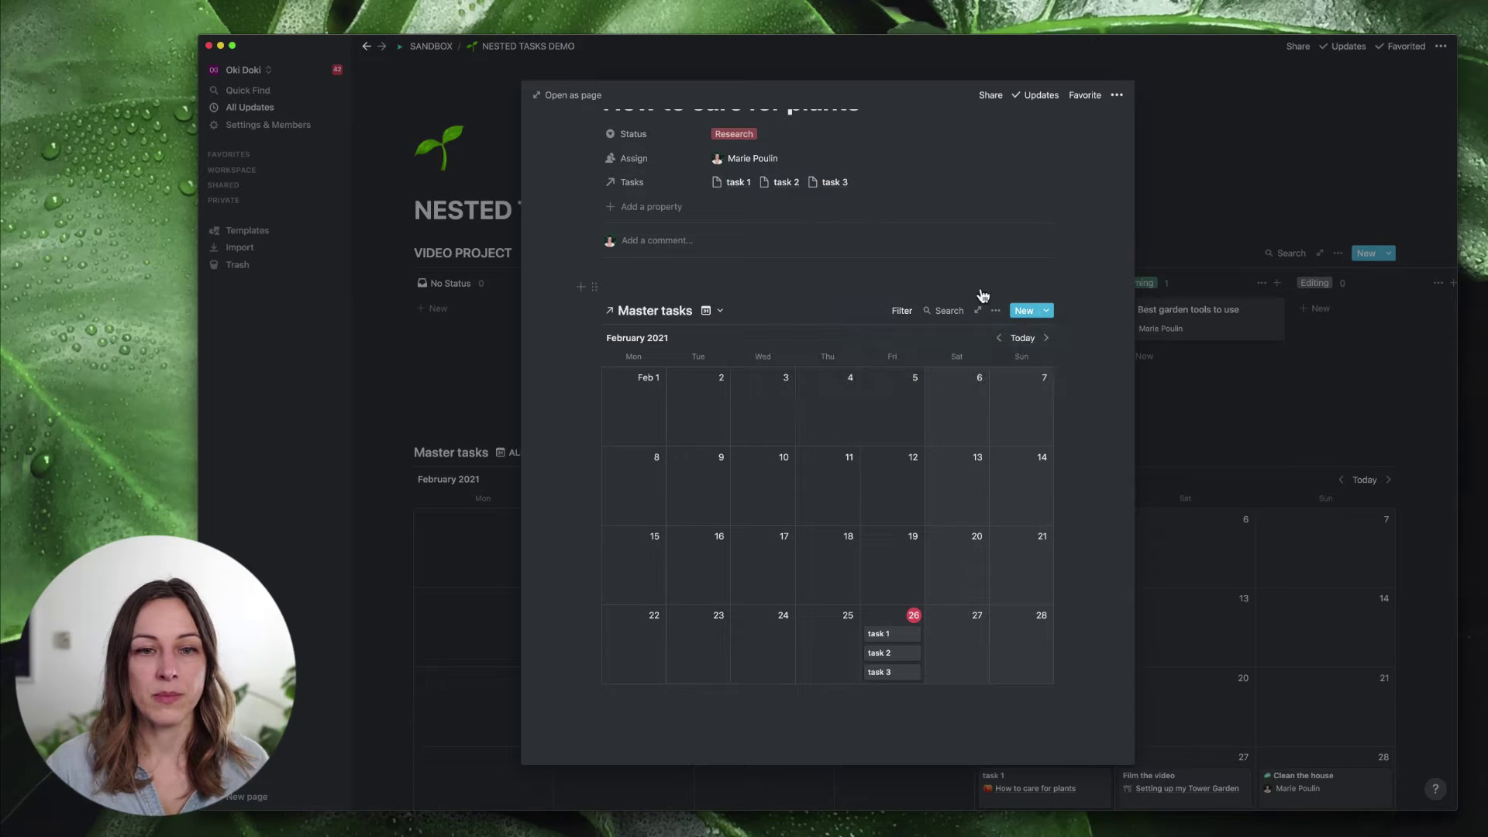
pyautogui.press('super+z')
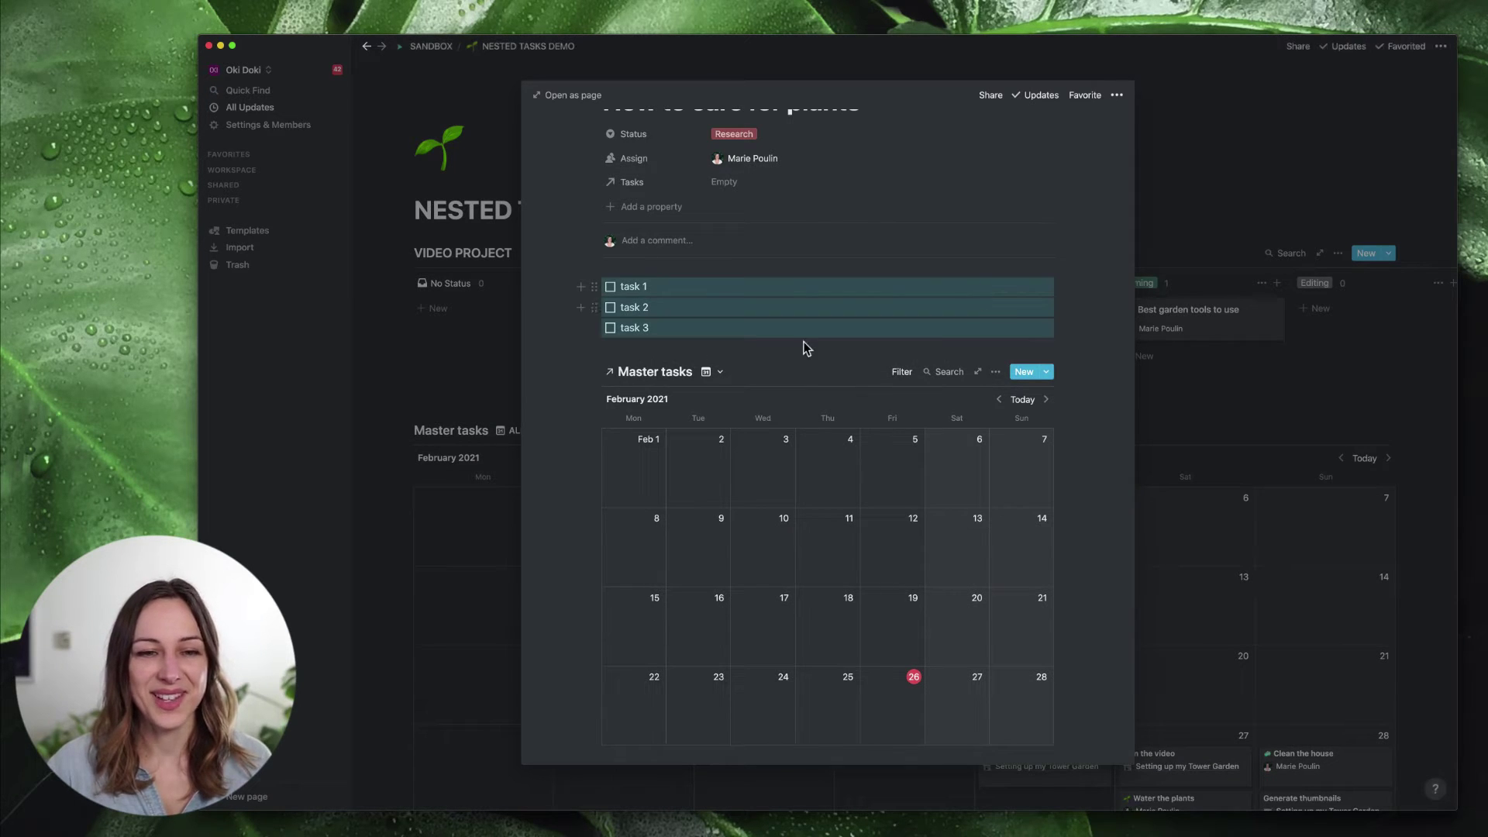
pyautogui.click(629, 348)
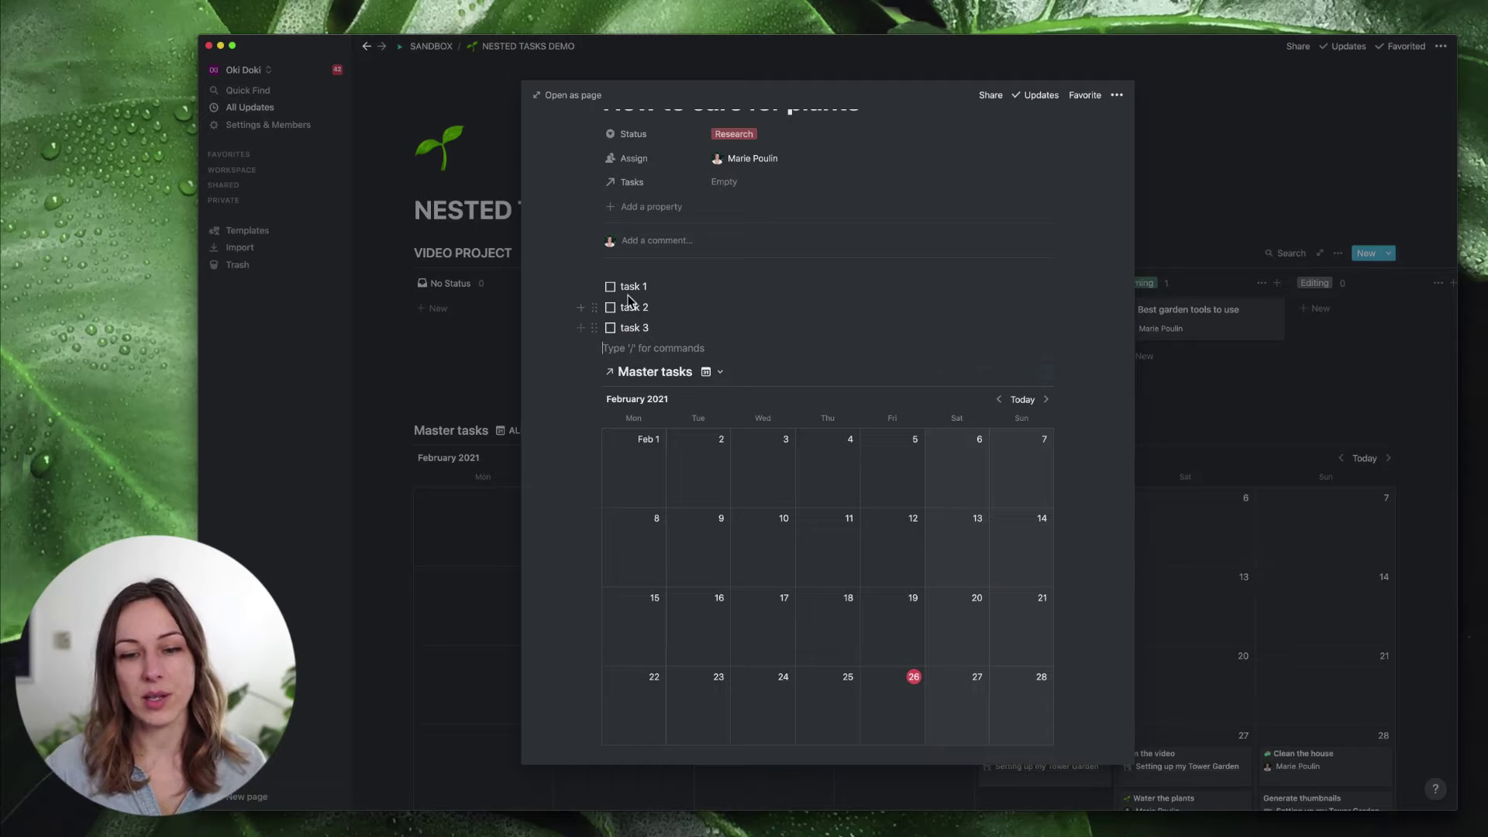
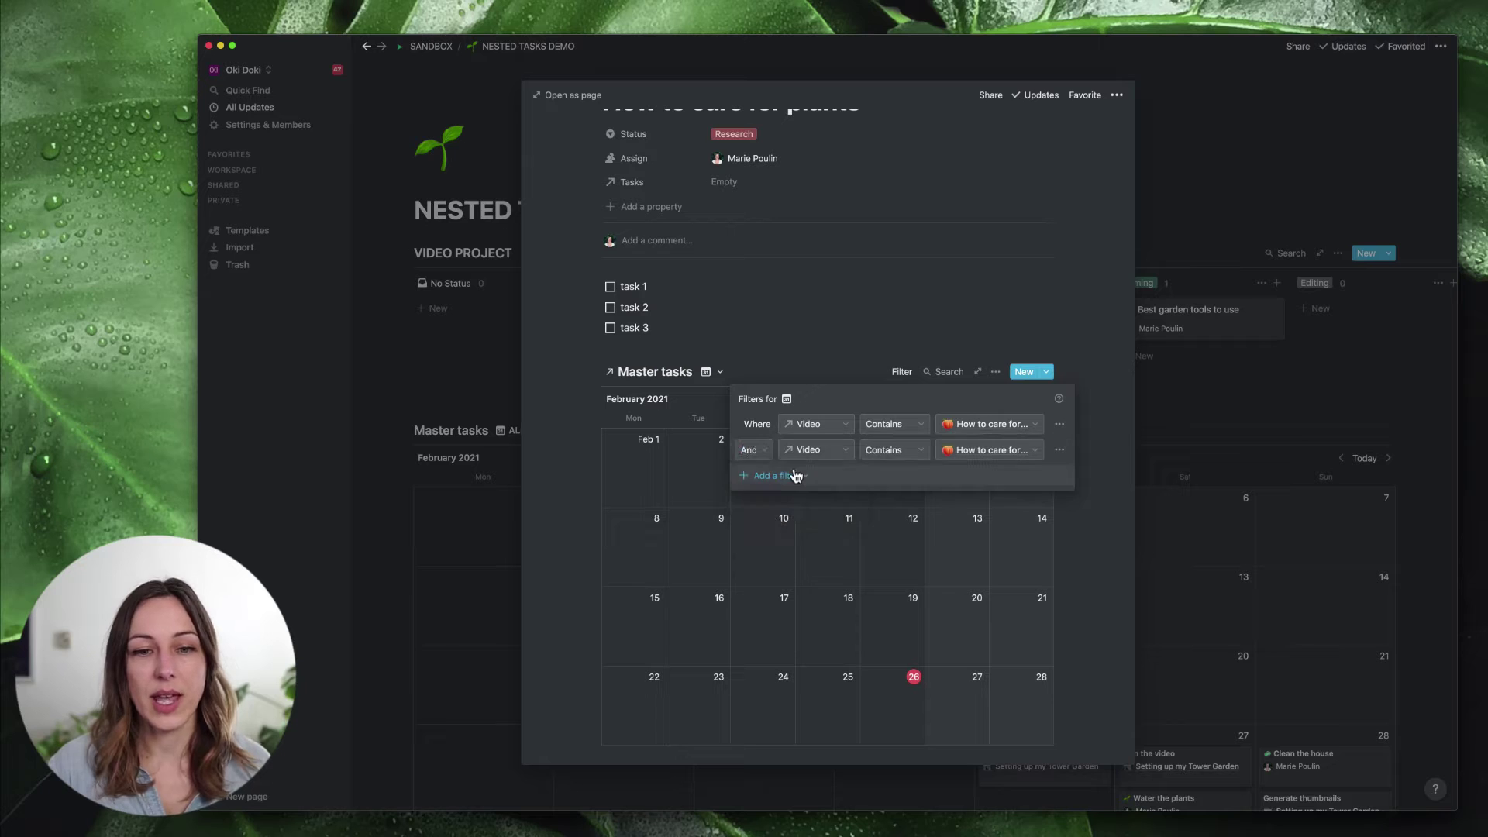
# Set the second calendar filter to Assign contains the video's assigned person.
pyautogui.click(806, 451)
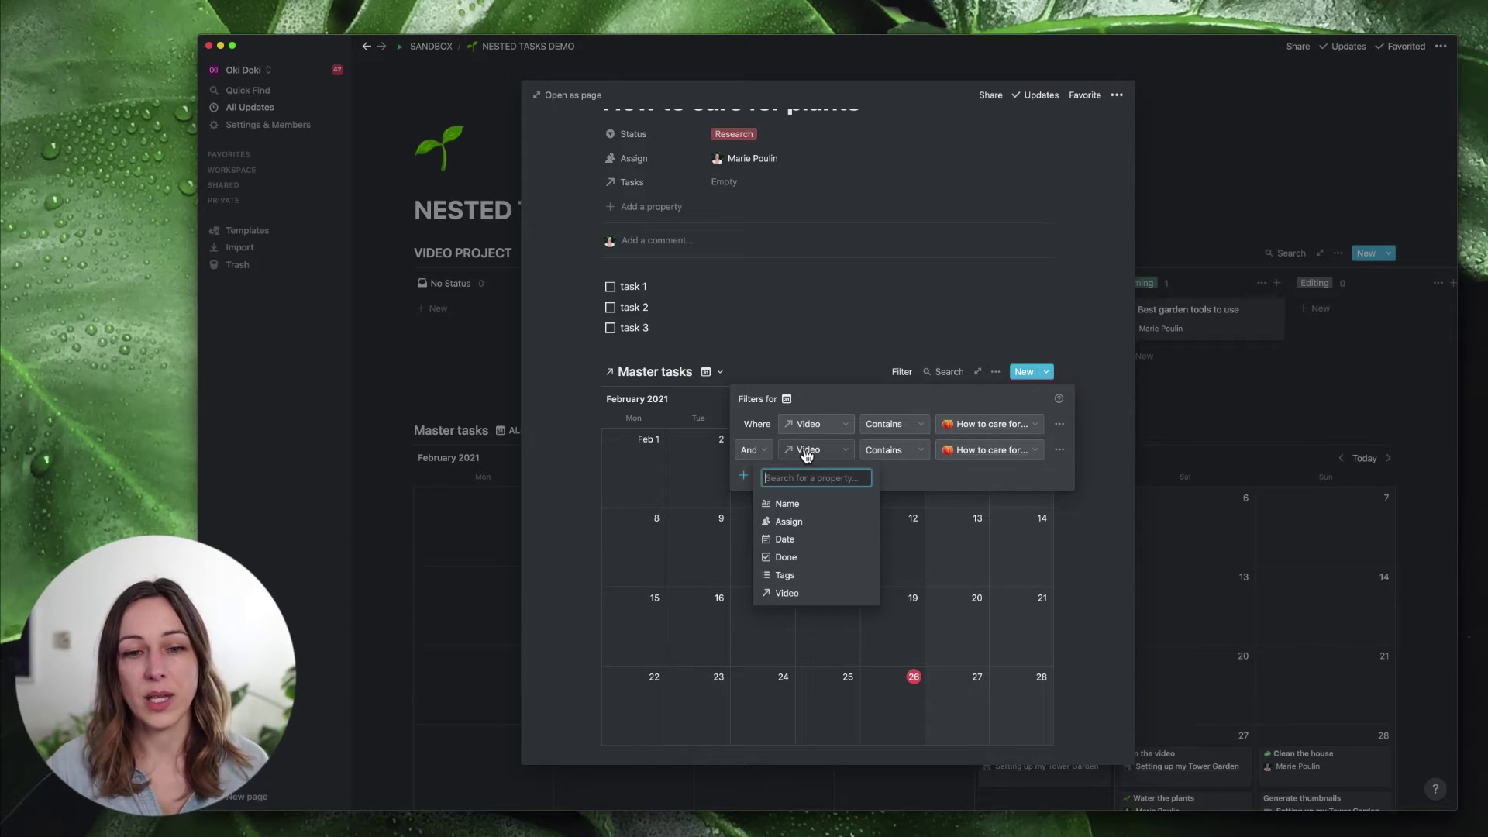
pyautogui.click(798, 521)
pyautogui.click(969, 453)
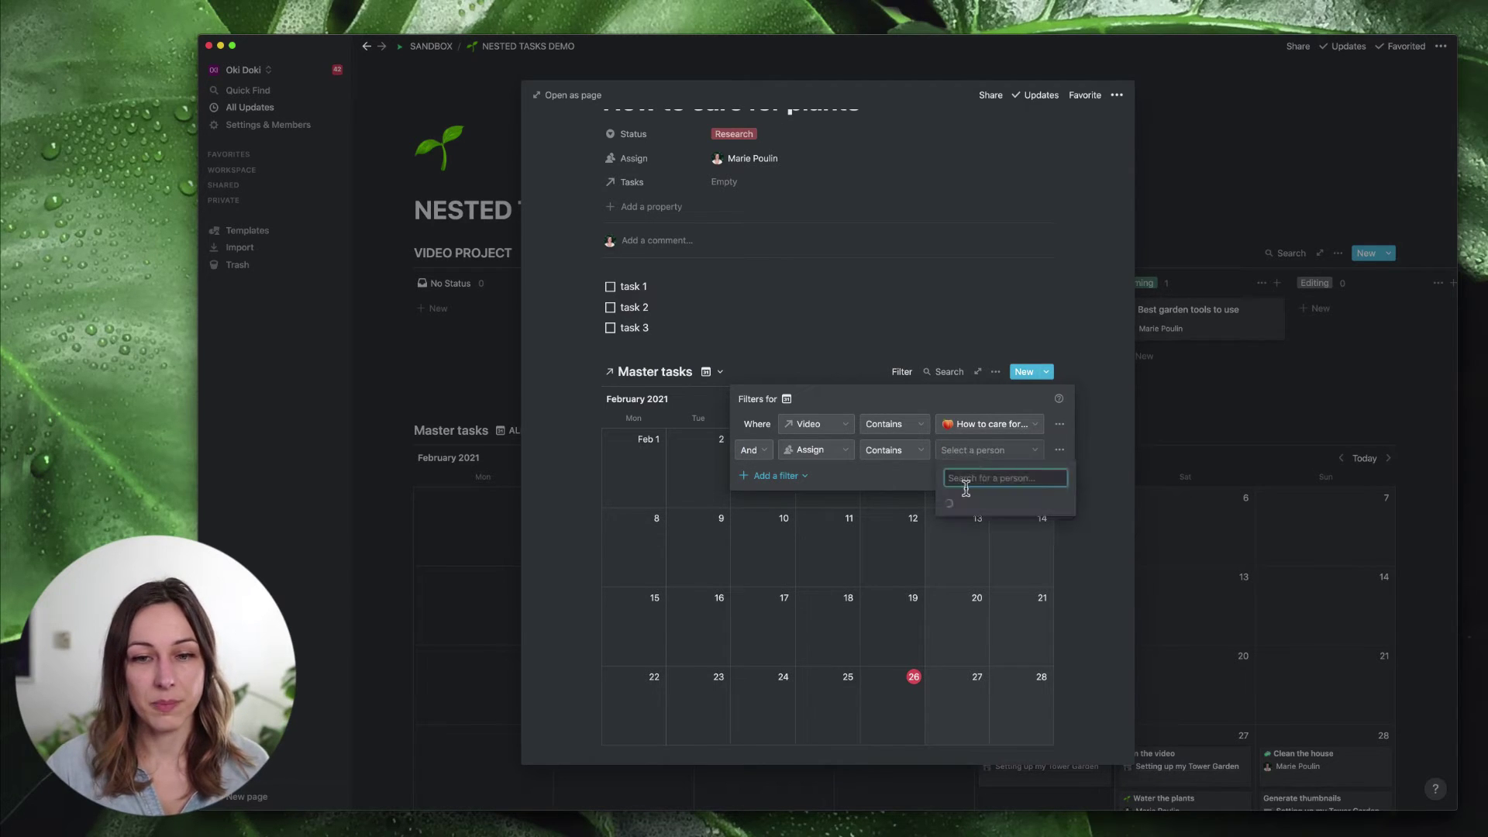
pyautogui.click(975, 448)
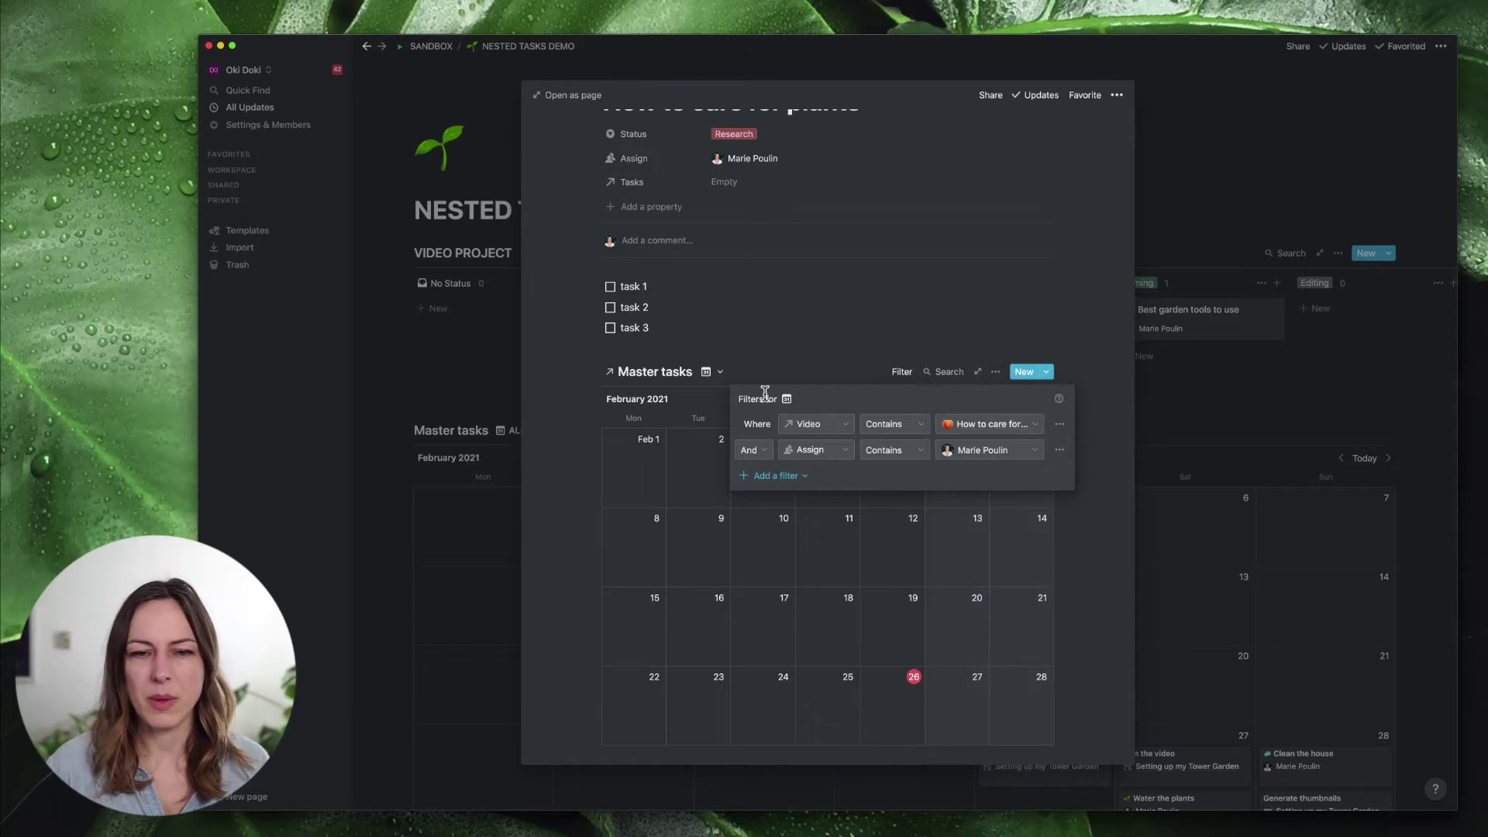
# Add a third filter requiring Done to be unchecked.
pyautogui.click(771, 475)
pyautogui.click(795, 500)
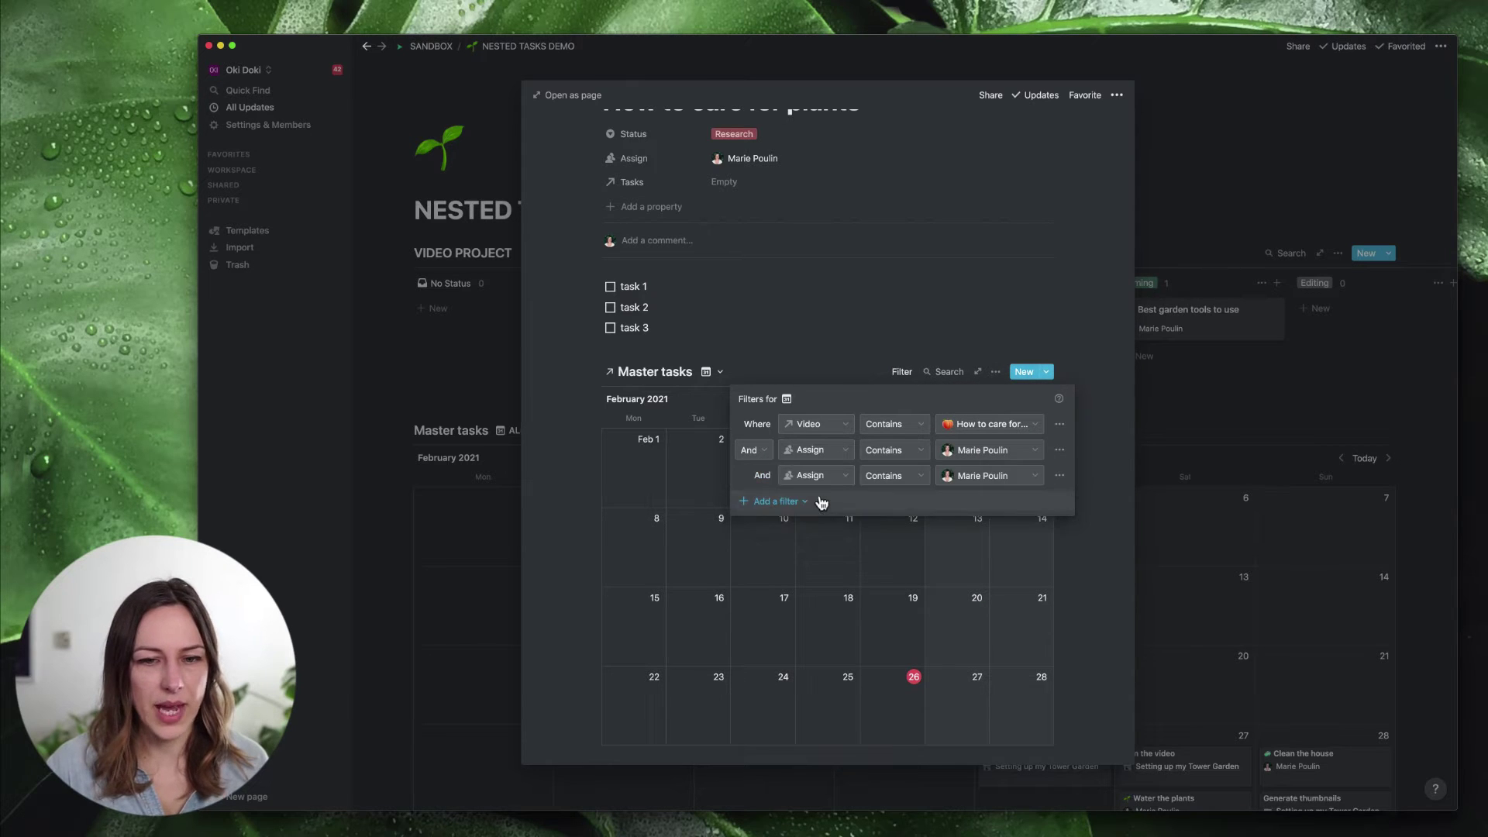
pyautogui.click(815, 475)
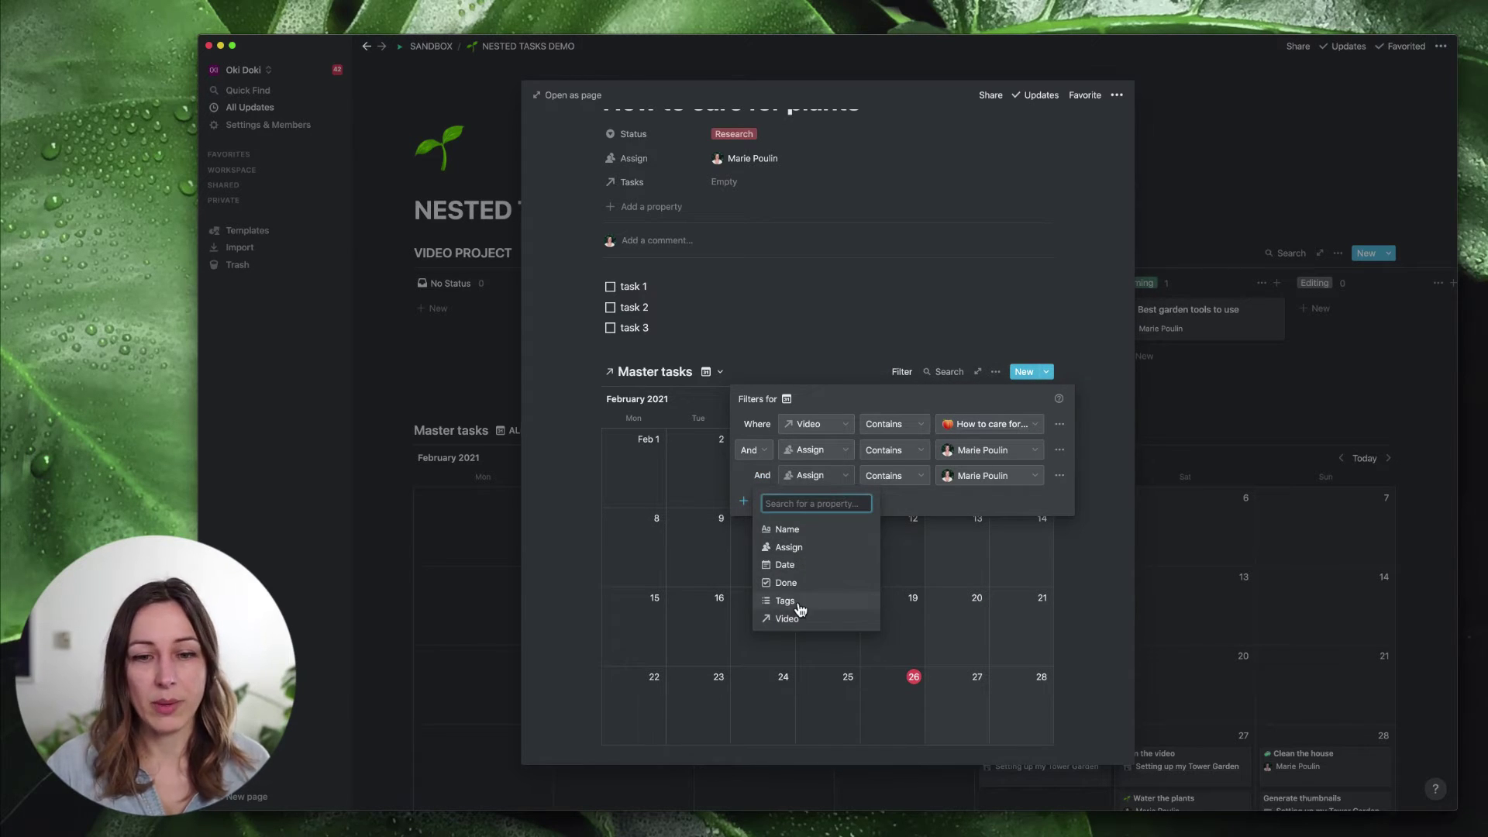
pyautogui.click(786, 582)
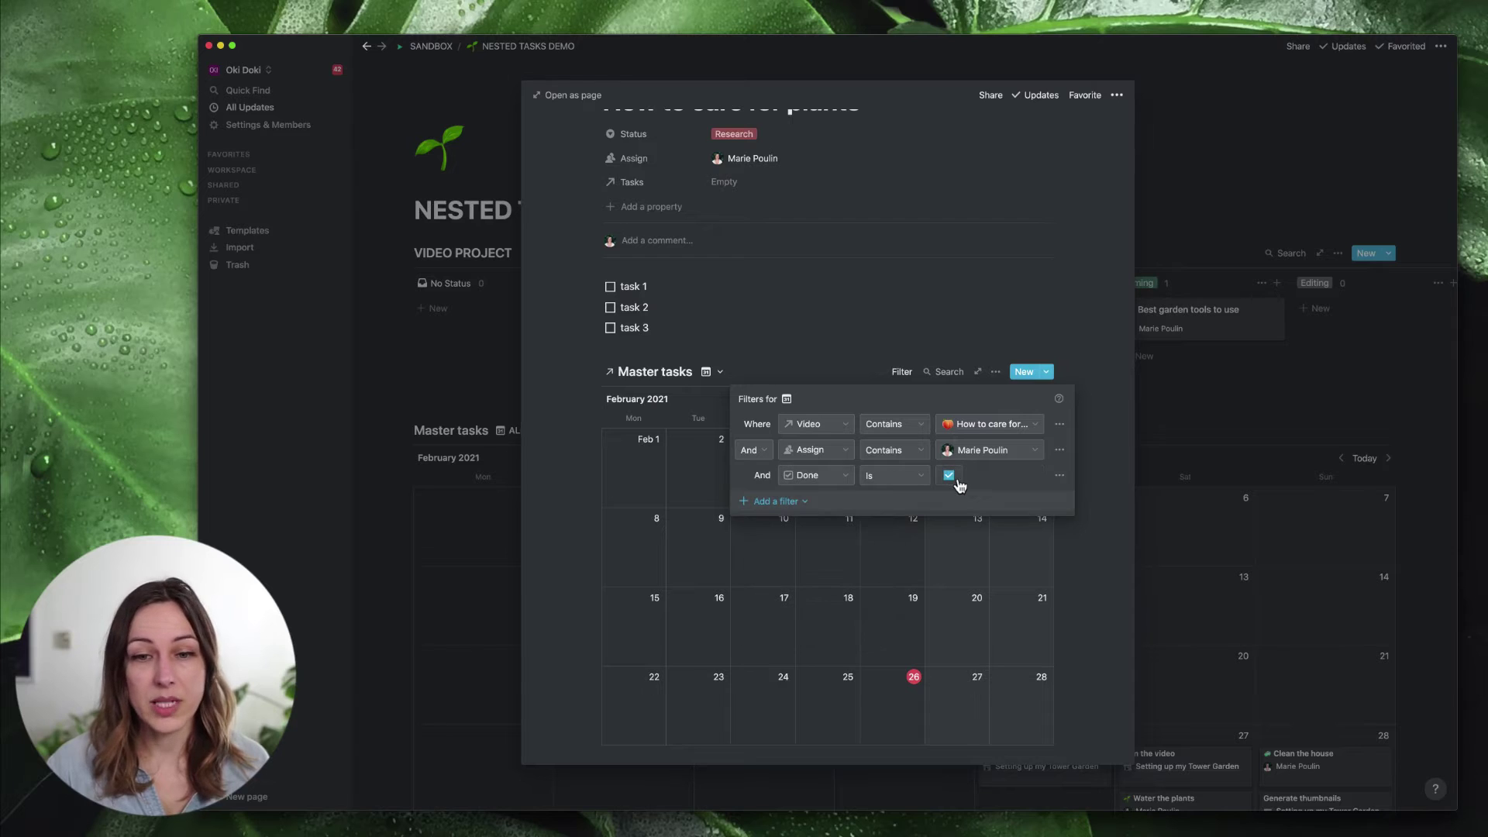
# Add a fourth filter for Tags containing business and close the filters popup.
pyautogui.click(806, 503)
pyautogui.click(800, 528)
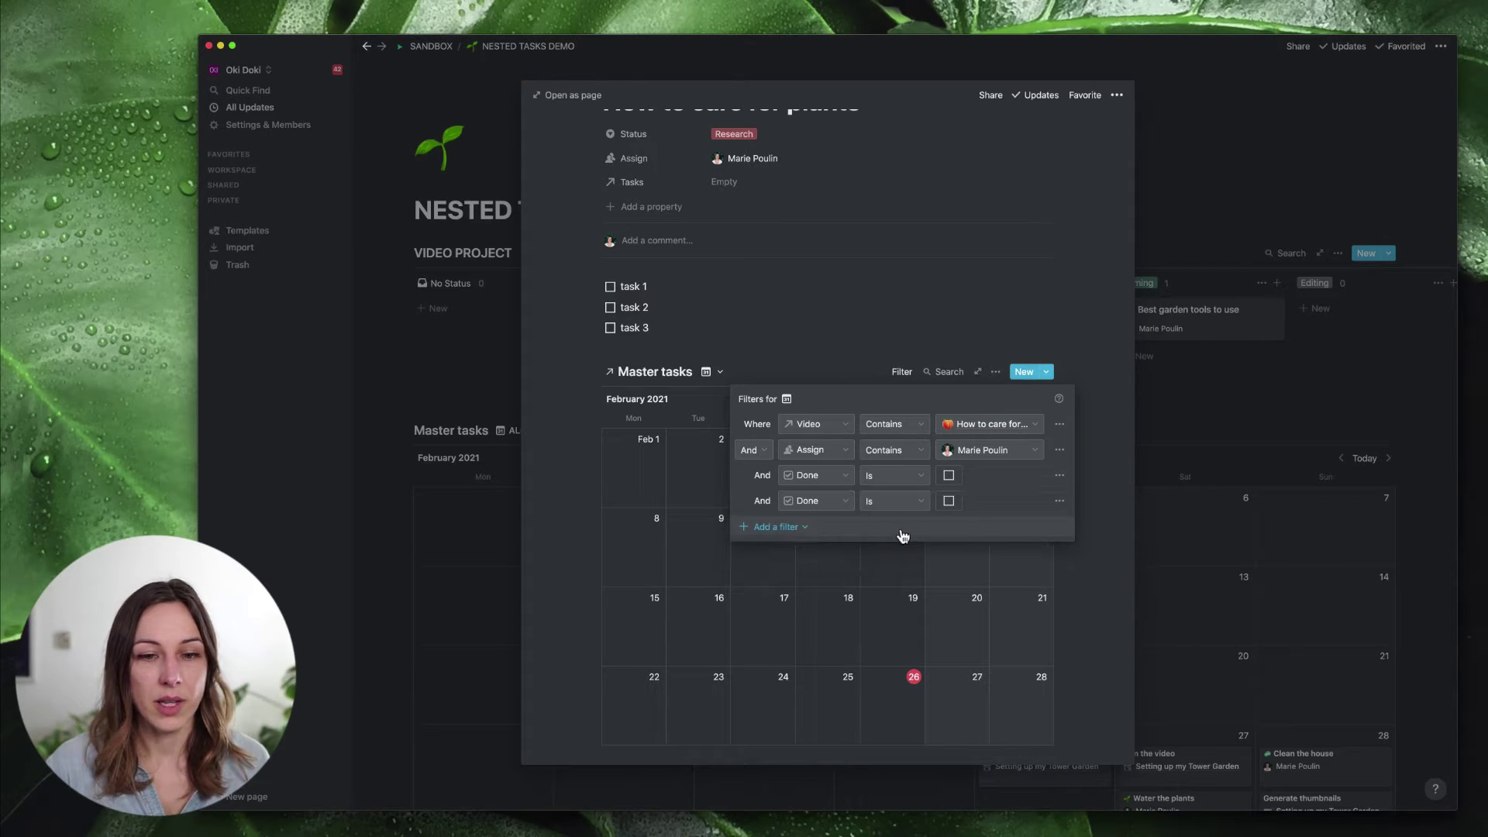
pyautogui.click(817, 502)
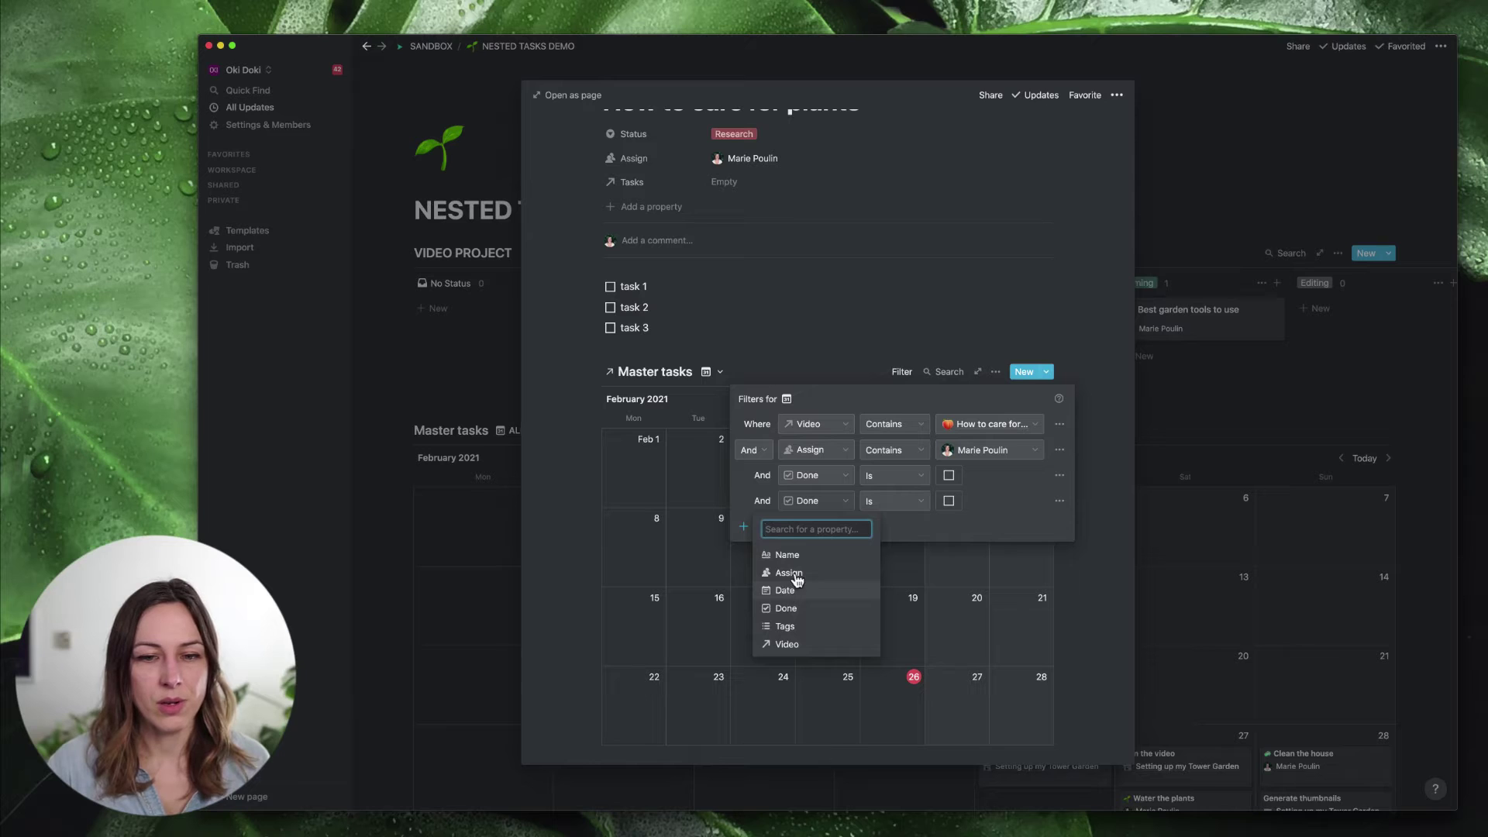
pyautogui.click(797, 626)
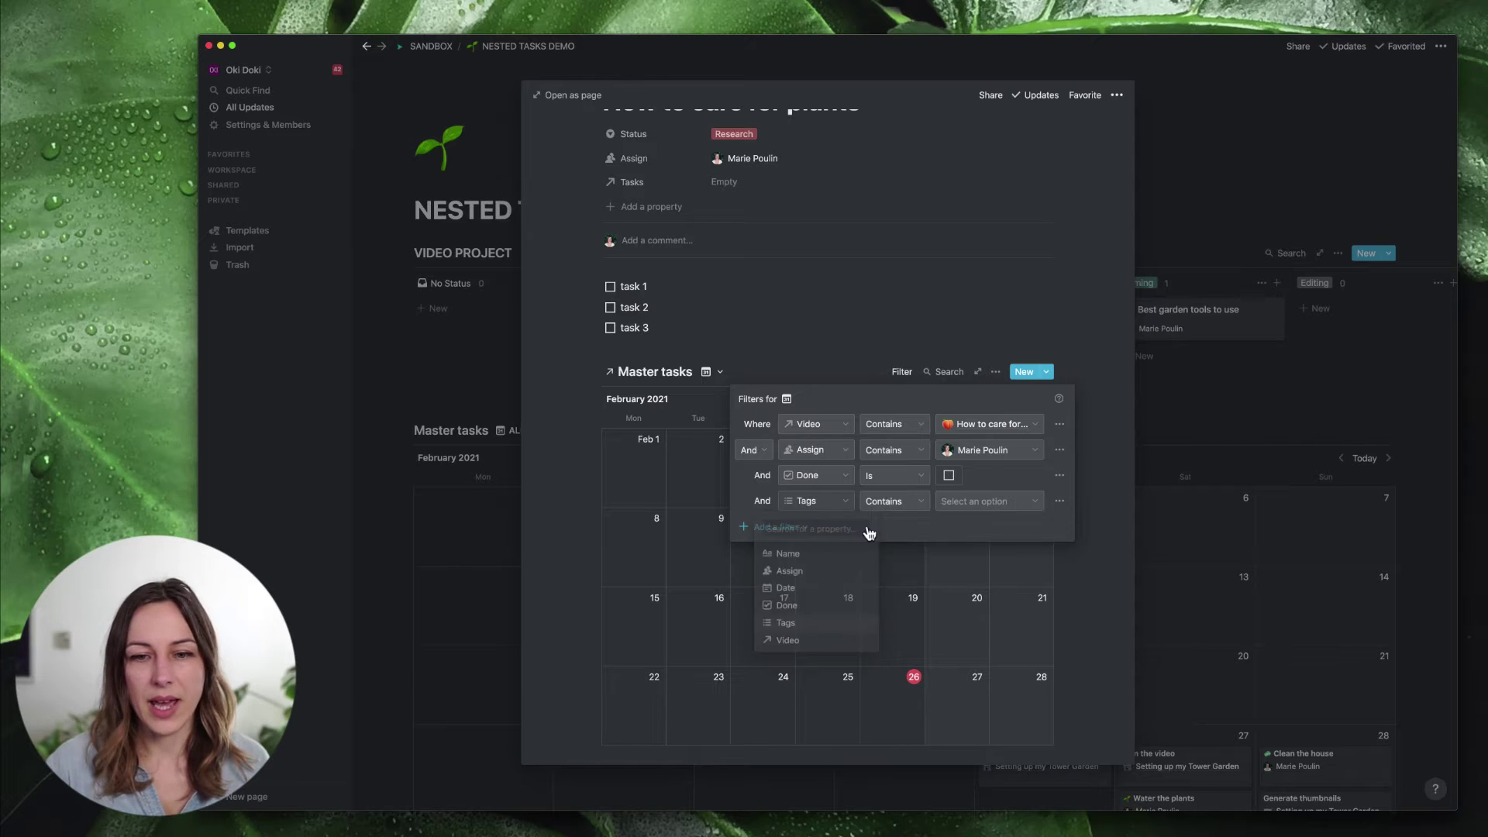
pyautogui.click(939, 507)
pyautogui.click(969, 589)
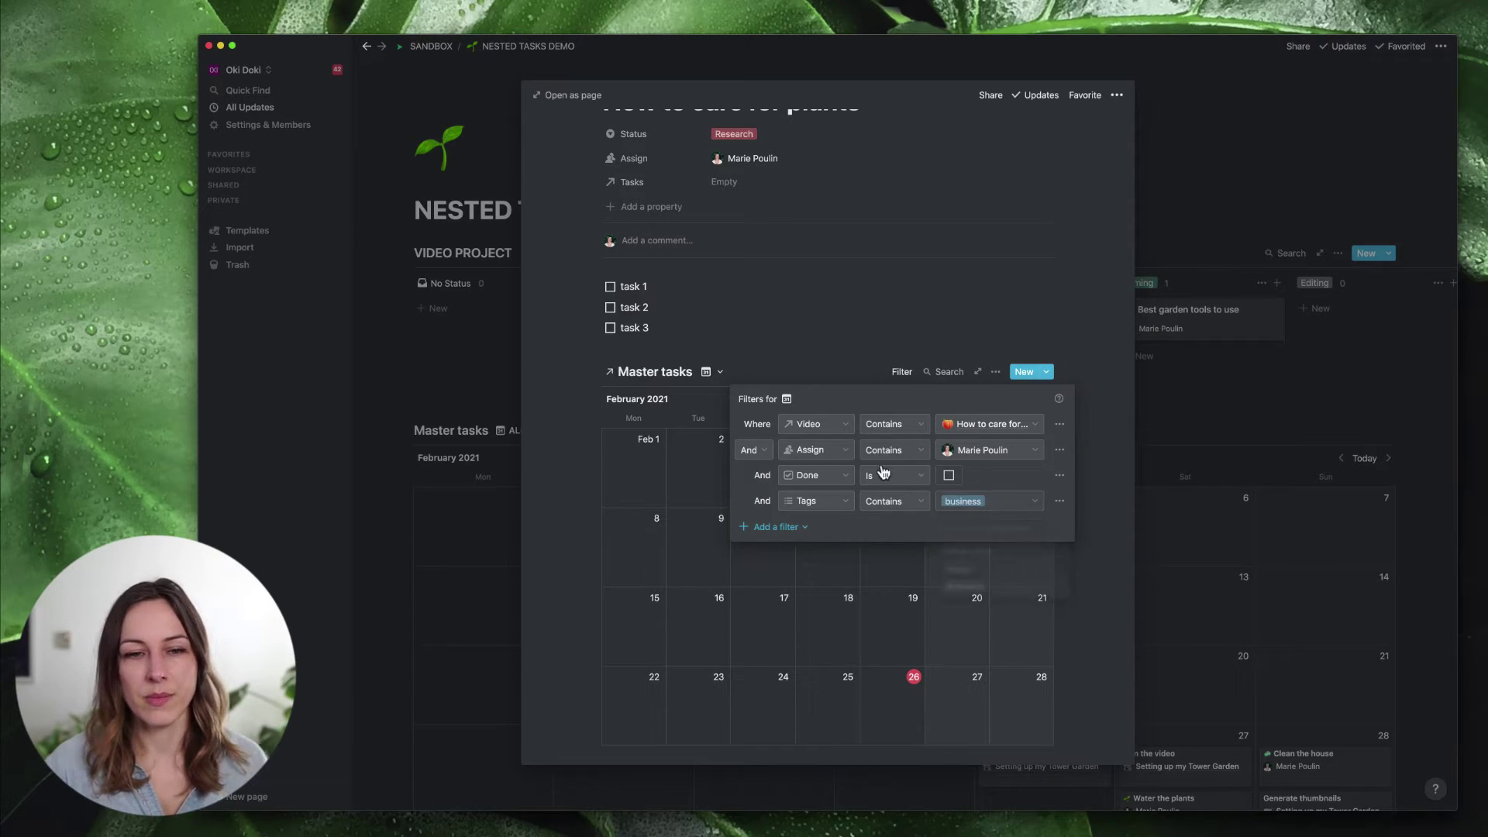
pyautogui.click(721, 319)
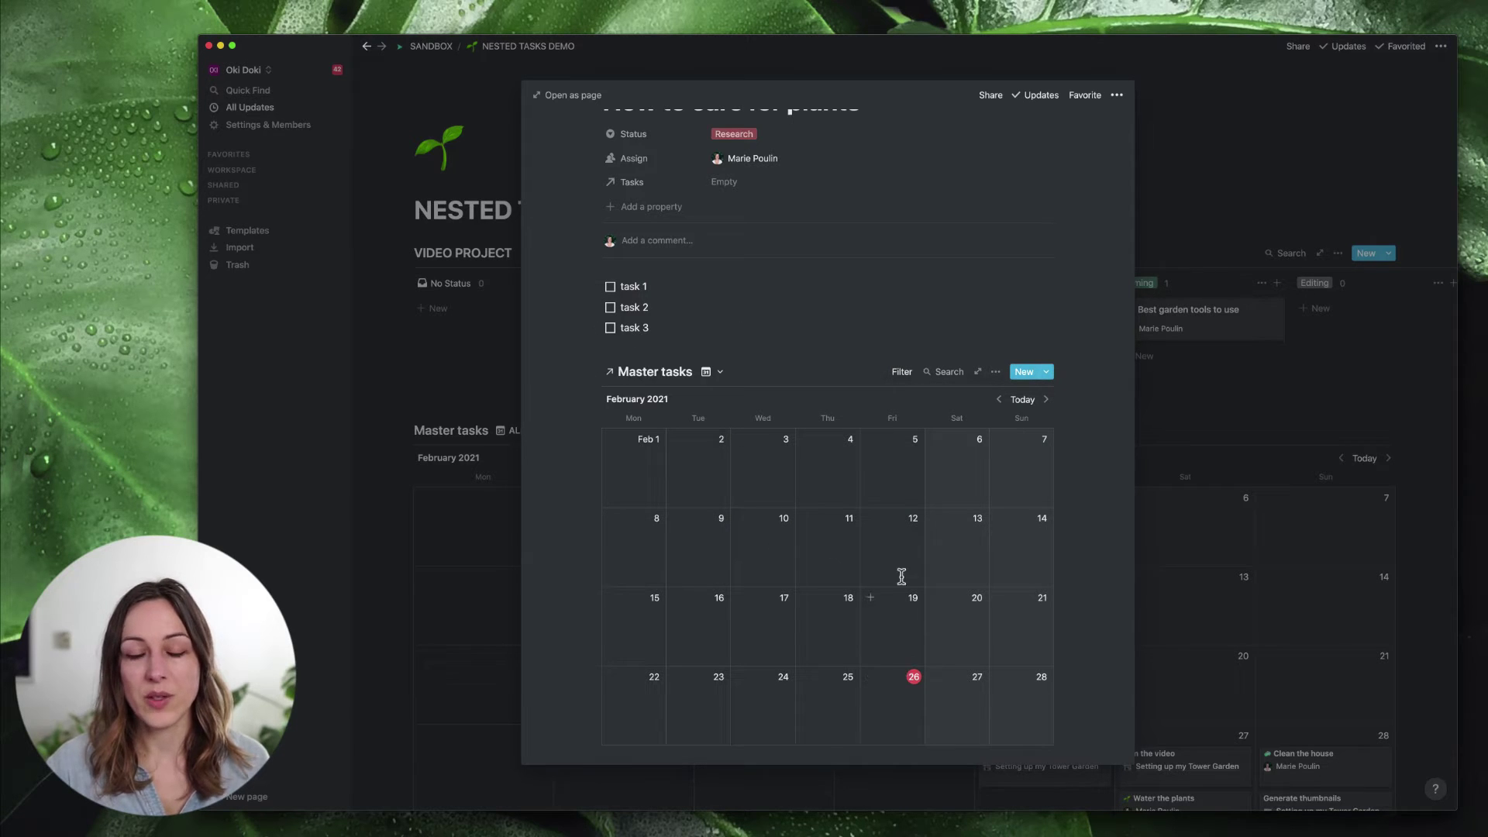
# Drag the task 1, task 2 and task 3 to-dos into the Master tasks calendar.
pyautogui.click(902, 372)
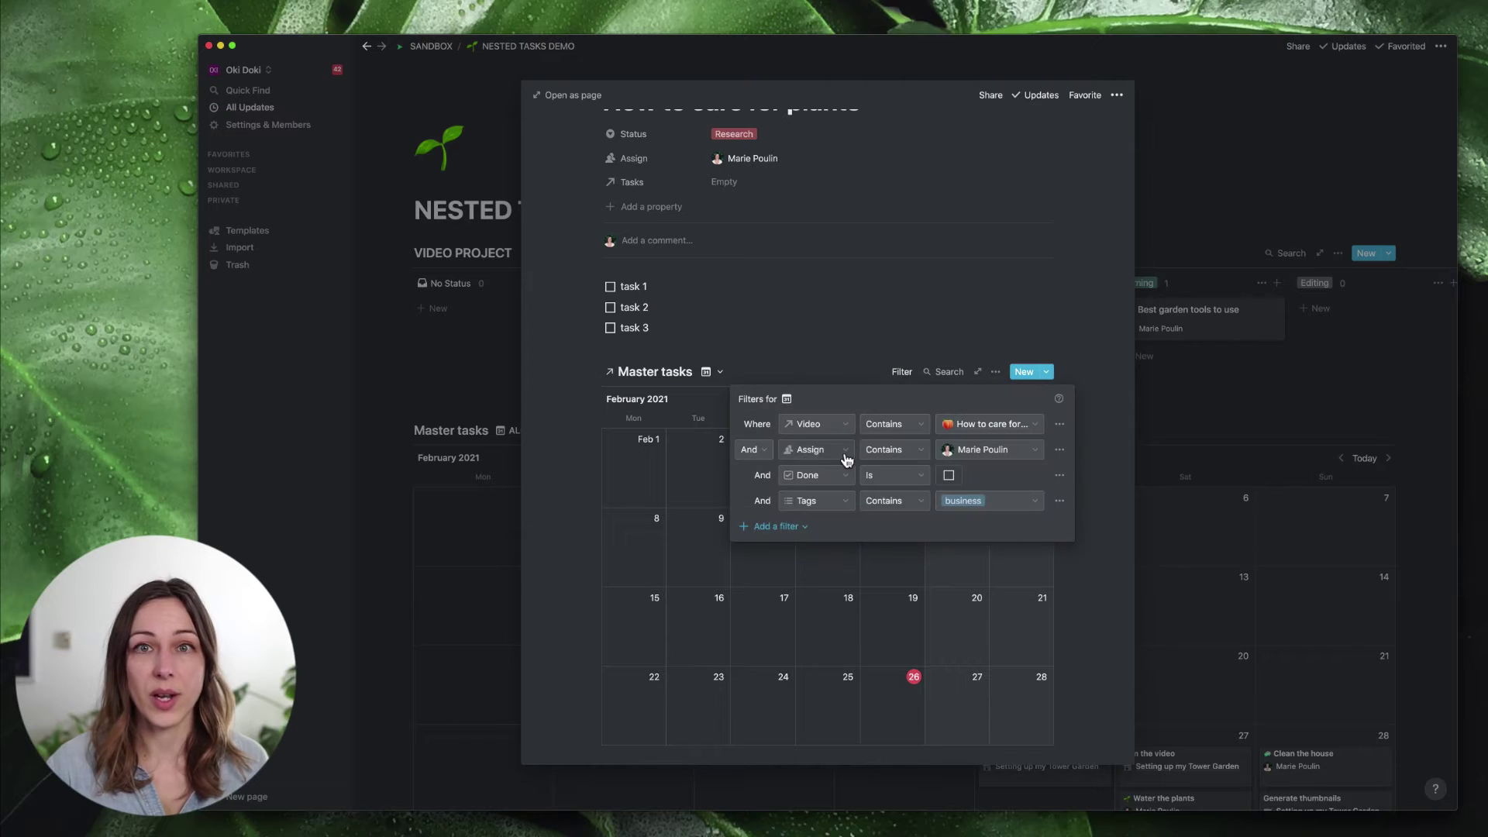
pyautogui.click(651, 313)
pyautogui.moveTo(555, 272); pyautogui.dragTo(881, 677)
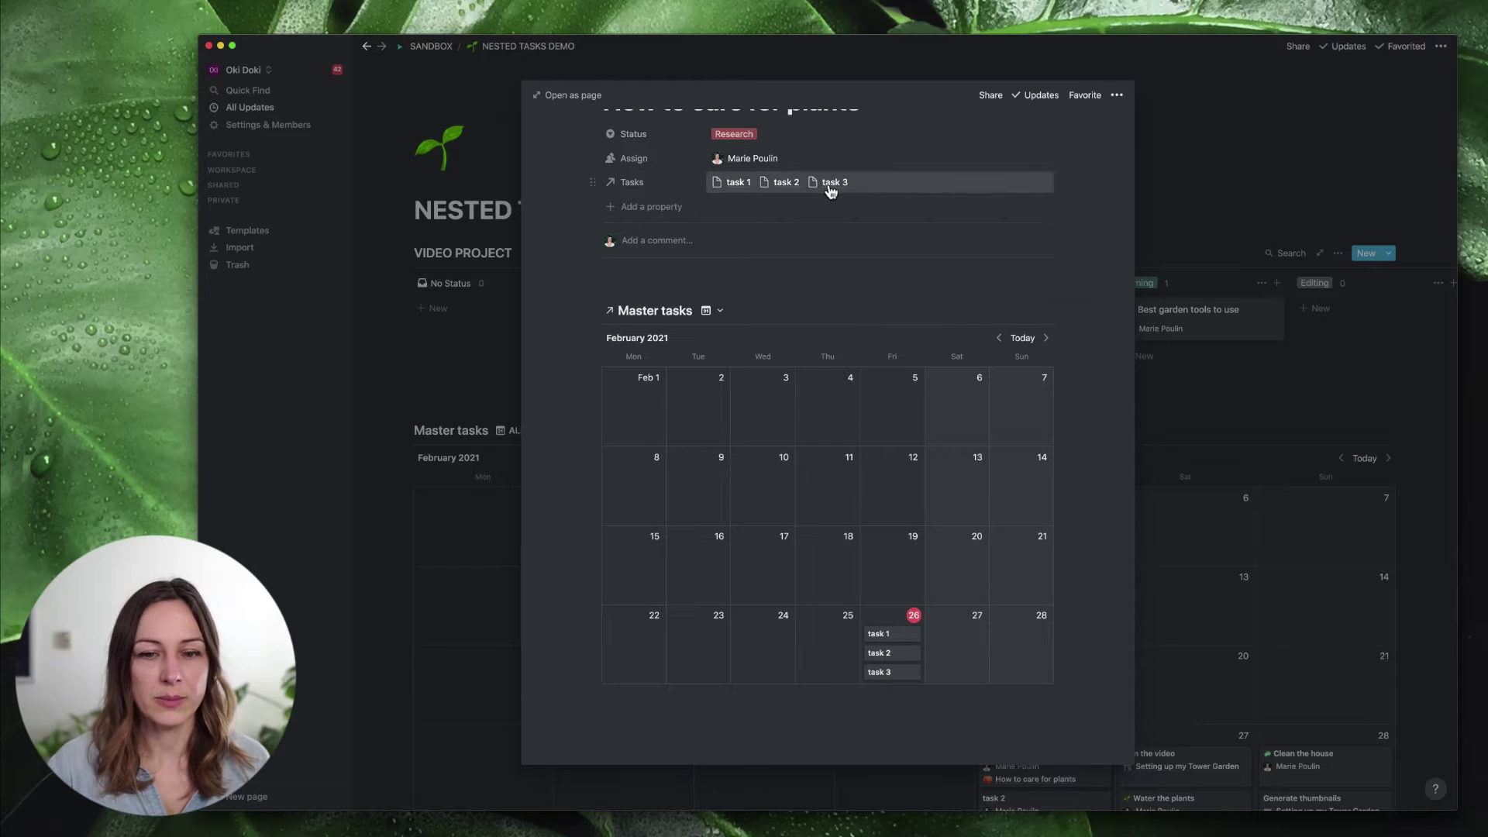
# Check that task 1 is linked to How to care for plants, then return to the board.
pyautogui.click(895, 636)
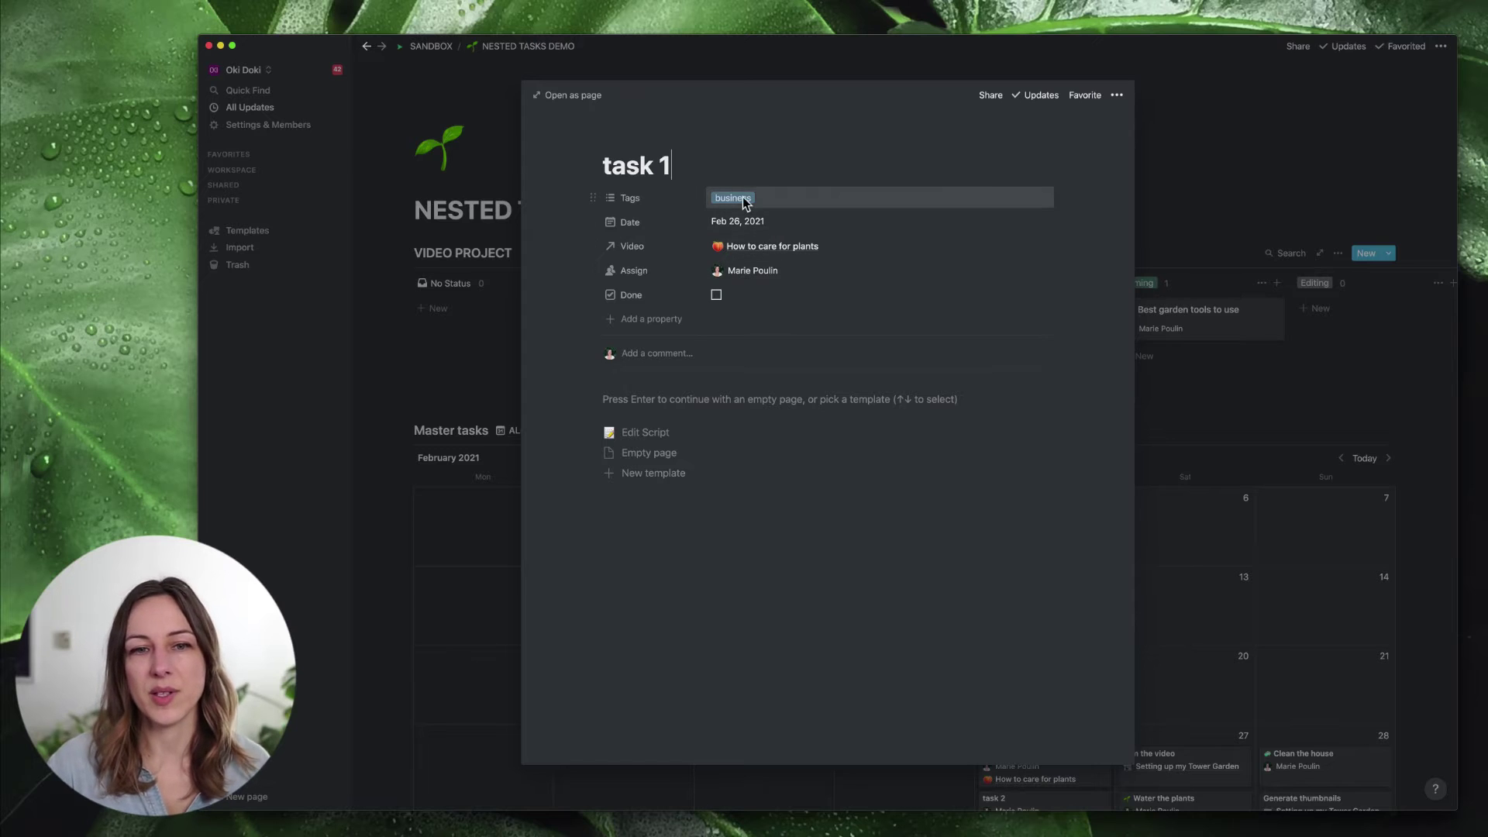
pyautogui.click(850, 253)
pyautogui.click(1252, 407)
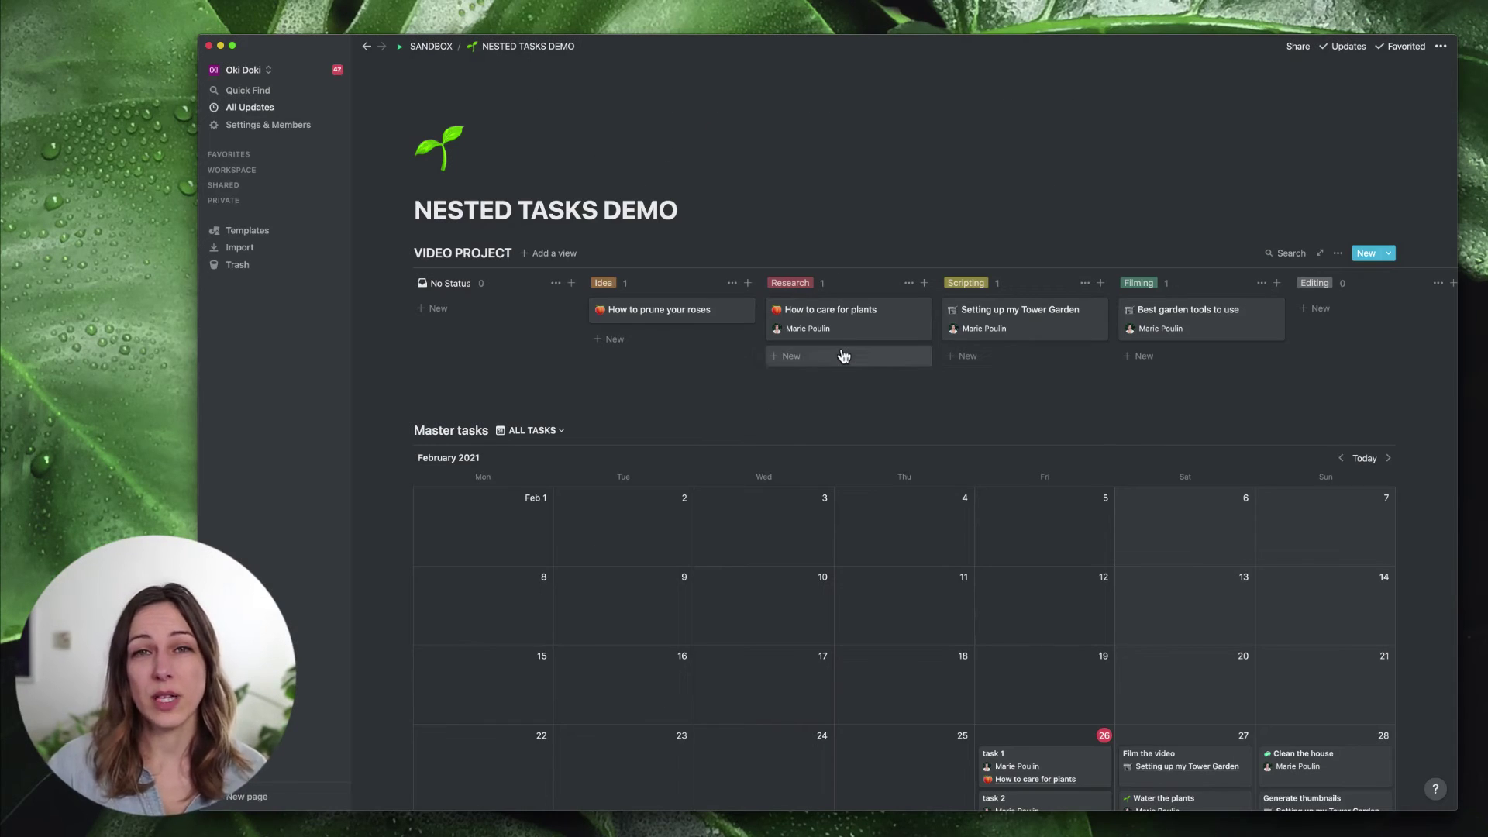
# Clear the How to prune your roses page and apply the New Video idea template.
pyautogui.click(708, 320)
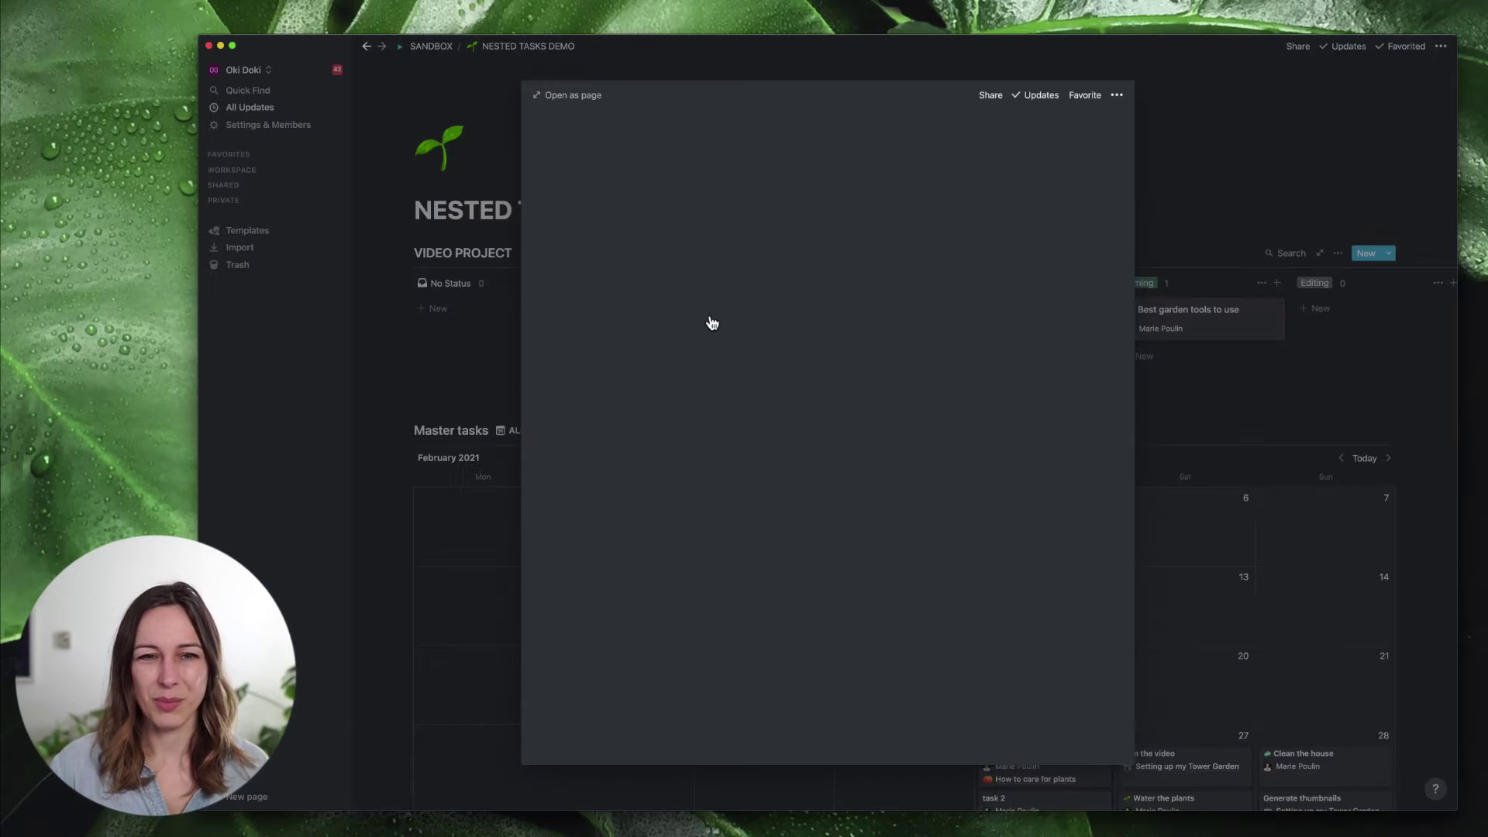
pyautogui.scroll(-1, 776, 423)
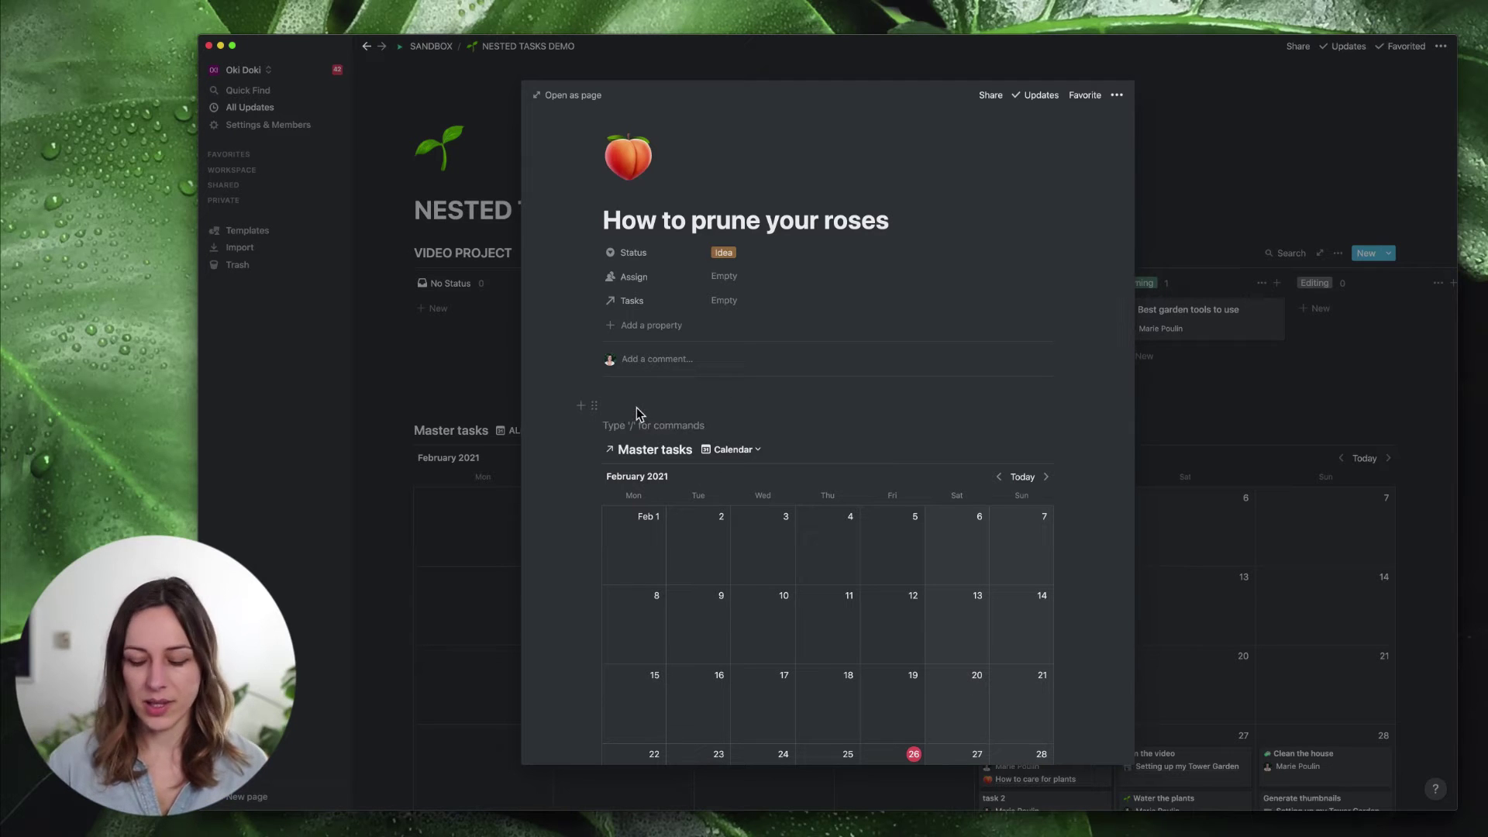
pyautogui.moveTo(635, 407); pyautogui.dragTo(641, 403)
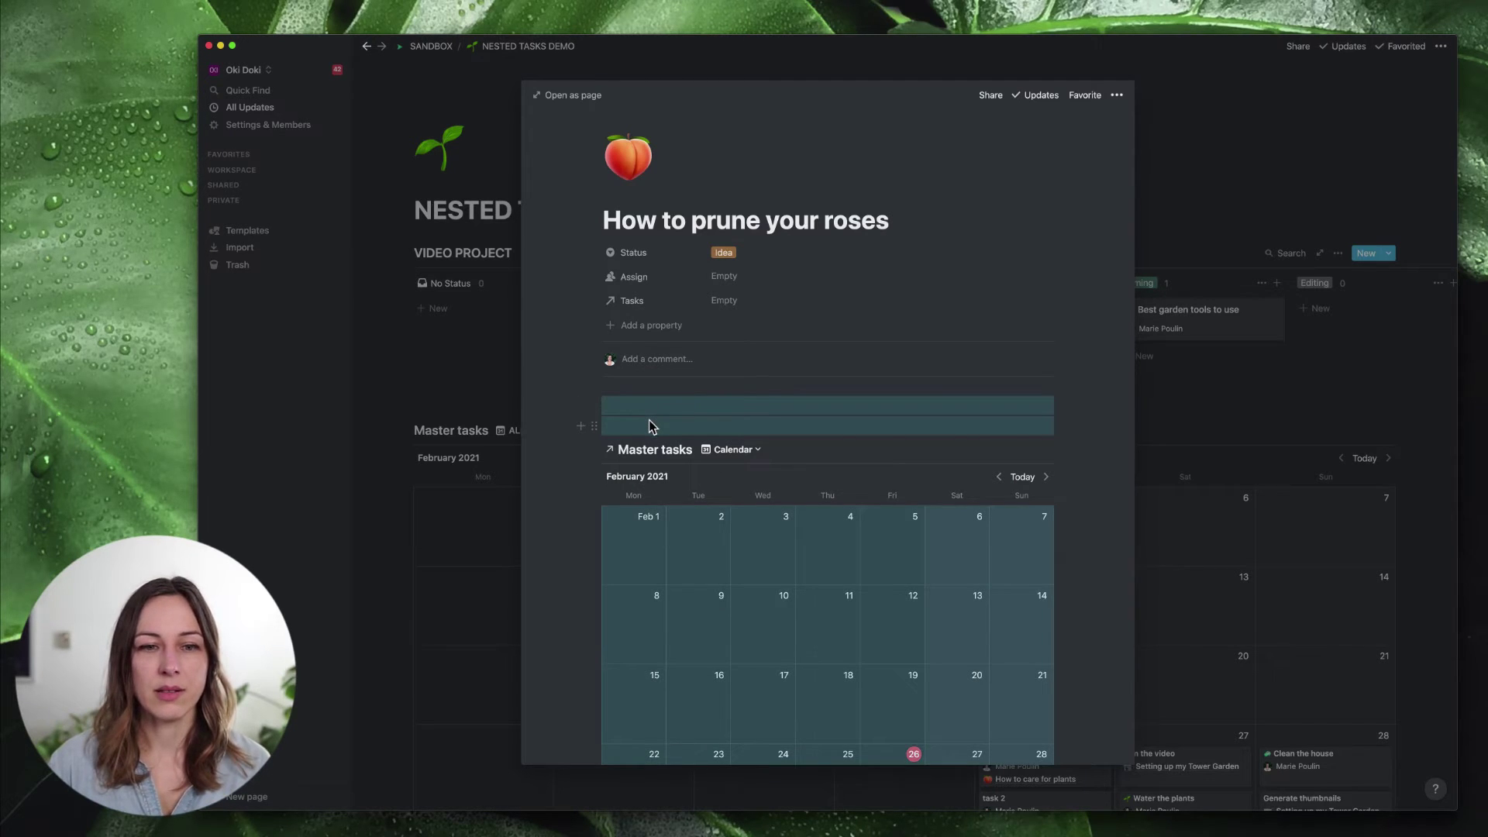
pyautogui.press('BackSpace')
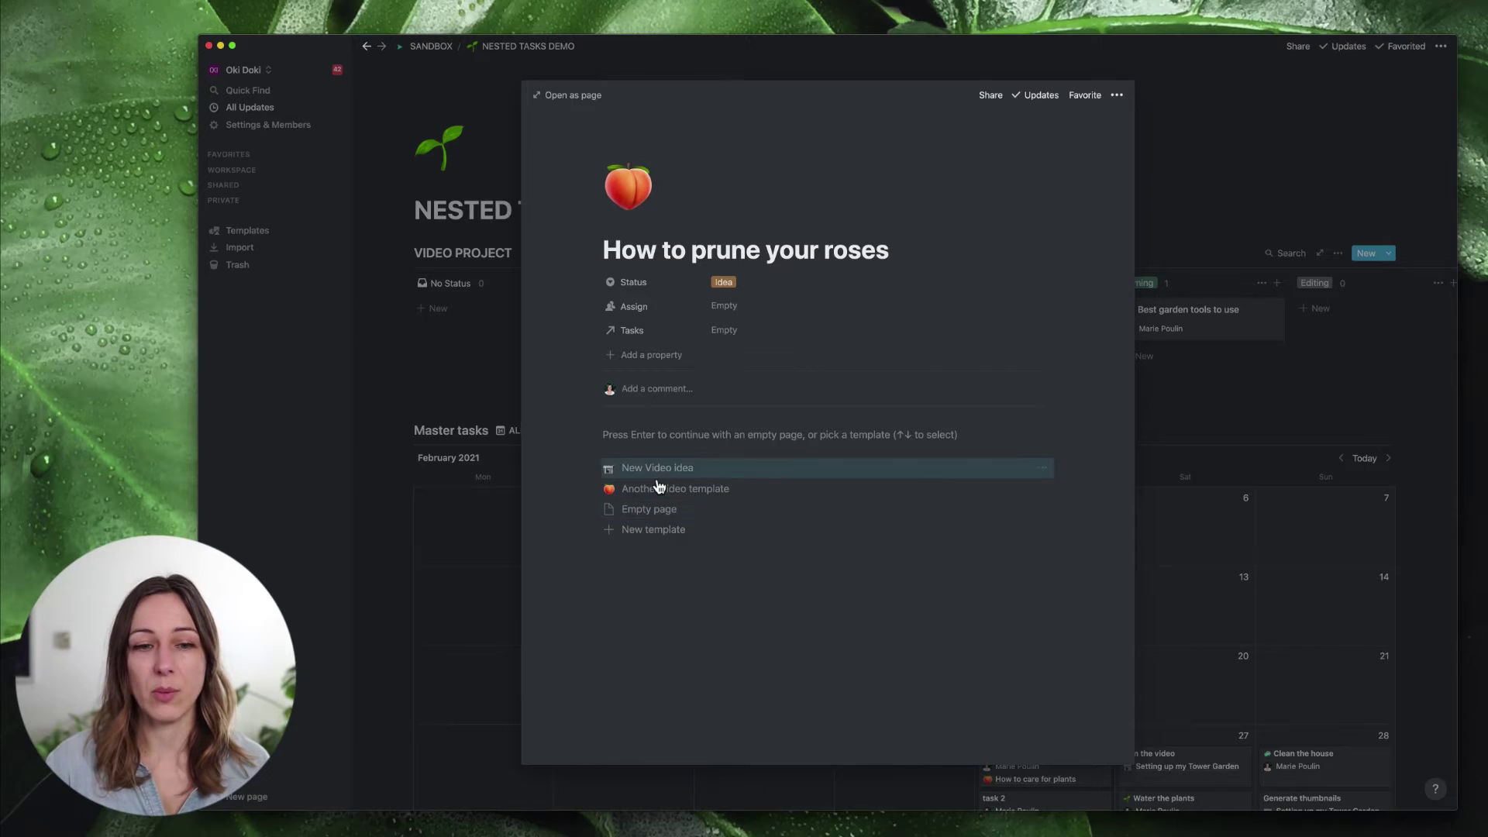
pyautogui.click(671, 475)
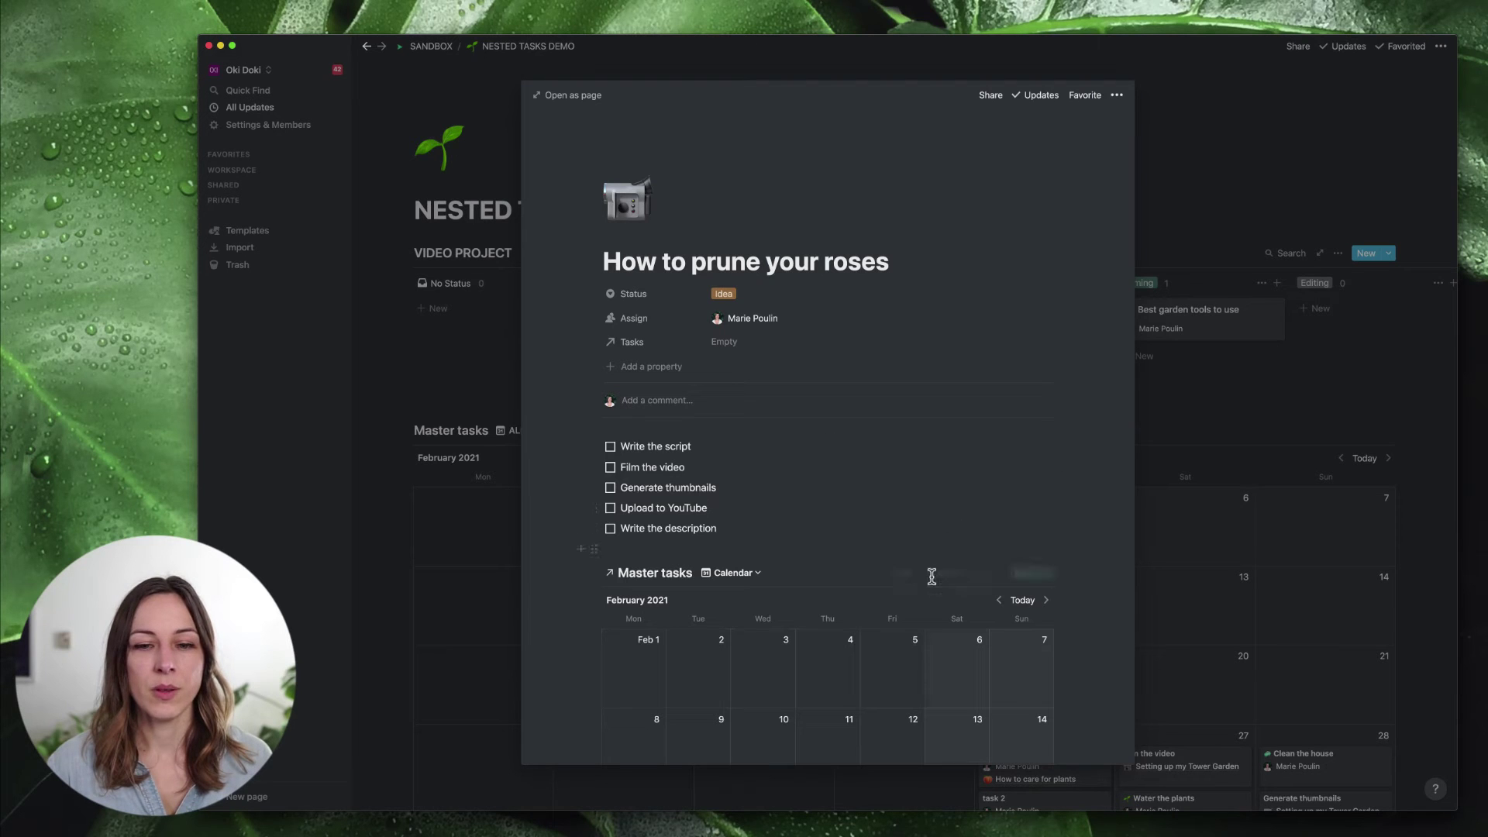
# Move the five checklist to-dos into the Master tasks calendar on Feb 26.
pyautogui.click(911, 566)
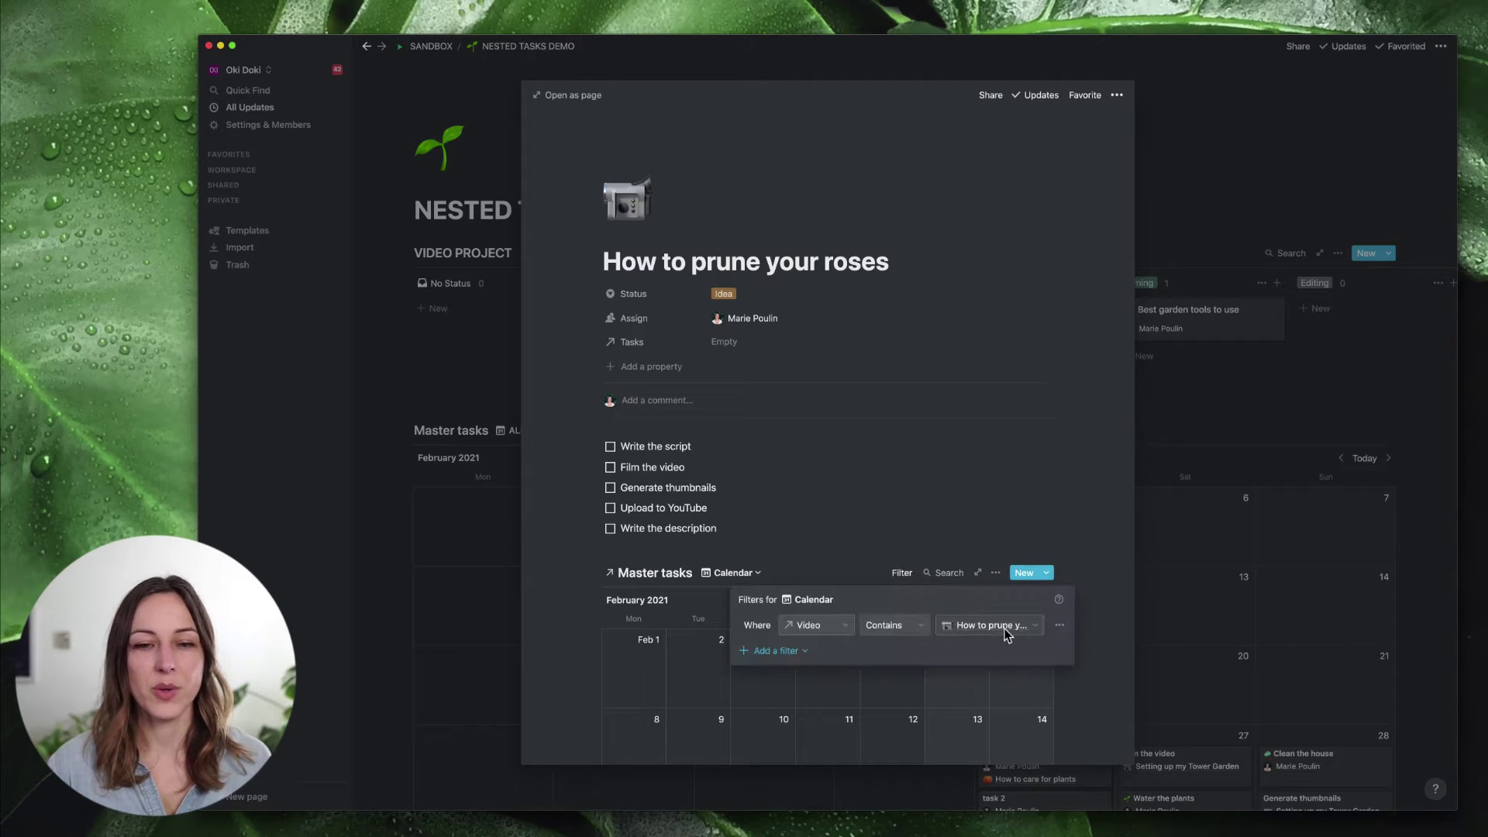
pyautogui.click(1097, 507)
pyautogui.scroll(-5, 1100, 493)
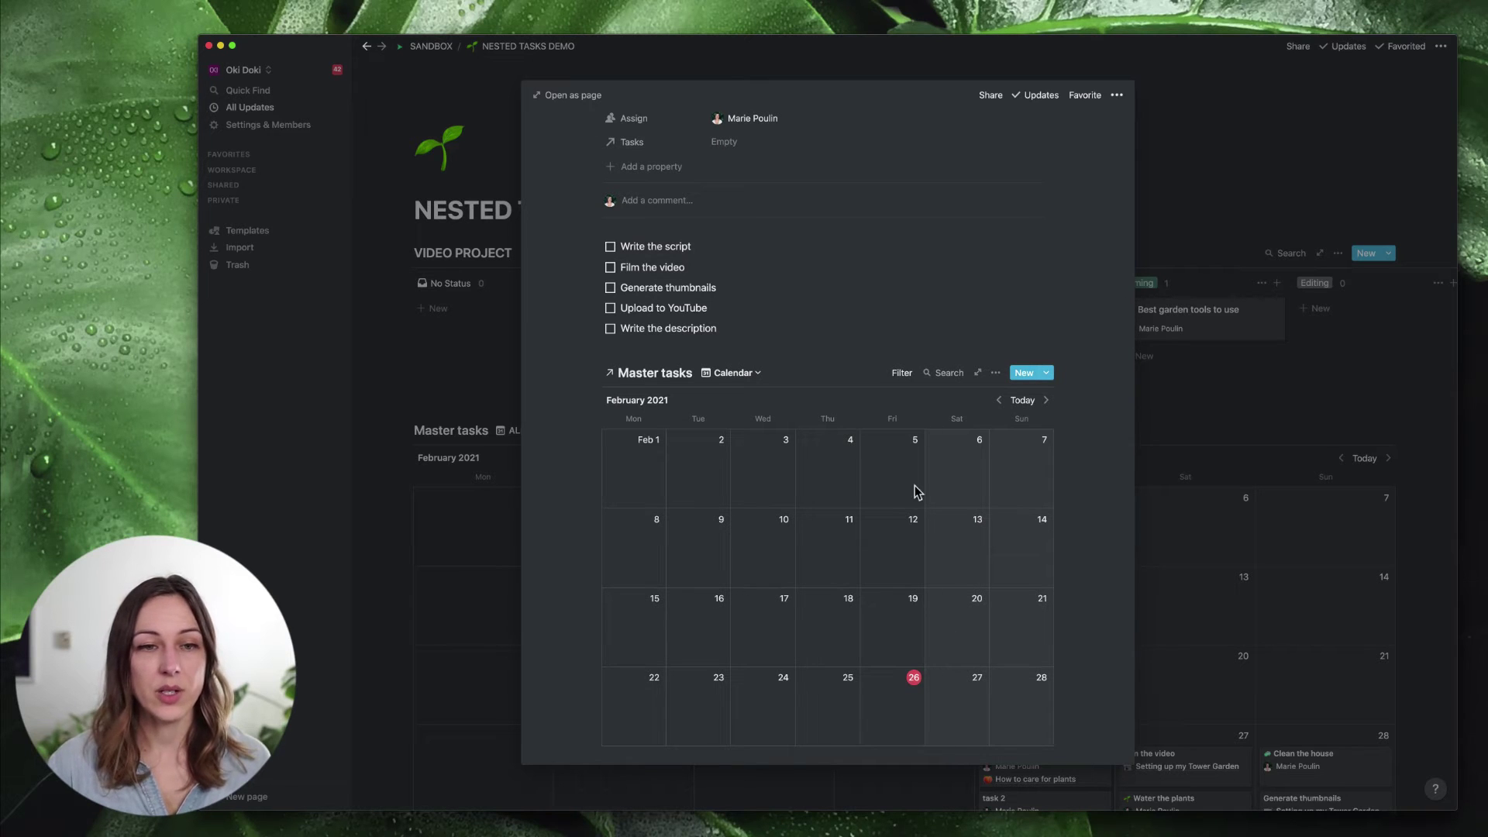
pyautogui.moveTo(563, 237); pyautogui.dragTo(629, 335)
pyautogui.moveTo(594, 247); pyautogui.dragTo(883, 679)
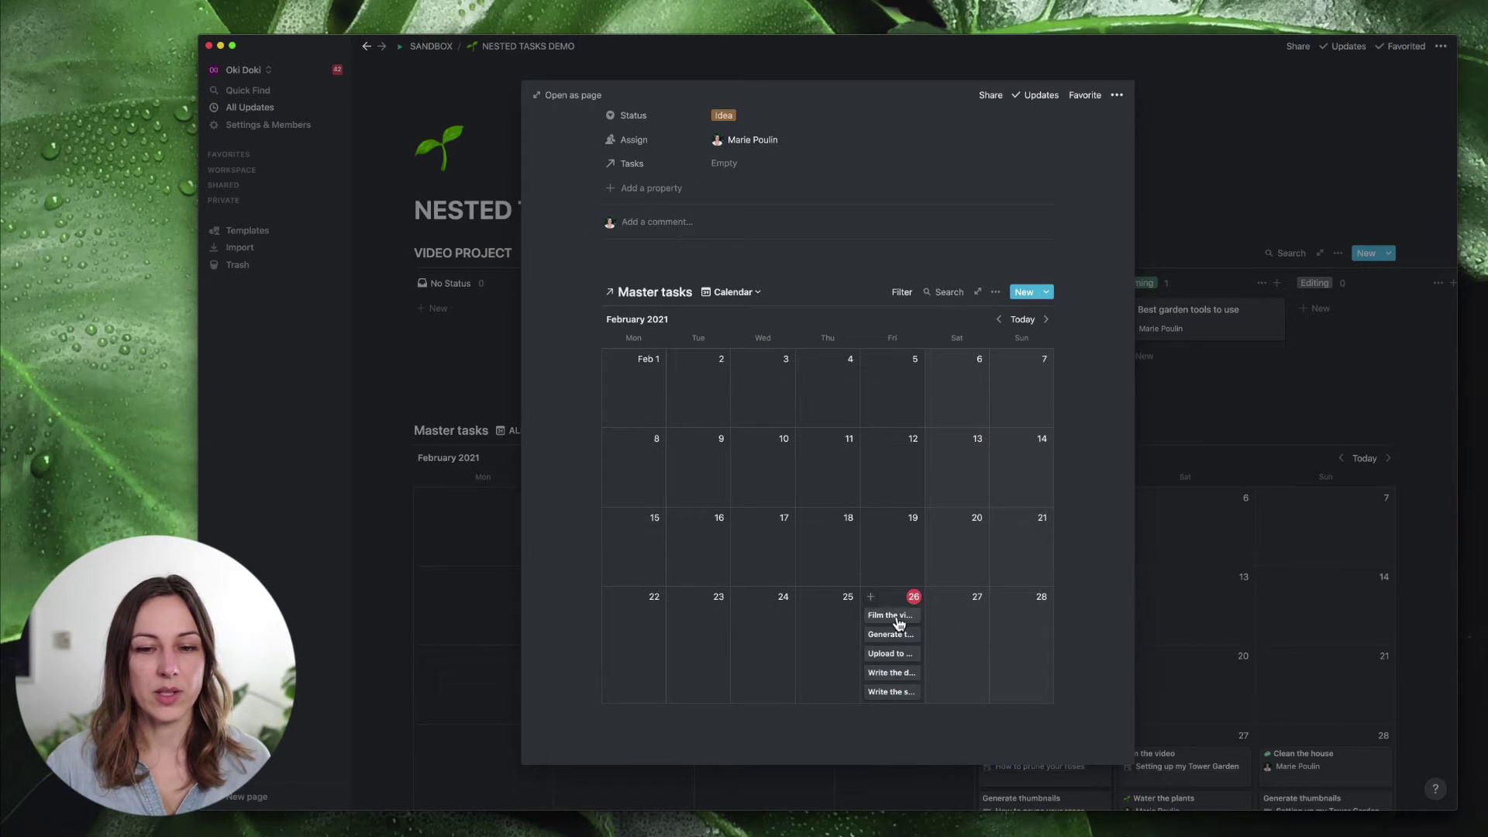
# Move Film the video to Feb 27 and confirm it links to How to prune your roses.
pyautogui.moveTo(897, 617); pyautogui.dragTo(949, 614)
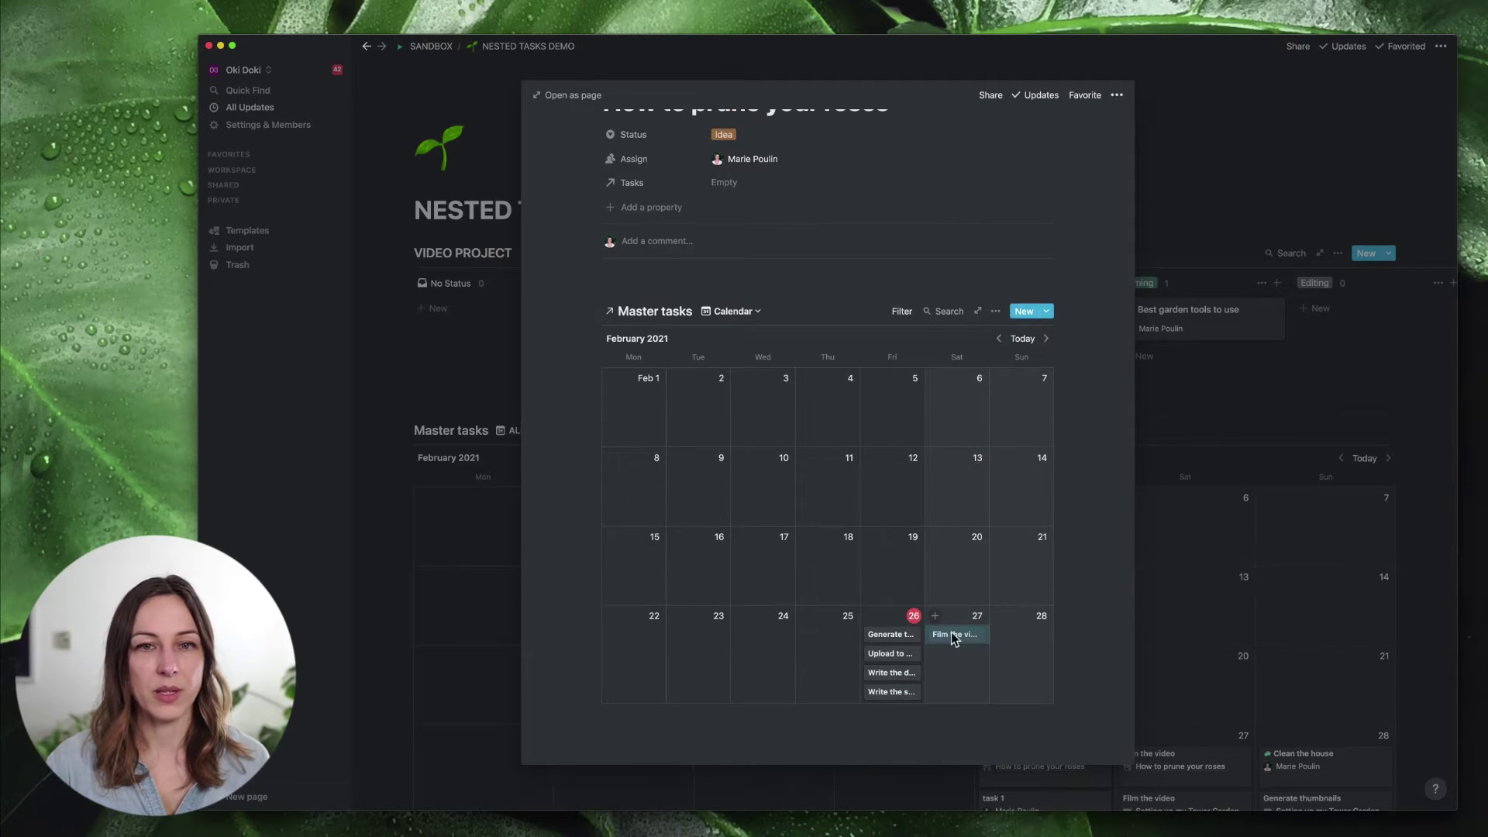
pyautogui.click(953, 637)
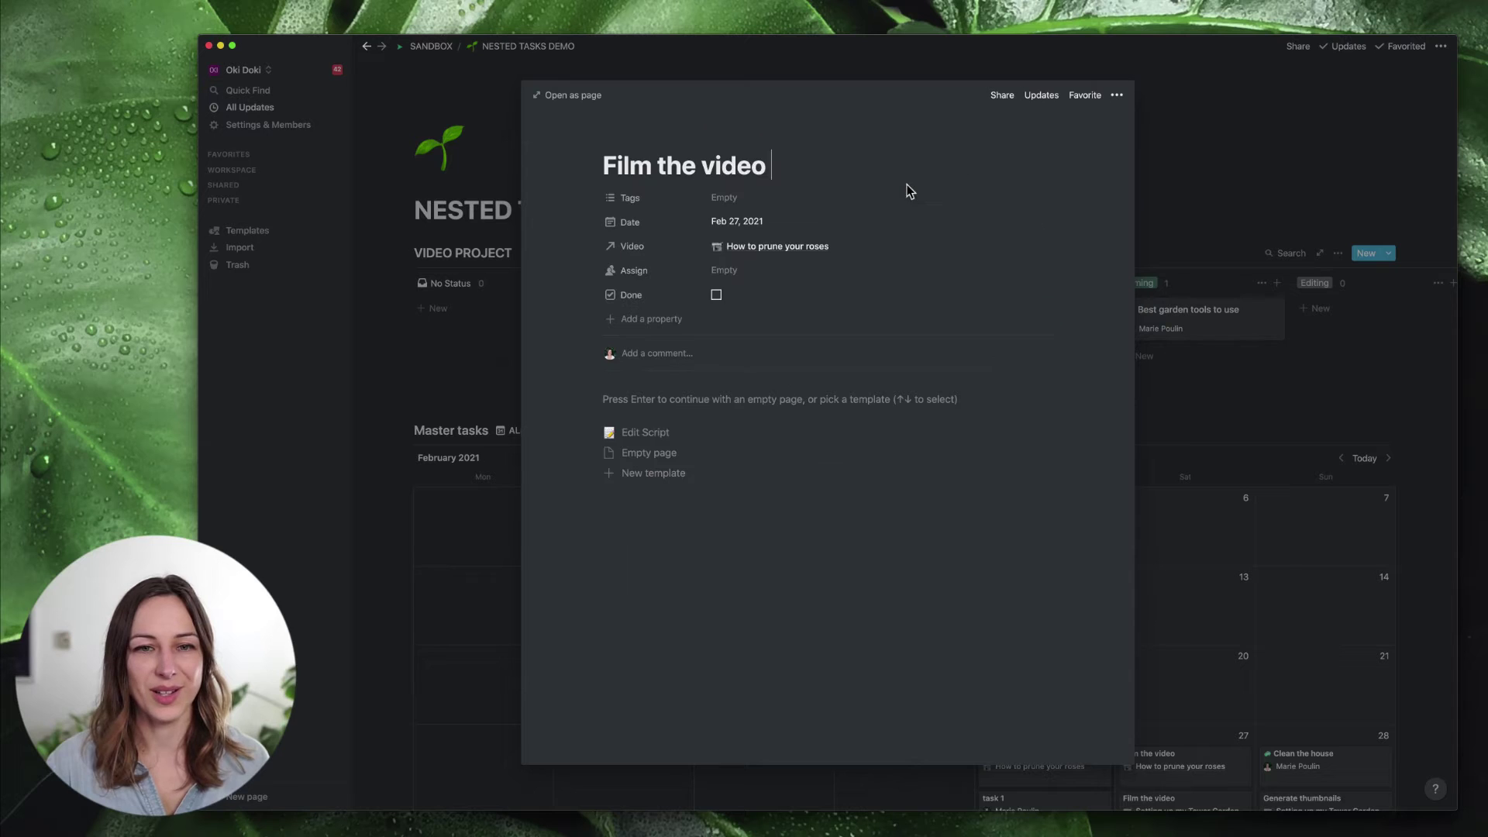
pyautogui.click(786, 252)
pyautogui.click(798, 287)
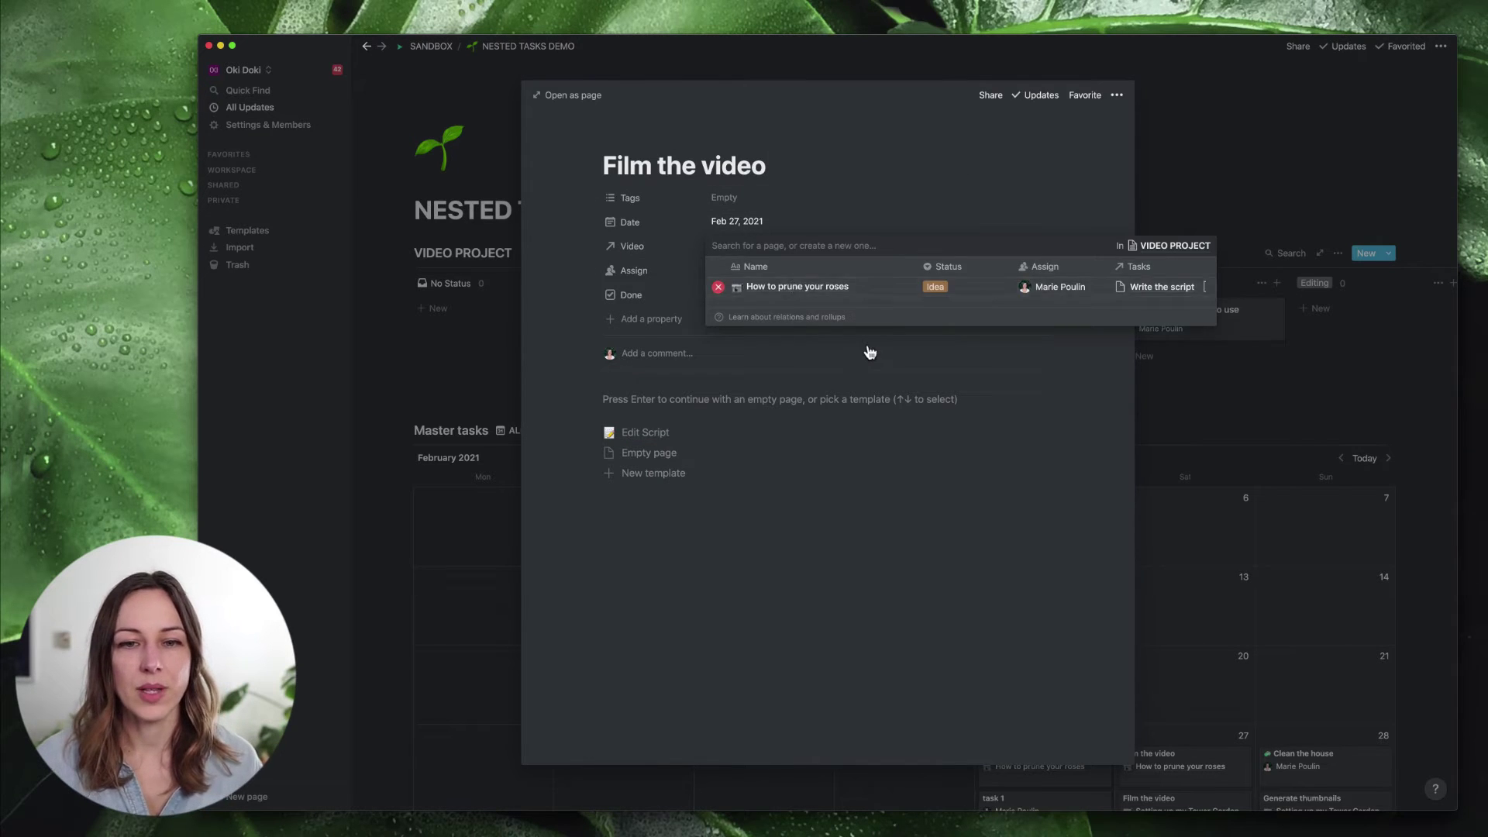
pyautogui.click(1154, 414)
pyautogui.click(1024, 414)
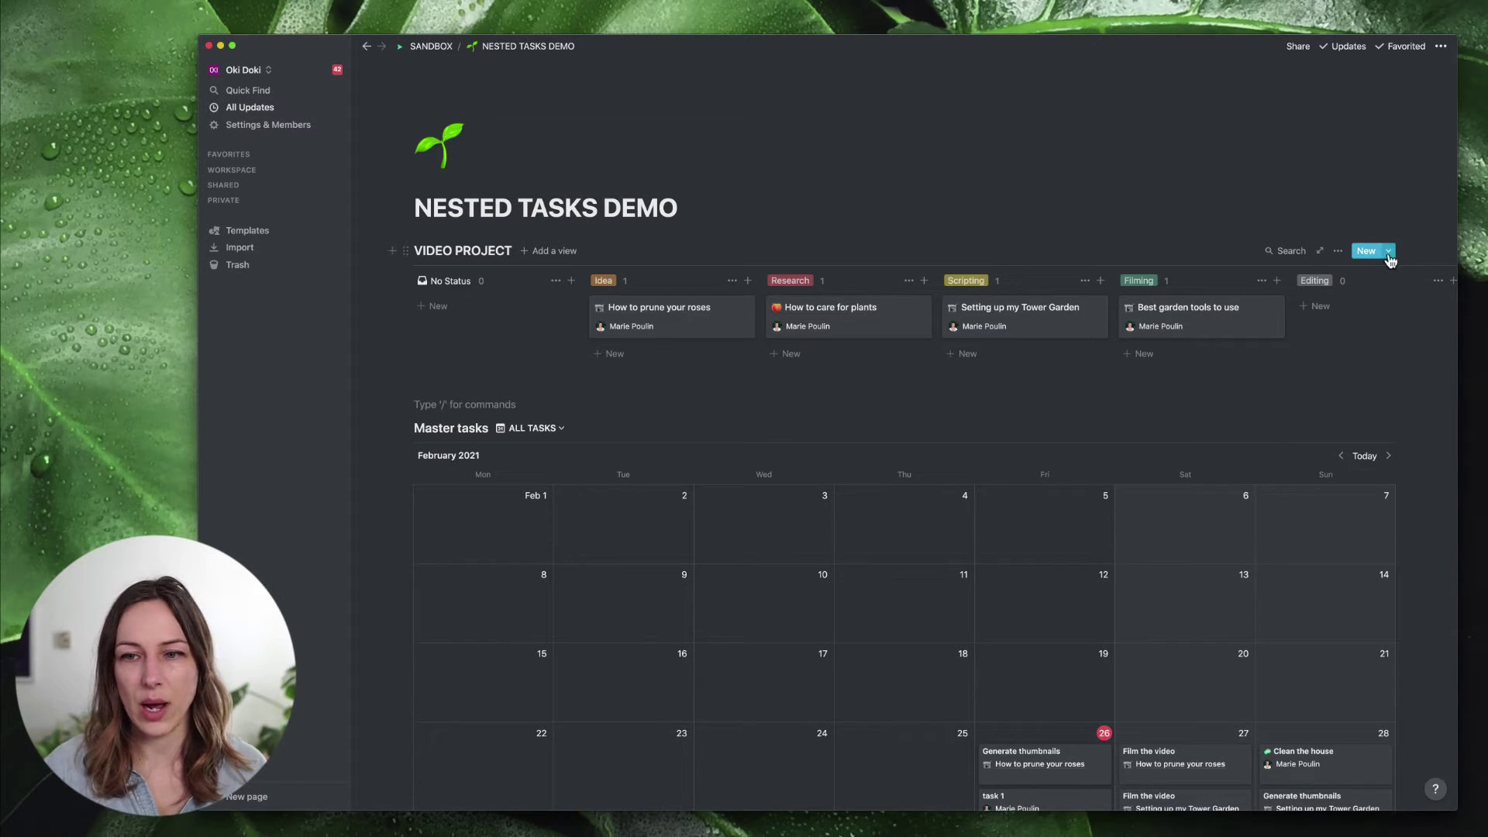
# Copy the New Video idea template's five to-dos and paste them below the video board.
pyautogui.click(1388, 253)
pyautogui.click(1438, 301)
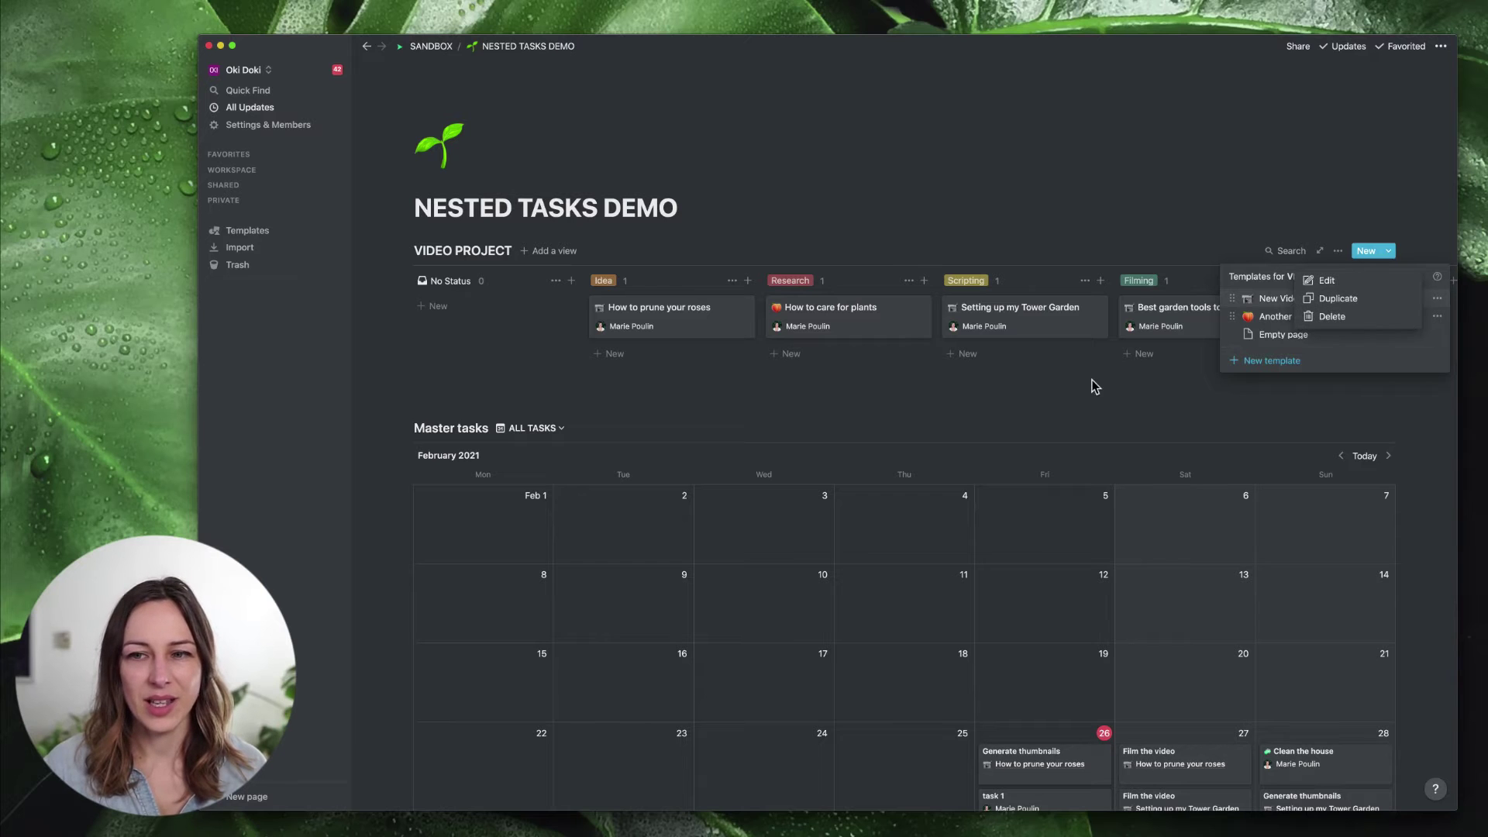
pyautogui.click(1328, 281)
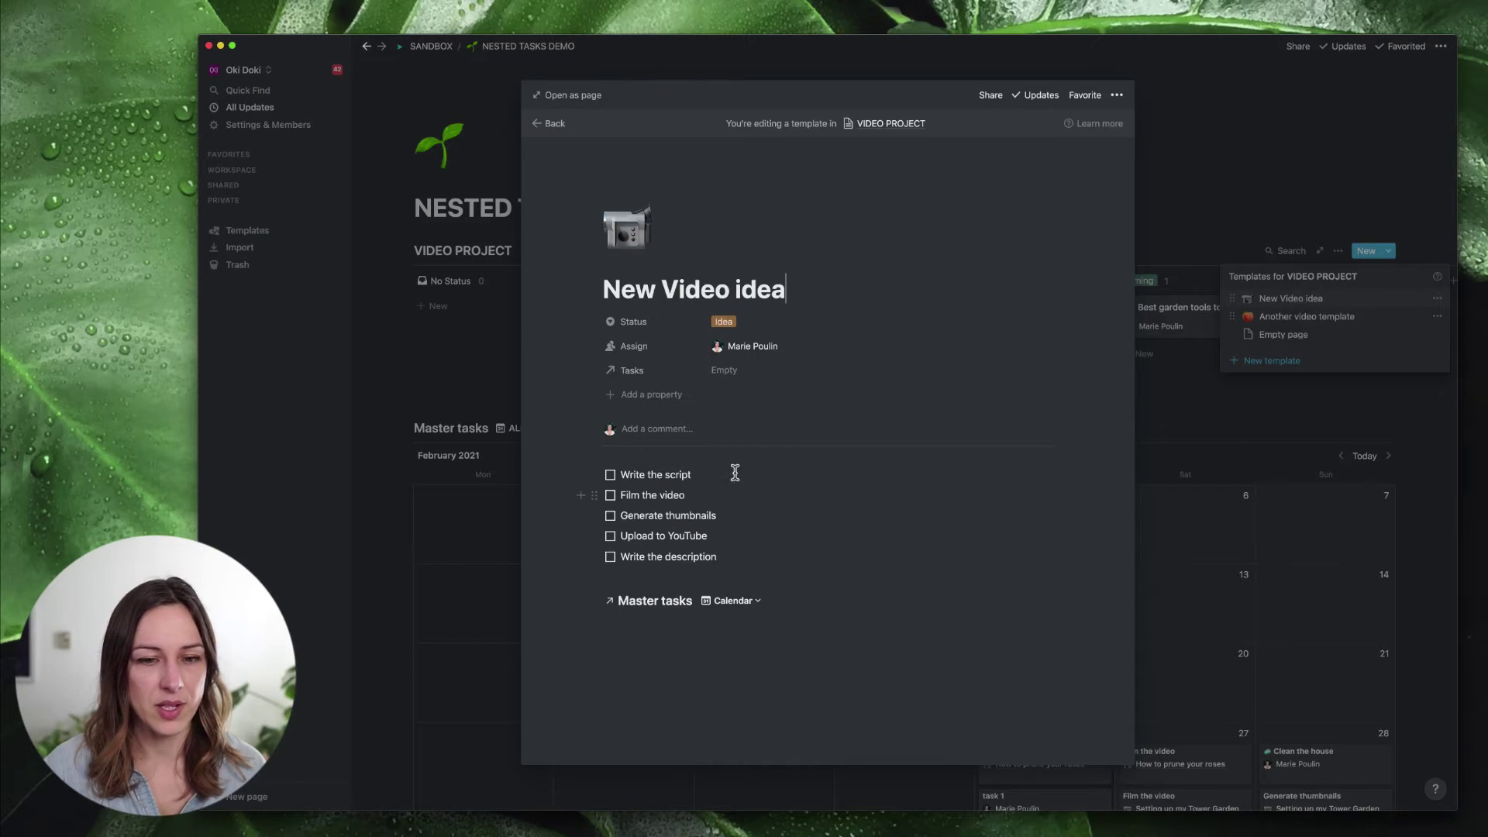
pyautogui.moveTo(737, 559); pyautogui.dragTo(596, 465)
pyautogui.press('super+c')
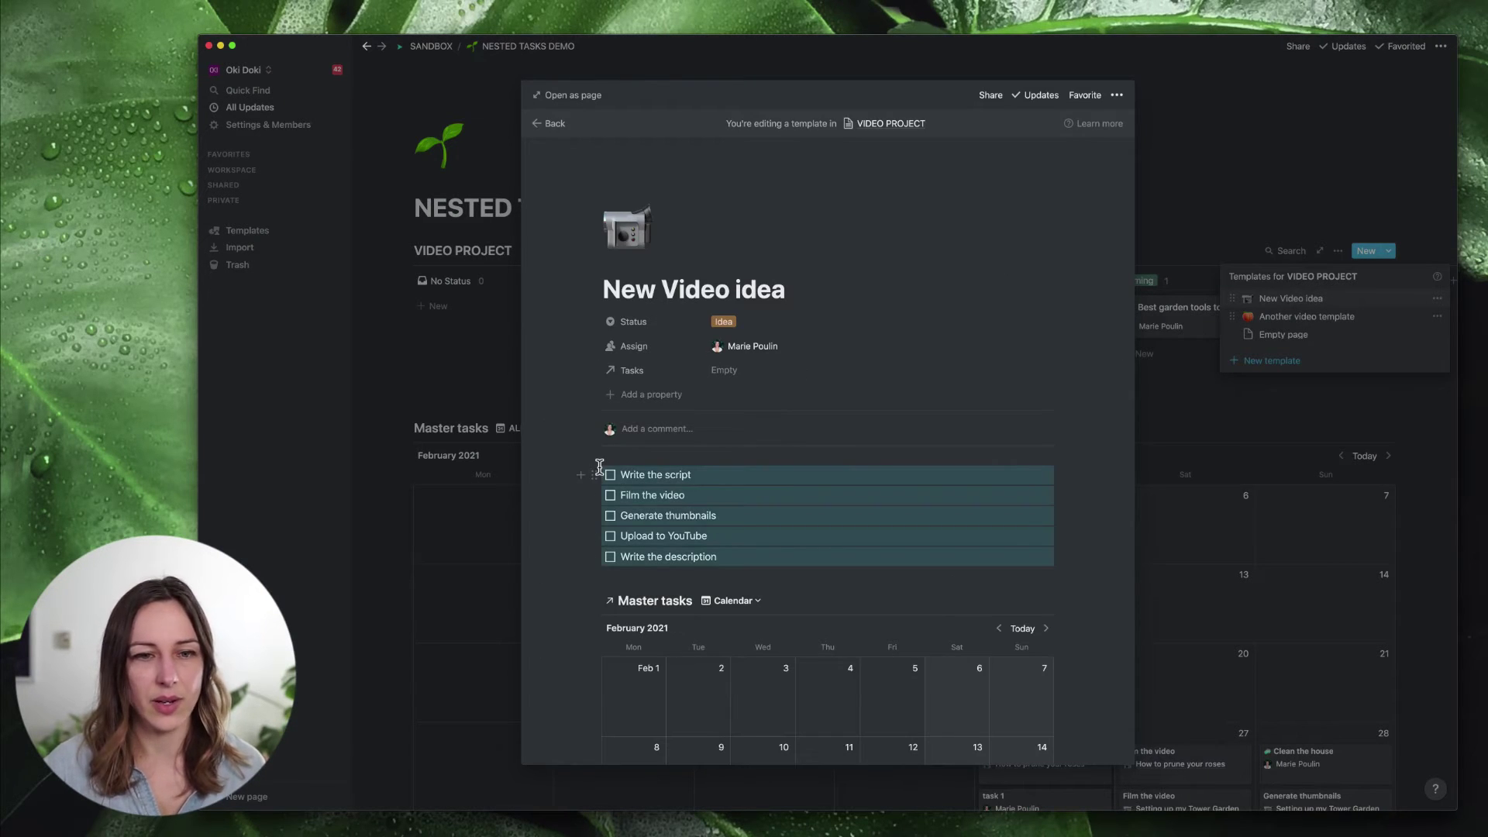
pyautogui.click(500, 366)
pyautogui.press('super+v')
pyautogui.write('/')
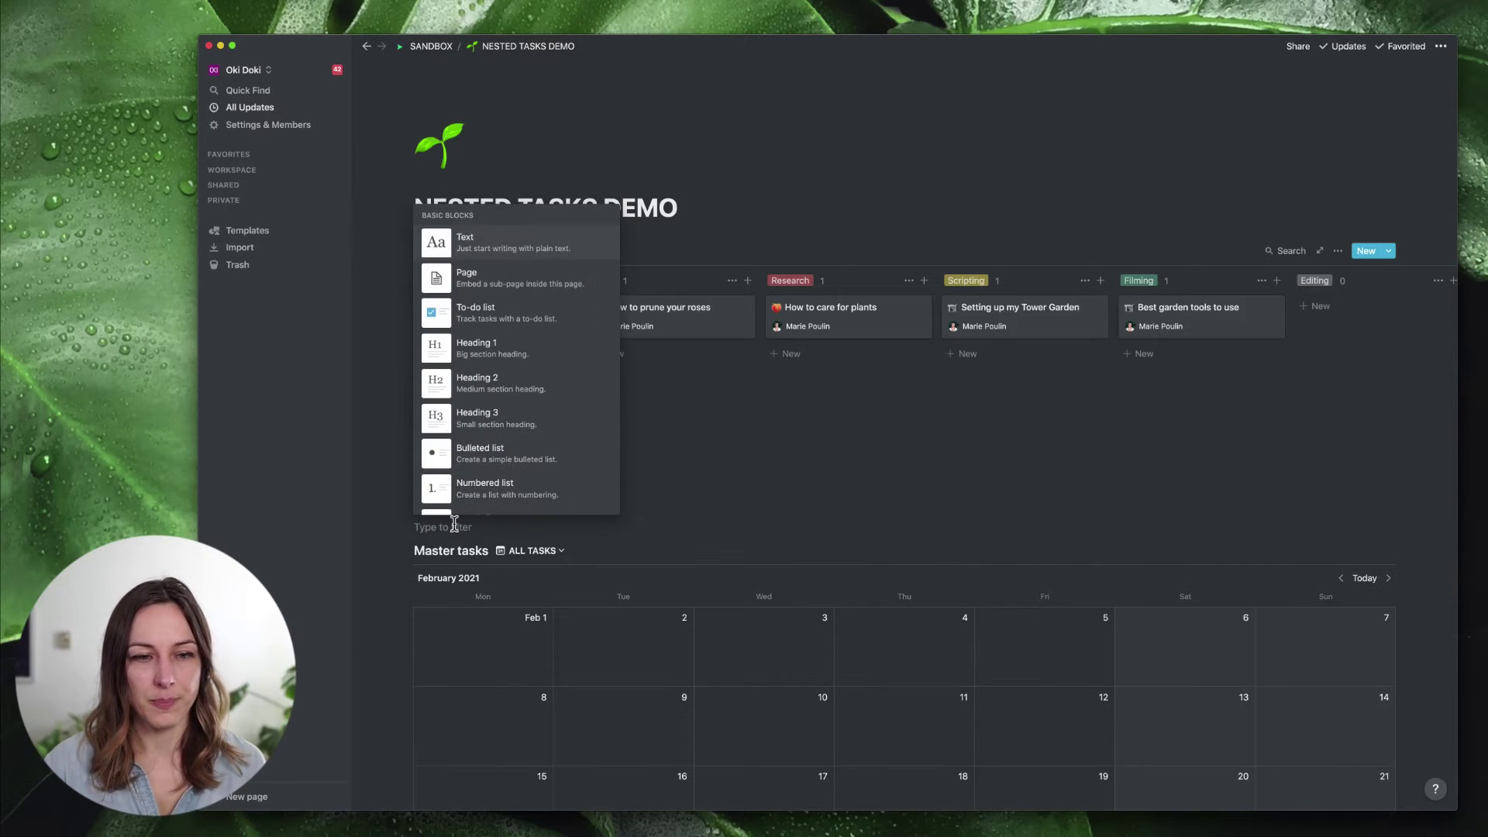
pyautogui.press('BackSpace')
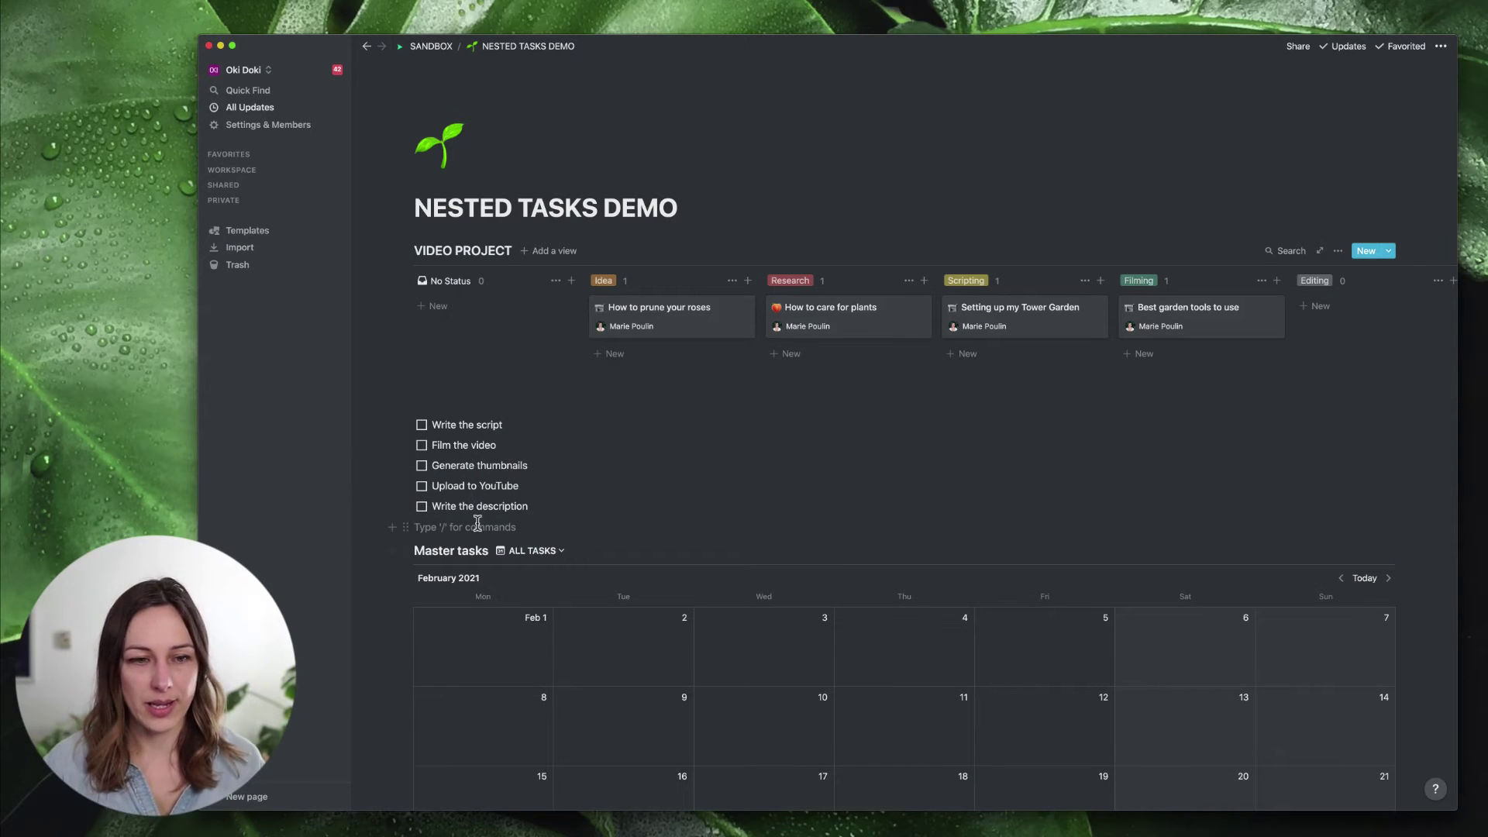
pyautogui.scroll(-1, 486, 513)
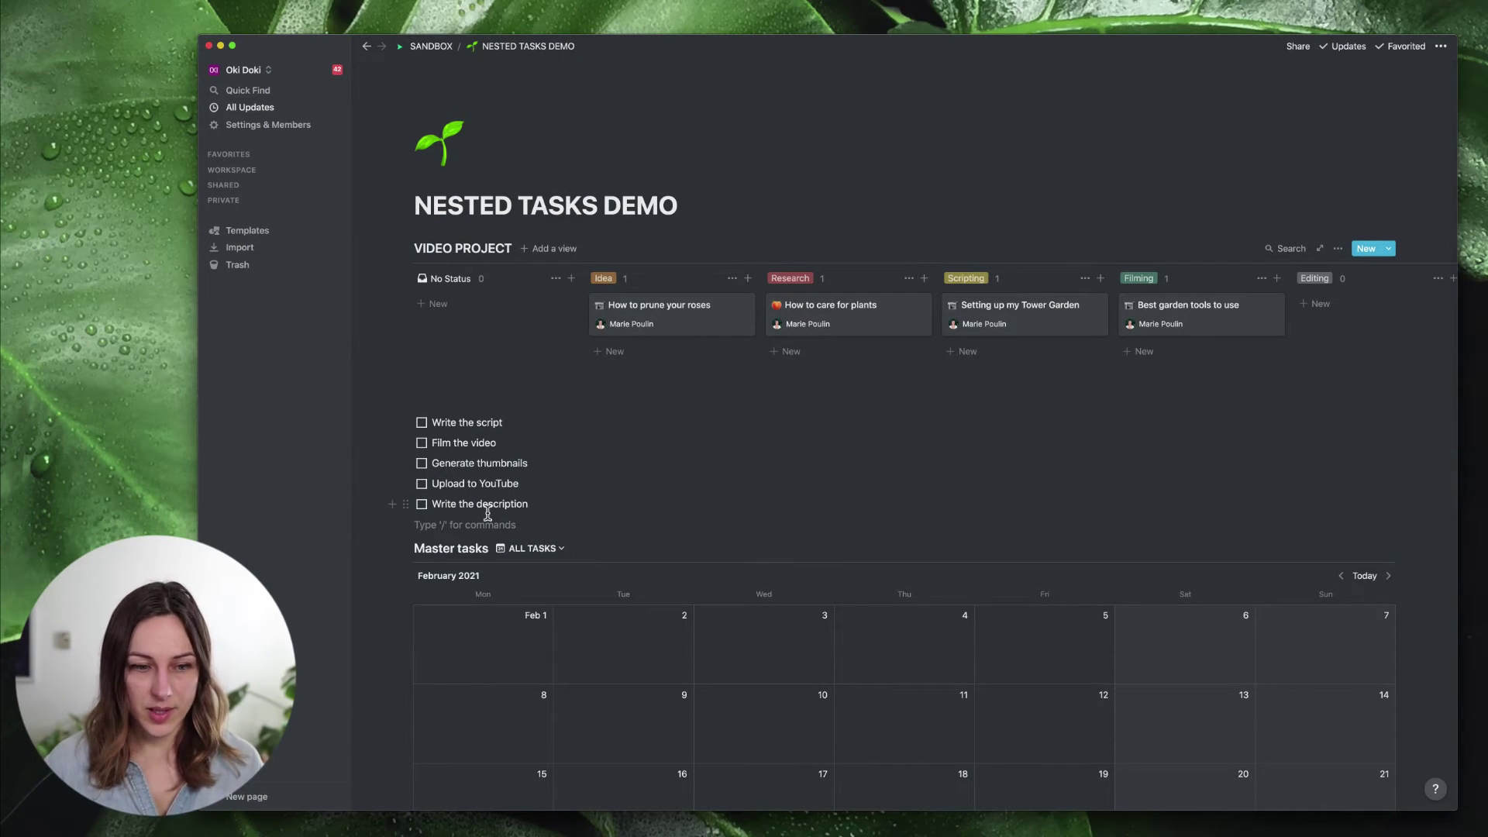
pyautogui.write('/te')
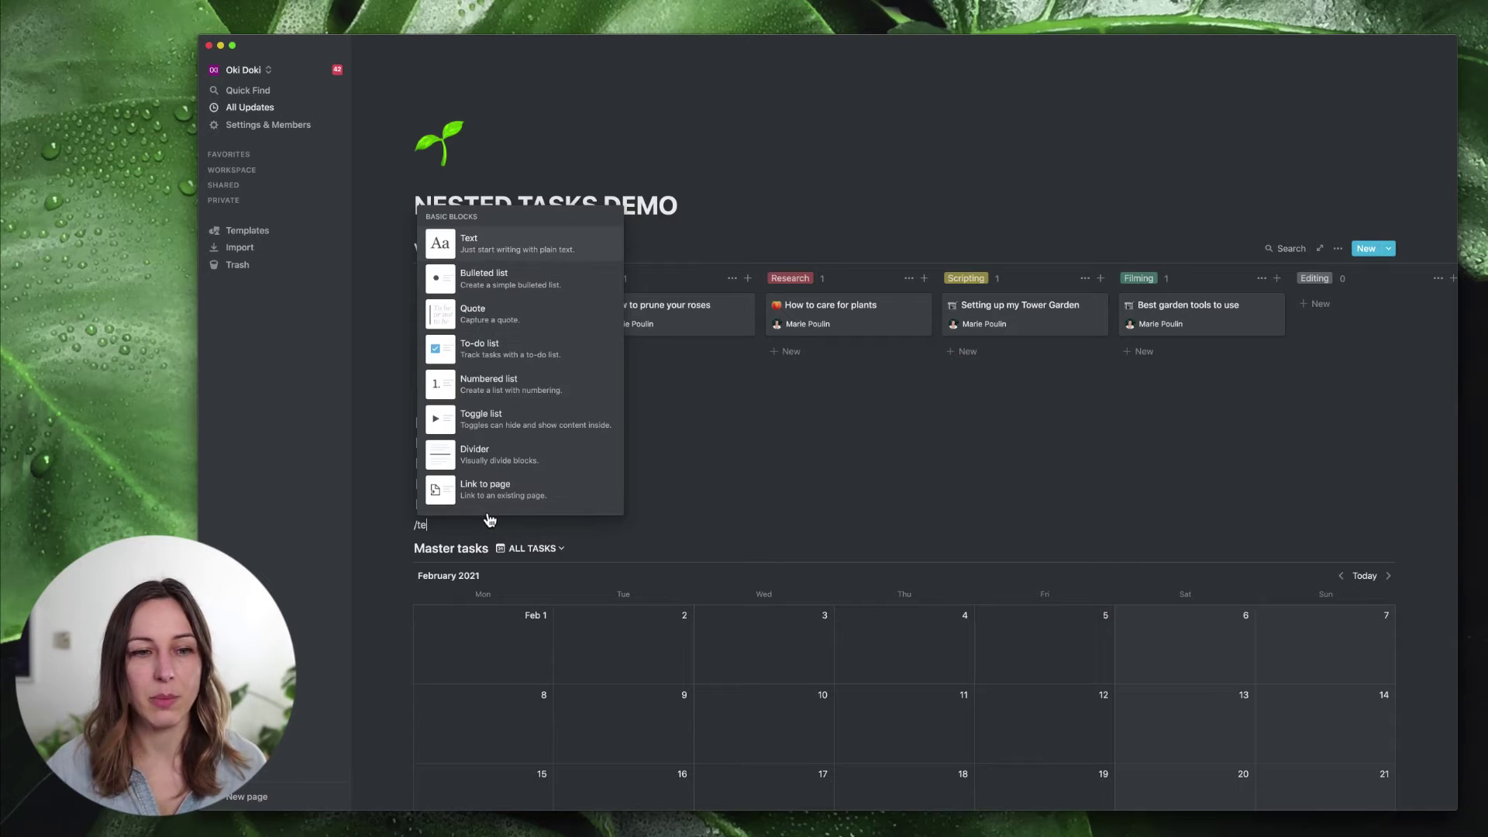
pyautogui.write('mp')
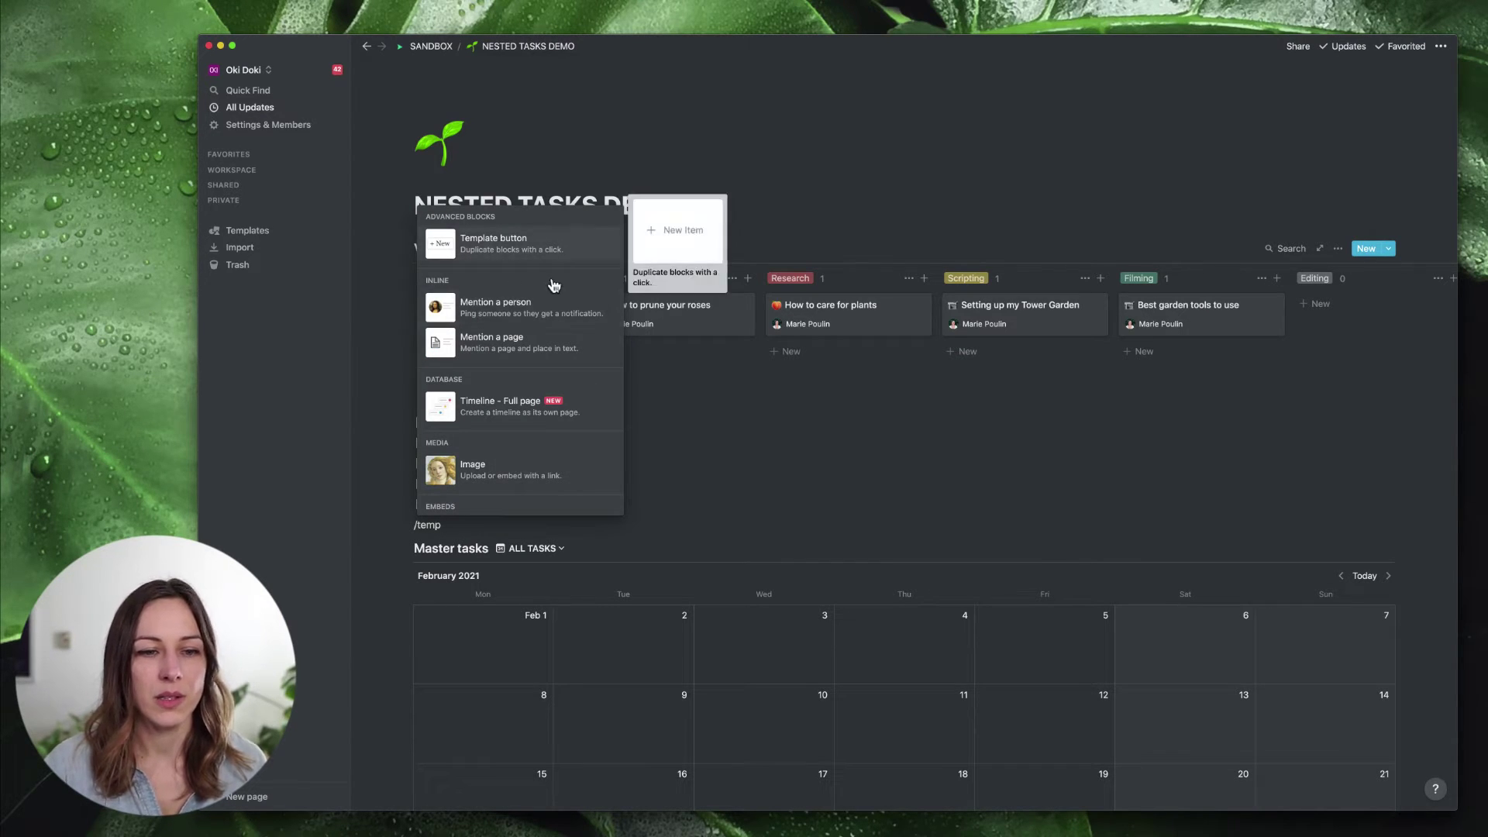
# Insert an 'Add new video tasks' template button holding the five to-dos, removing the empty to-do.
pyautogui.press('Return')
pyautogui.scroll(-1, 386, 592)
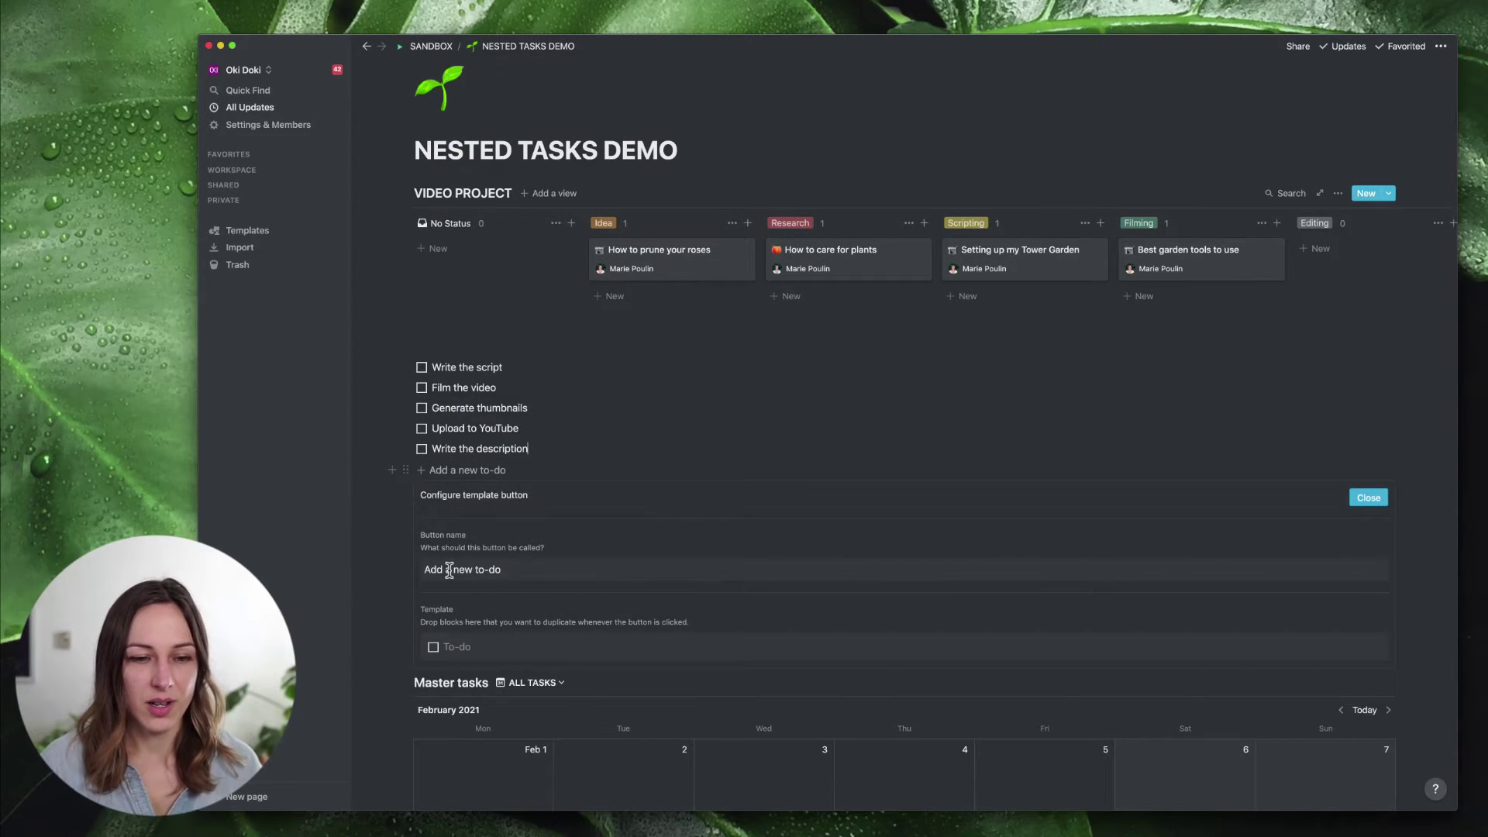
pyautogui.moveTo(449, 571); pyautogui.dragTo(607, 572)
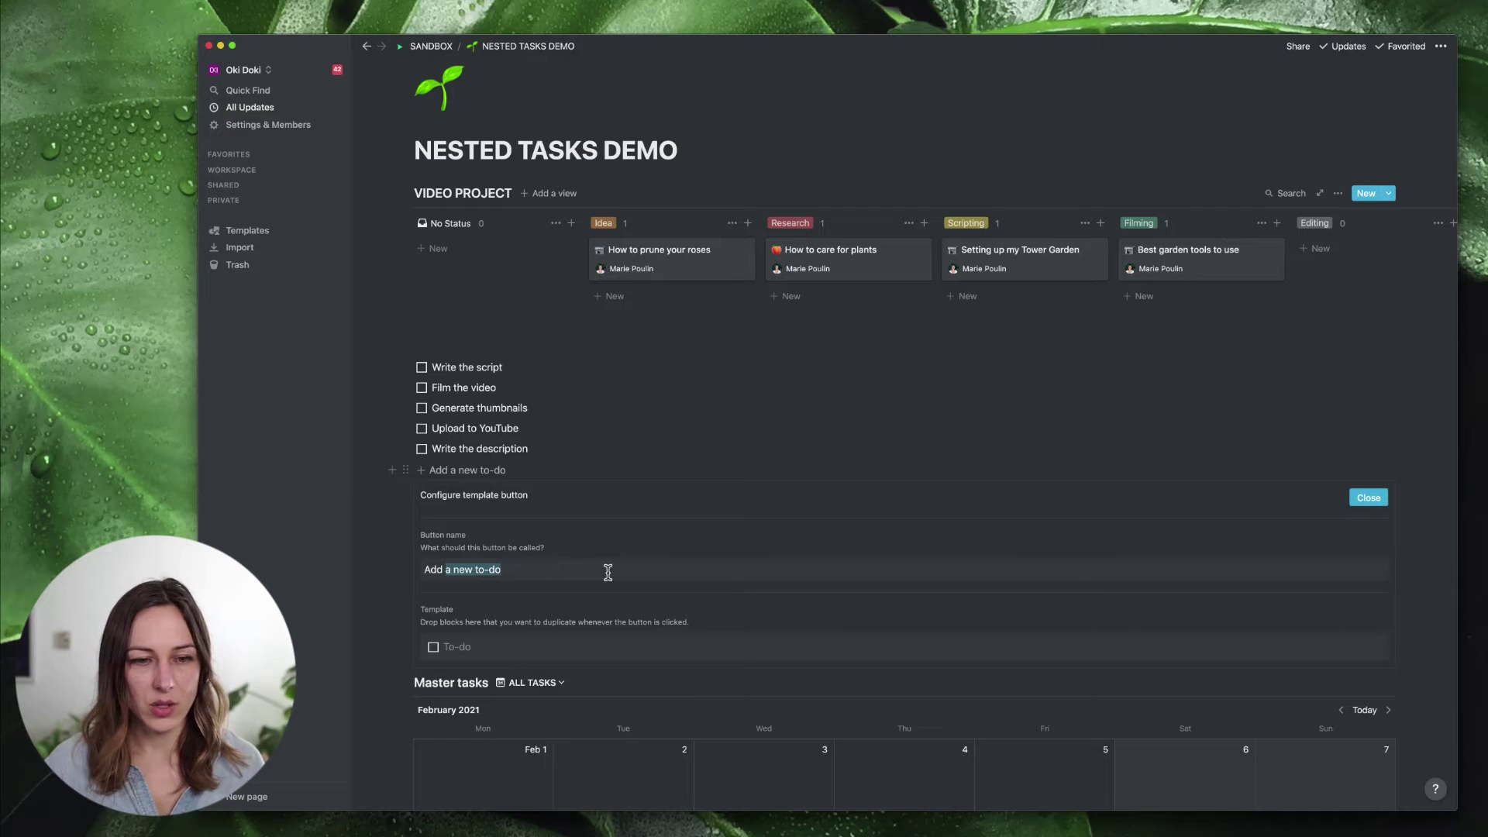
pyautogui.write('new')
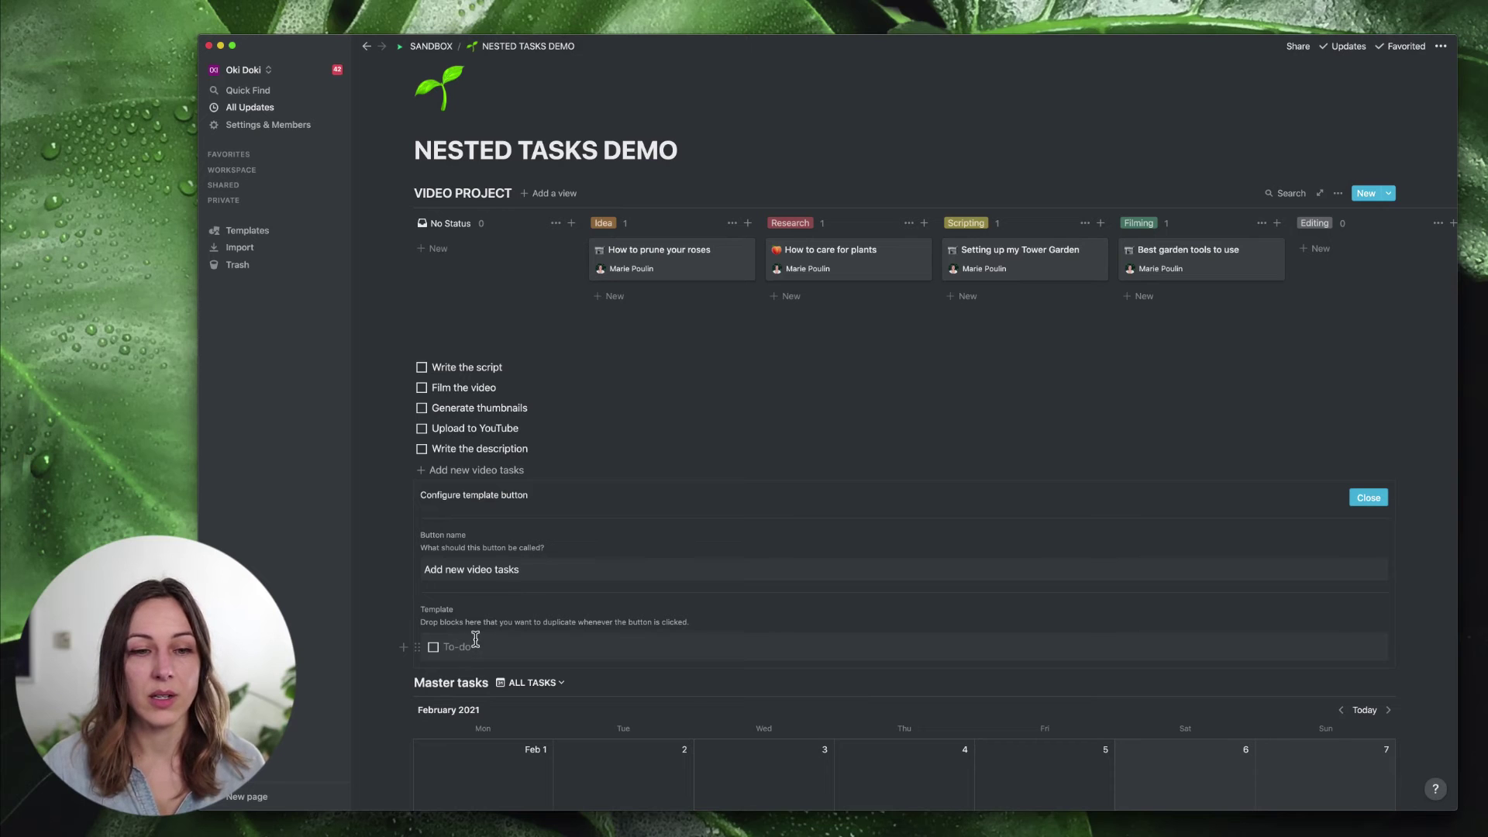
pyautogui.moveTo(556, 444); pyautogui.dragTo(433, 632)
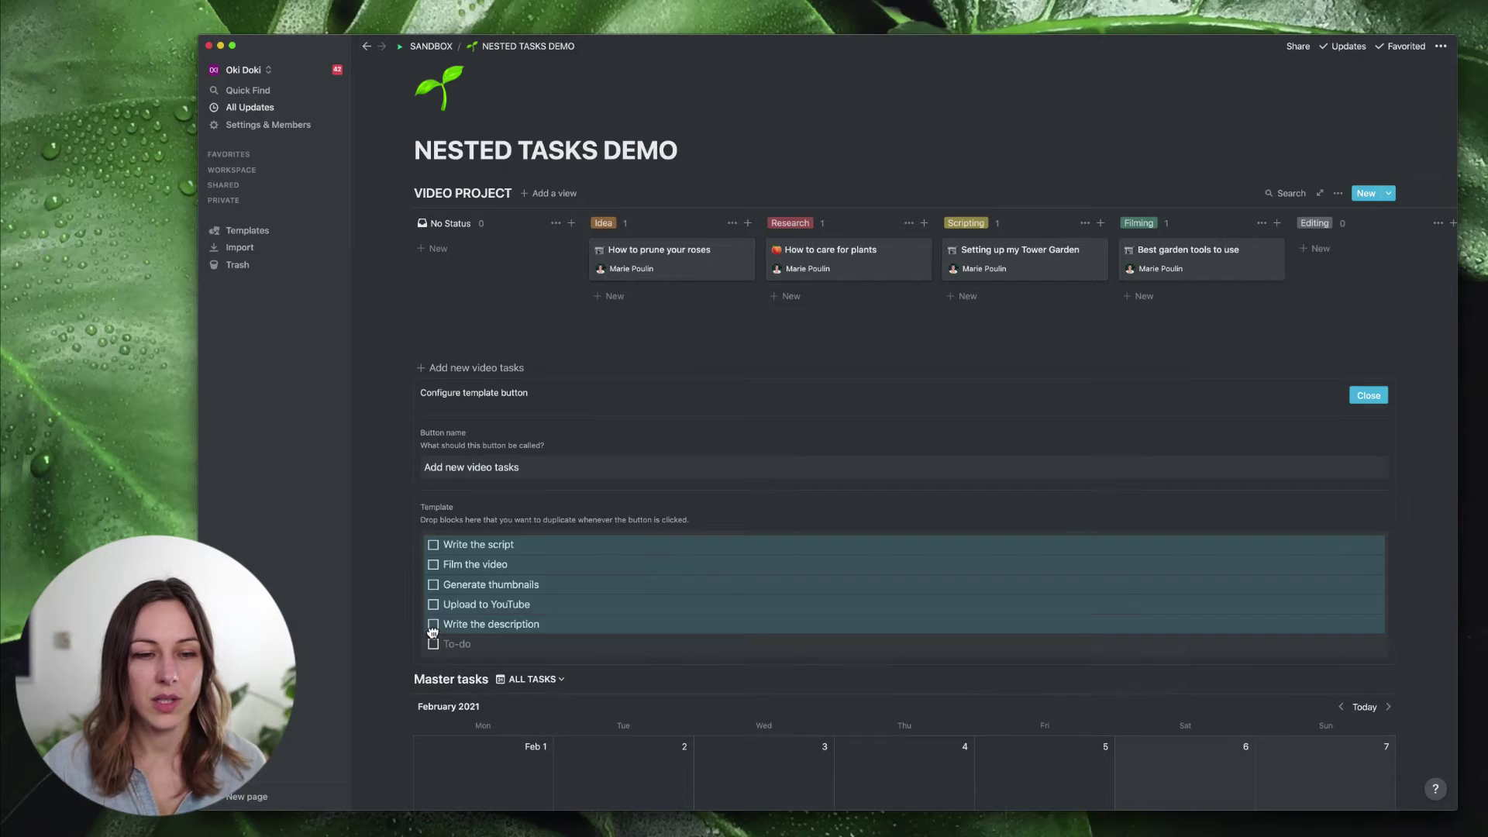
pyautogui.click(491, 644)
pyautogui.press('BackSpace')
pyautogui.press('BackSpace')
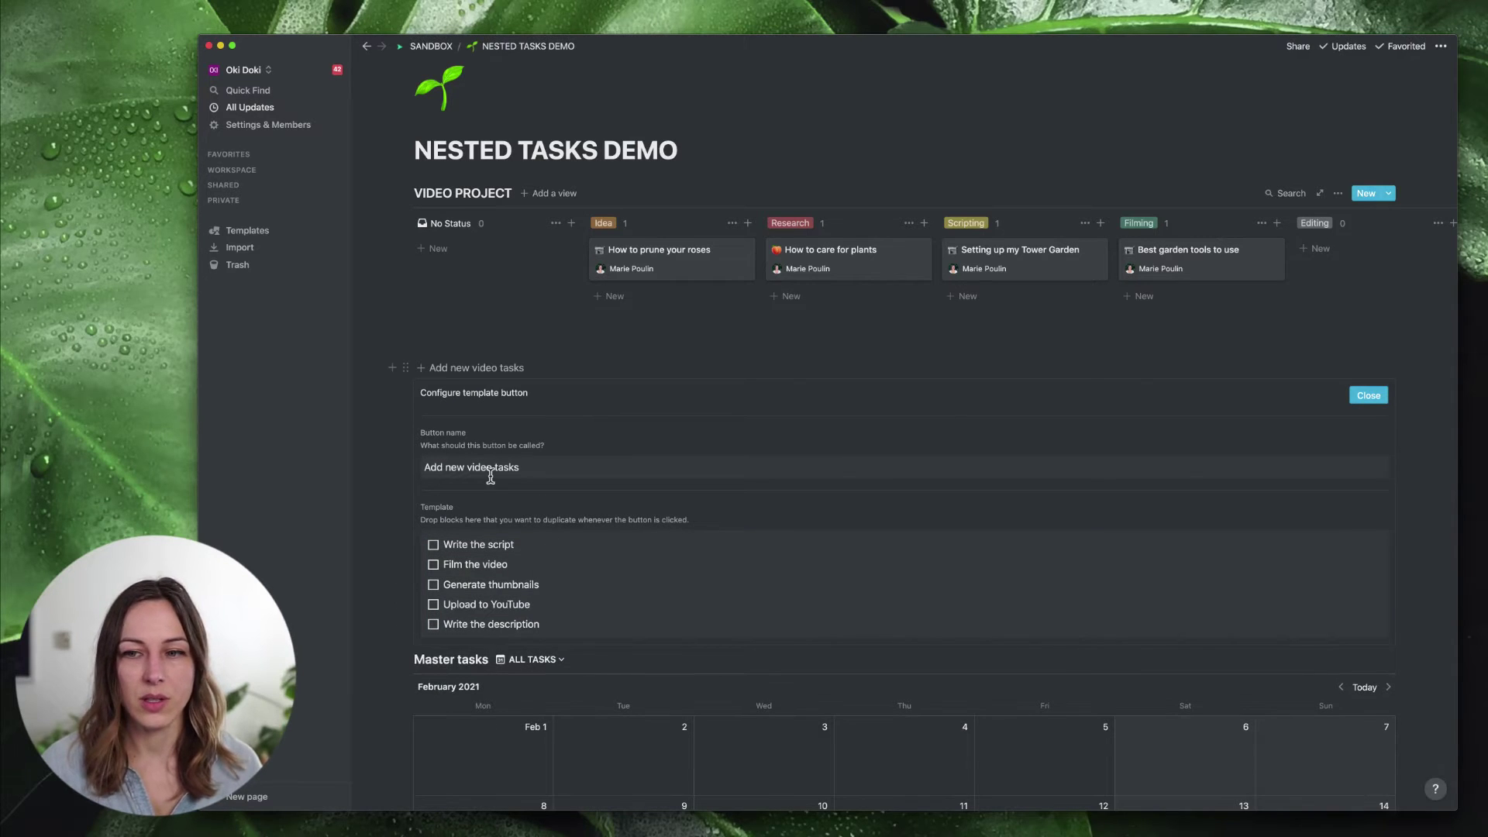
# Close the Add new video tasks setup, test the button twice, and delete the generated to-dos.
pyautogui.click(1358, 396)
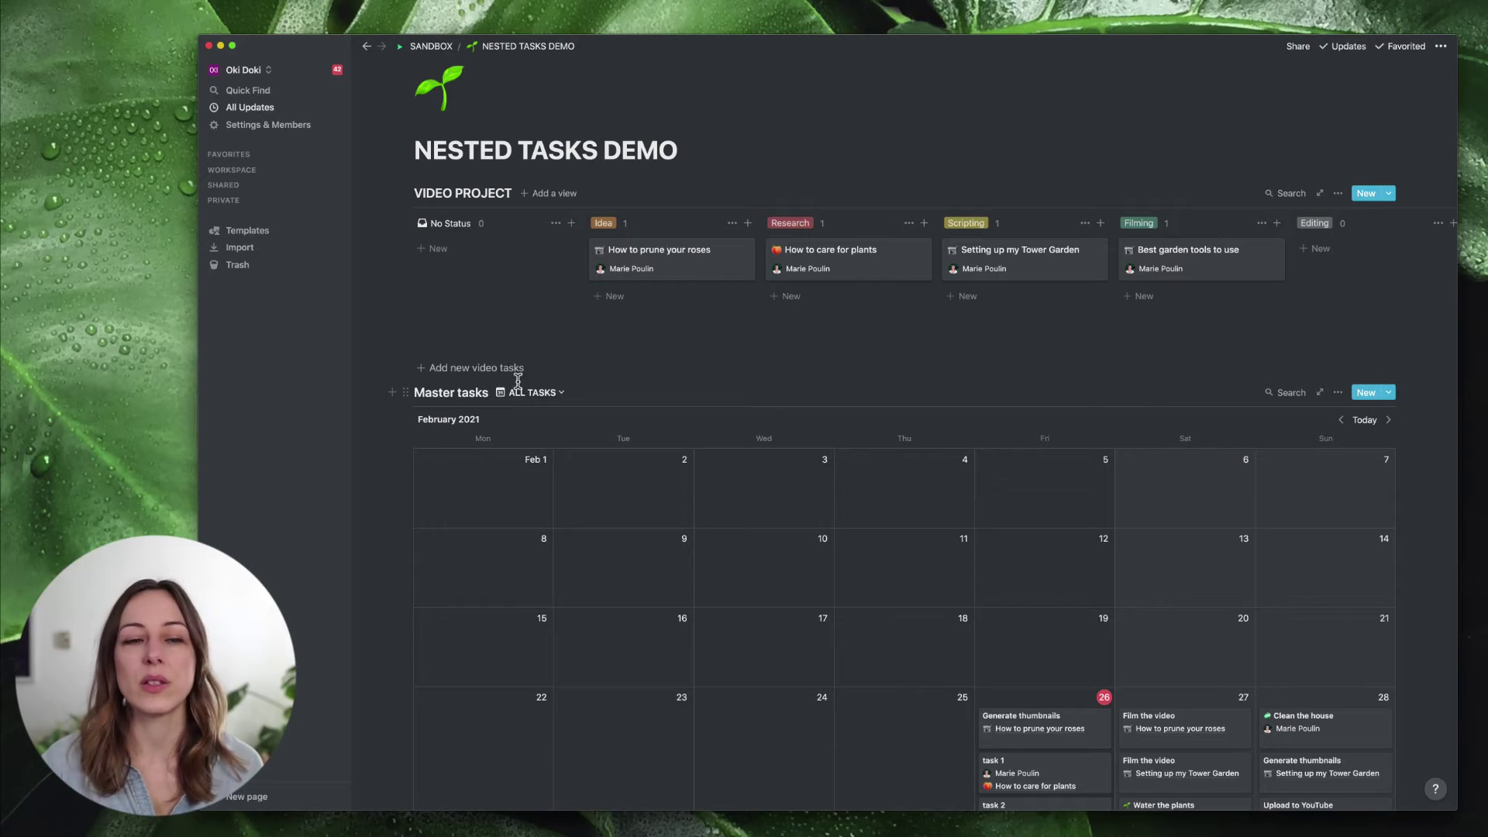
pyautogui.click(473, 369)
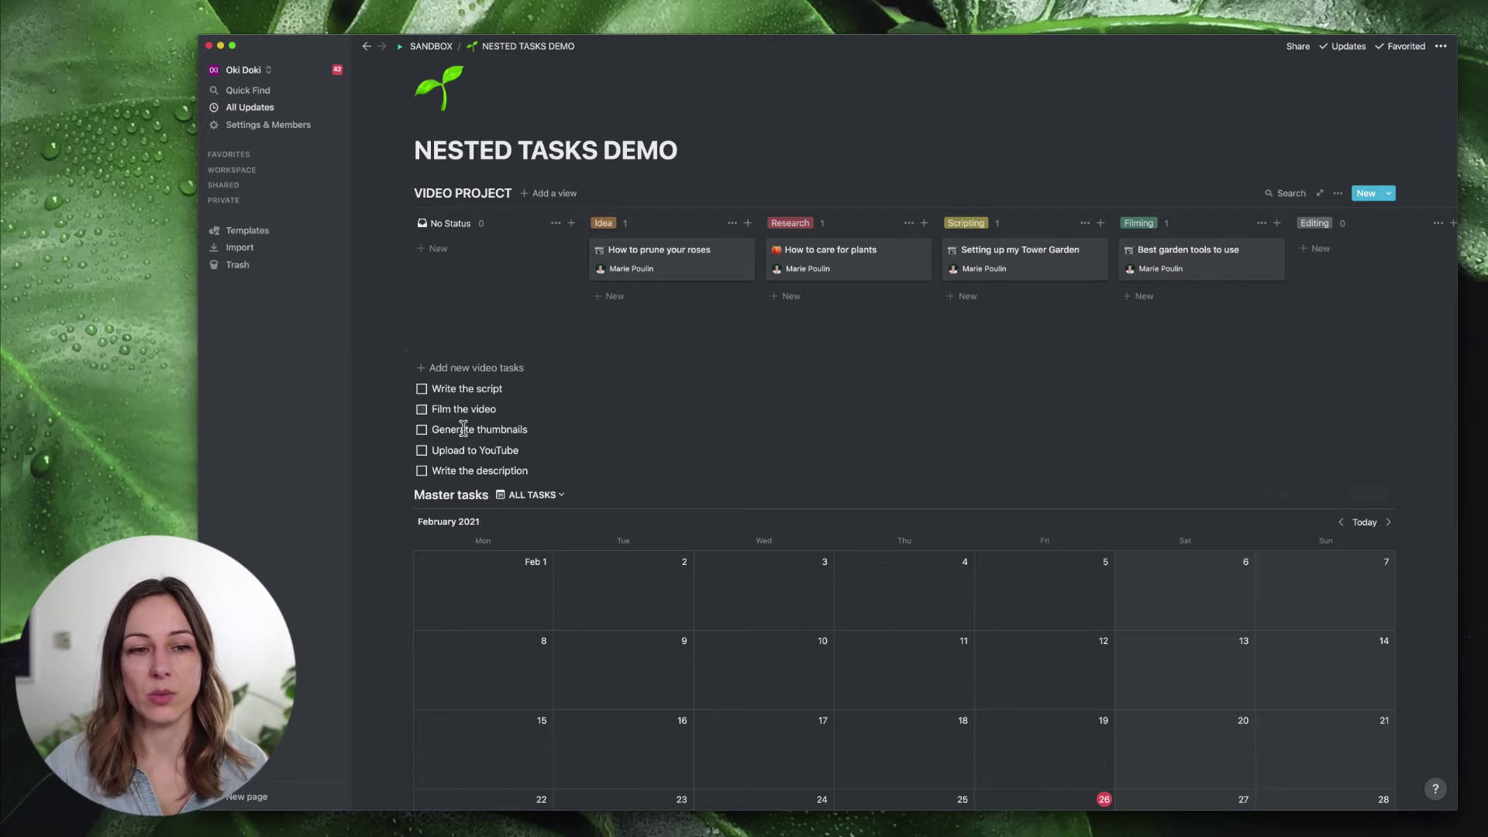
pyautogui.click(496, 376)
pyautogui.moveTo(491, 372); pyautogui.dragTo(481, 524)
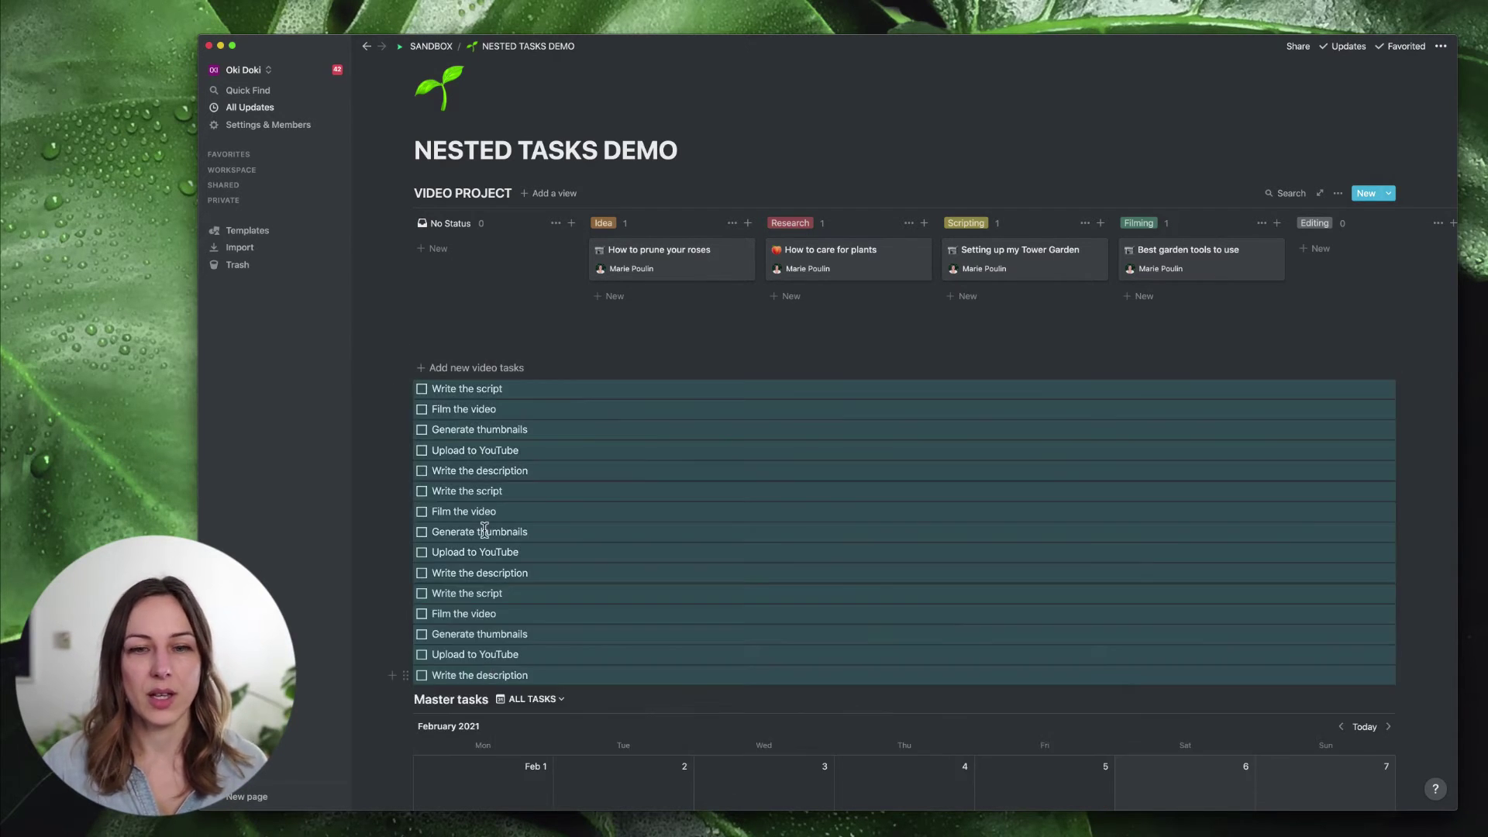
pyautogui.press('Delete')
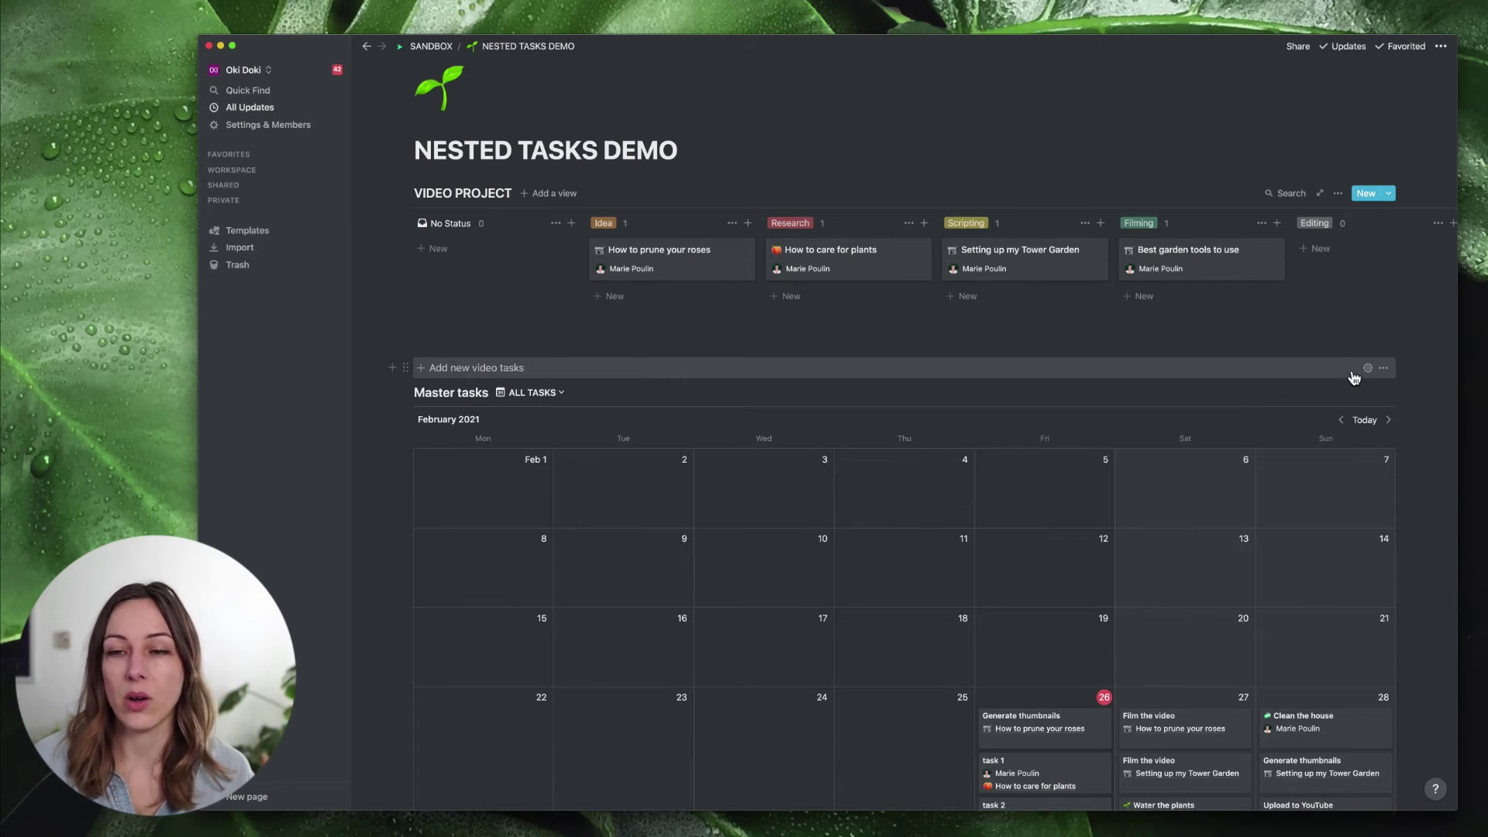
# Drag the five to-dos from the button template onto Wednesday Feb 3 in Master tasks.
pyautogui.click(1367, 371)
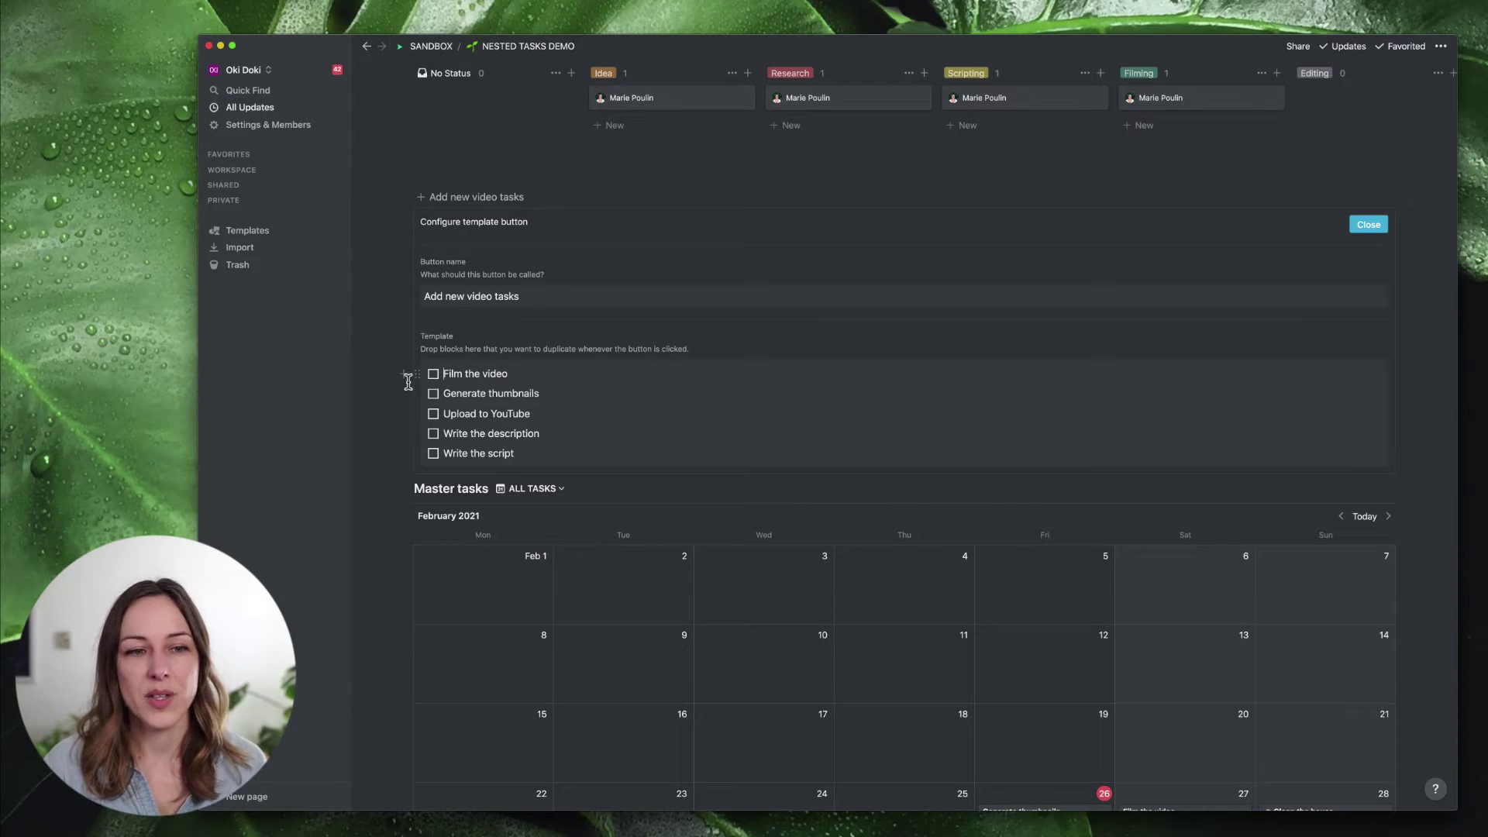
pyautogui.moveTo(381, 371); pyautogui.dragTo(441, 453)
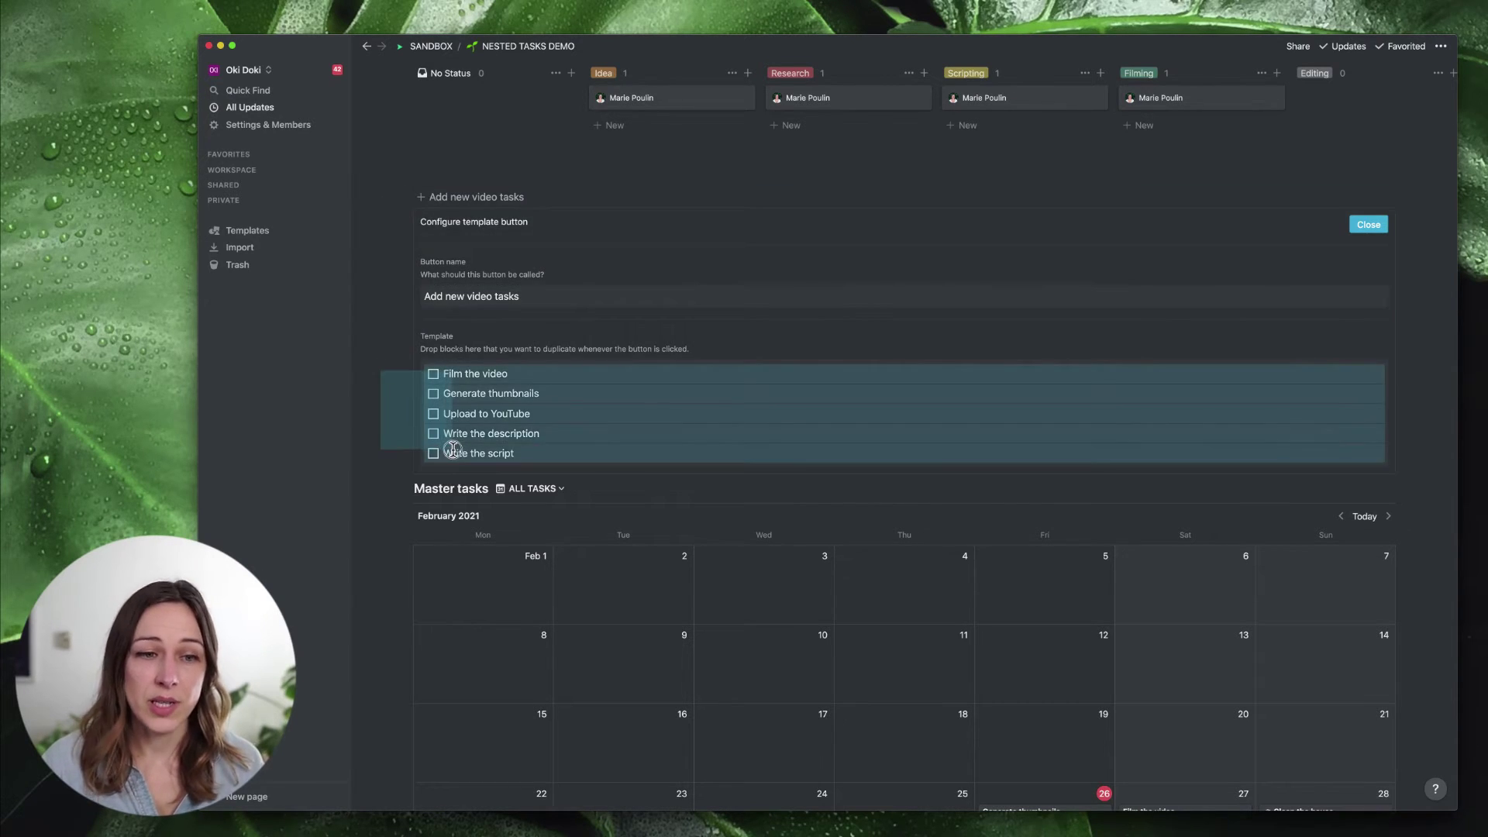
pyautogui.moveTo(416, 372); pyautogui.dragTo(774, 578)
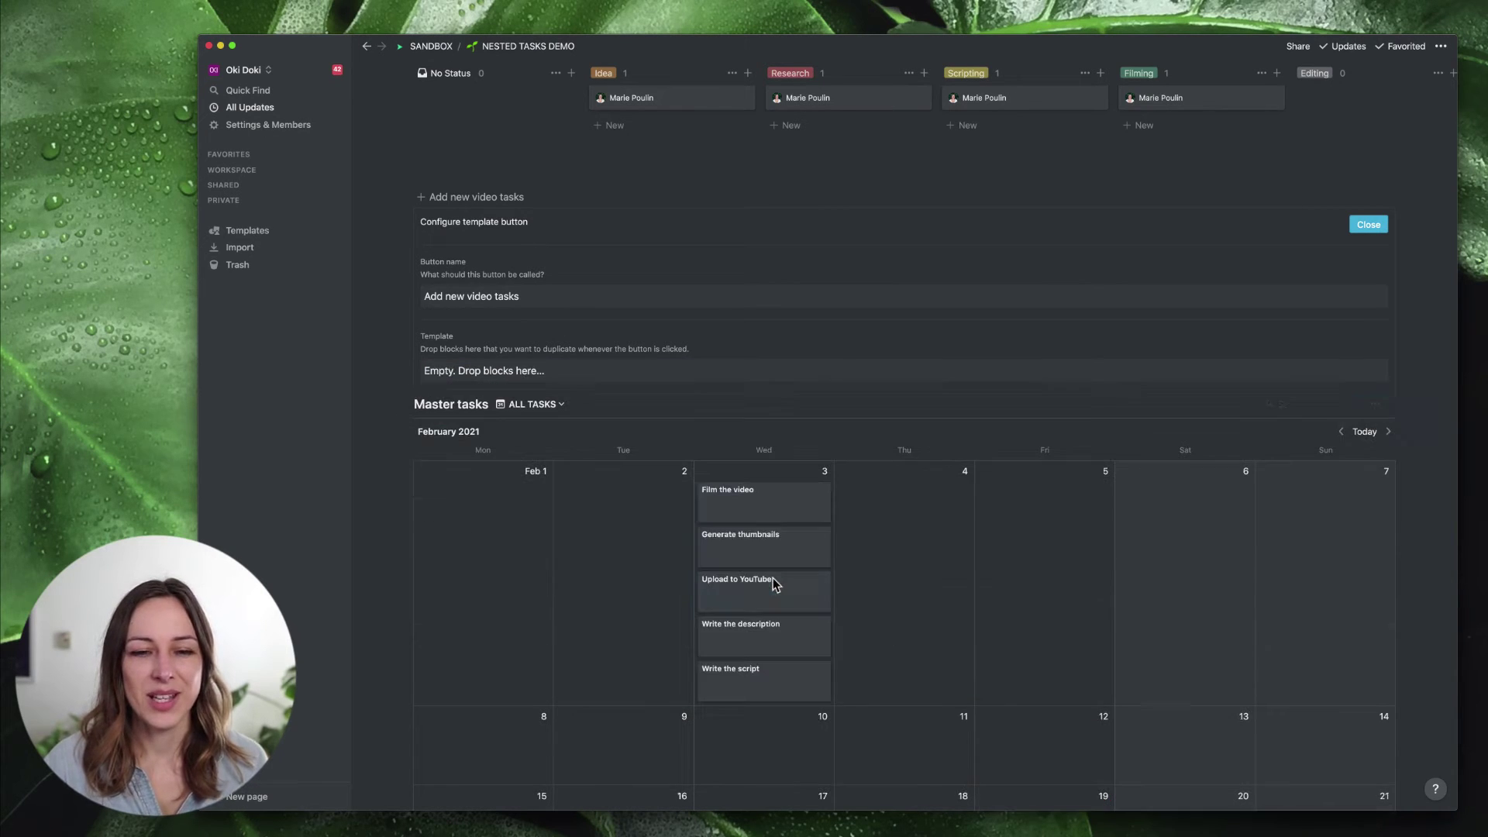
# Give Film the video a movie camera icon, an assignee and the business tag.
pyautogui.click(764, 504)
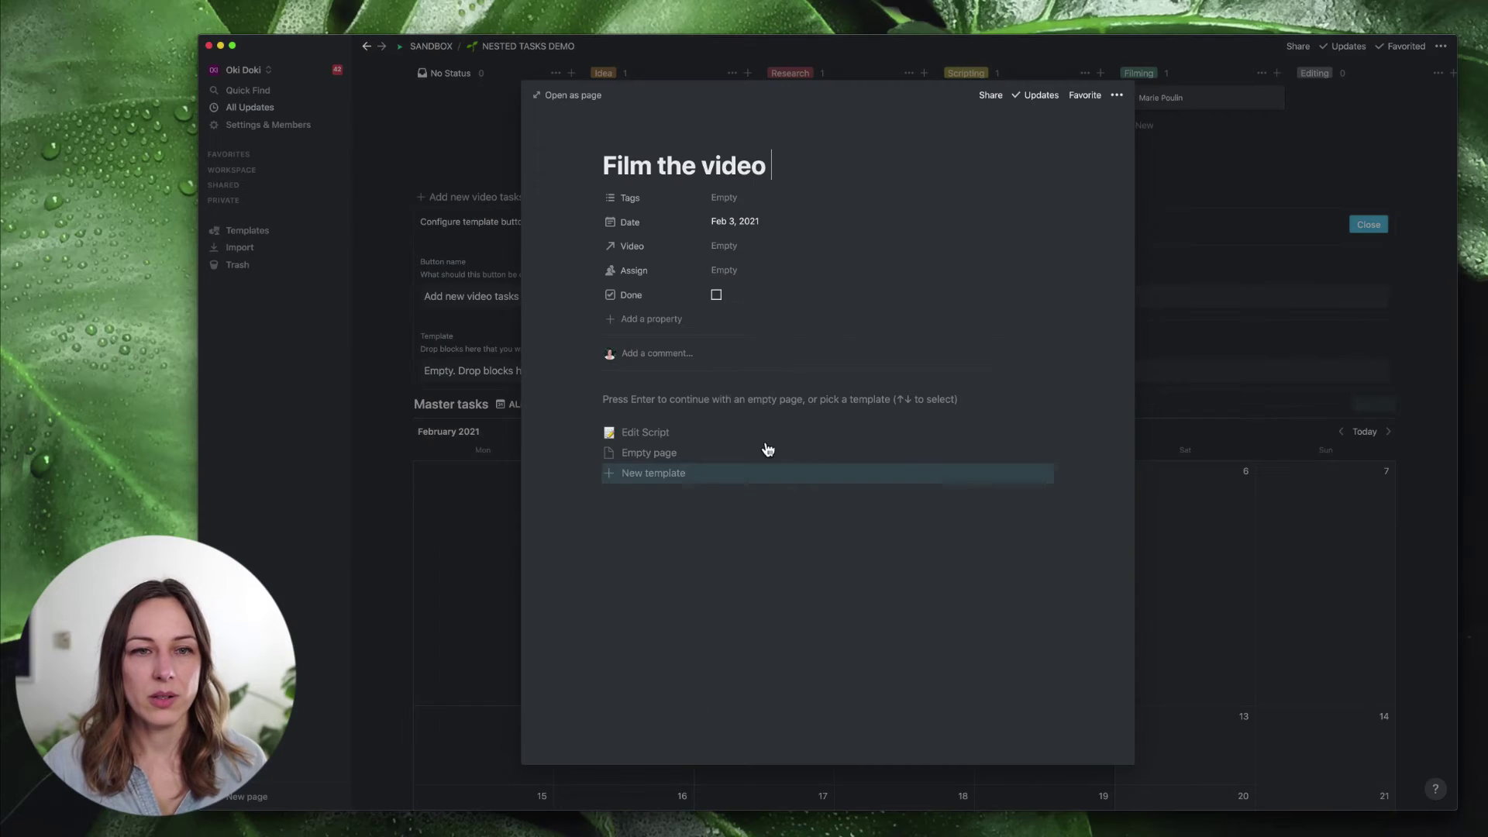
pyautogui.click(634, 143)
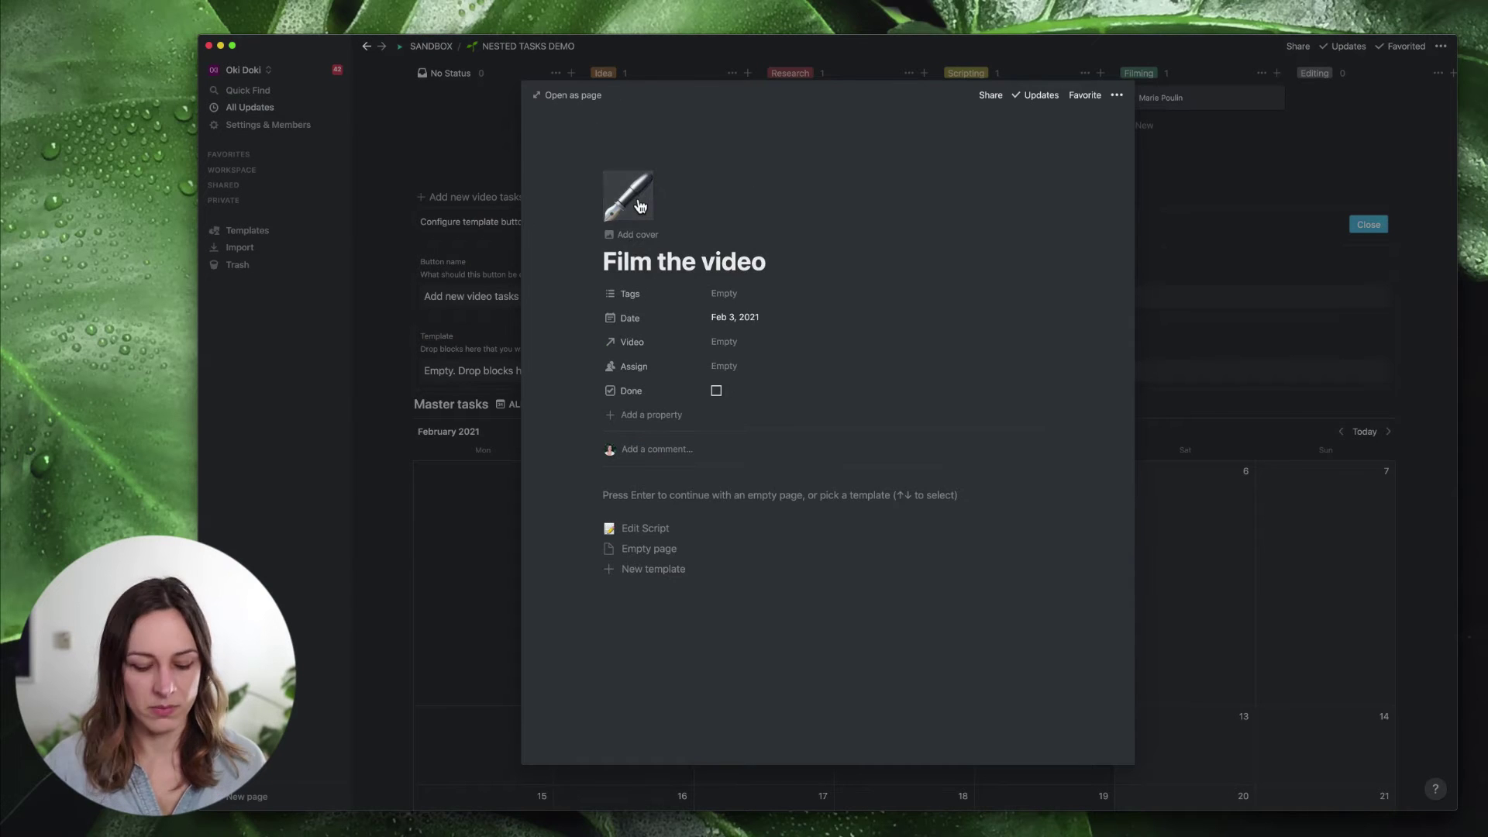
pyautogui.click(628, 198)
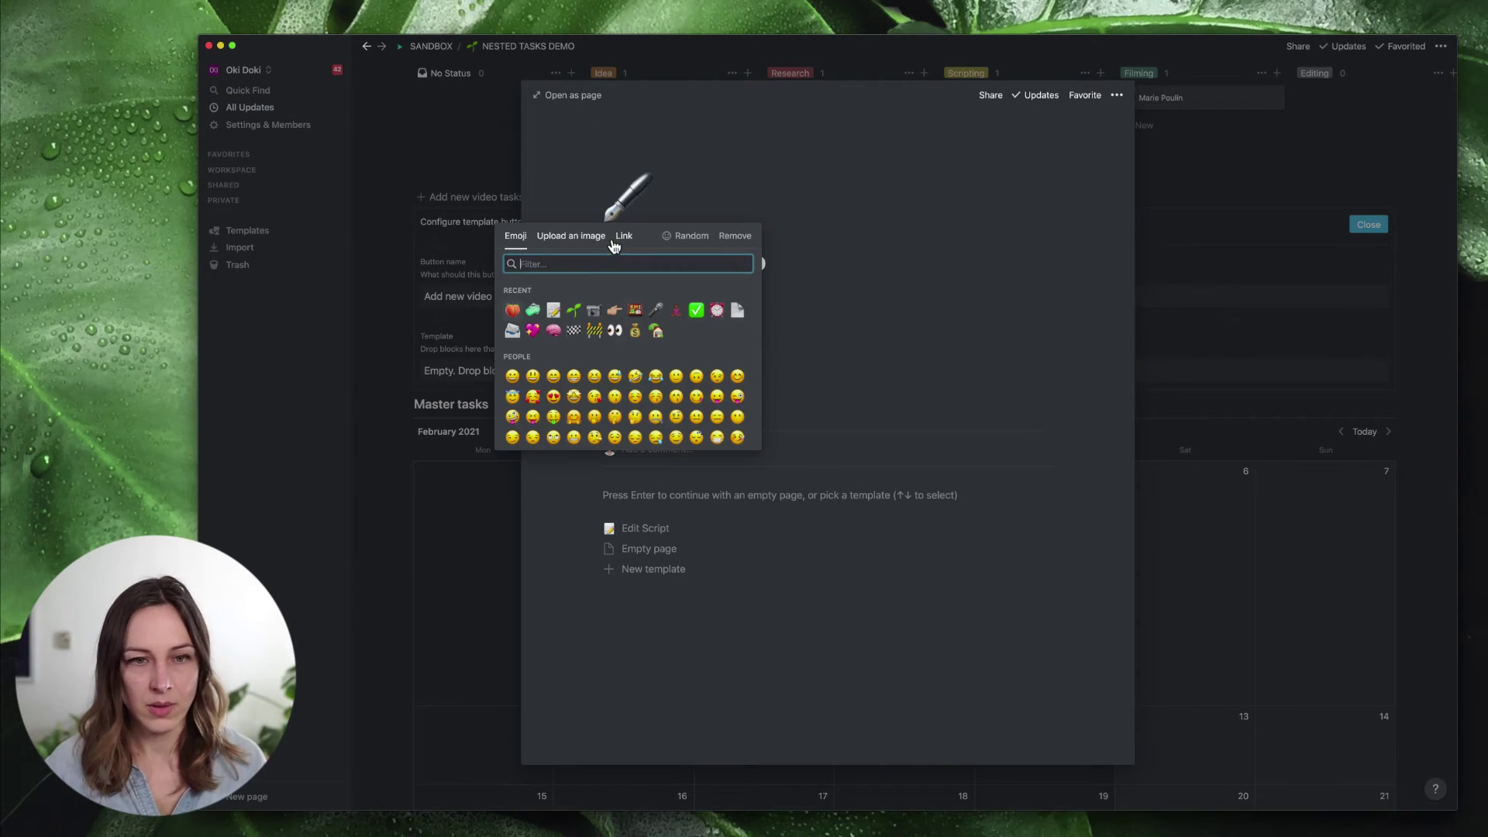
pyautogui.click(594, 311)
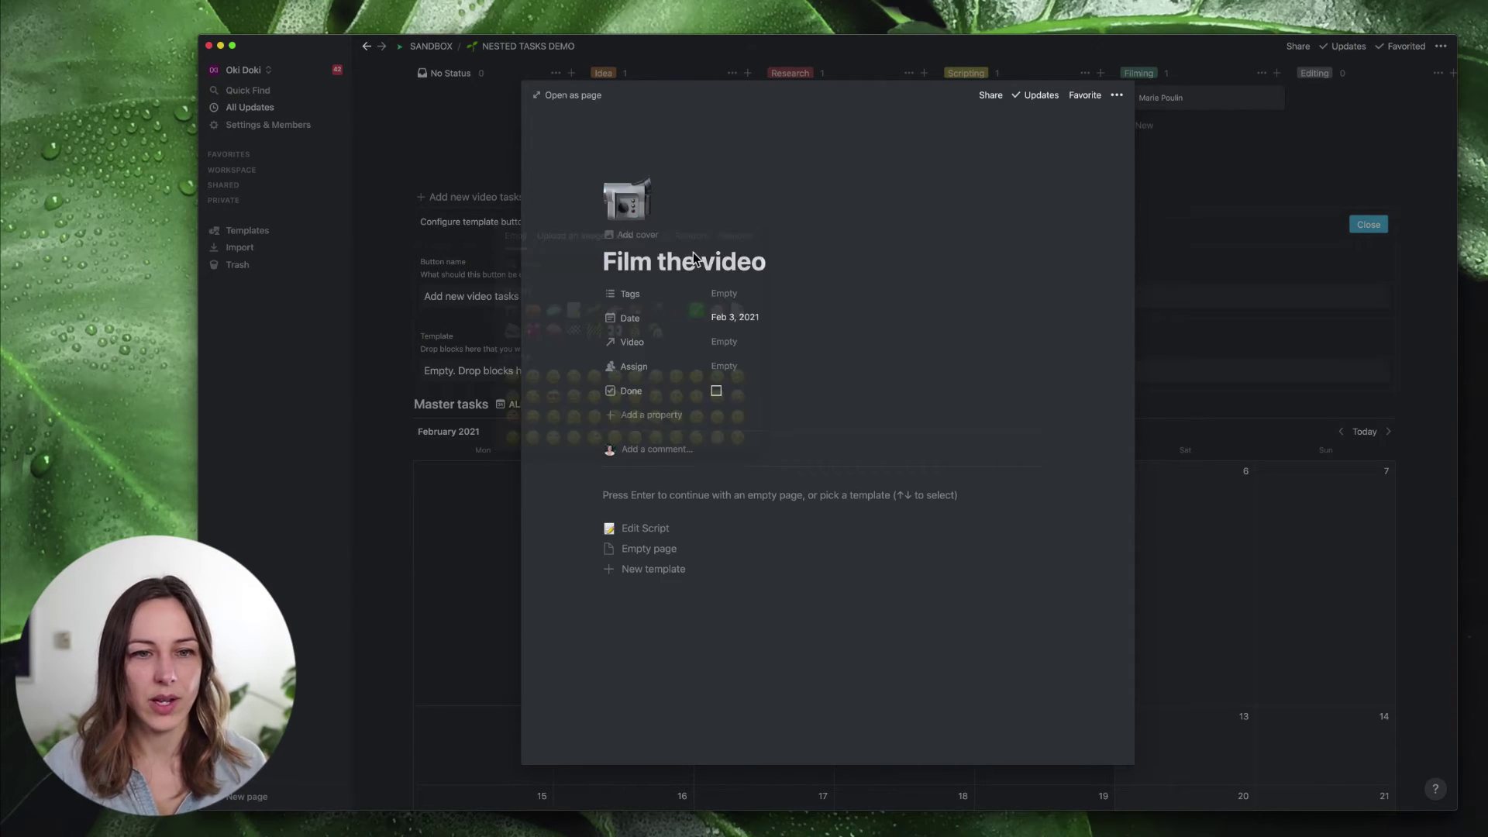
pyautogui.click(726, 371)
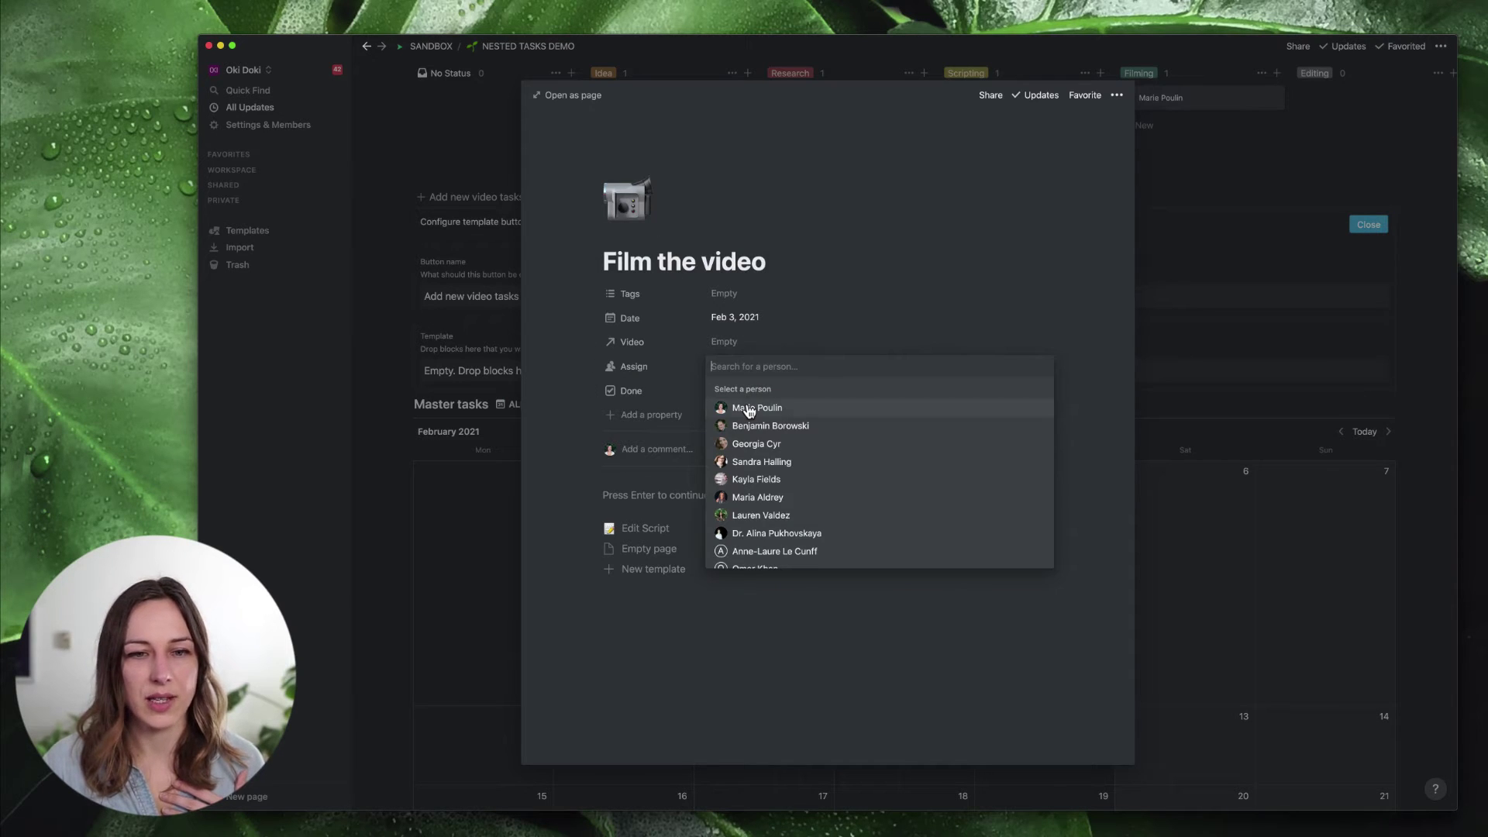
pyautogui.click(748, 408)
pyautogui.click(731, 295)
pyautogui.click(743, 299)
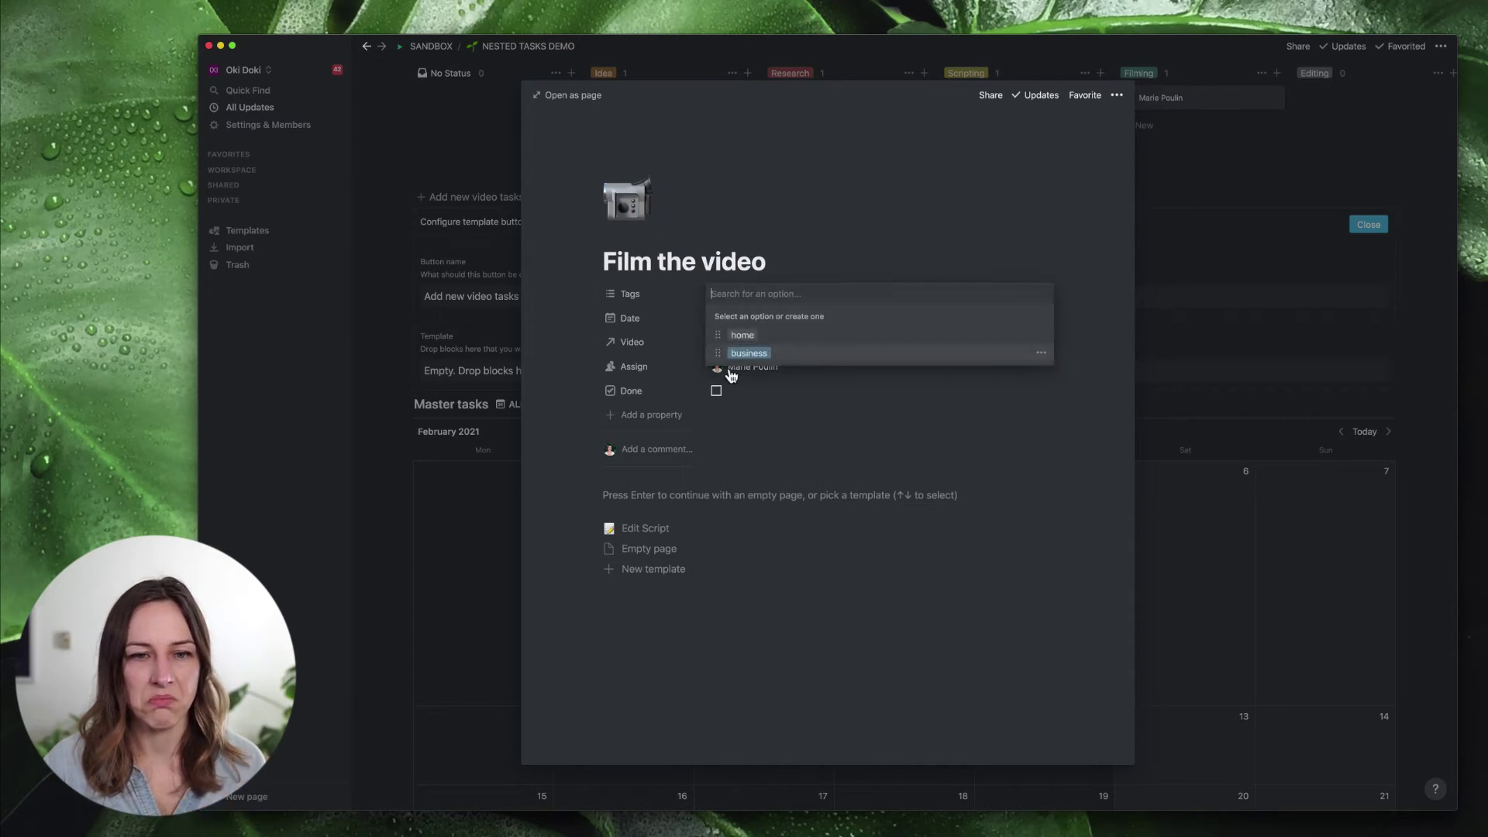
pyautogui.click(744, 353)
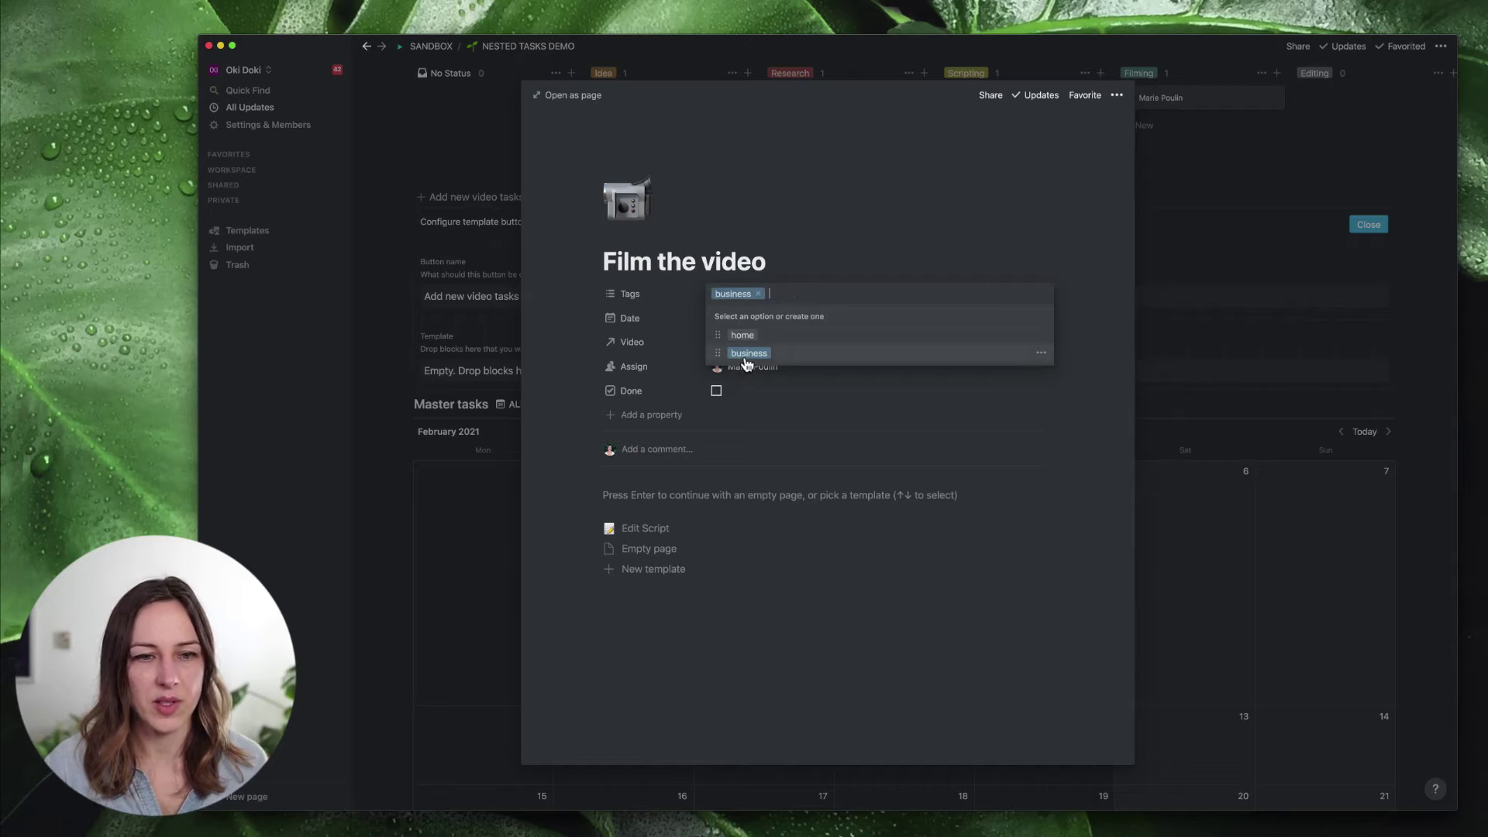
pyautogui.click(493, 546)
pyautogui.click(1136, 401)
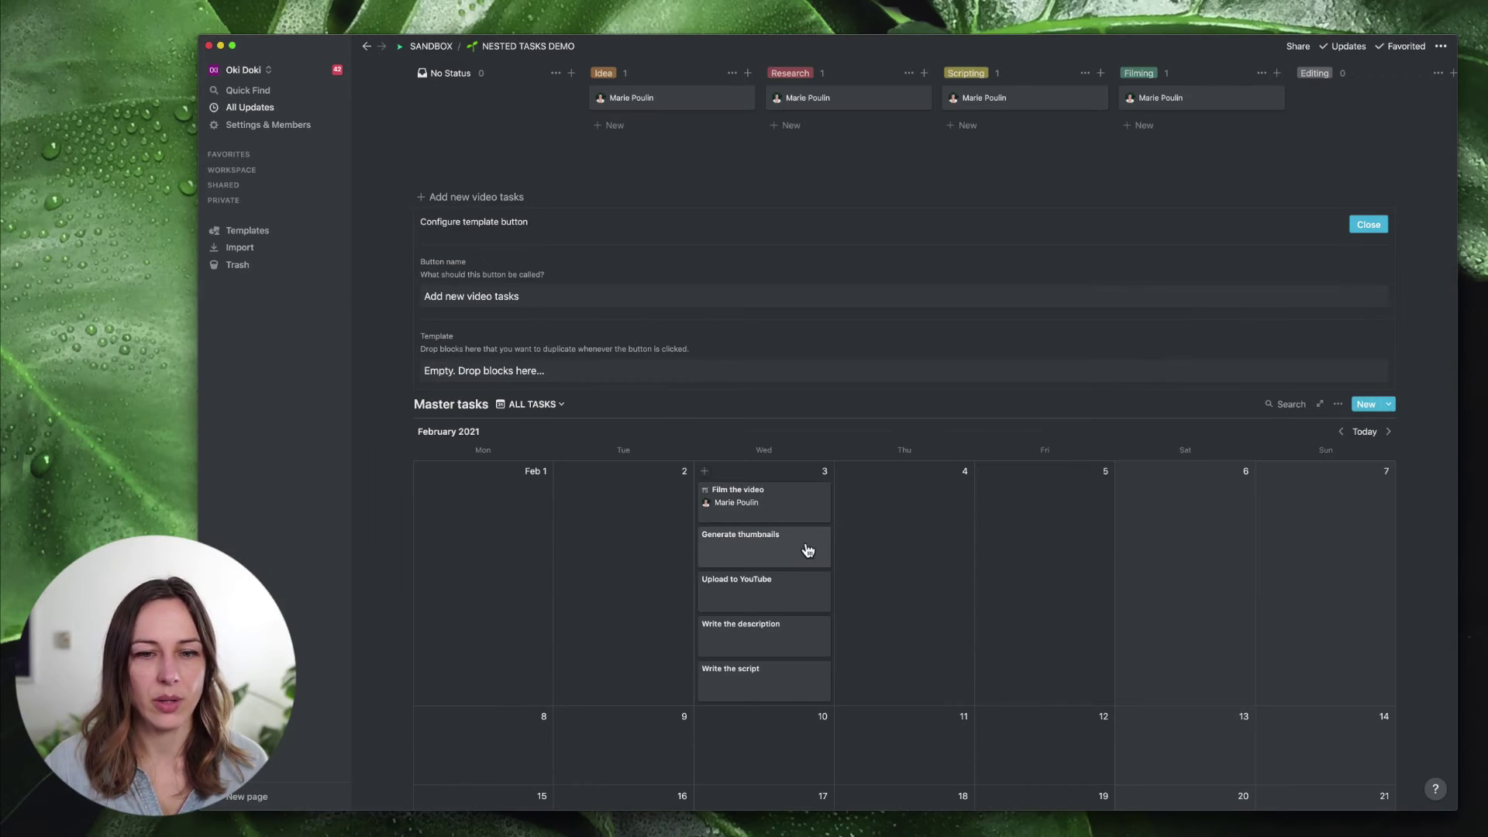
# Add an icon to Generate thumbnails and tag it business.
pyautogui.click(773, 556)
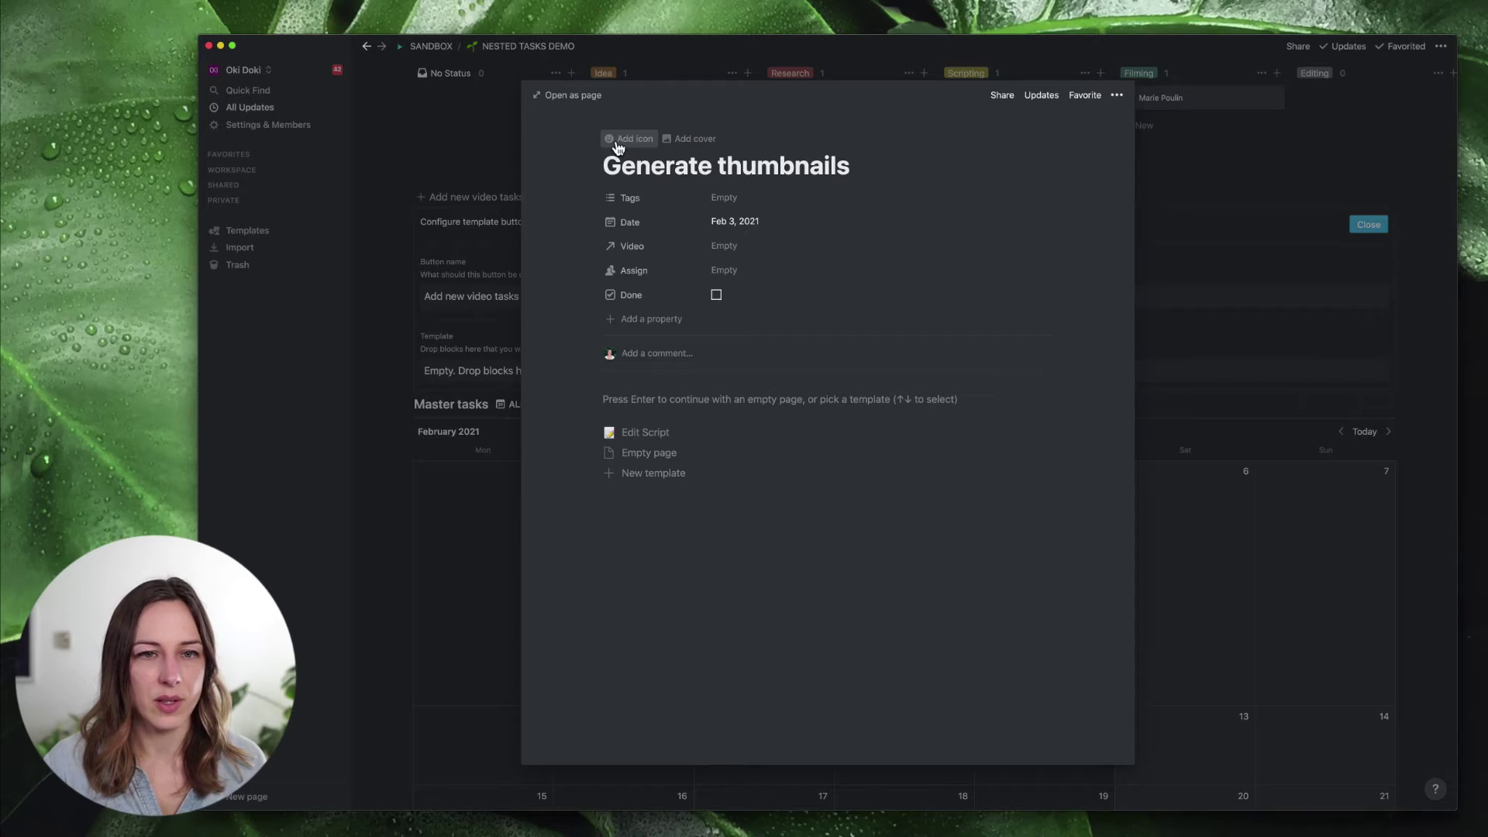
pyautogui.click(618, 147)
pyautogui.click(732, 294)
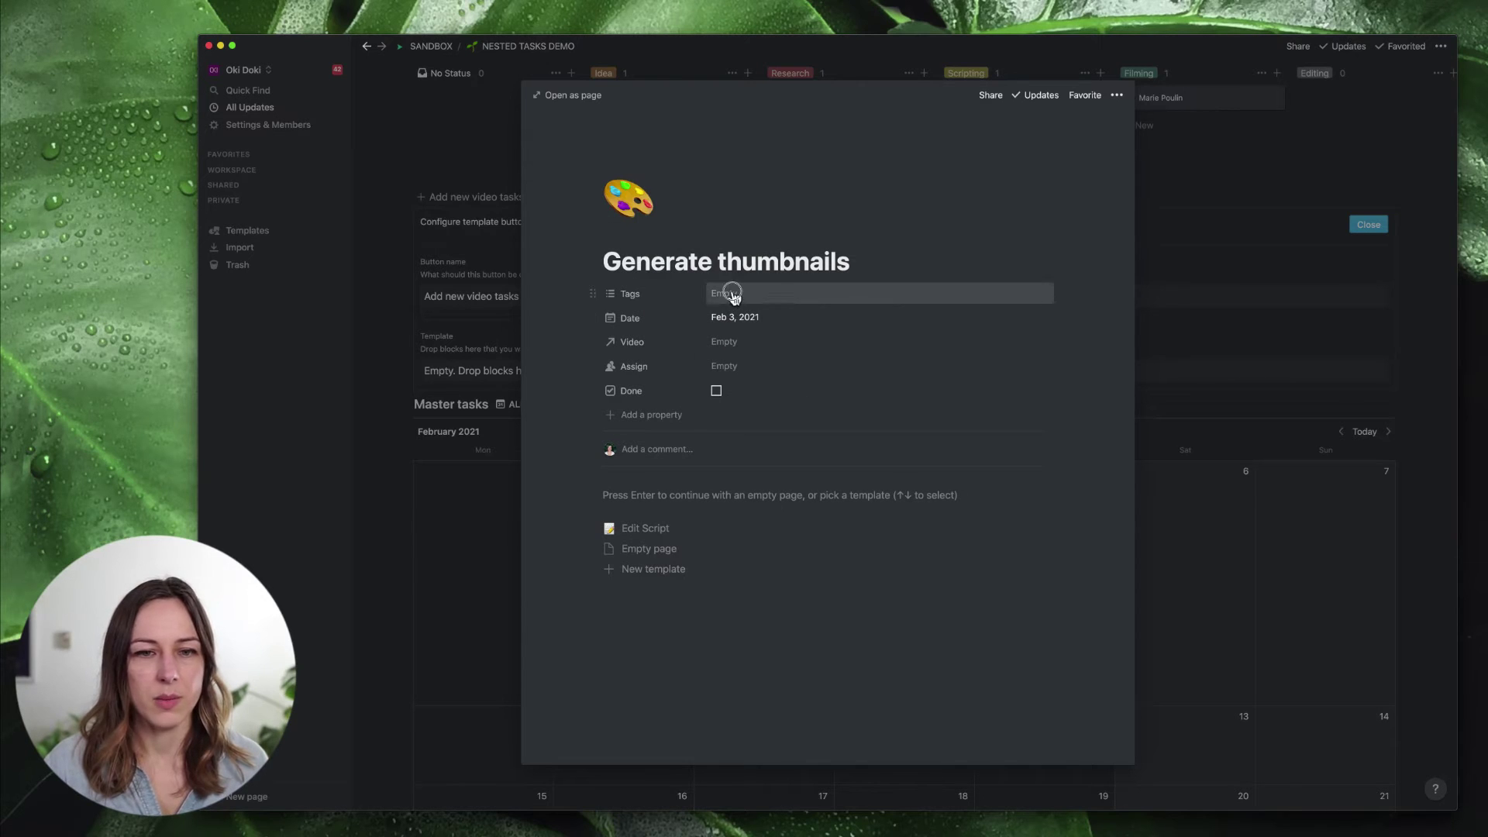
pyautogui.click(734, 355)
pyautogui.click(1160, 408)
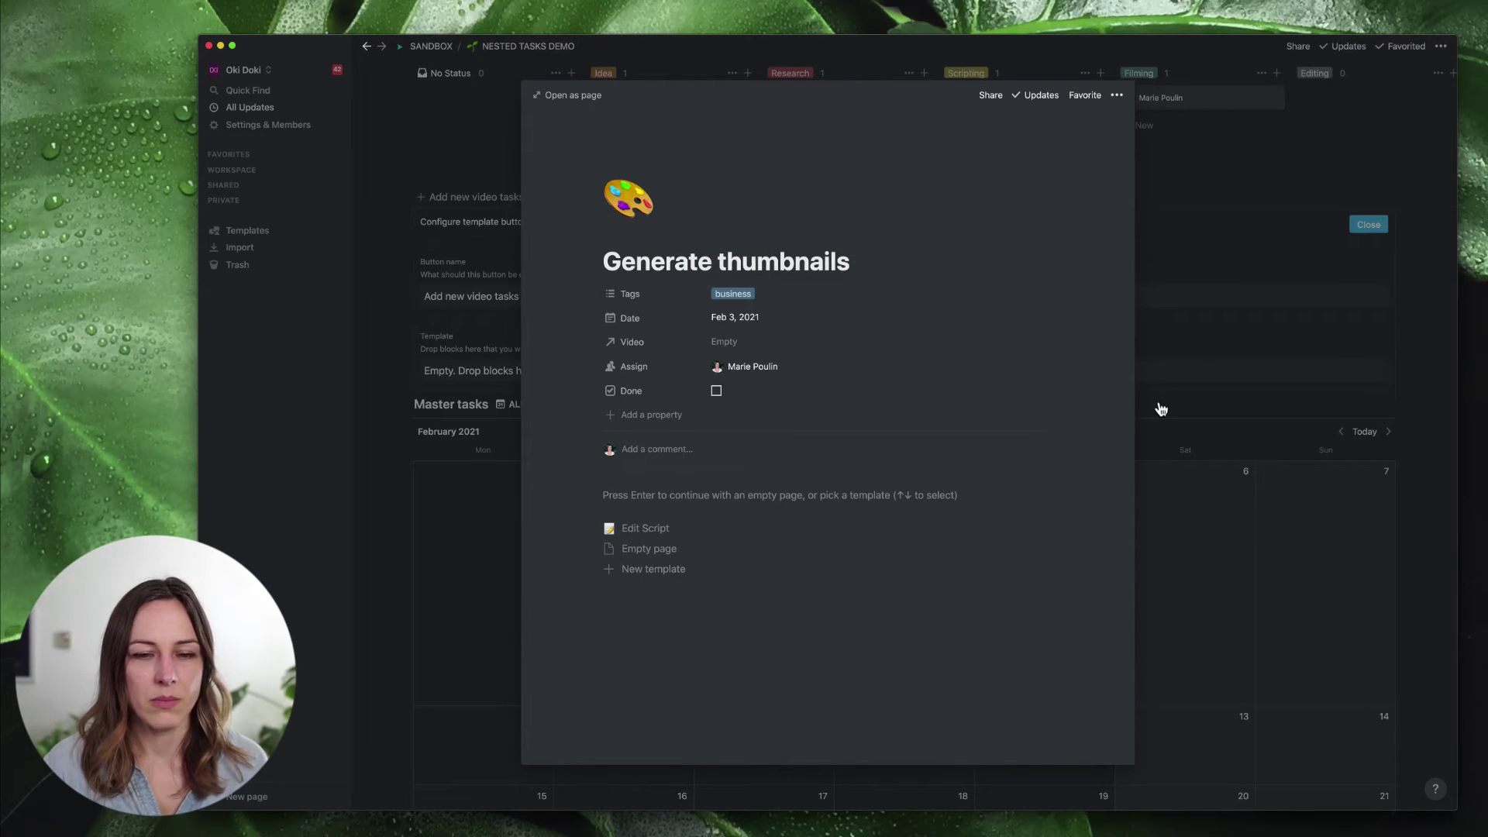
pyautogui.click(1157, 413)
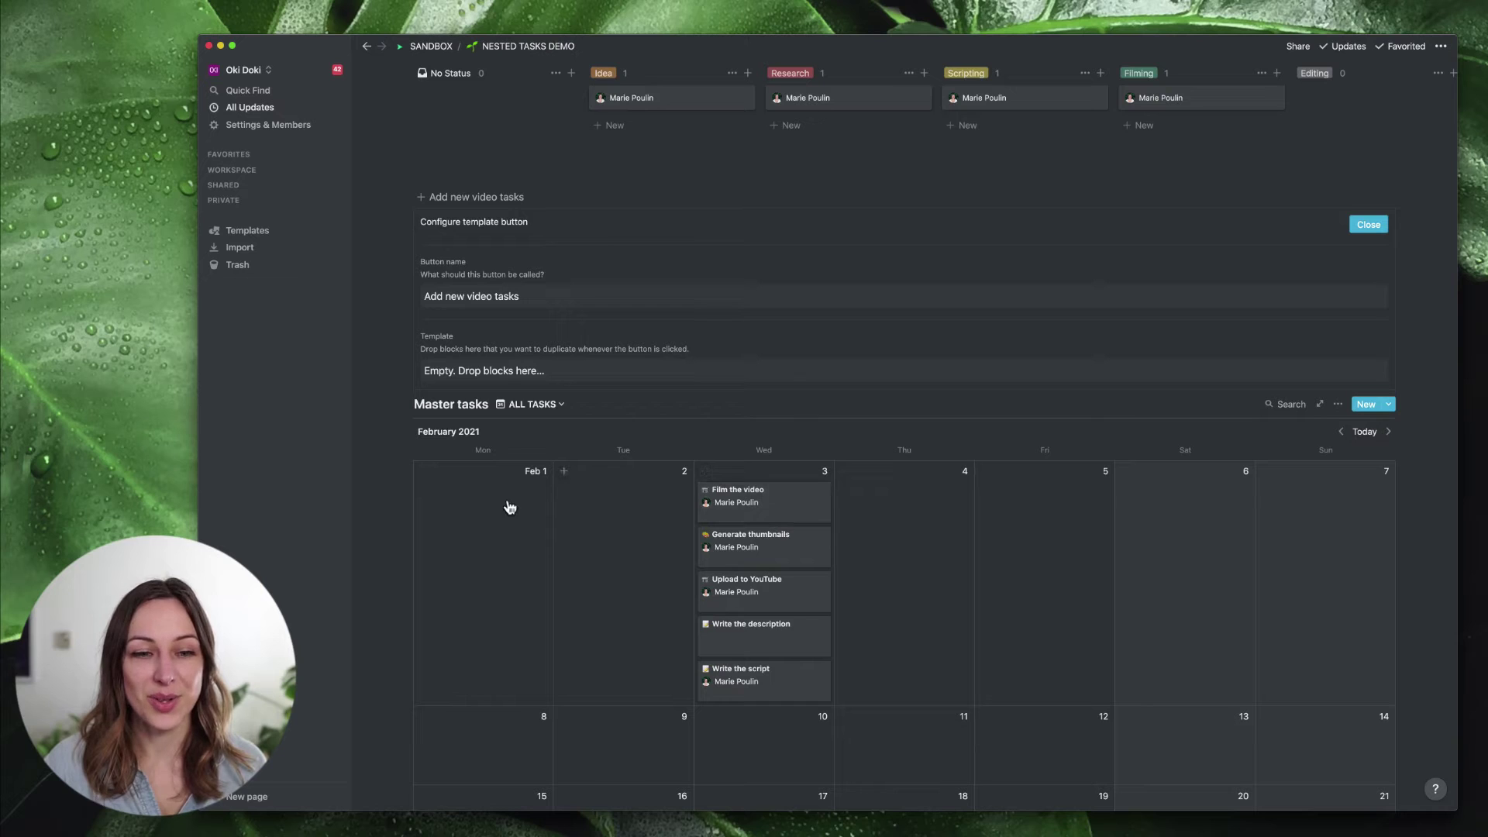
# Move the five Feb 3 task cards into the Add new video tasks template.
pyautogui.moveTo(379, 497); pyautogui.dragTo(745, 681)
pyautogui.moveTo(806, 506); pyautogui.dragTo(474, 373)
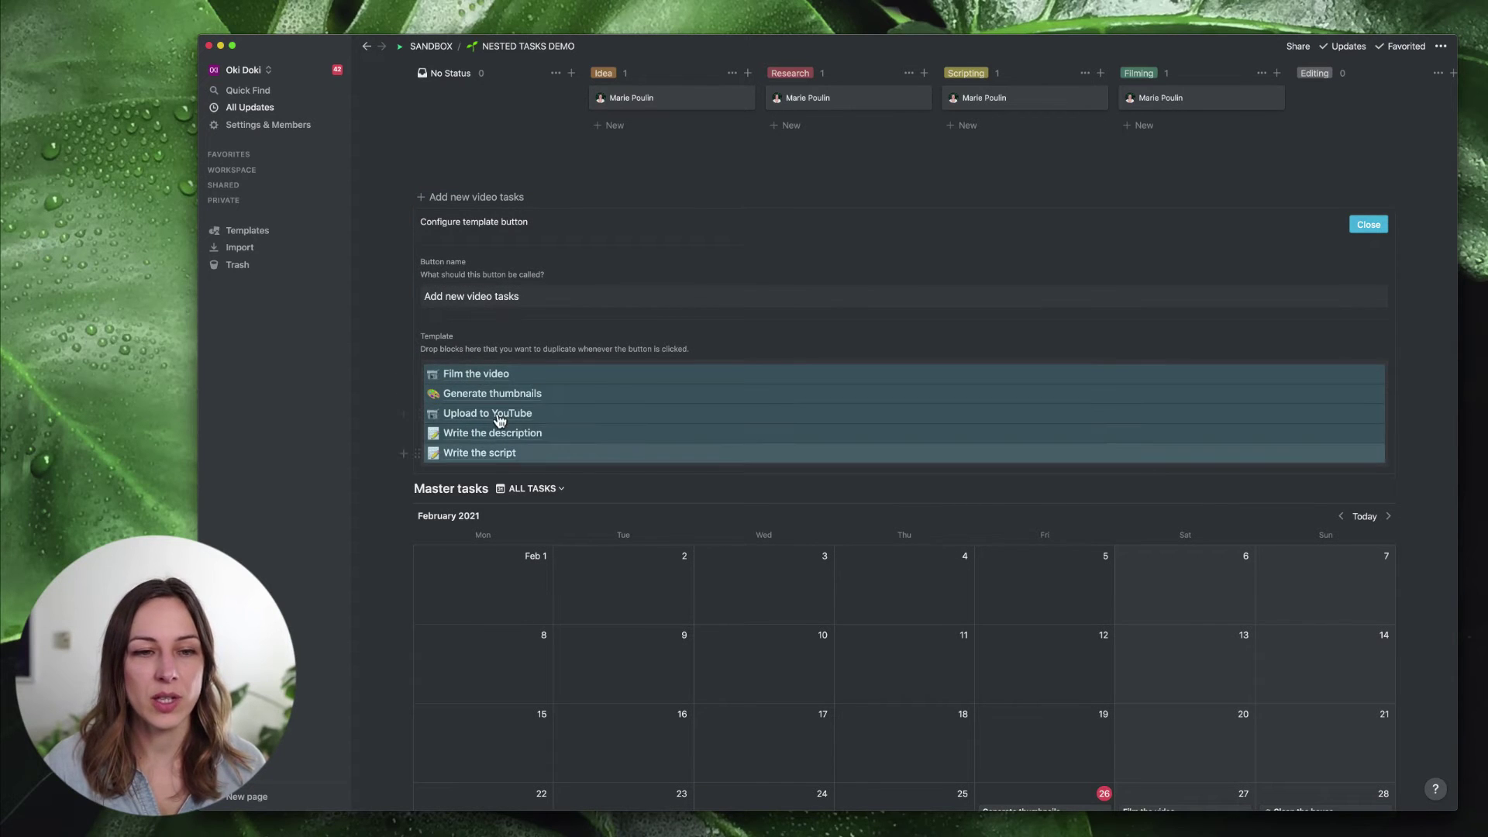
pyautogui.click(395, 409)
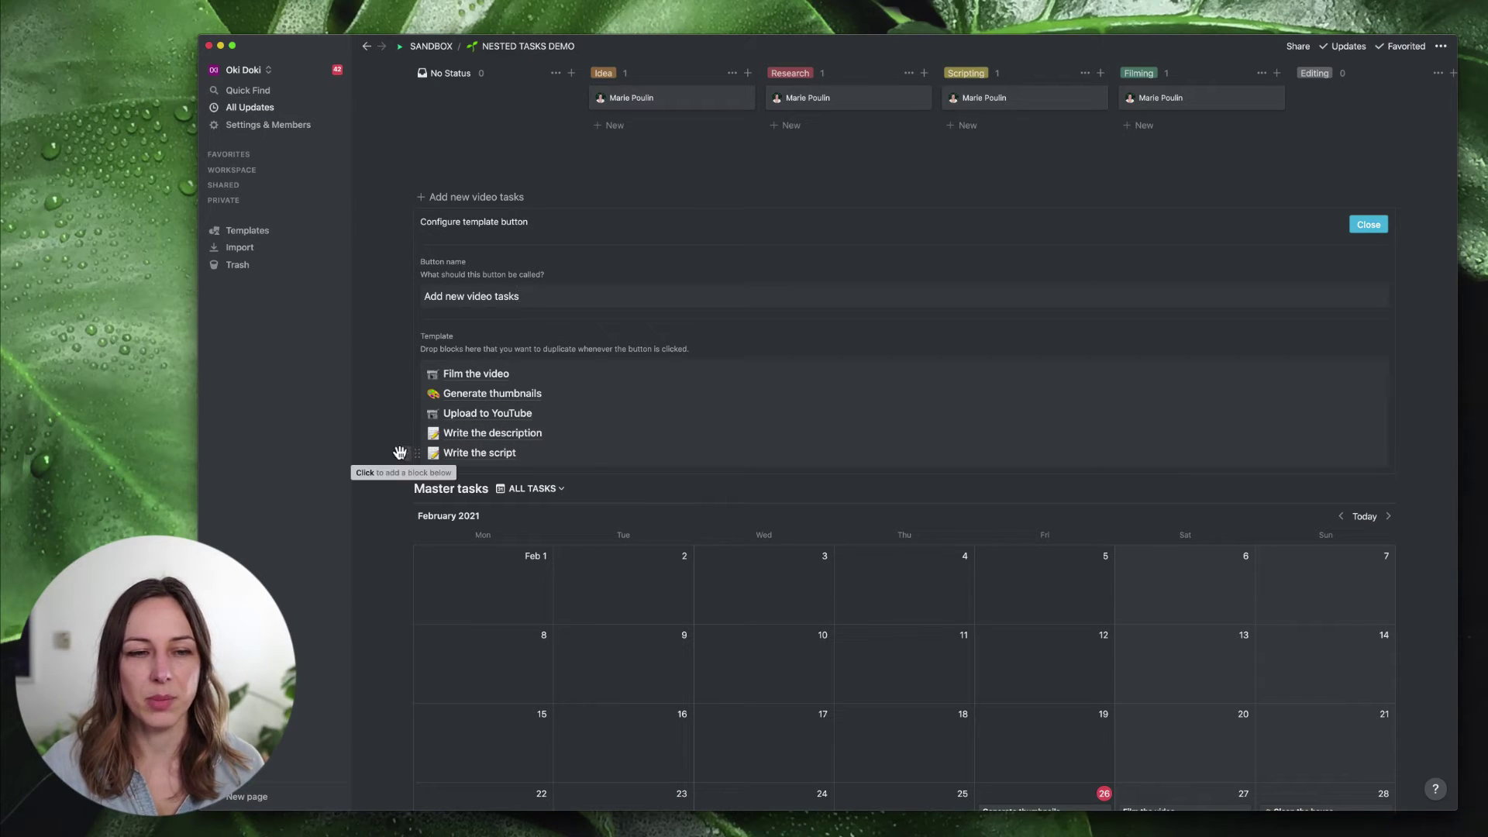
# Add an empty block at the top of the template and close the button settings.
pyautogui.click(399, 453)
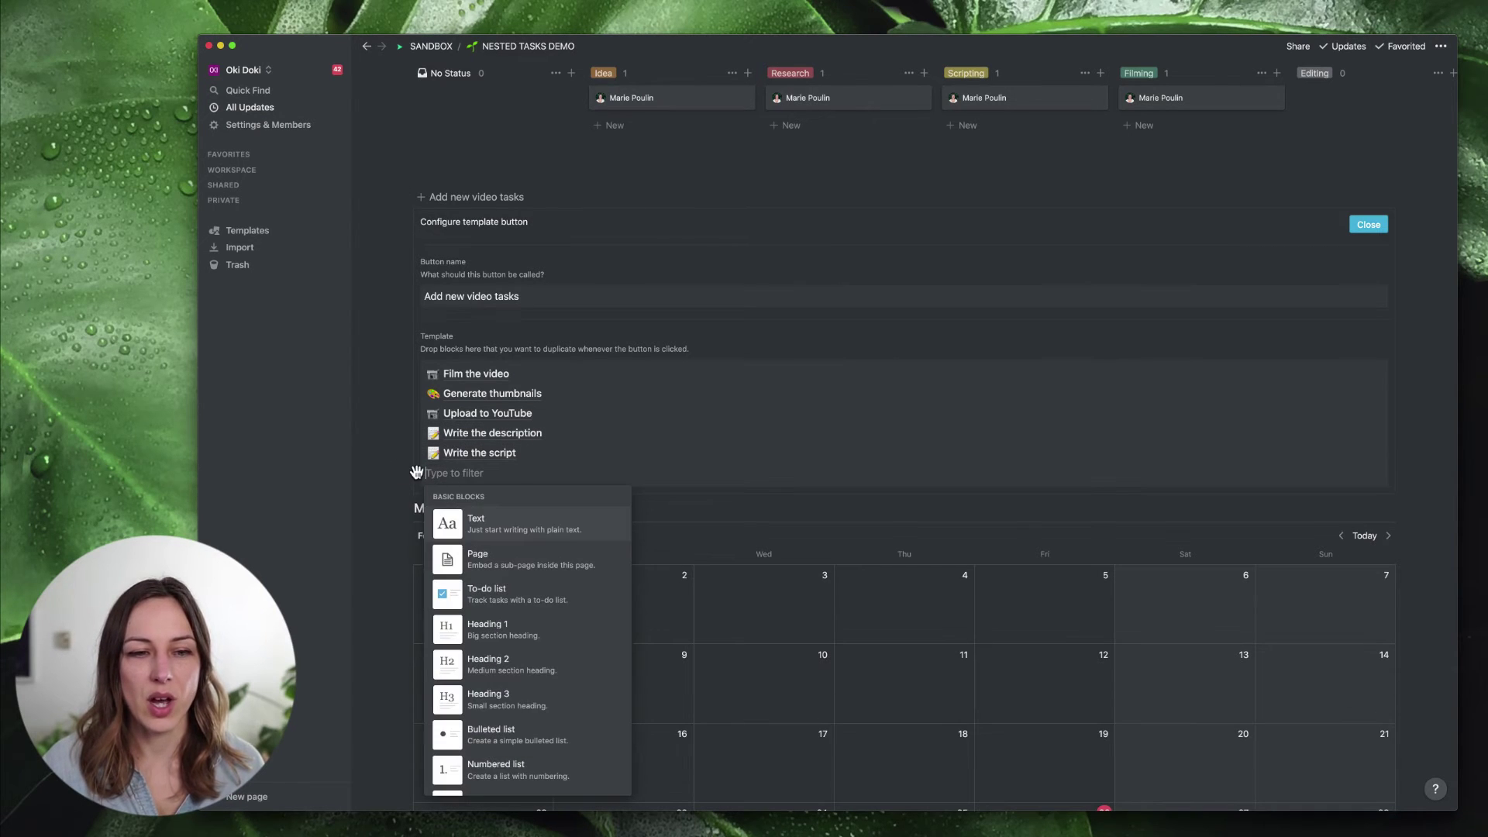
pyautogui.press('Escape')
pyautogui.moveTo(418, 475); pyautogui.dragTo(424, 369)
pyautogui.click(442, 374)
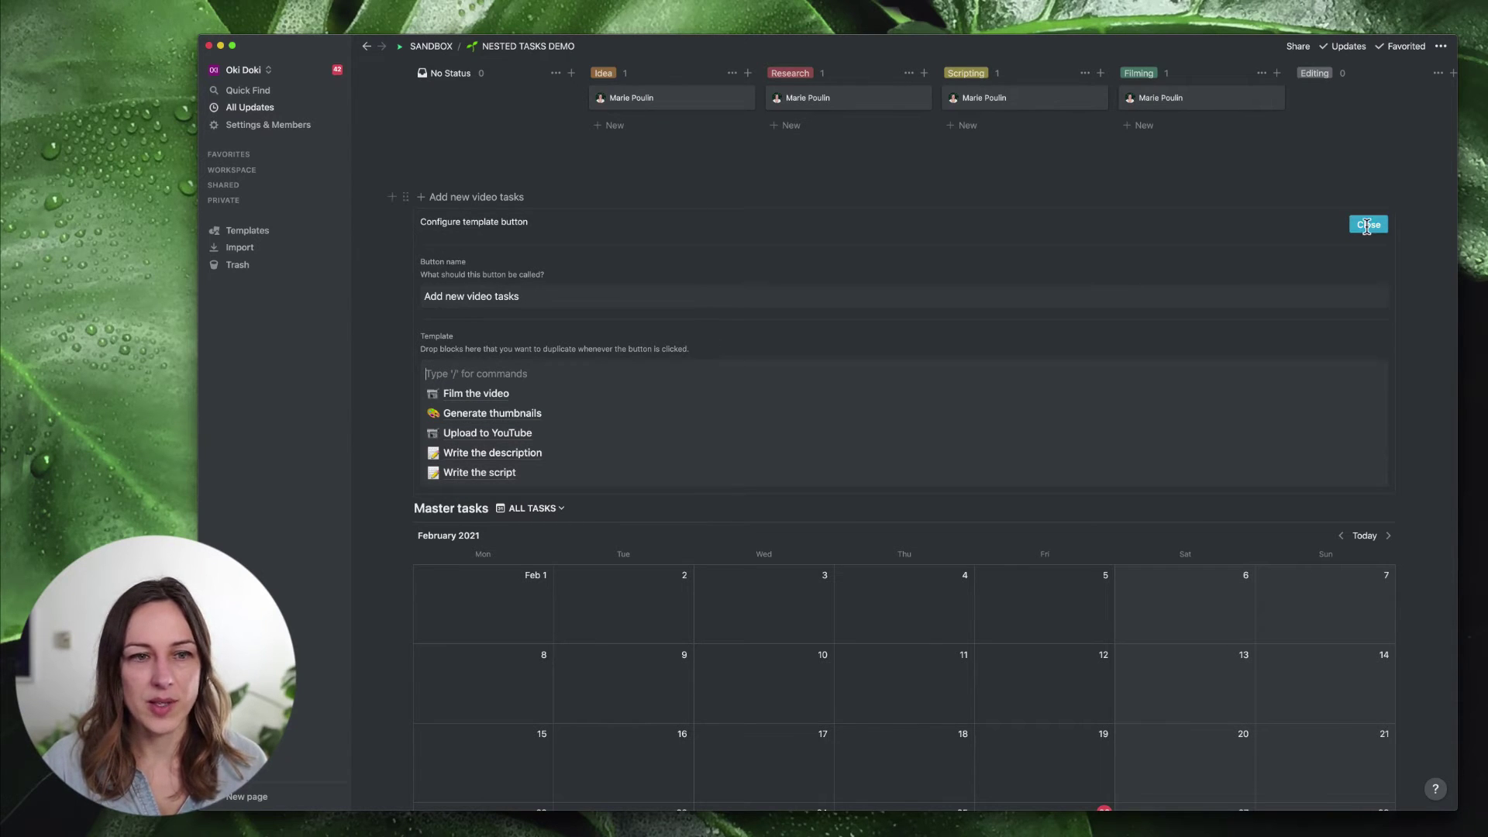
pyautogui.click(1369, 224)
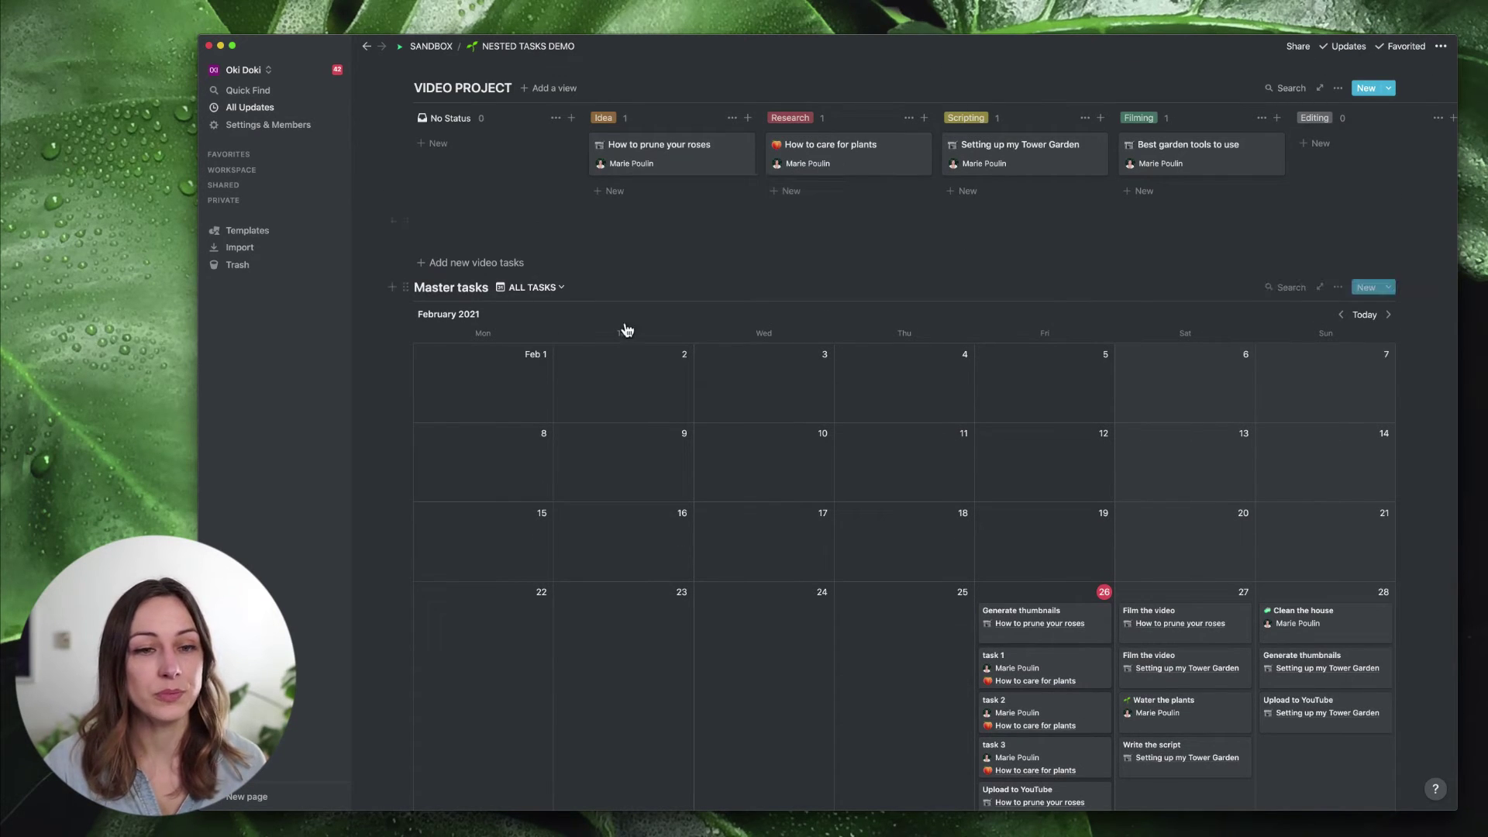
# Switch Master tasks to the Current Video view and filter it on the Video property.
pyautogui.click(556, 291)
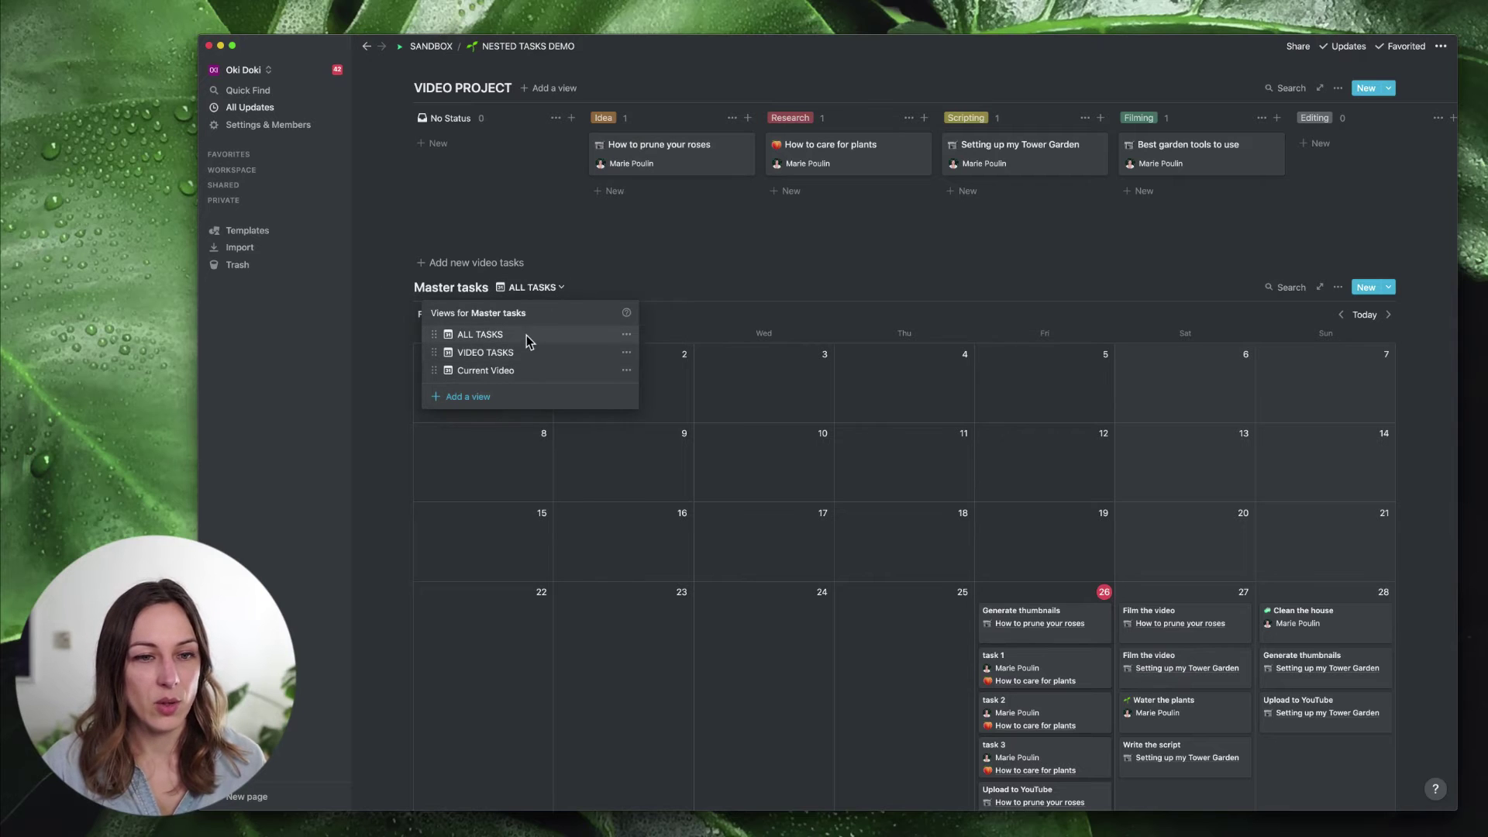
pyautogui.click(496, 368)
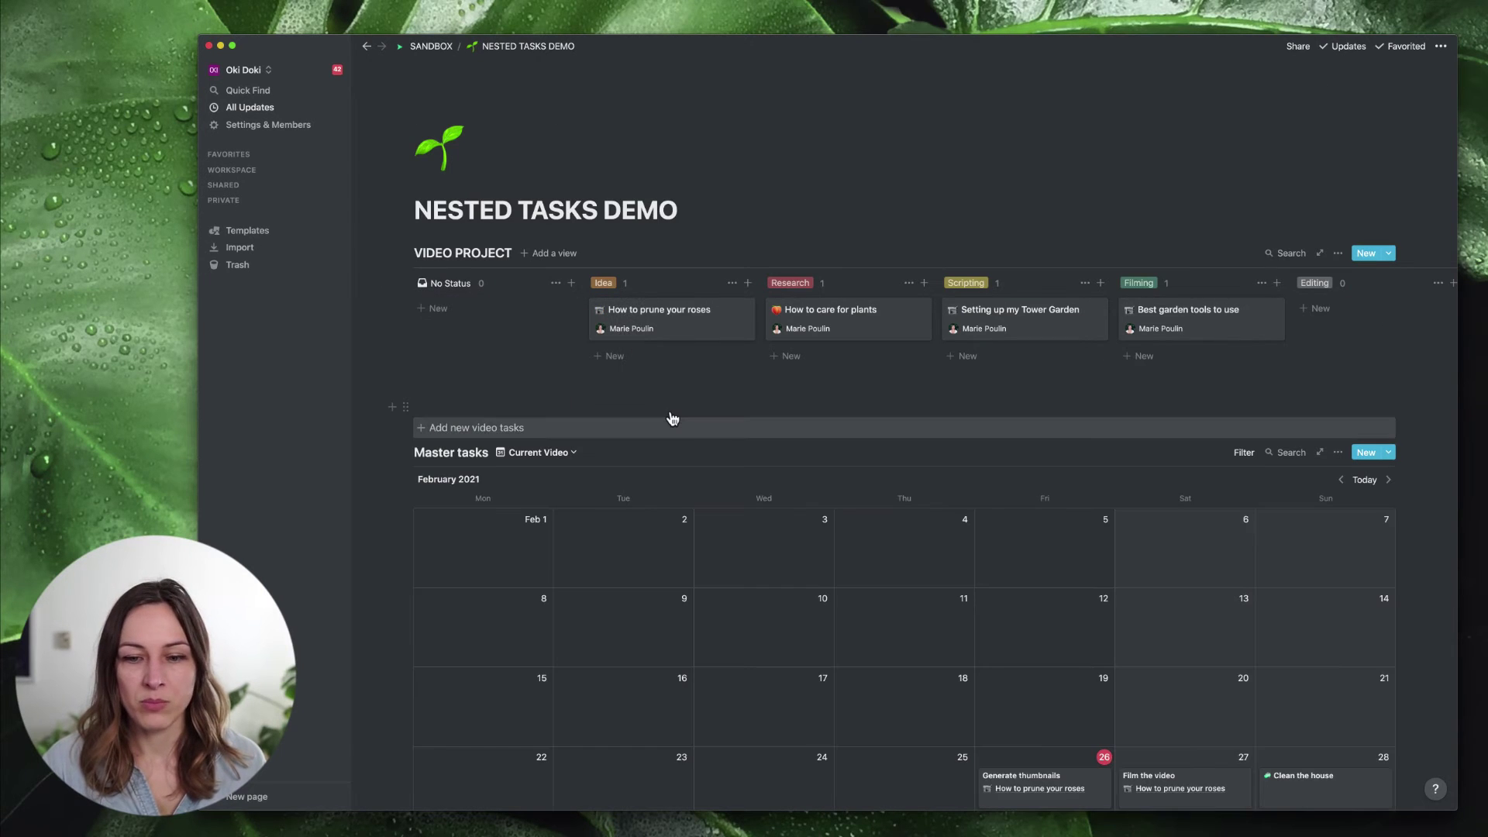
pyautogui.click(1245, 452)
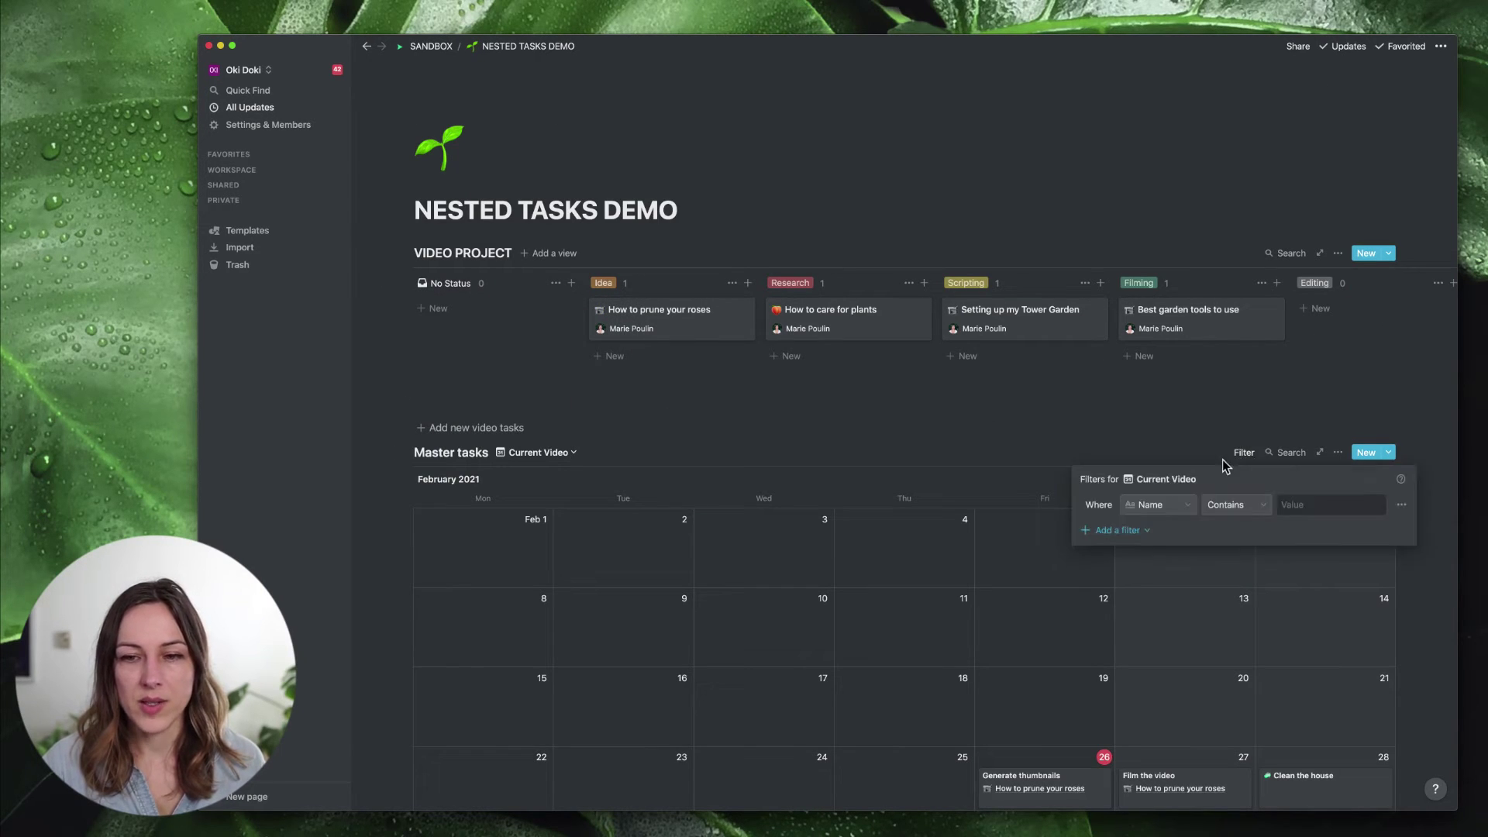
pyautogui.click(1183, 511)
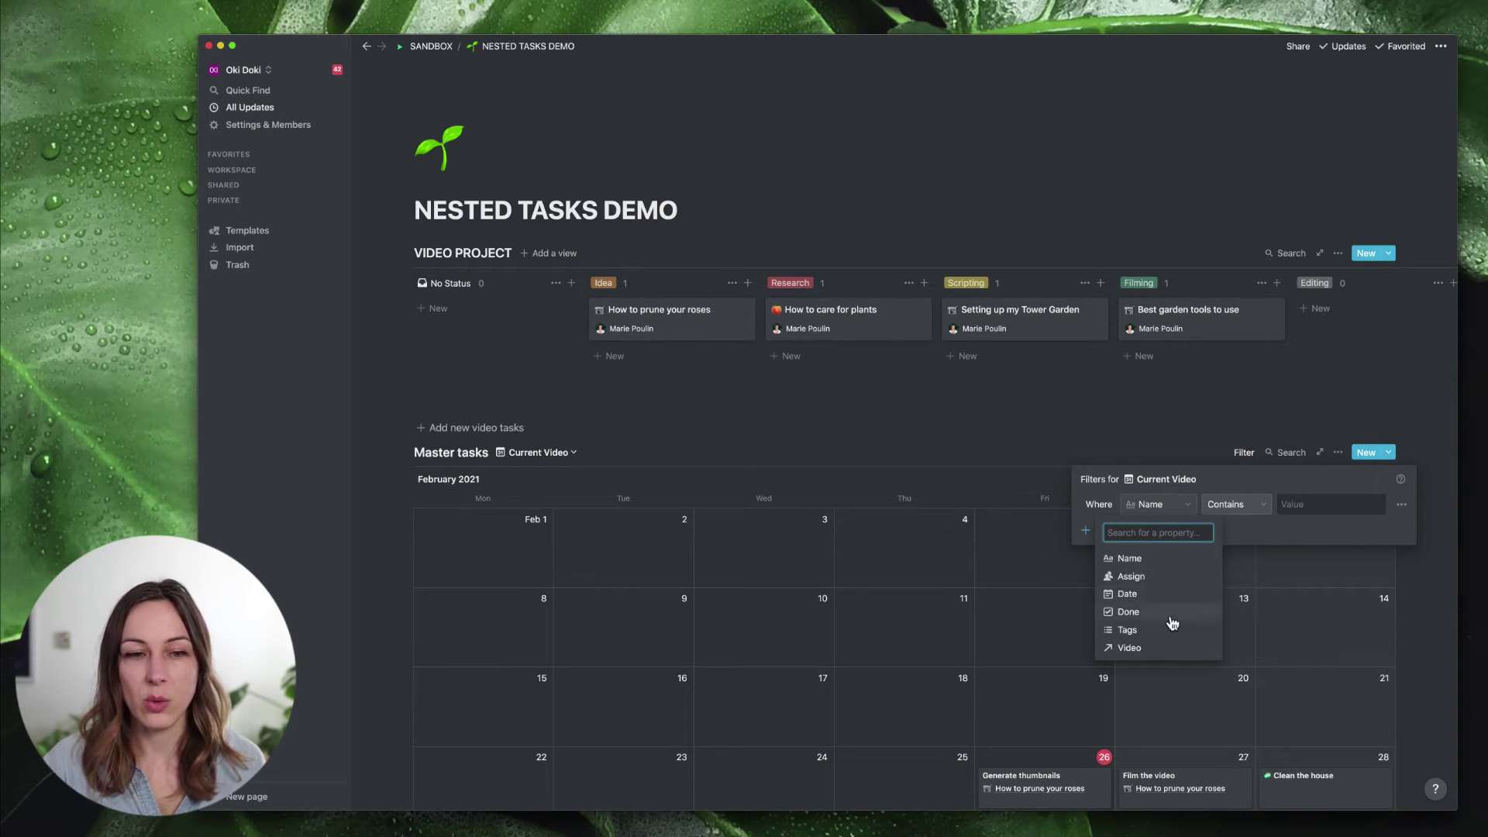
pyautogui.click(1148, 649)
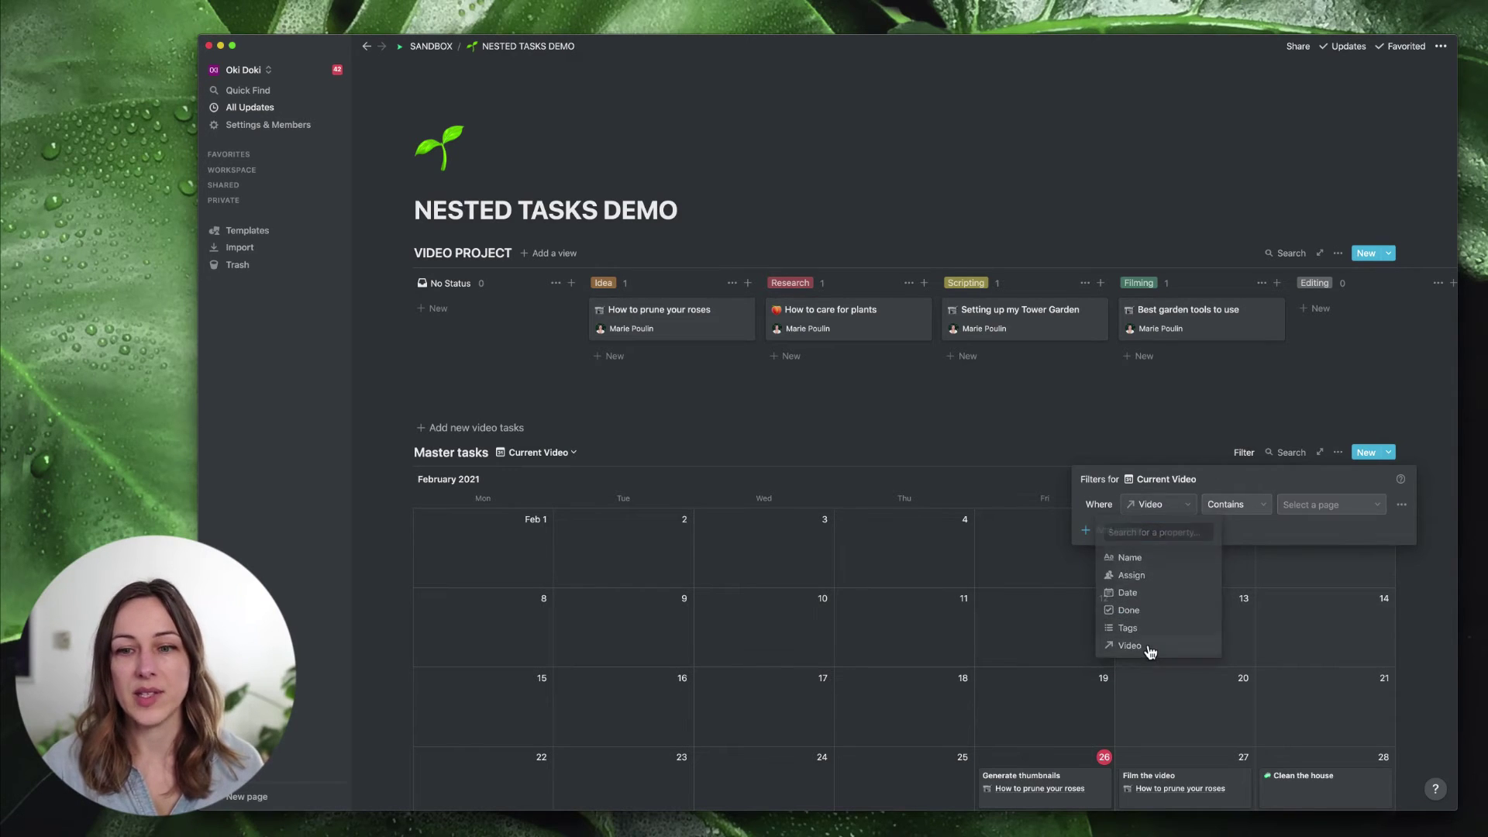
pyautogui.click(1191, 505)
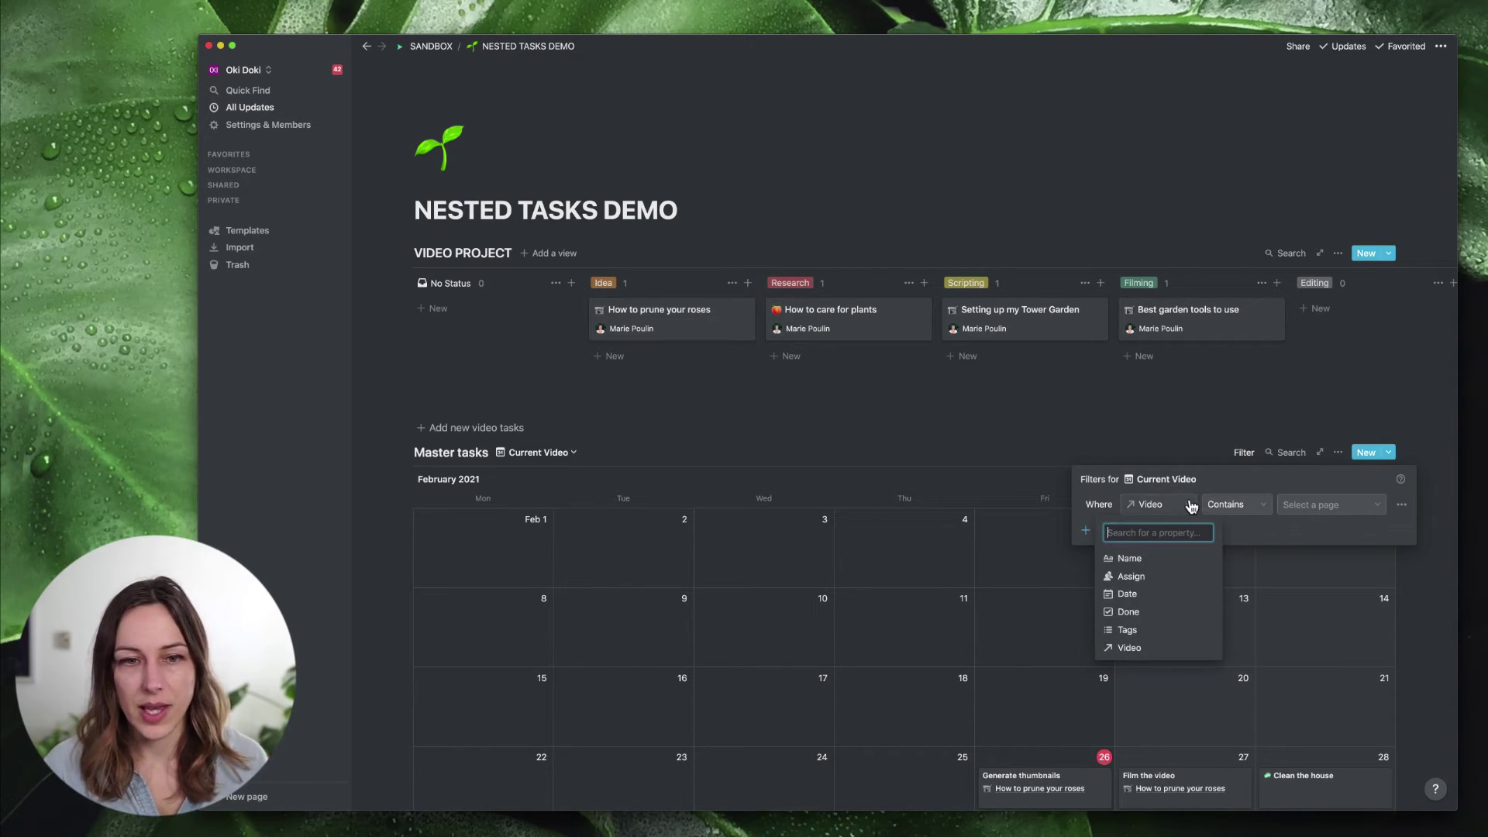
pyautogui.click(791, 445)
# Add a 'Fancy new video' card to the Idea column.
pyautogui.click(617, 357)
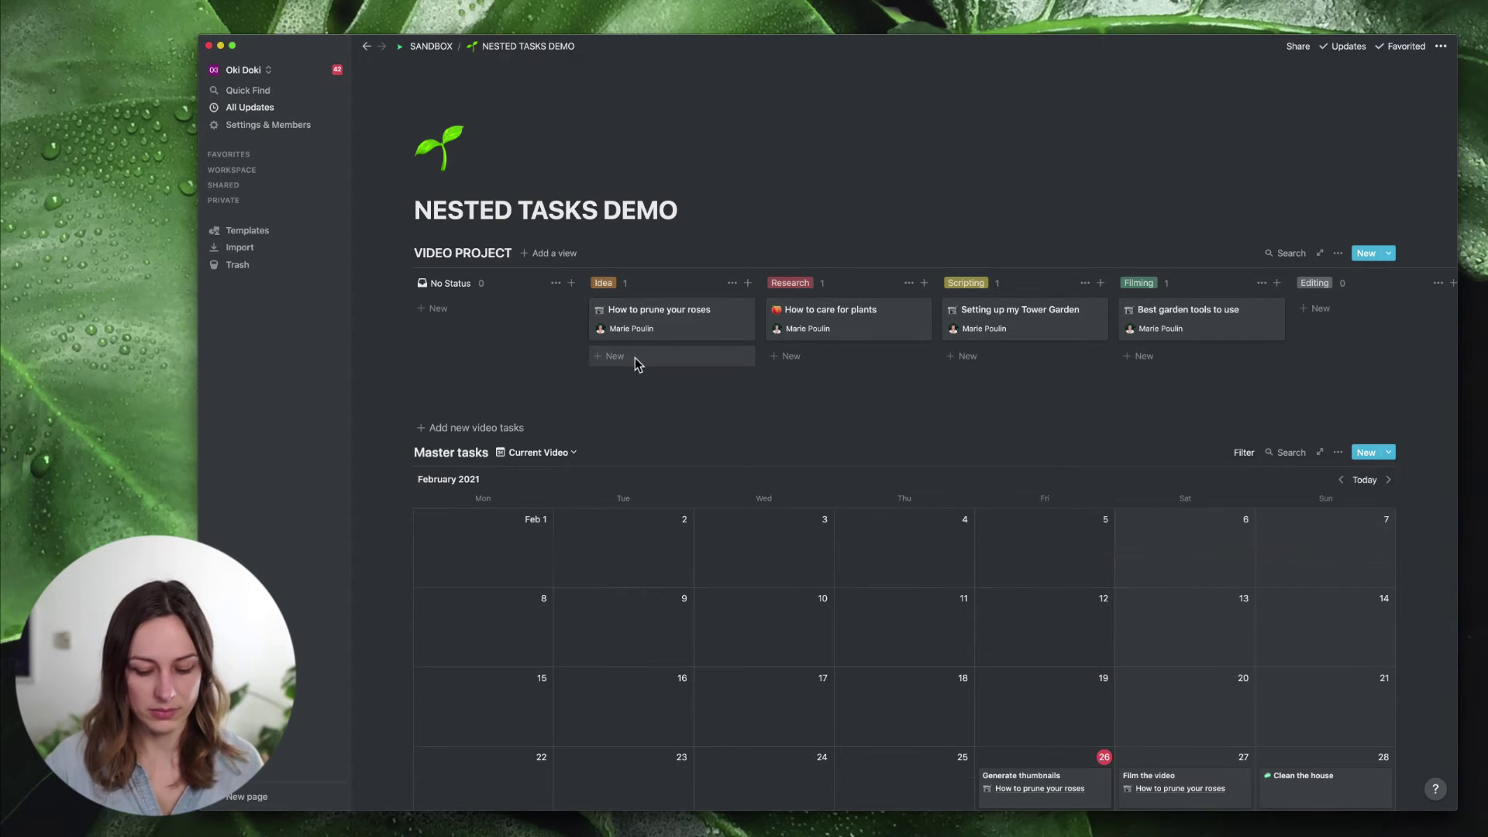
pyautogui.write('Fancy new video')
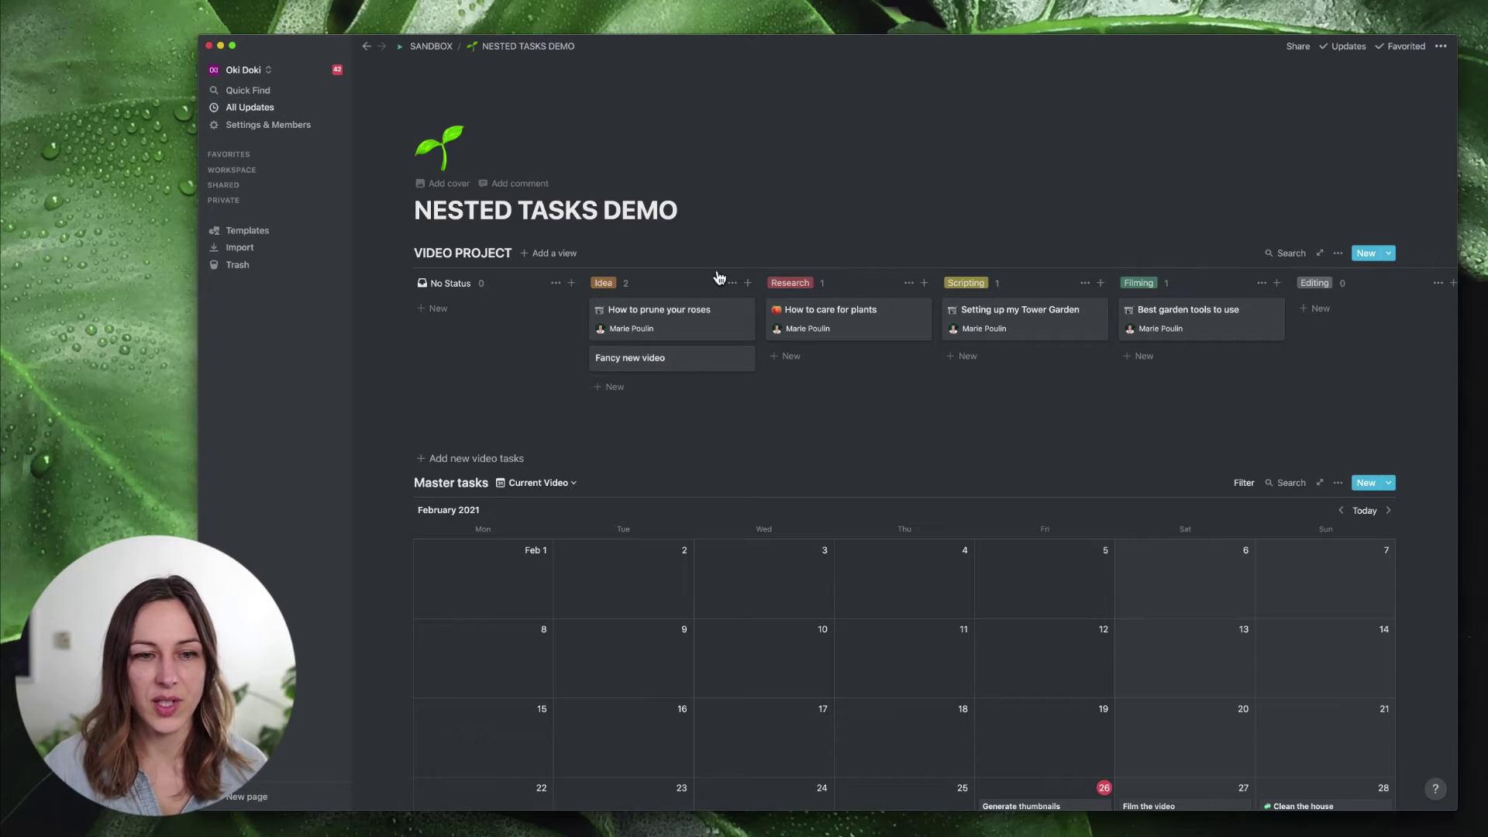
pyautogui.click(532, 440)
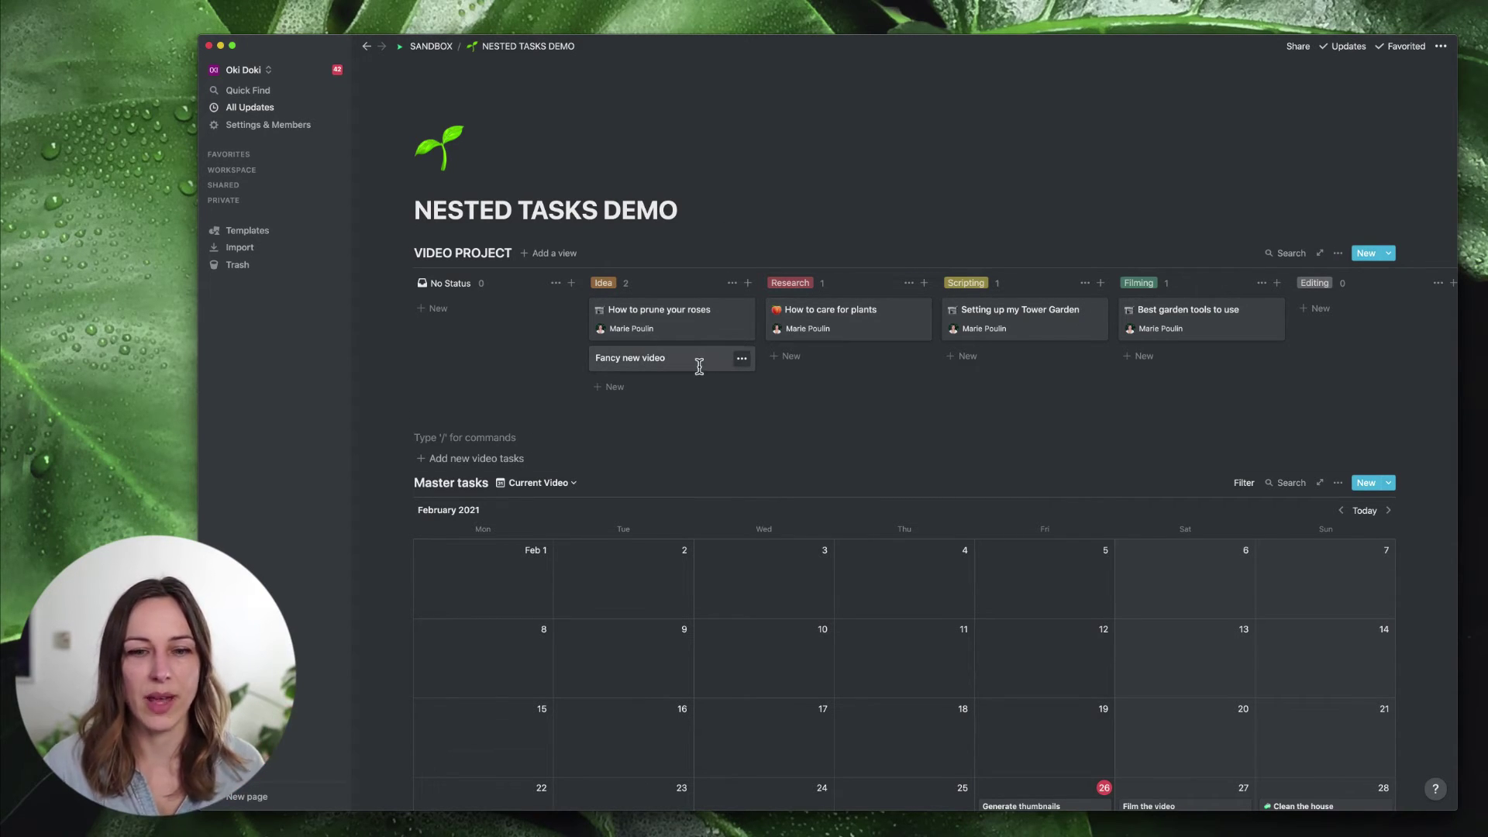
pyautogui.scroll(-3, 682, 457)
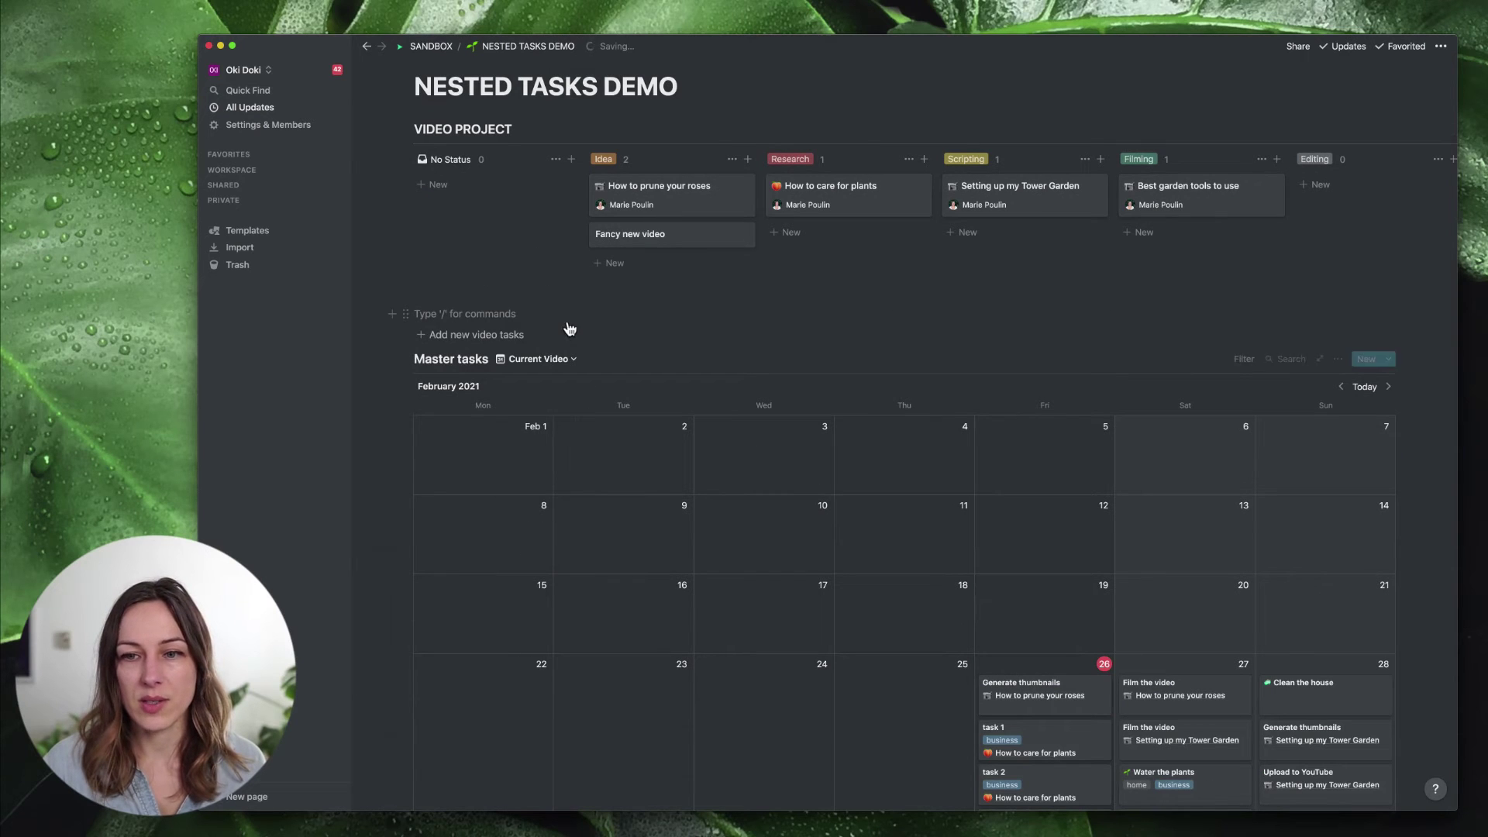
# Filter the Current Video calendar to the Fancy new video page.
pyautogui.click(1241, 360)
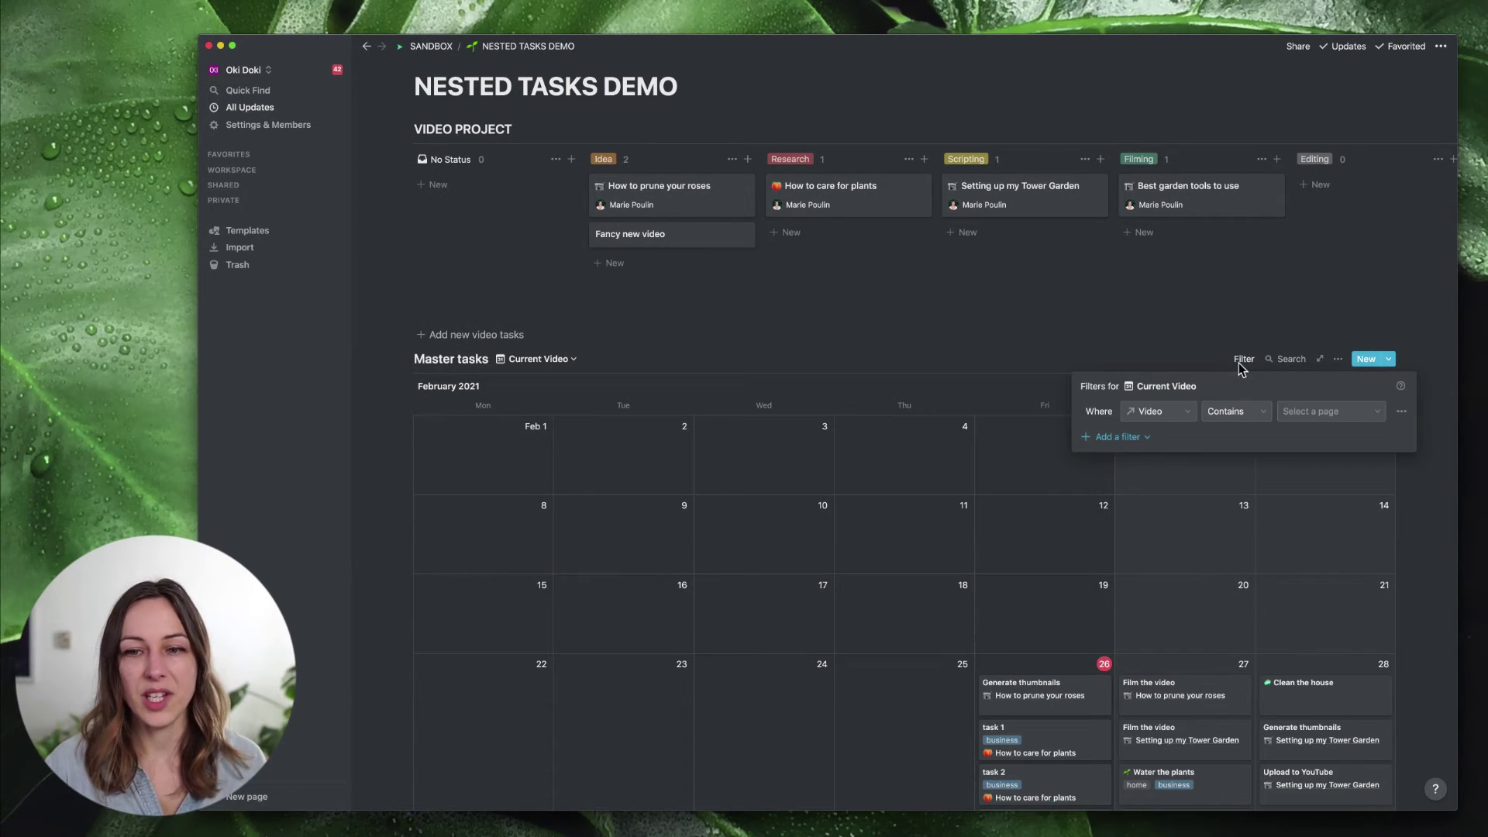
pyautogui.click(1327, 415)
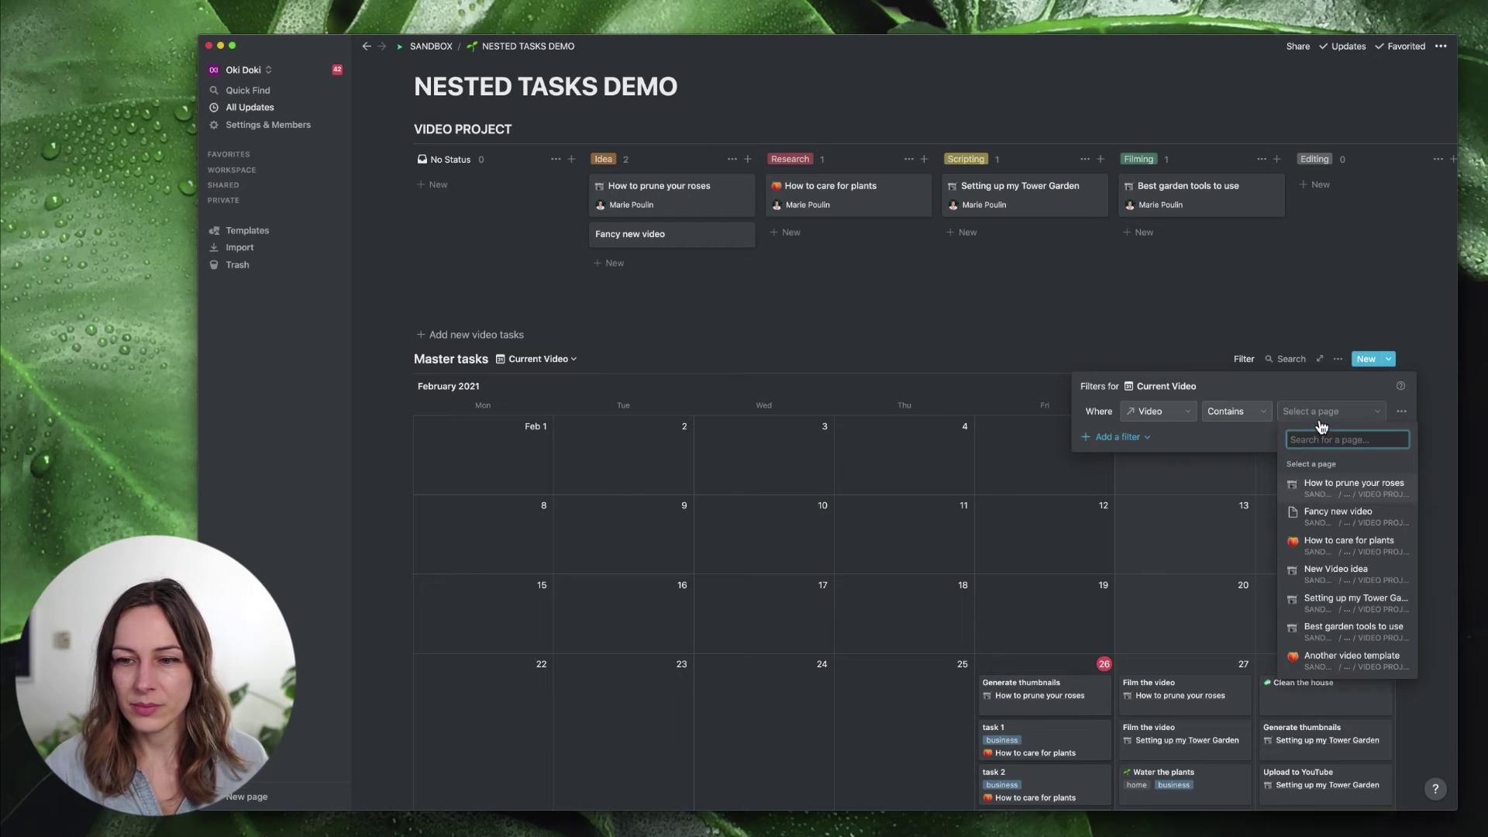
pyautogui.click(1338, 514)
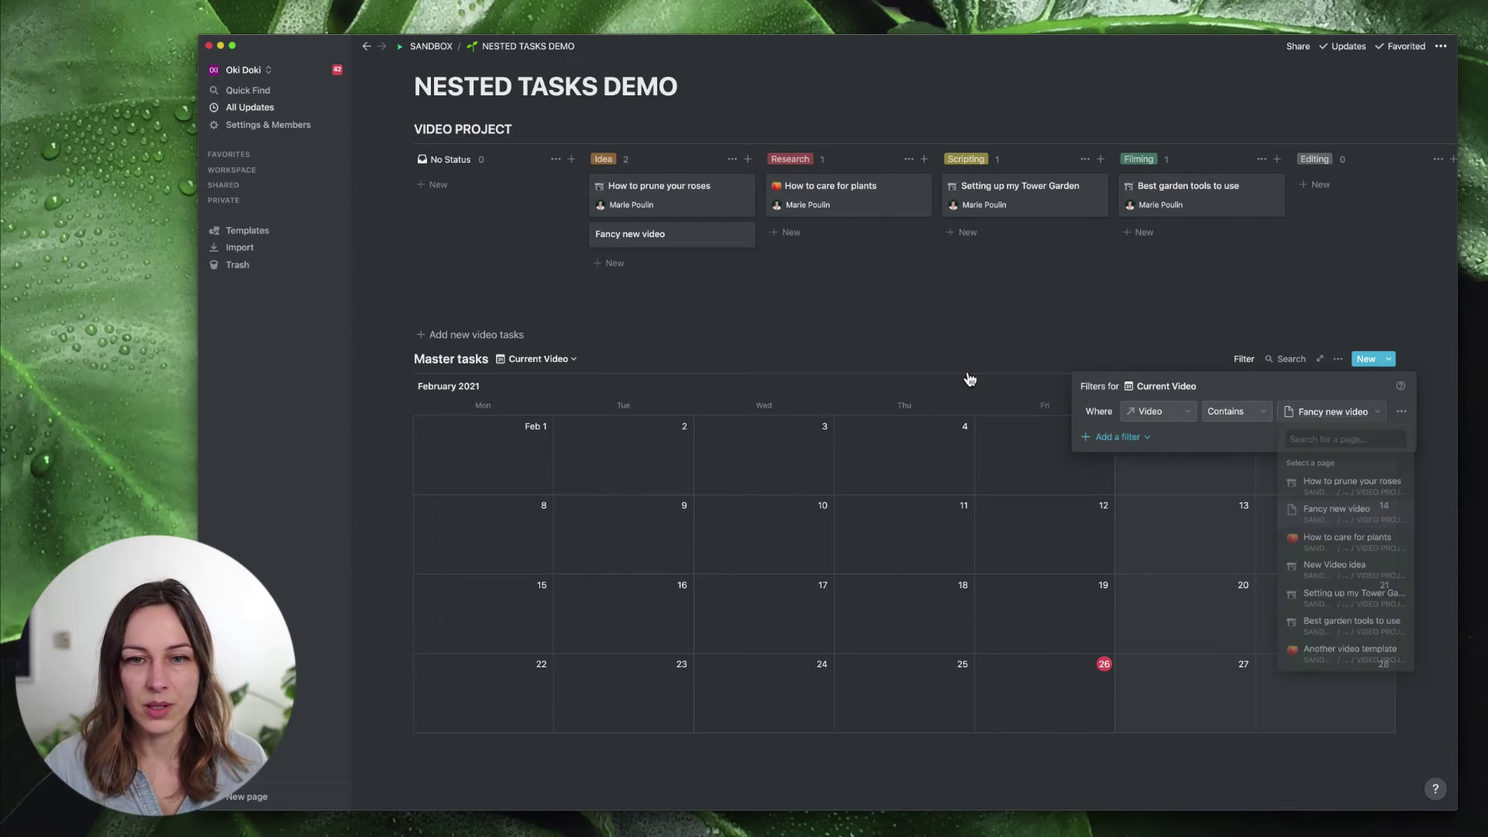
pyautogui.click(924, 359)
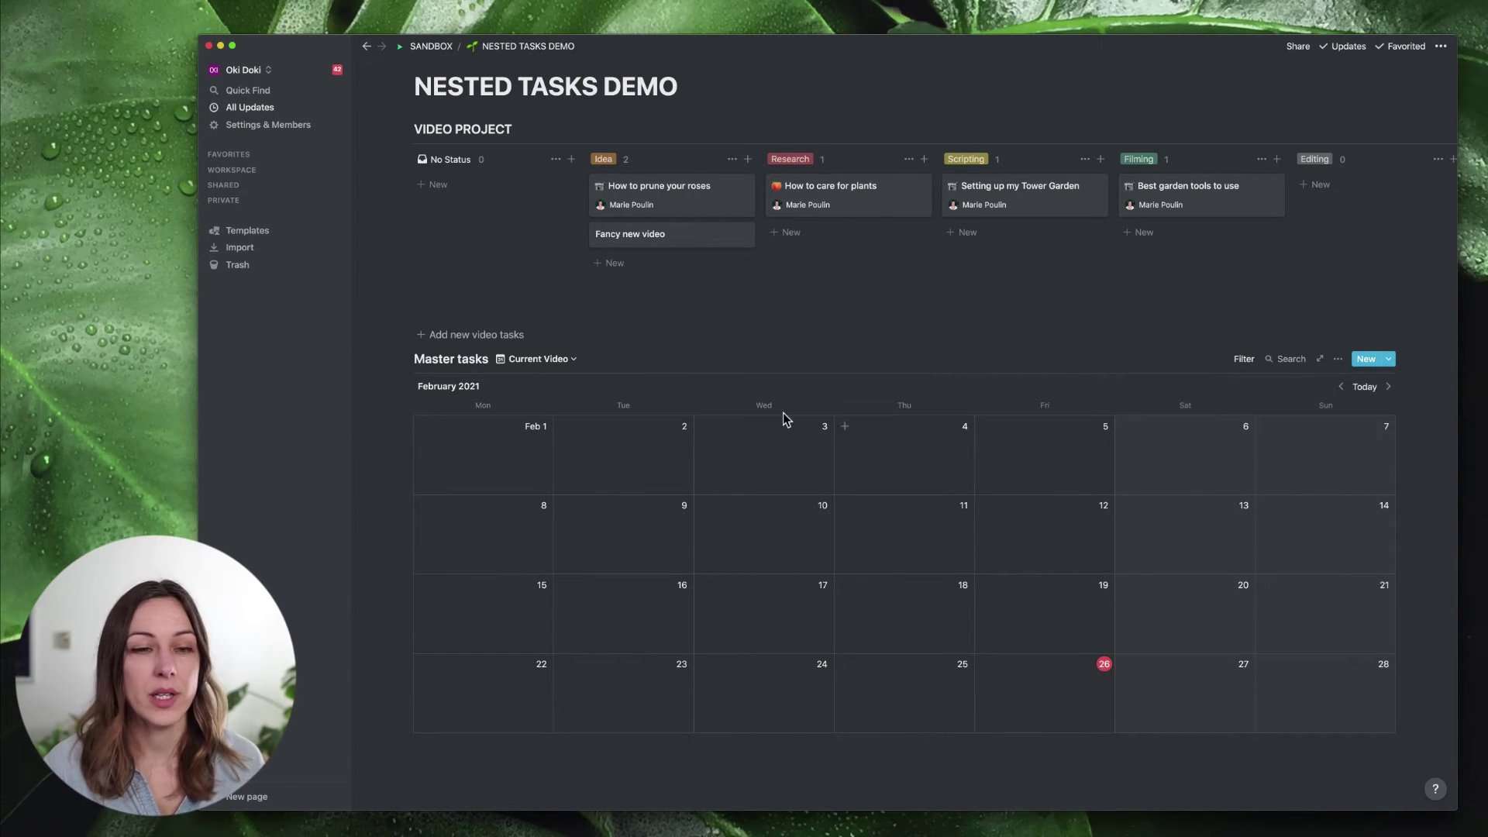
# Generate the five video tasks from the template, select the inserted blocks, and check Film the video.
pyautogui.click(461, 335)
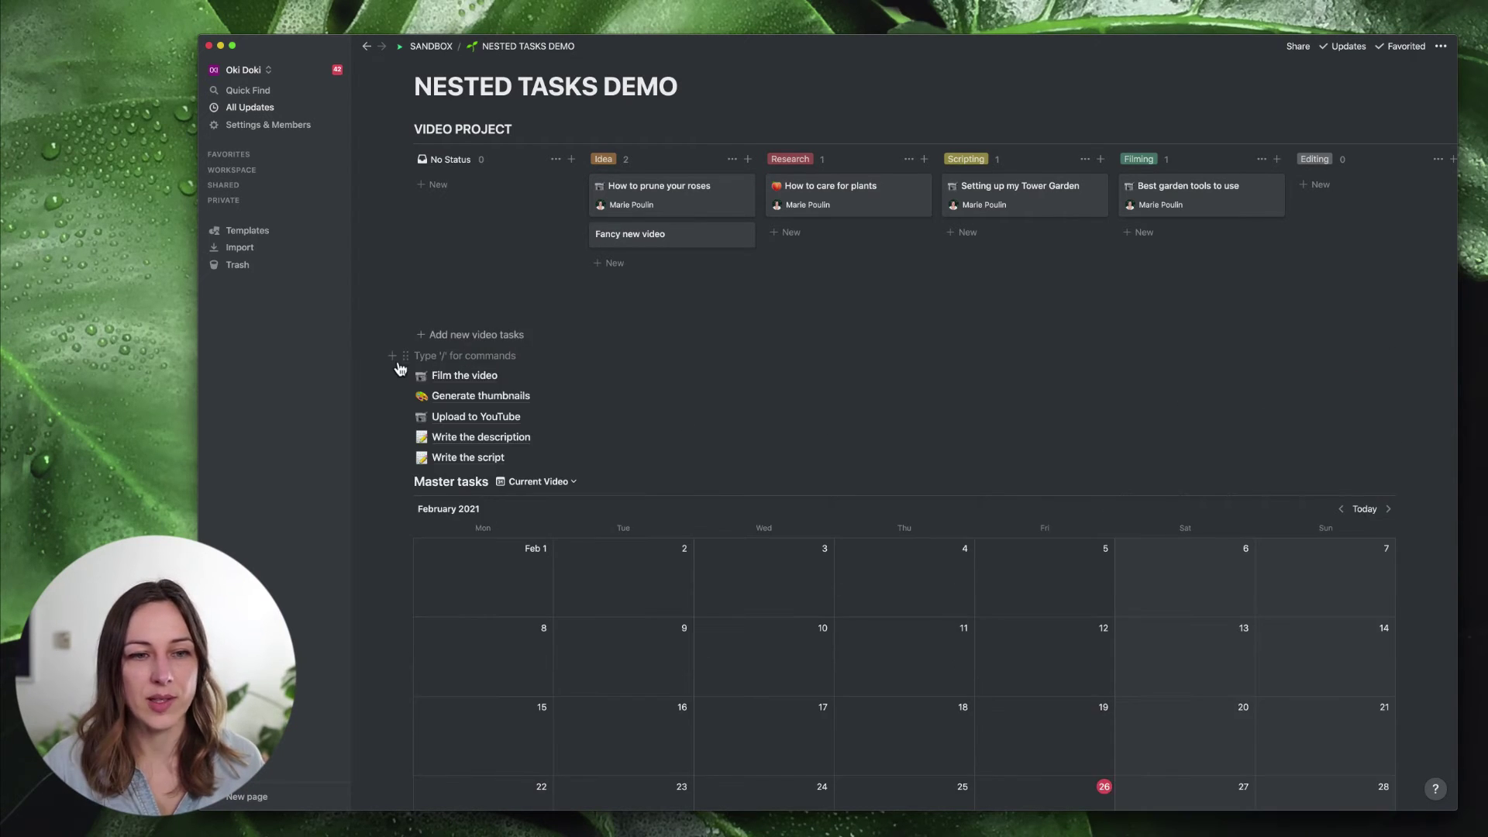
pyautogui.moveTo(364, 382); pyautogui.dragTo(1005, 721)
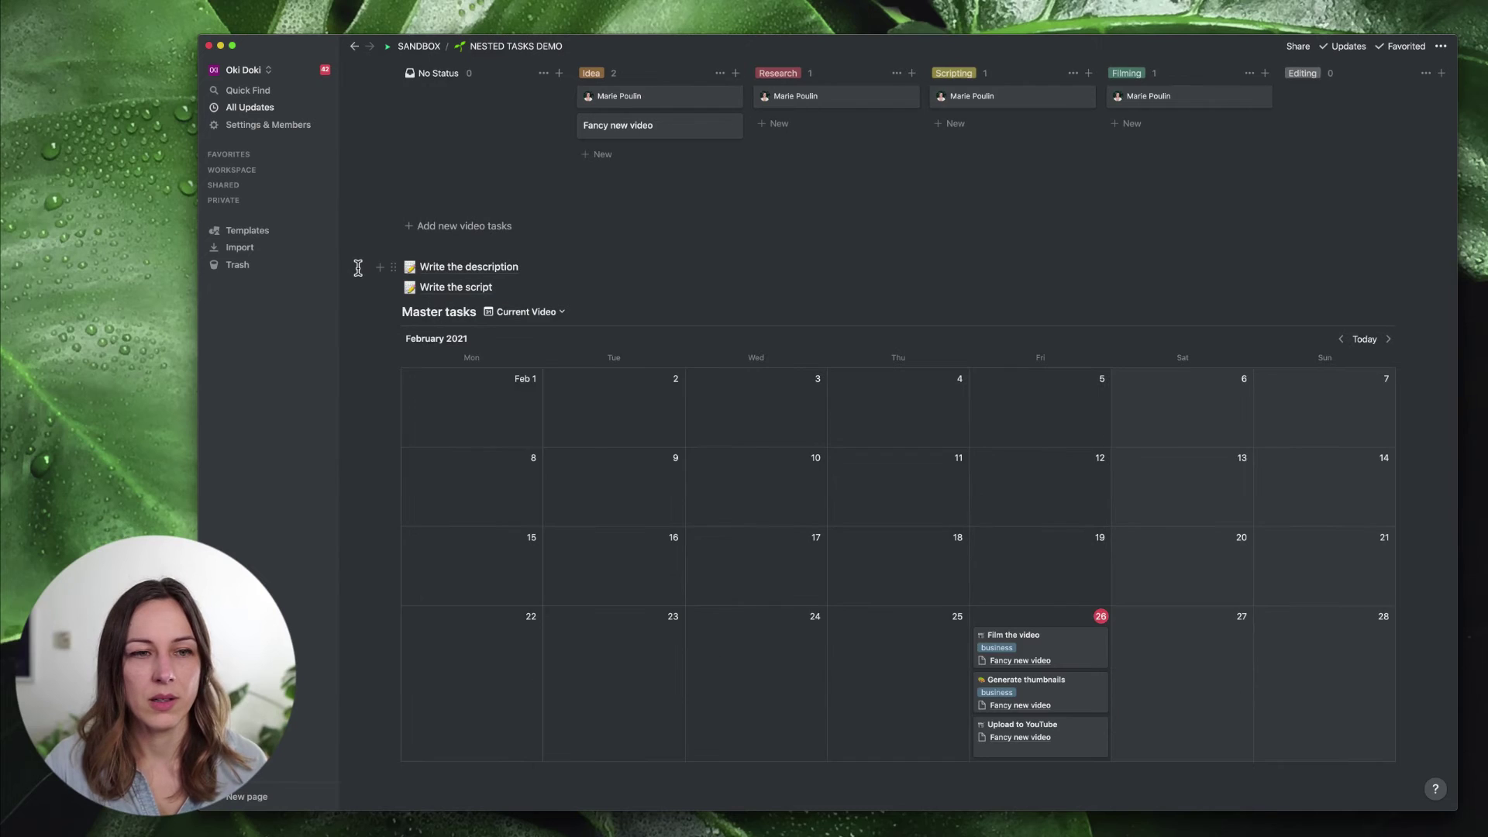
pyautogui.moveTo(363, 268); pyautogui.dragTo(1137, 646)
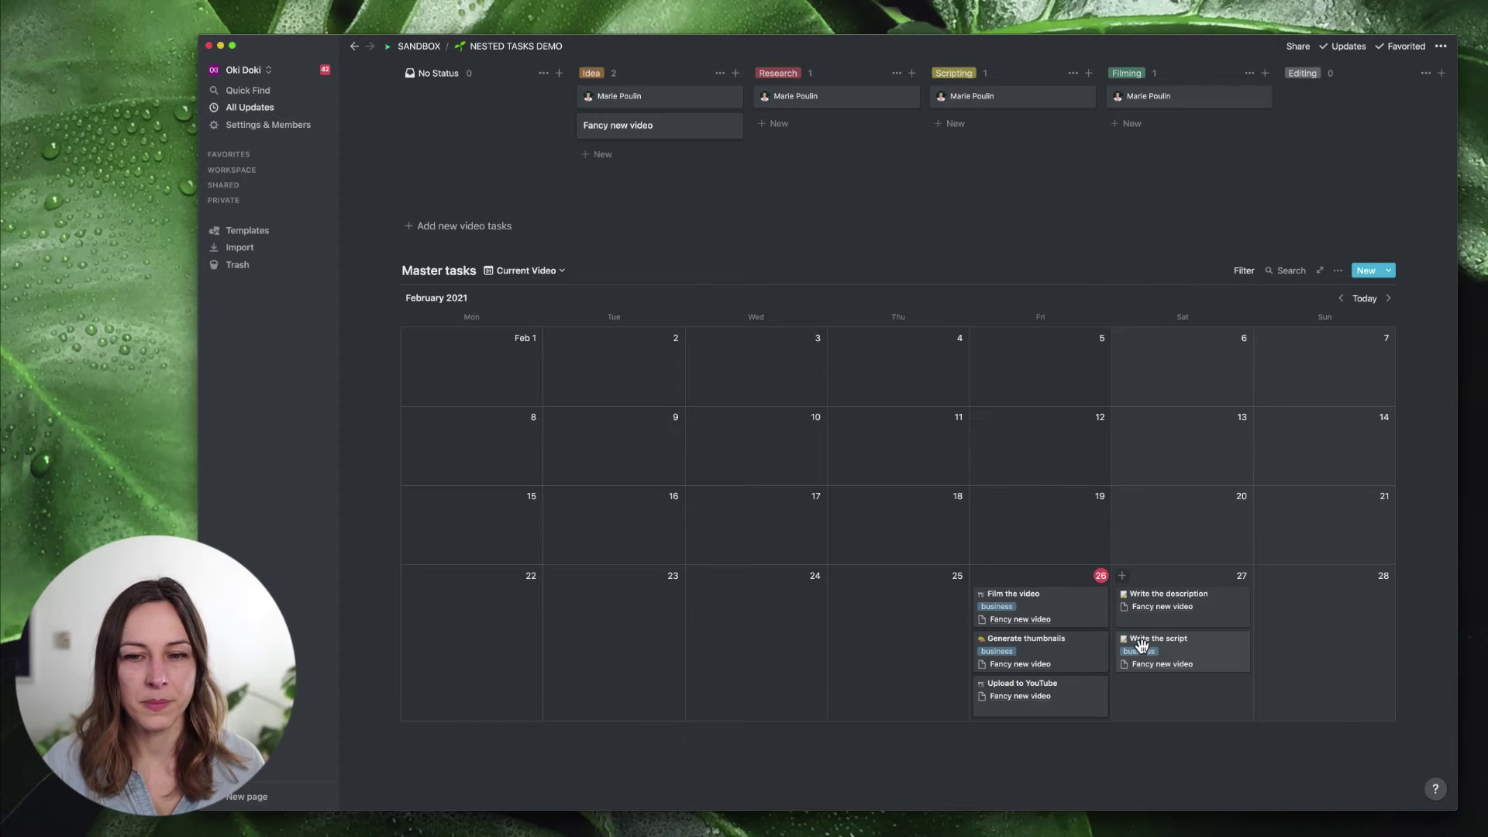
pyautogui.click(1075, 612)
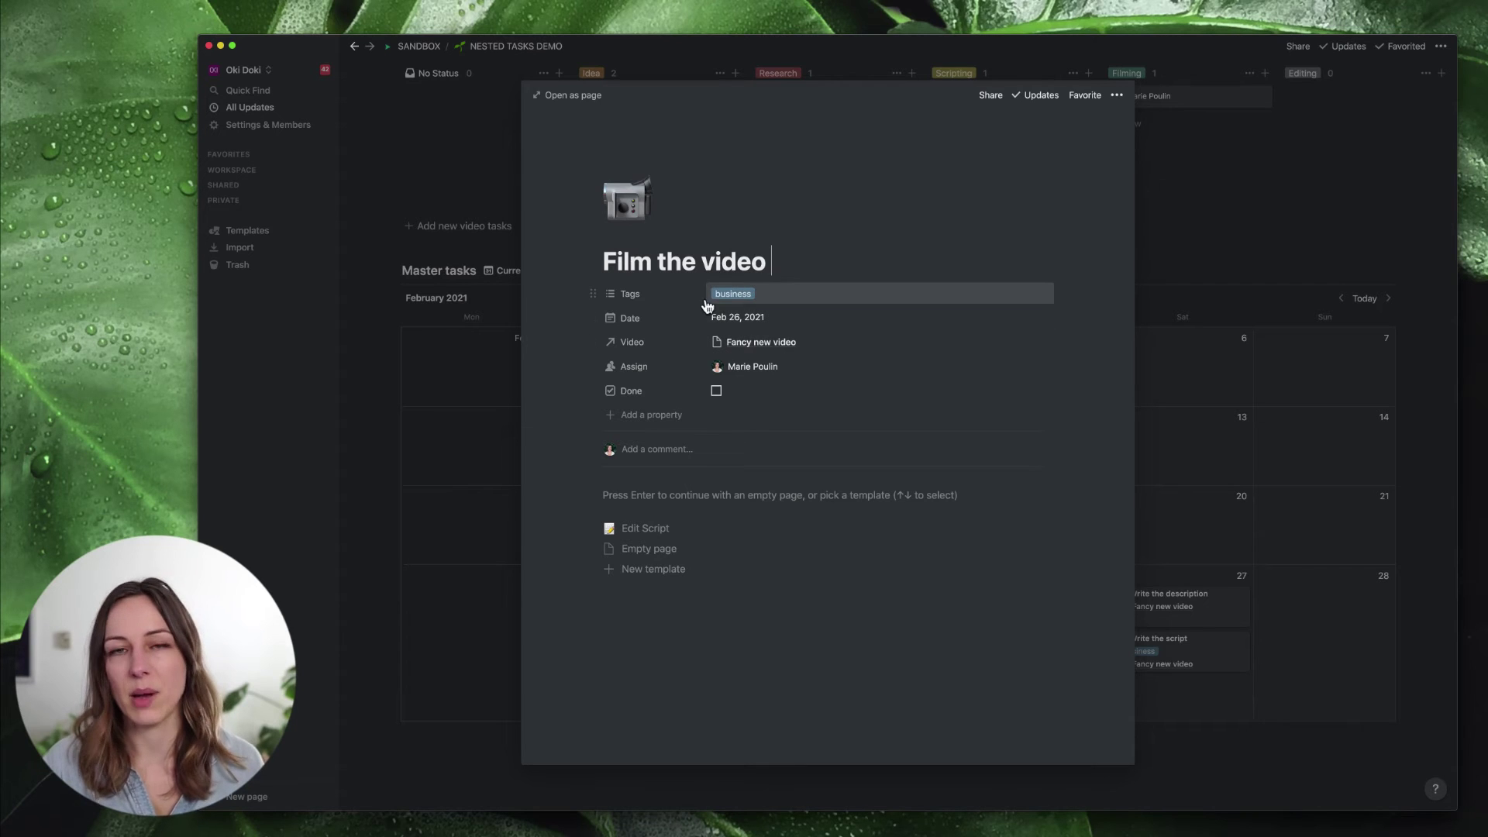
pyautogui.click(1428, 322)
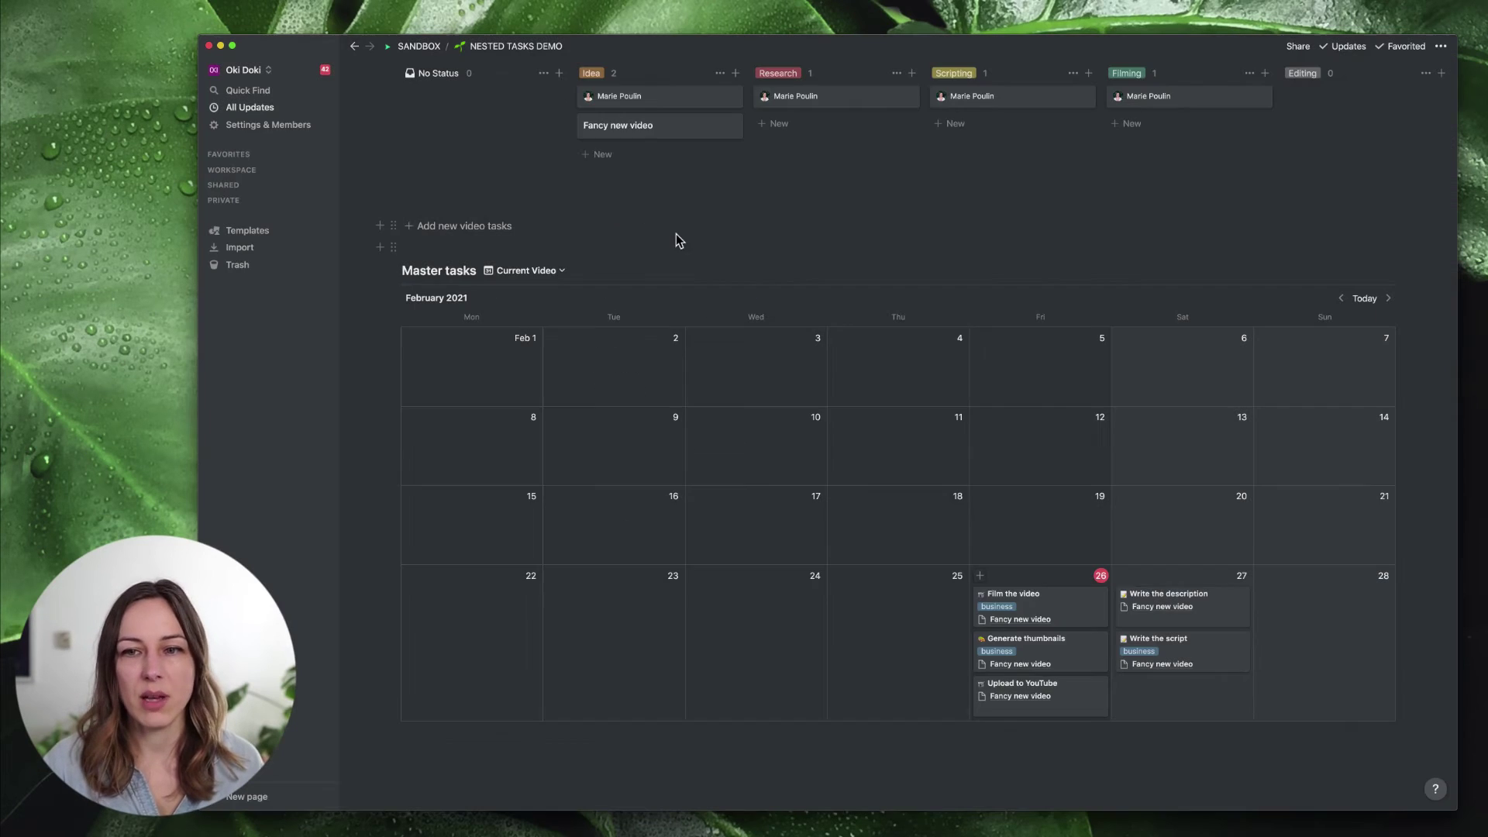
# Switch the Current Video calendar filter to How to care for plants.
pyautogui.click(1244, 271)
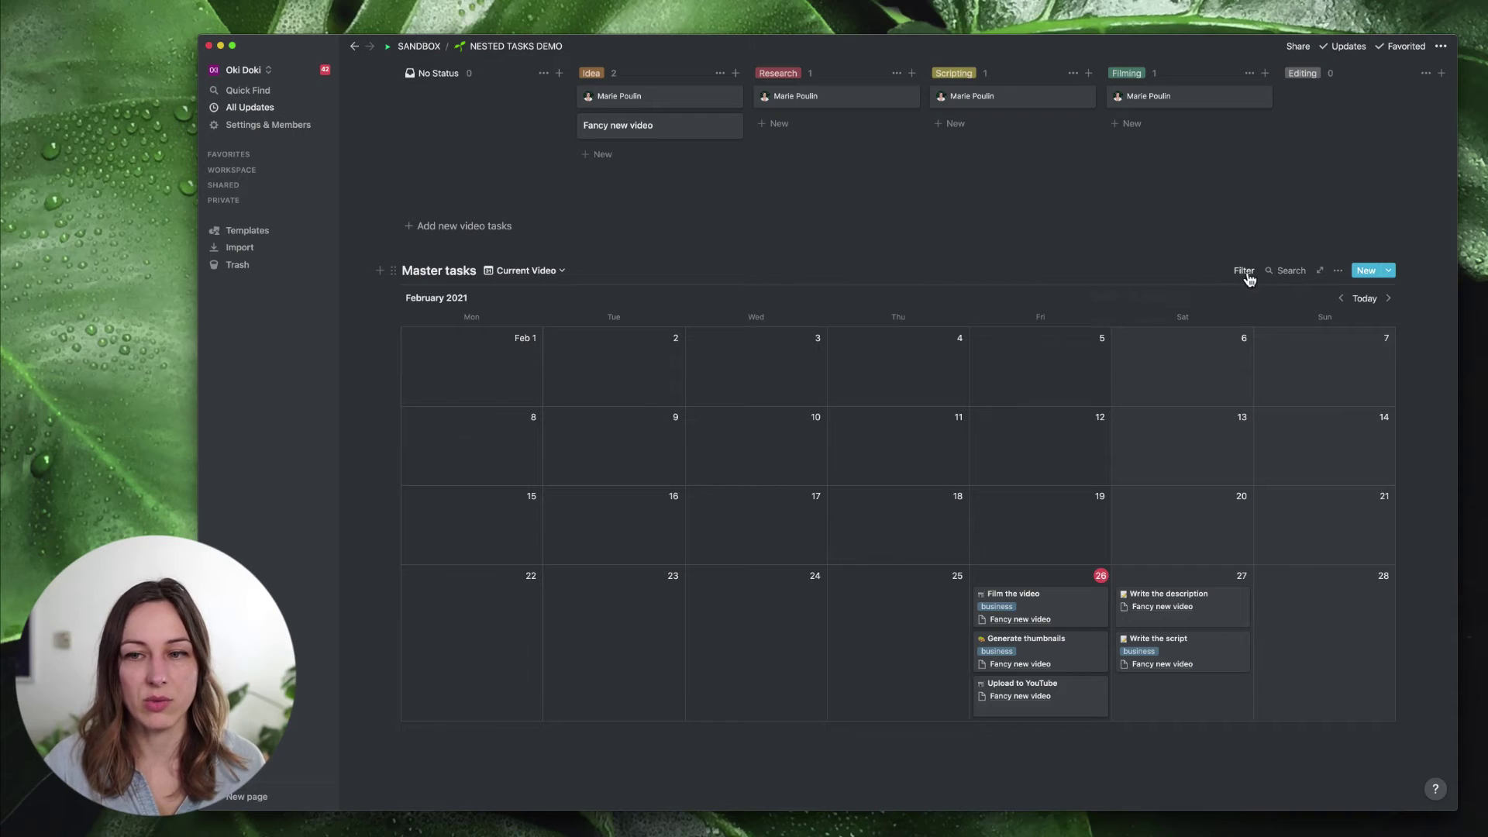
pyautogui.click(1348, 324)
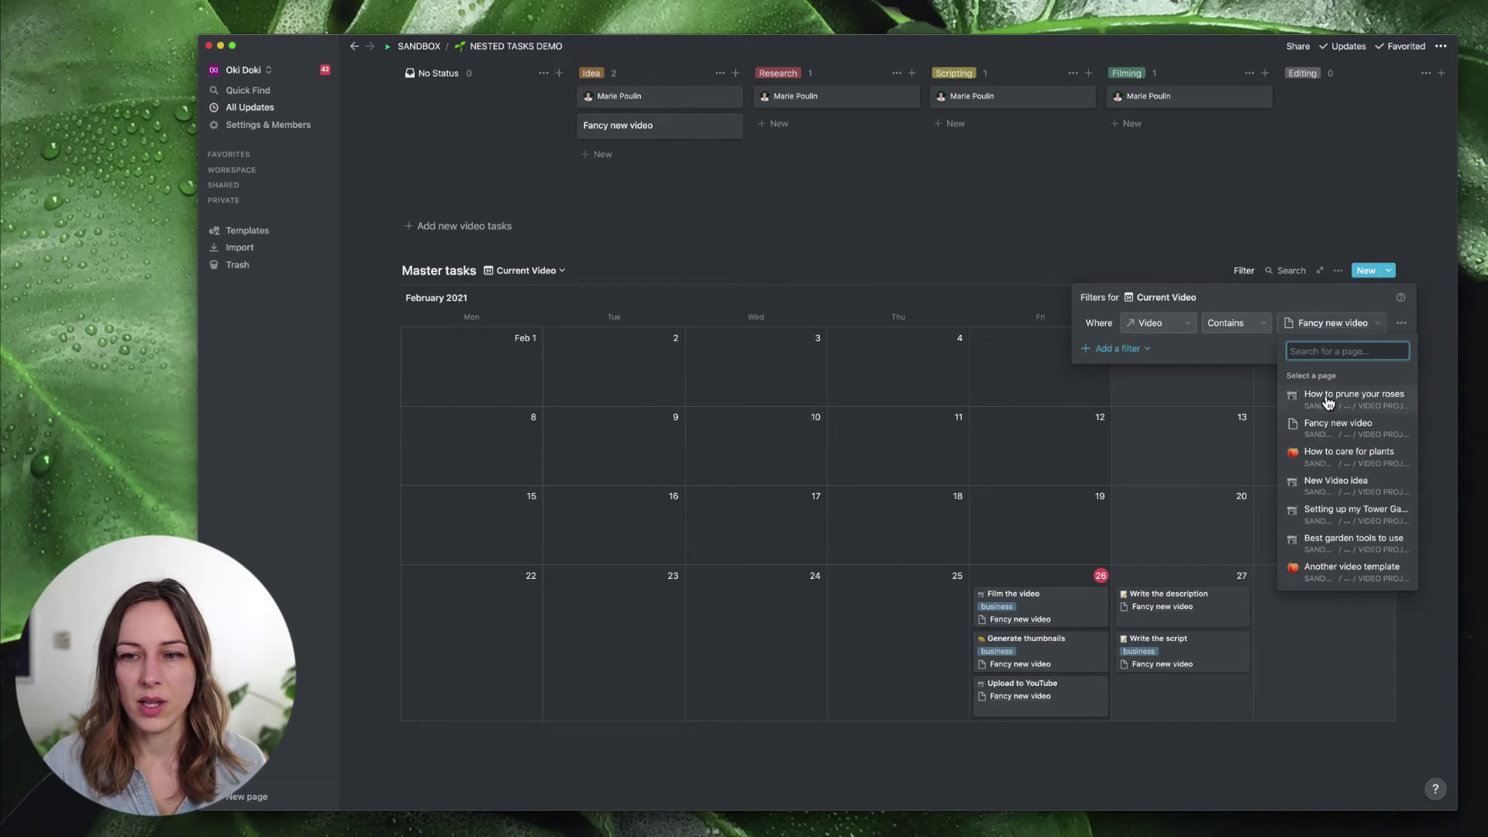
pyautogui.click(1339, 456)
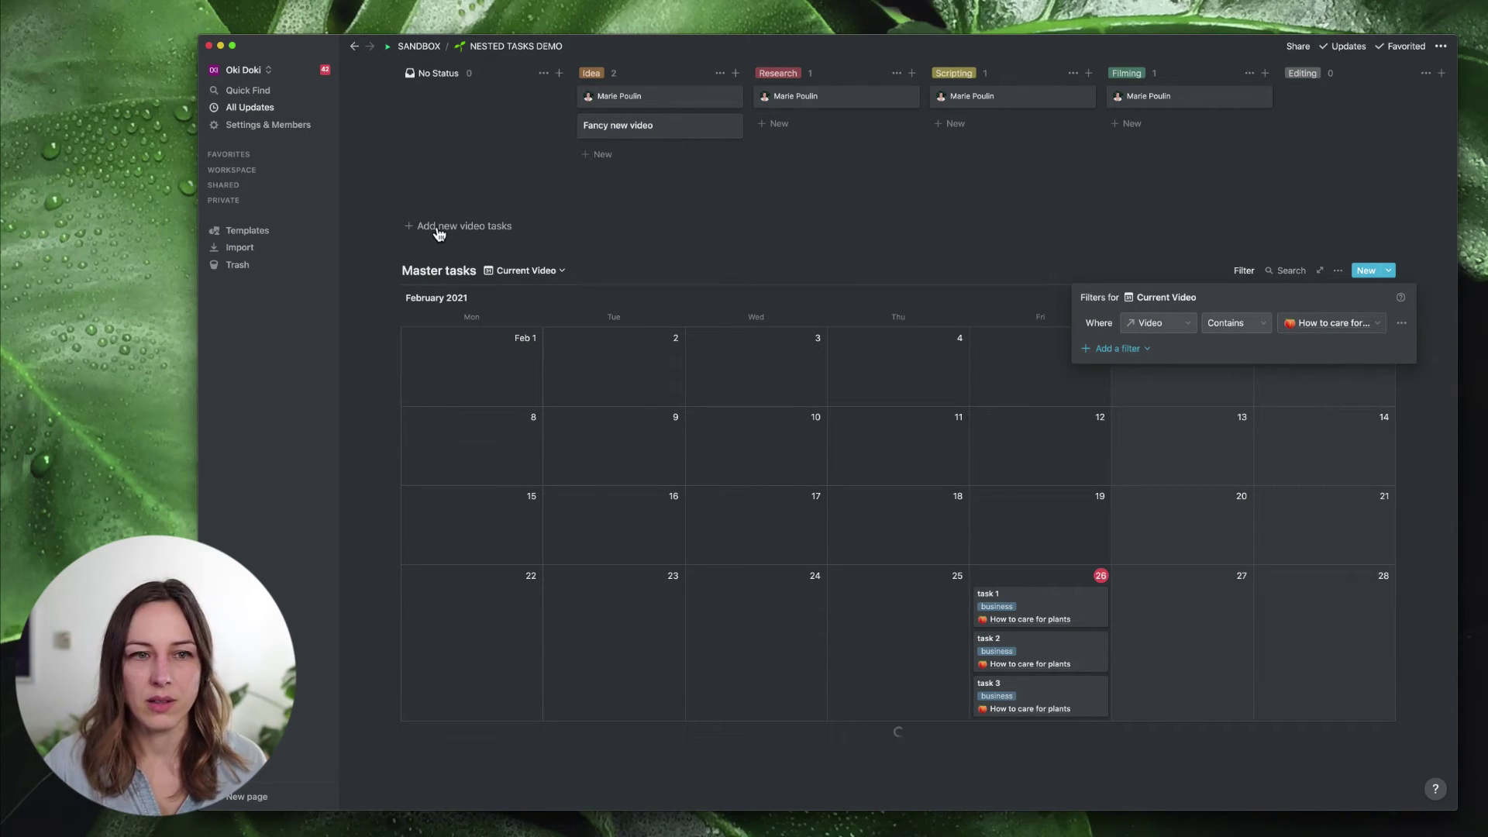
pyautogui.click(454, 229)
# Generate another five video tasks, select them, and check the Generate thumbnails task.
pyautogui.click(453, 230)
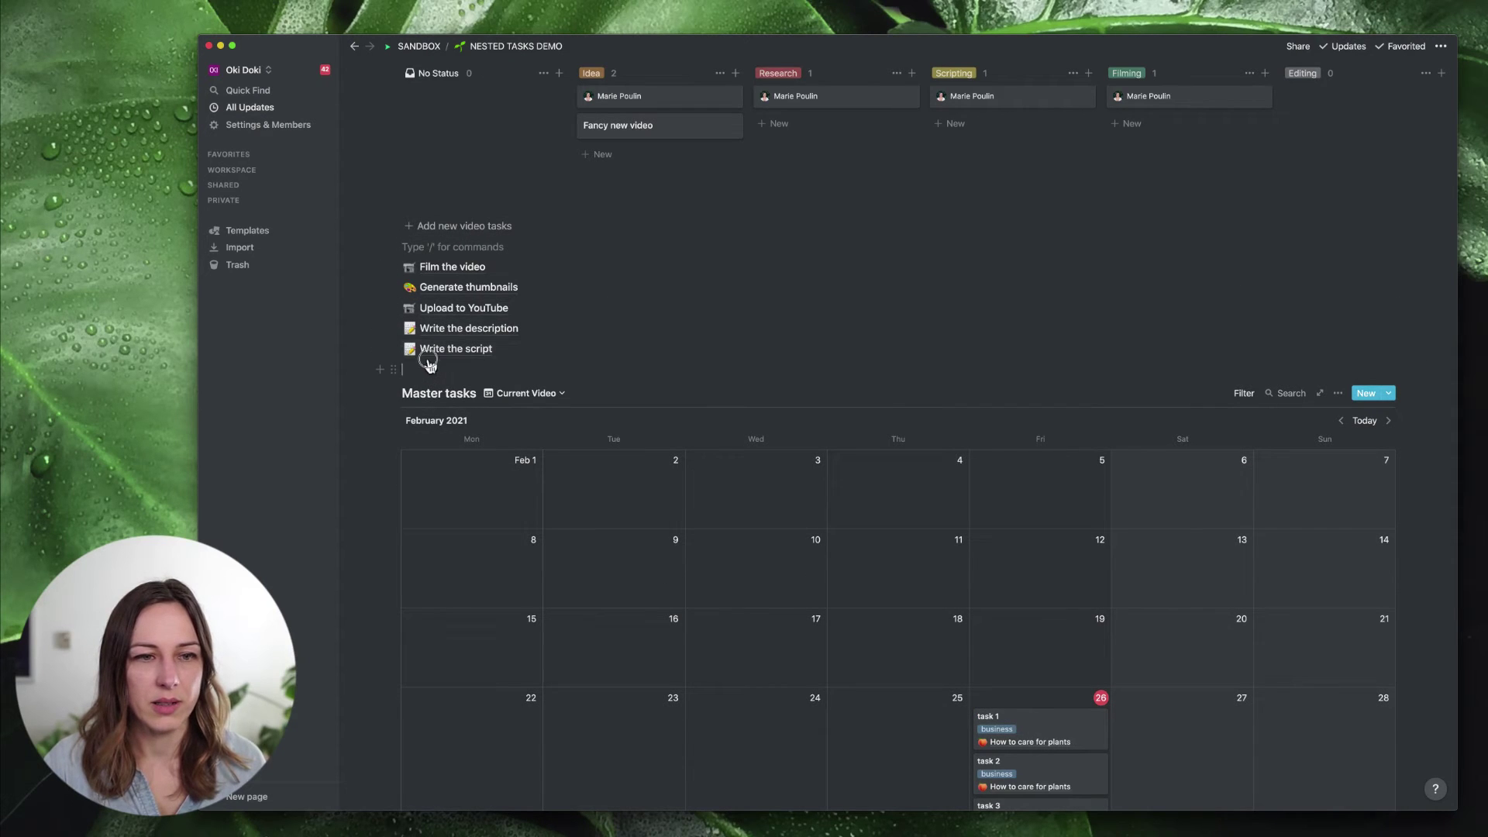
pyautogui.moveTo(425, 361); pyautogui.dragTo(1154, 601)
pyautogui.click(1230, 539)
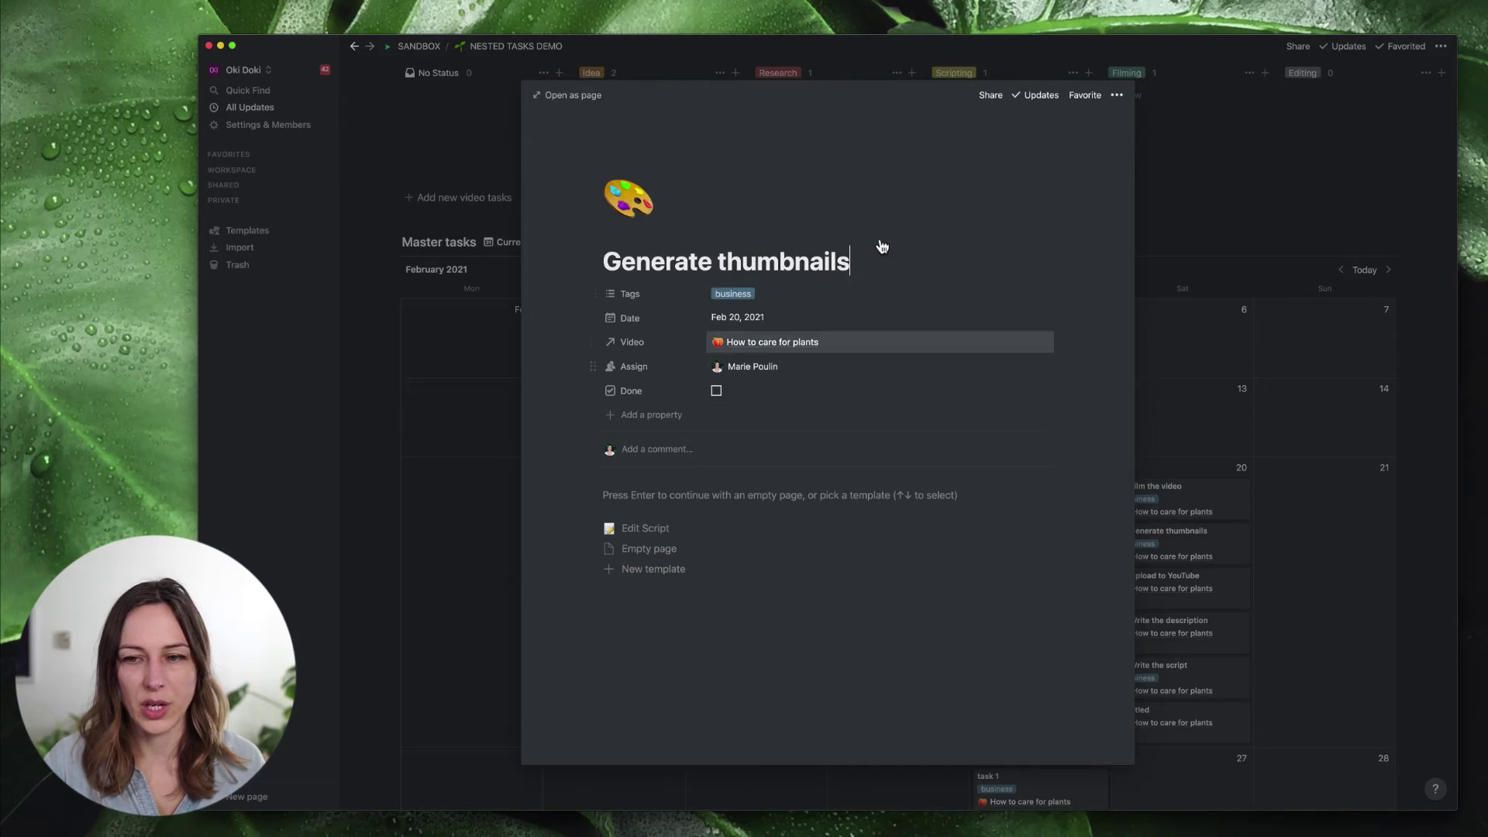
pyautogui.click(1405, 491)
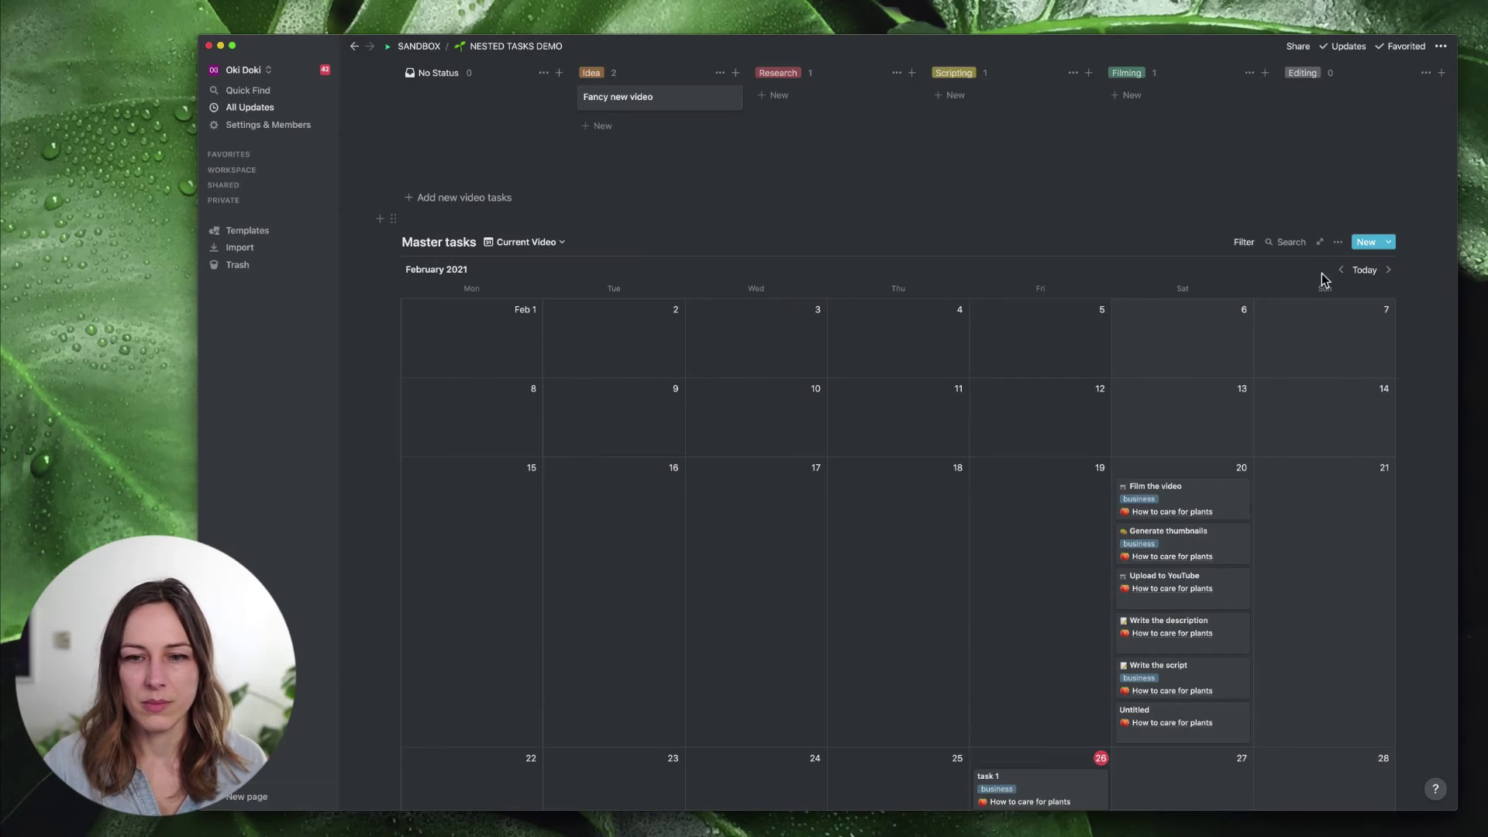
pyautogui.scroll(-5, 1318, 294)
pyautogui.scroll(5, 1309, 309)
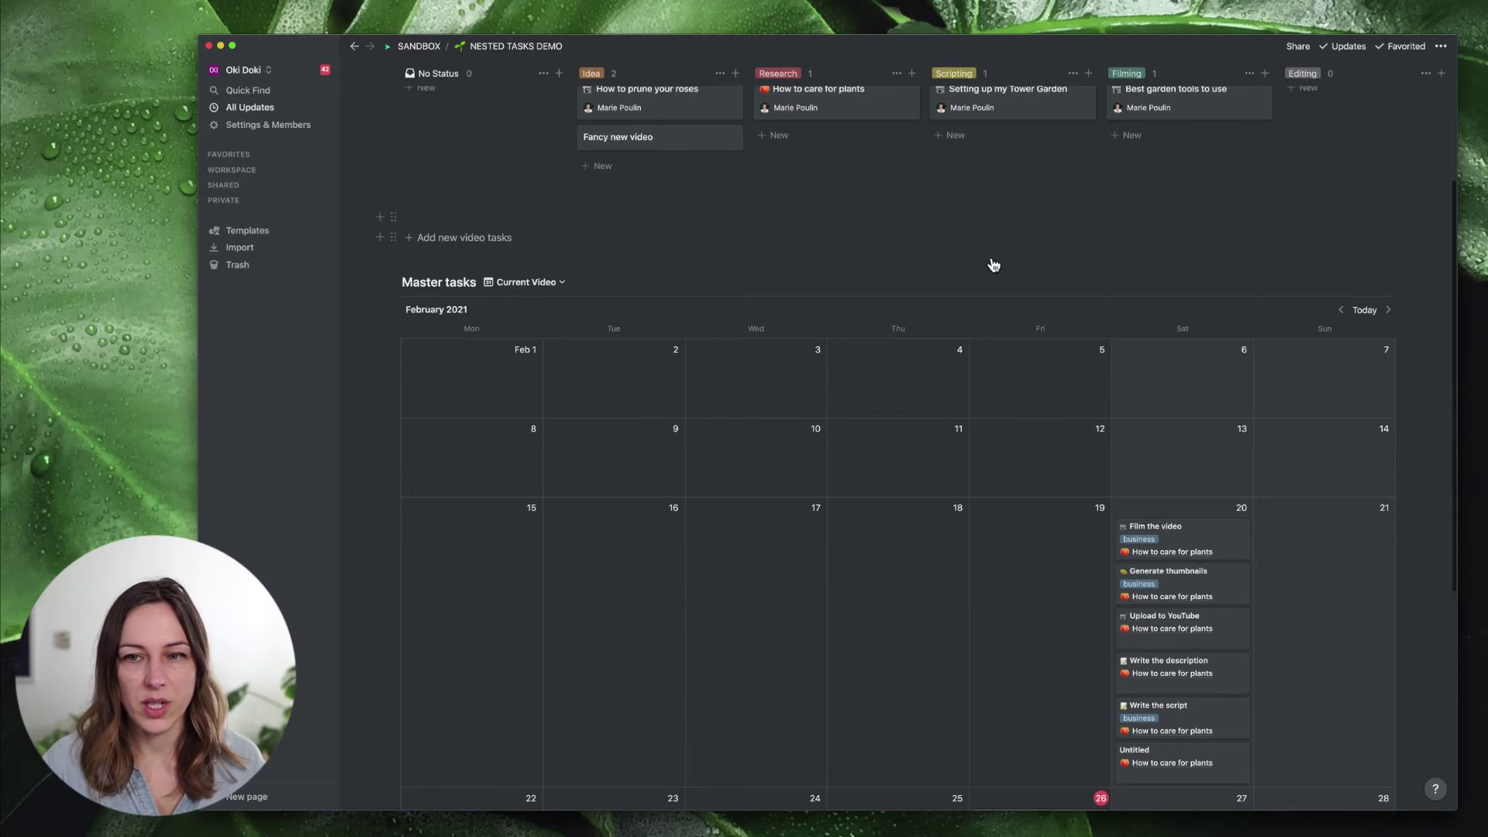
# Confirm the calendar's current video filter shows How to care for plants.
pyautogui.click(1244, 283)
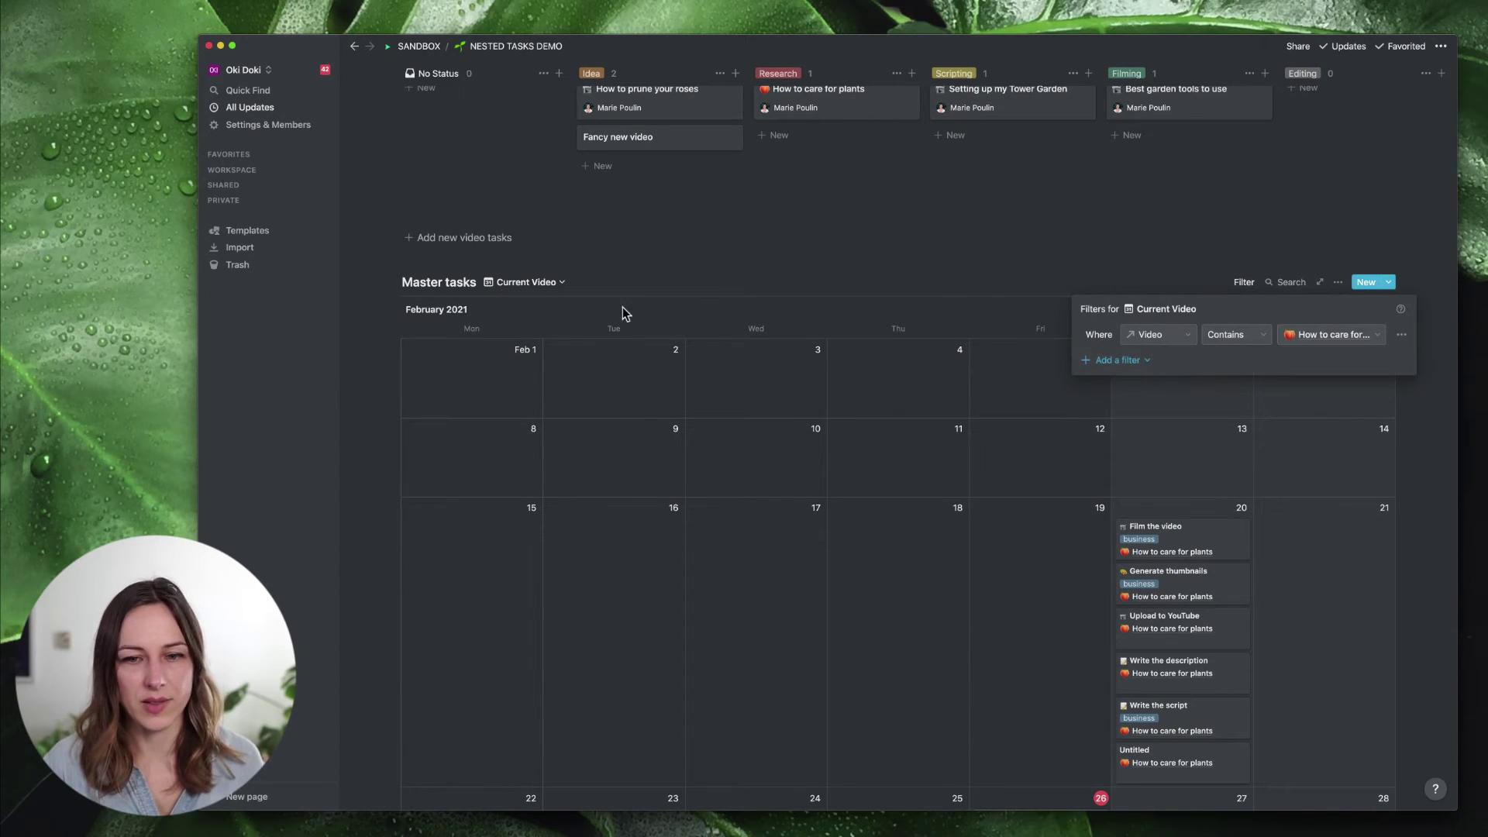
pyautogui.click(424, 270)
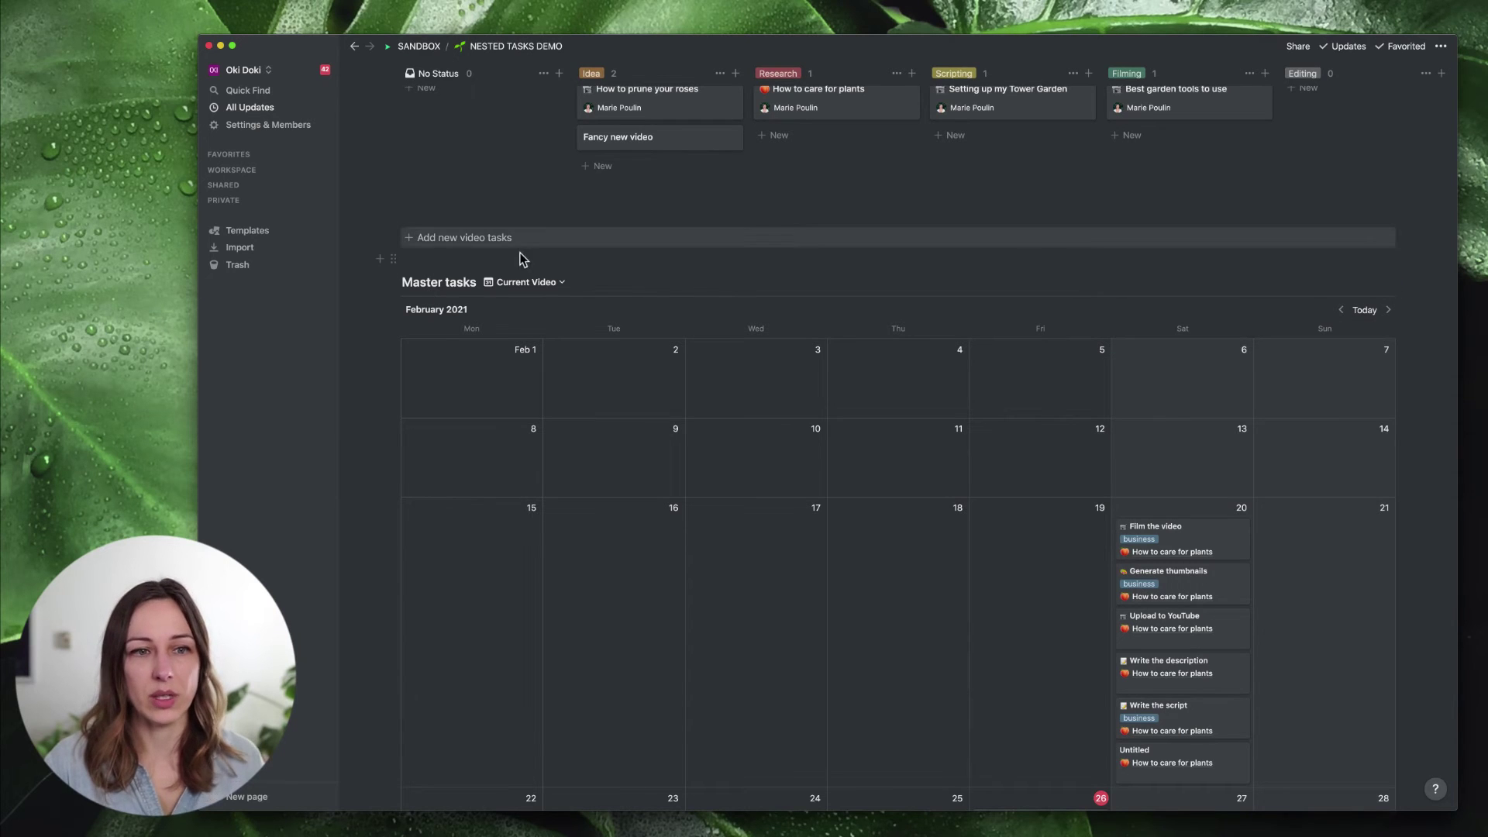
pyautogui.scroll(5, 520, 258)
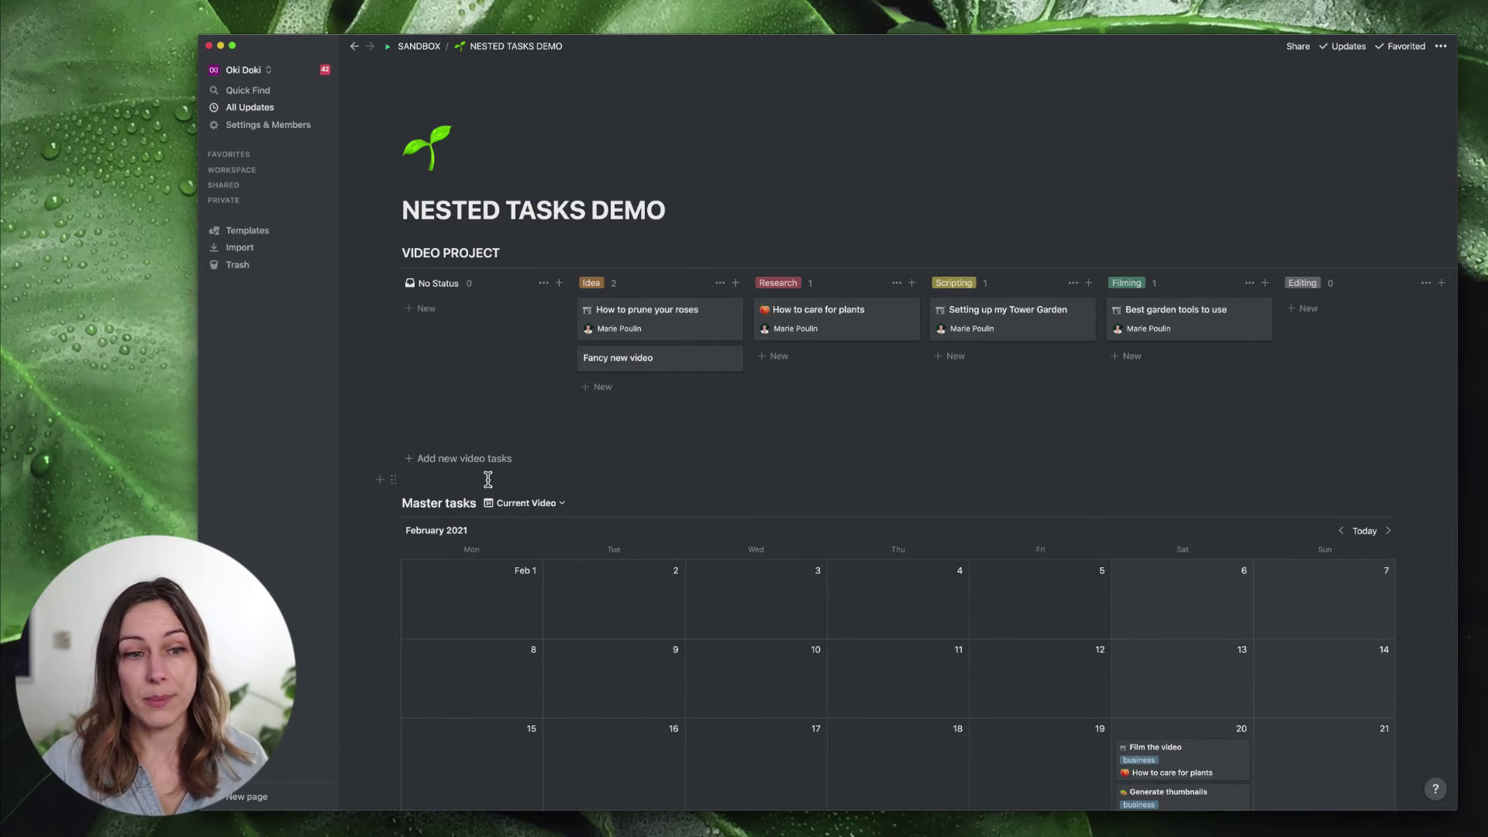
pyautogui.click(393, 458)
pyautogui.press('super+d')
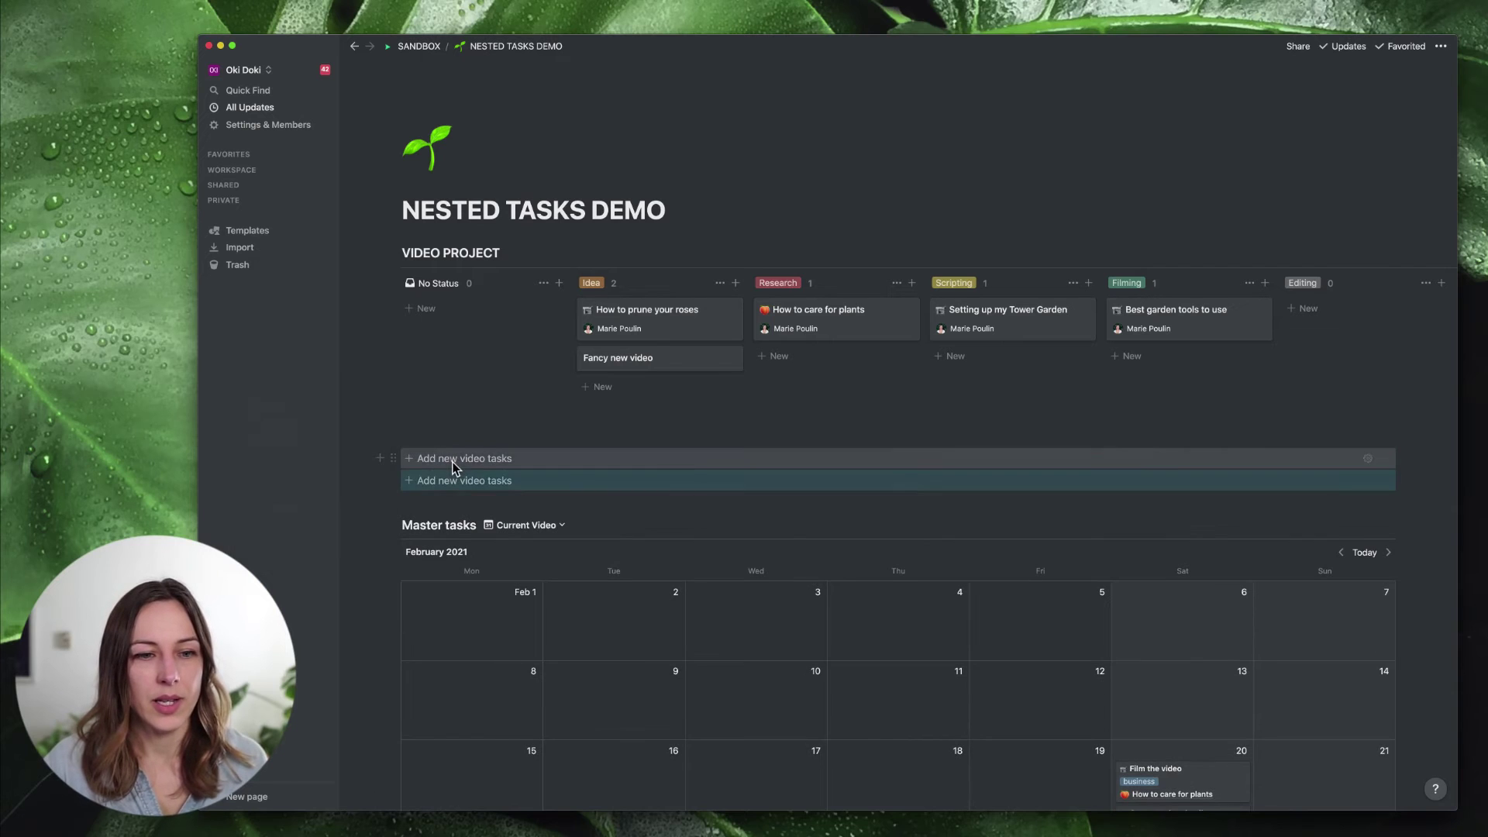
pyautogui.moveTo(393, 479)
pyautogui.mouseDown()
pyautogui.moveTo(266, 183)
pyautogui.moveTo(403, 418)
pyautogui.moveTo(408, 481)
pyautogui.mouseUp()
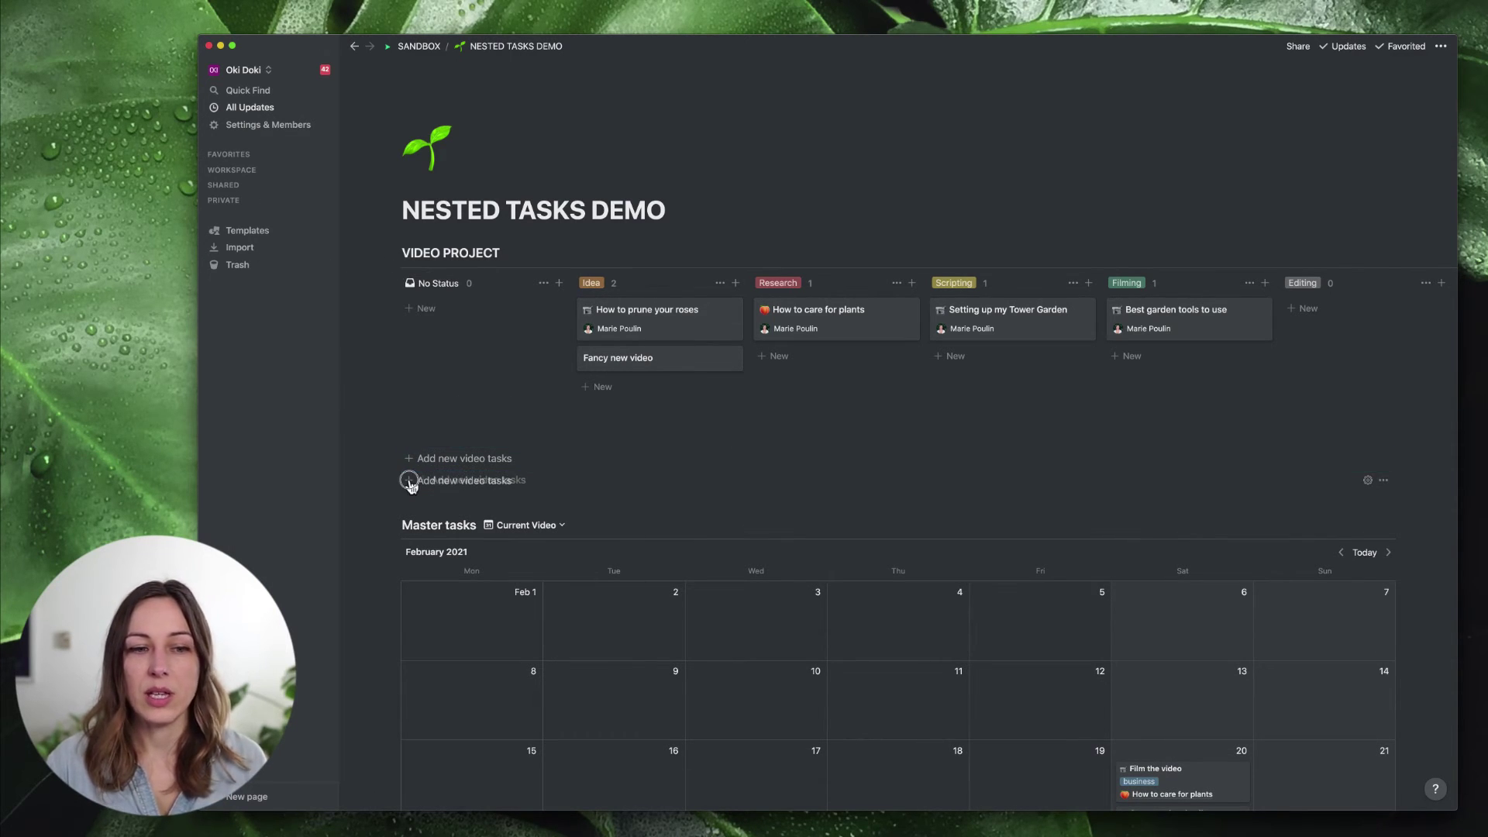
pyautogui.press('BackSpace')
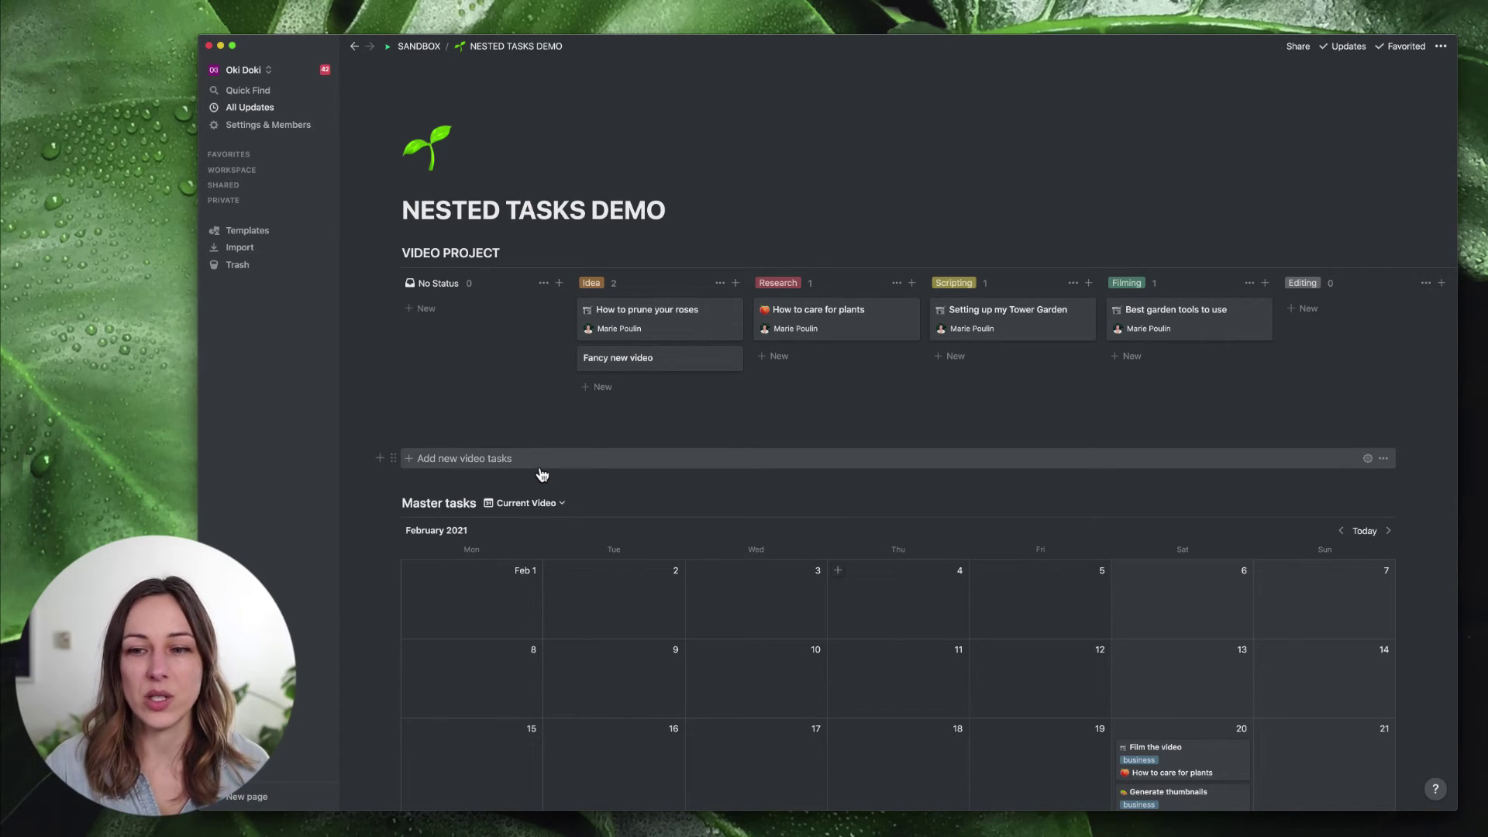
pyautogui.click(1367, 459)
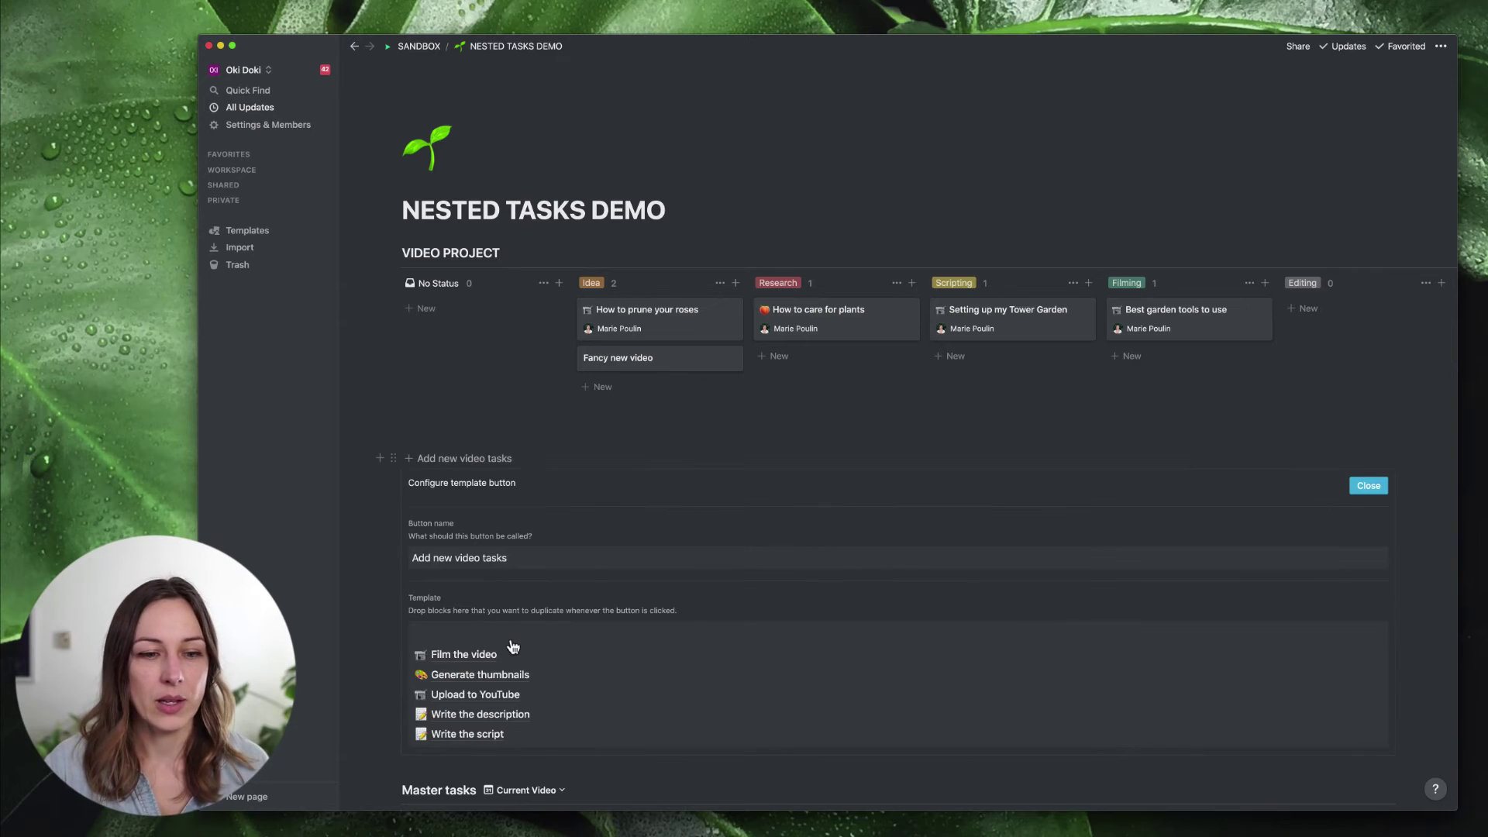
pyautogui.click(465, 655)
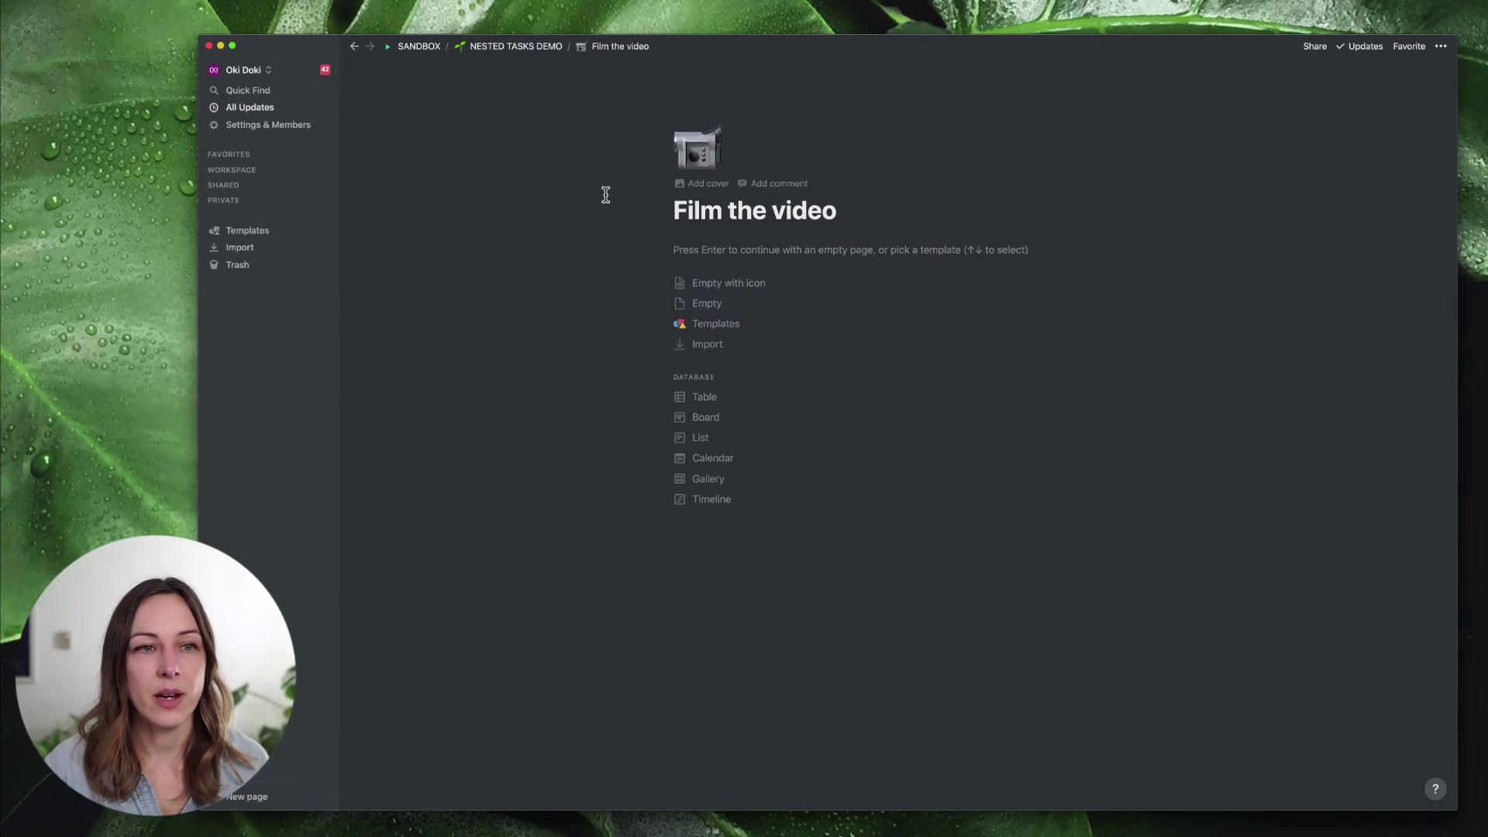
pyautogui.click(354, 46)
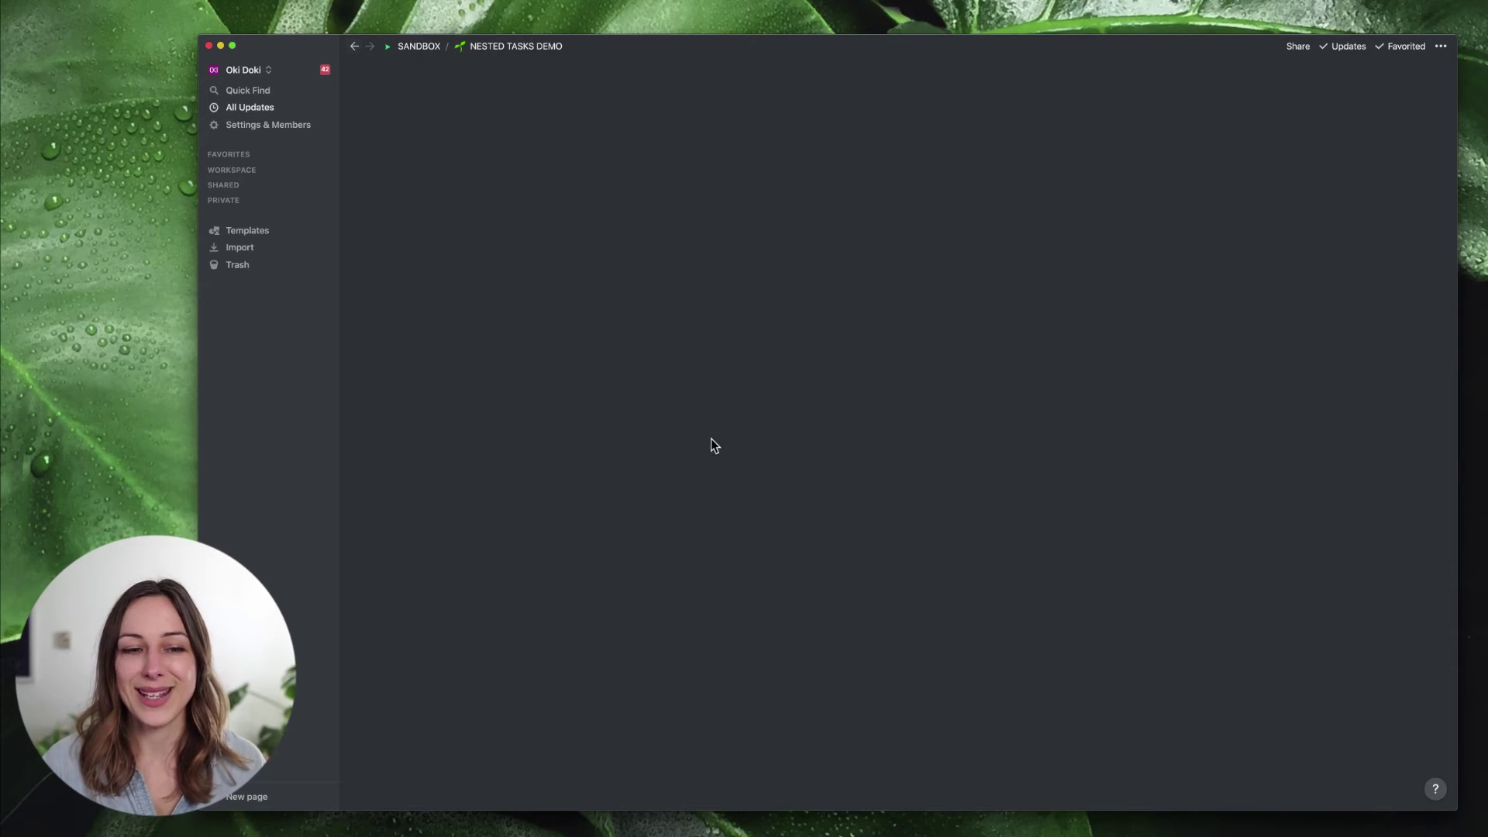
pyautogui.scroll(-5, 770, 458)
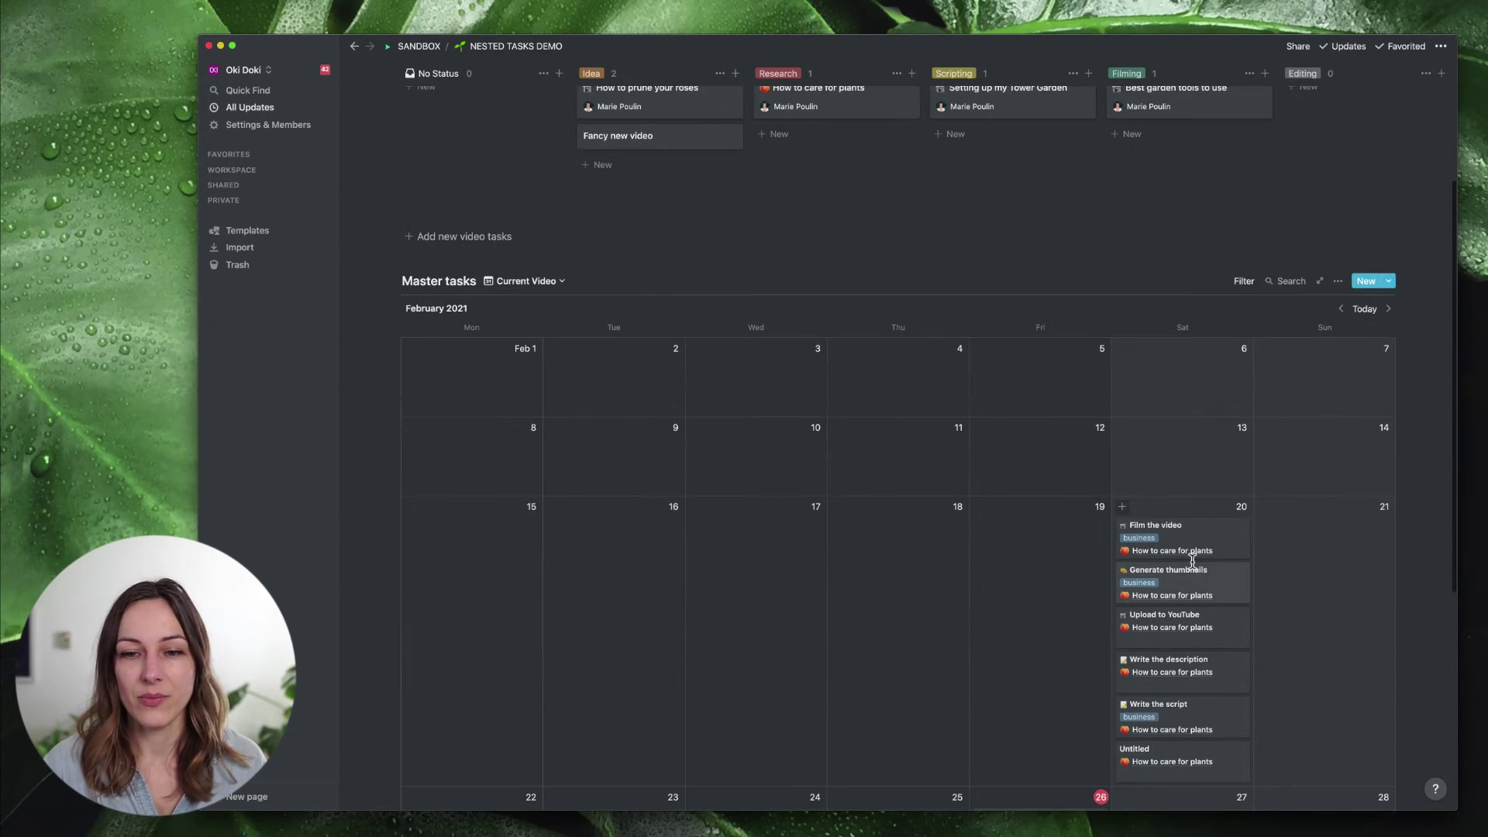
pyautogui.click(1201, 533)
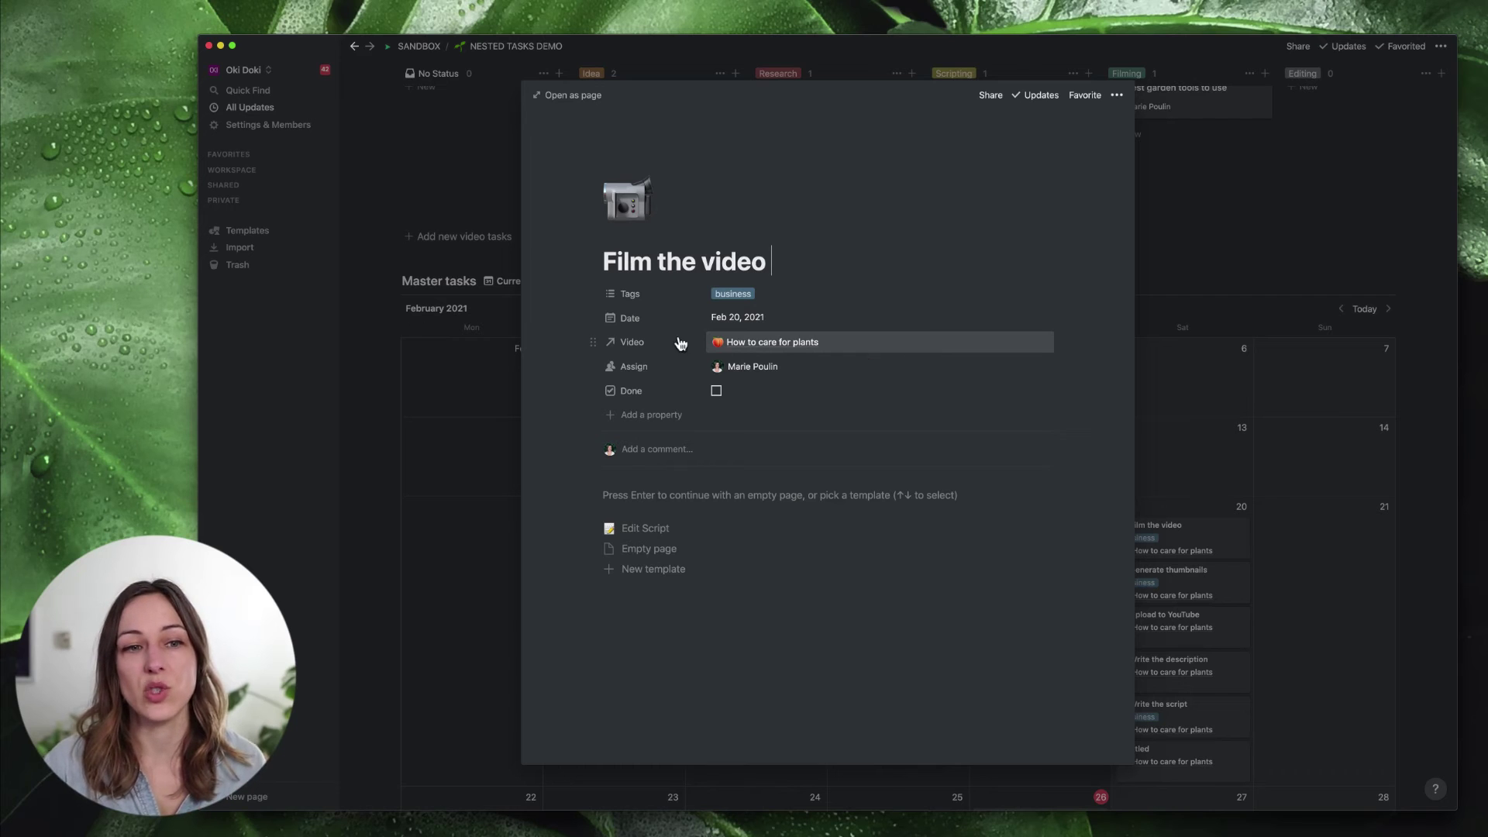
pyautogui.click(439, 249)
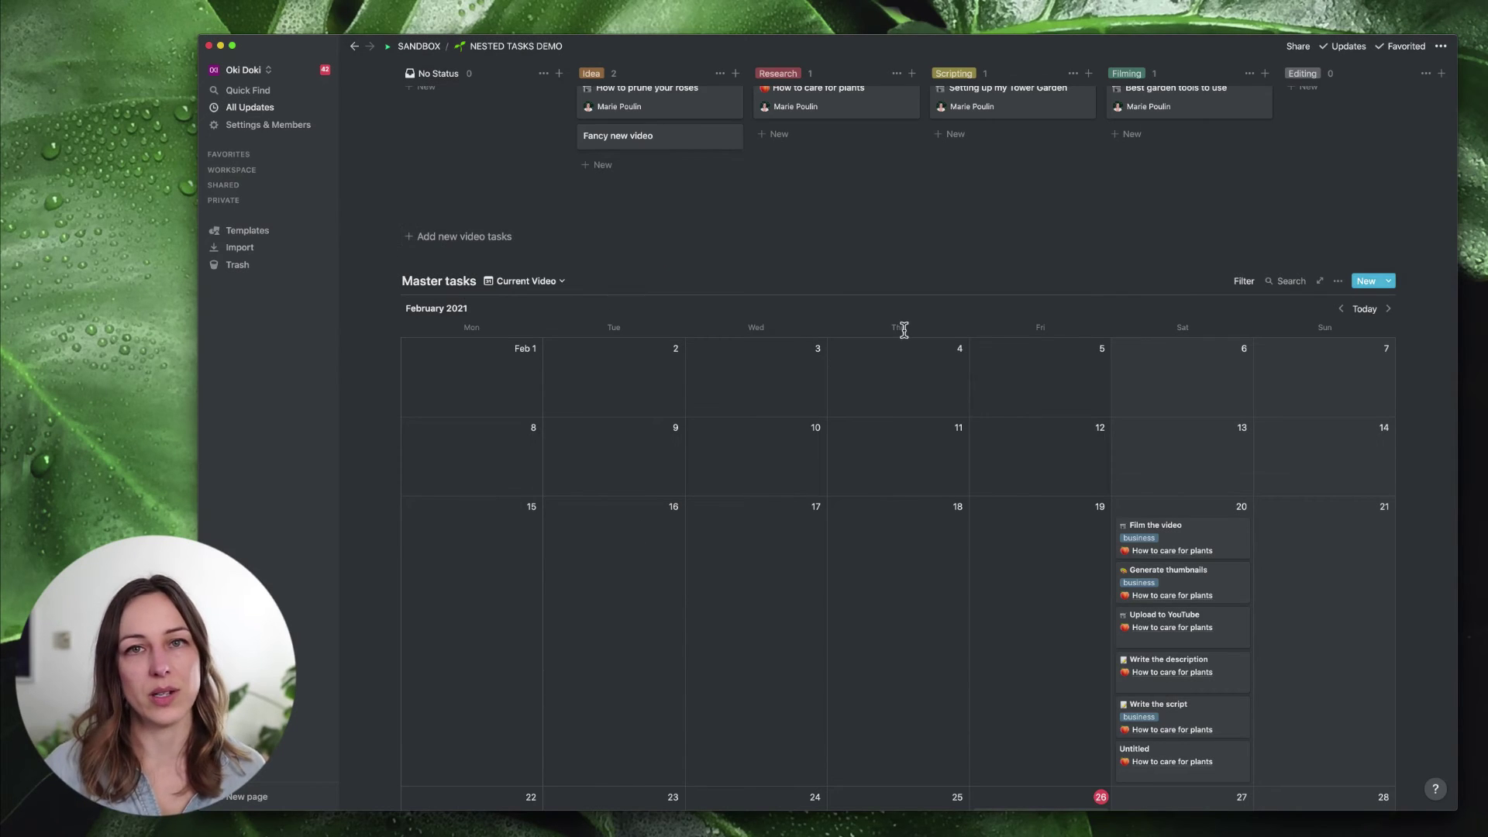
pyautogui.scroll(-3, 1263, 429)
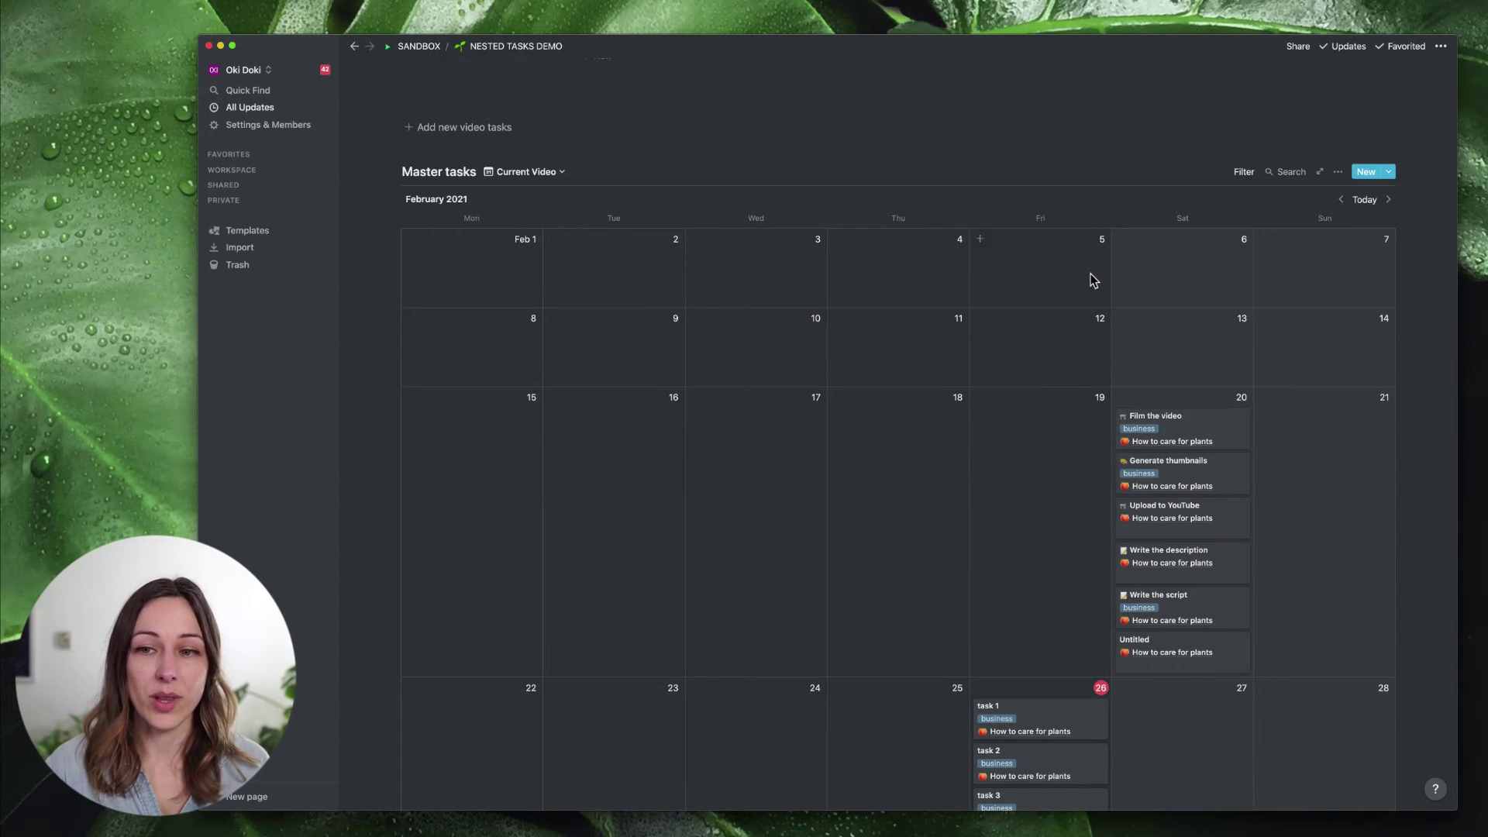
pyautogui.scroll(5, 1092, 278)
pyautogui.click(1388, 253)
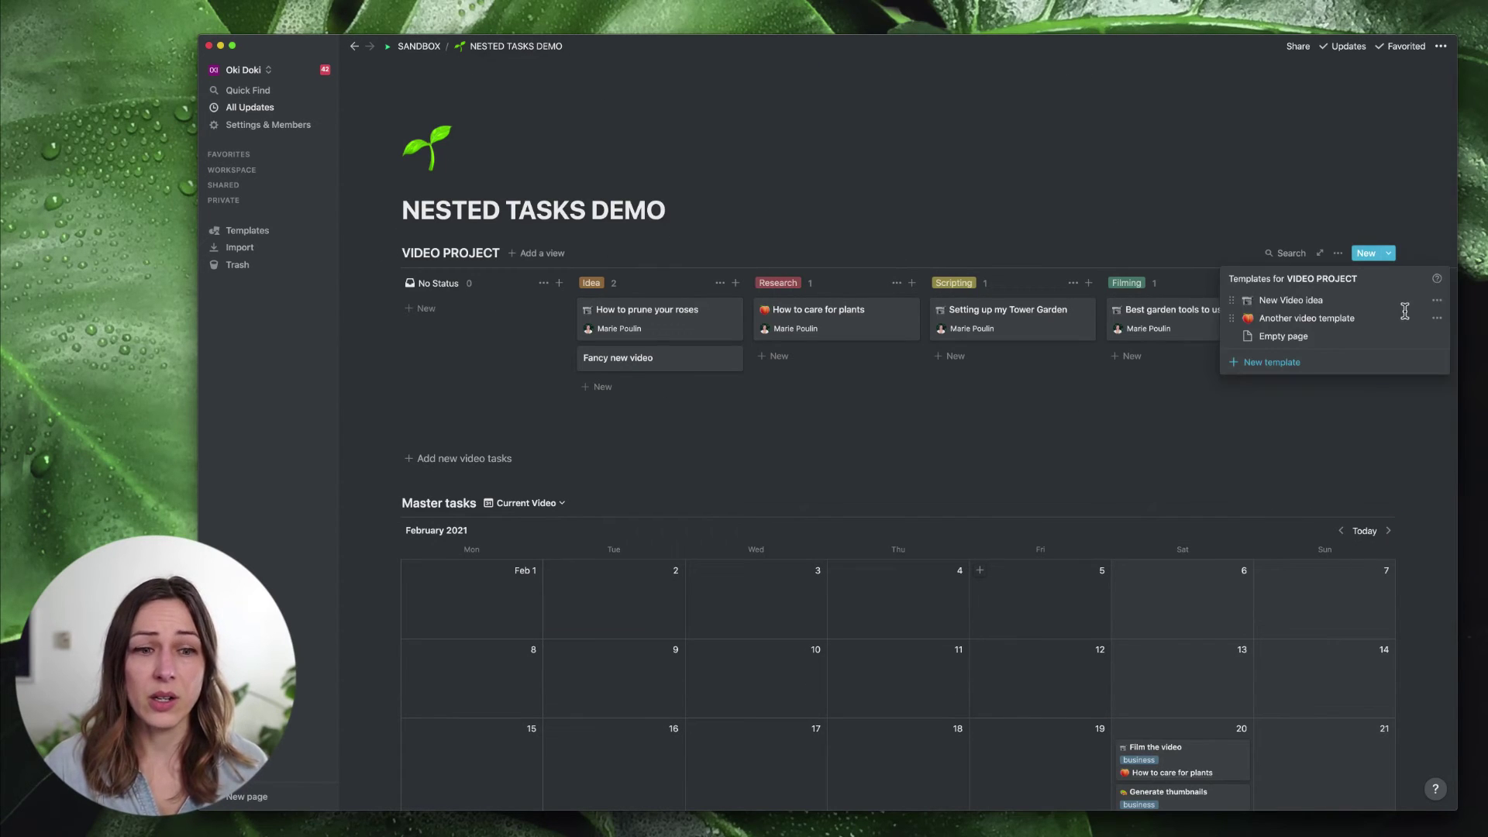
pyautogui.click(449, 458)
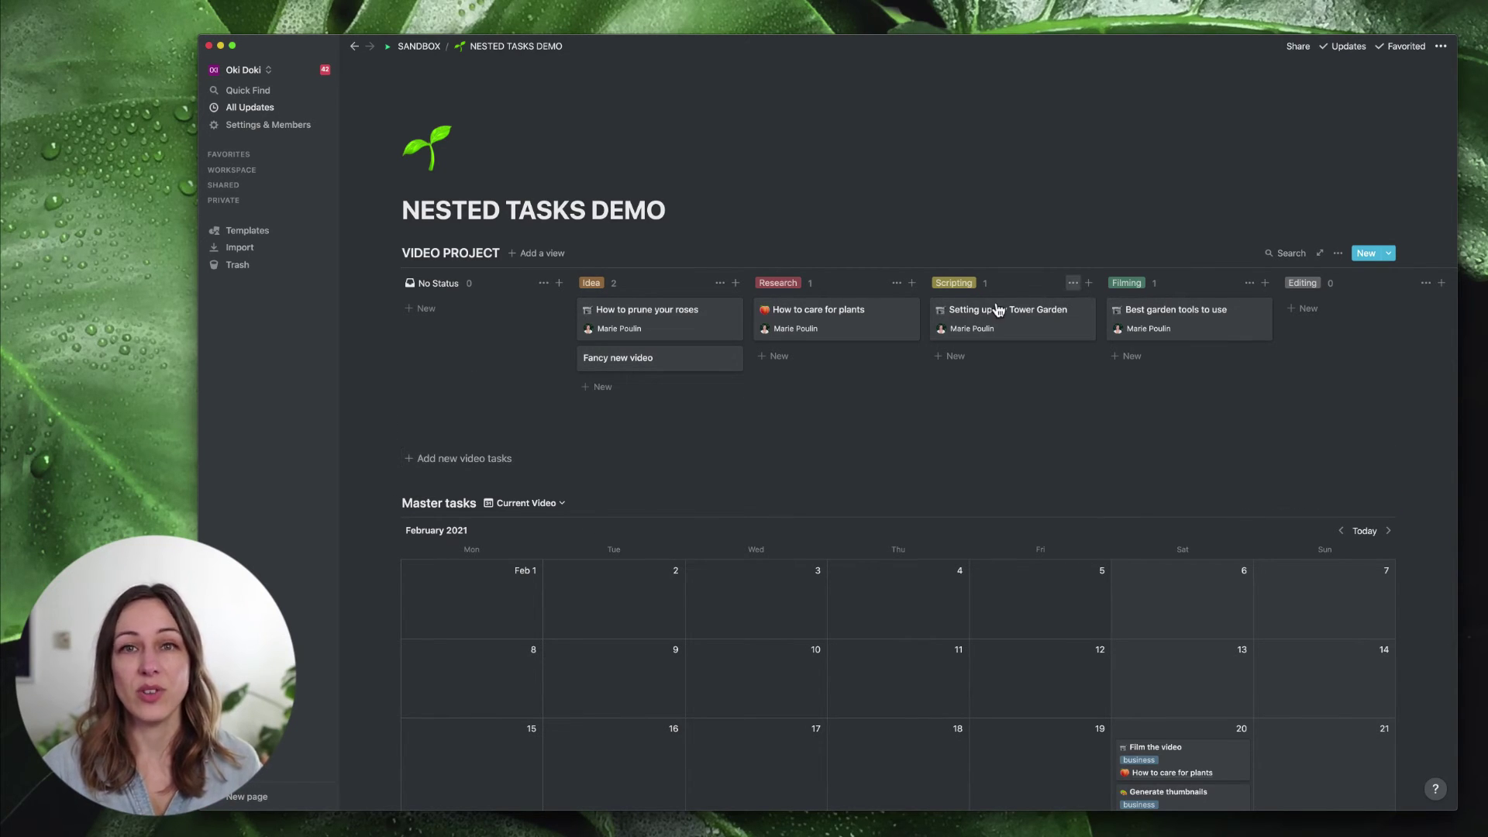
# Preview the Best garden tools to use video page.
pyautogui.click(1221, 330)
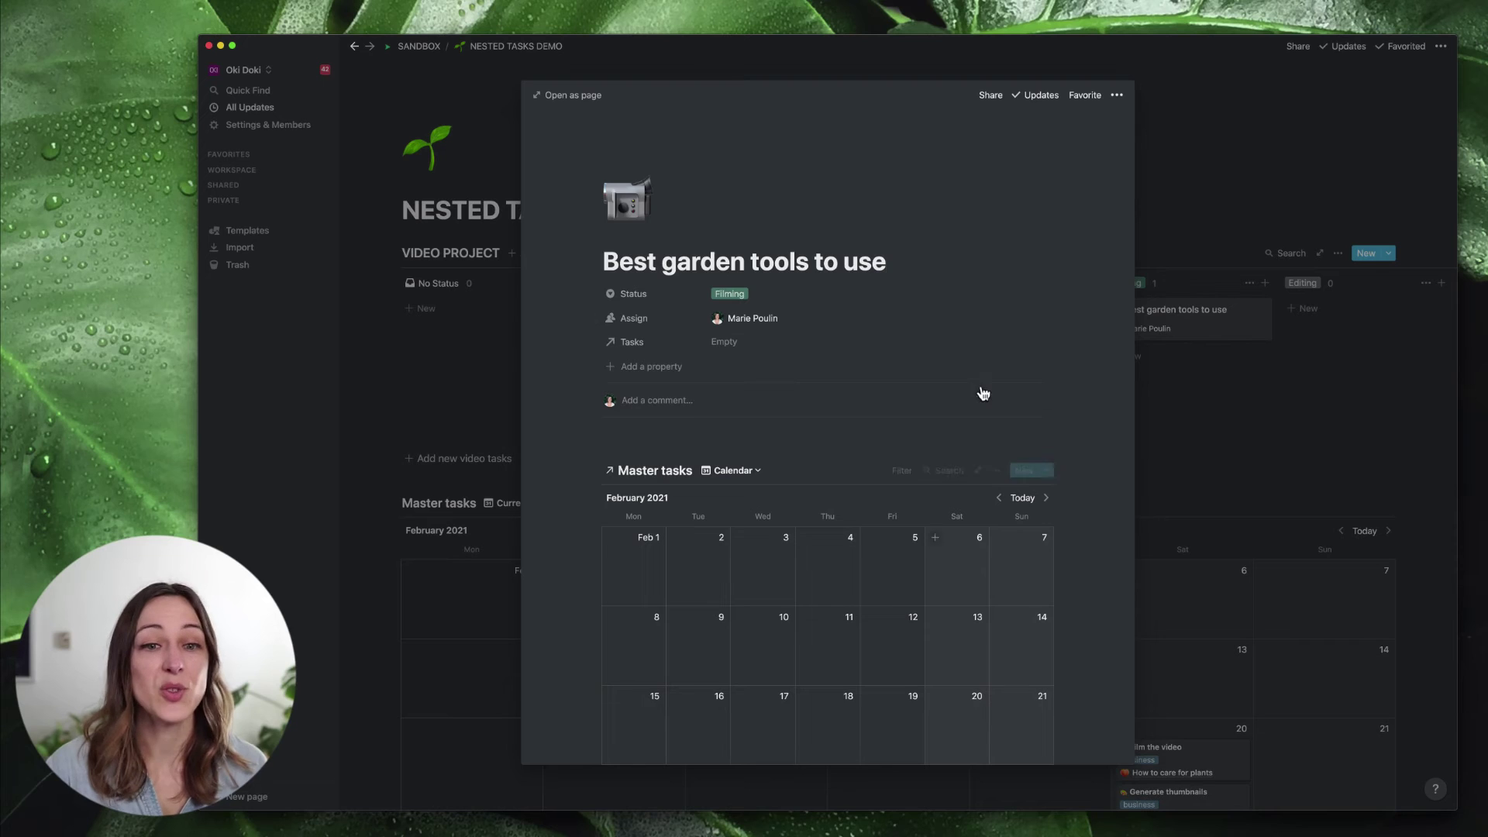
pyautogui.scroll(-3, 979, 392)
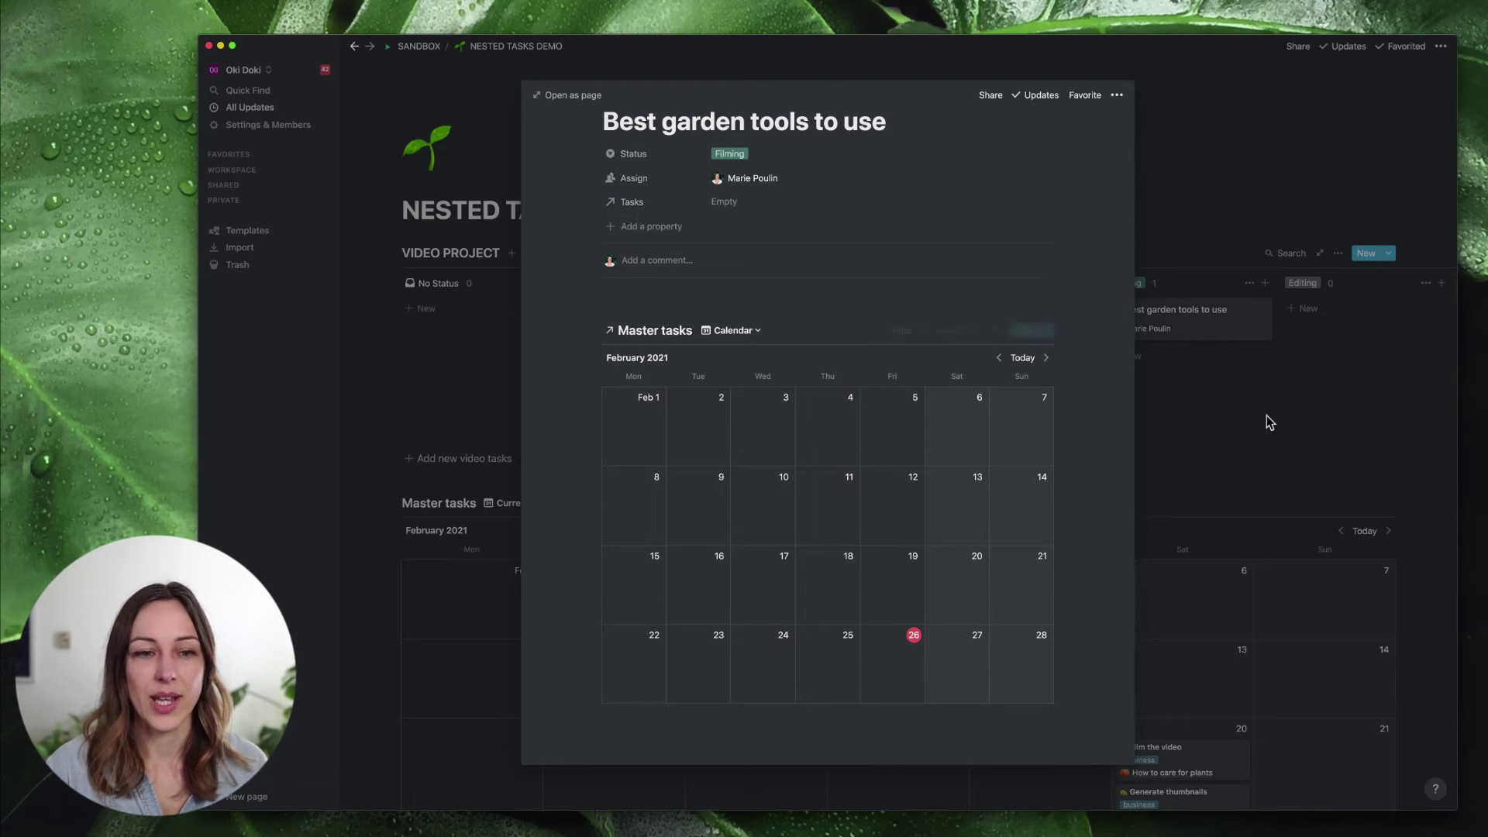
pyautogui.click(1153, 418)
# Insert a fresh set of five video tasks and drag them onto the Best garden tools to use card.
pyautogui.click(468, 459)
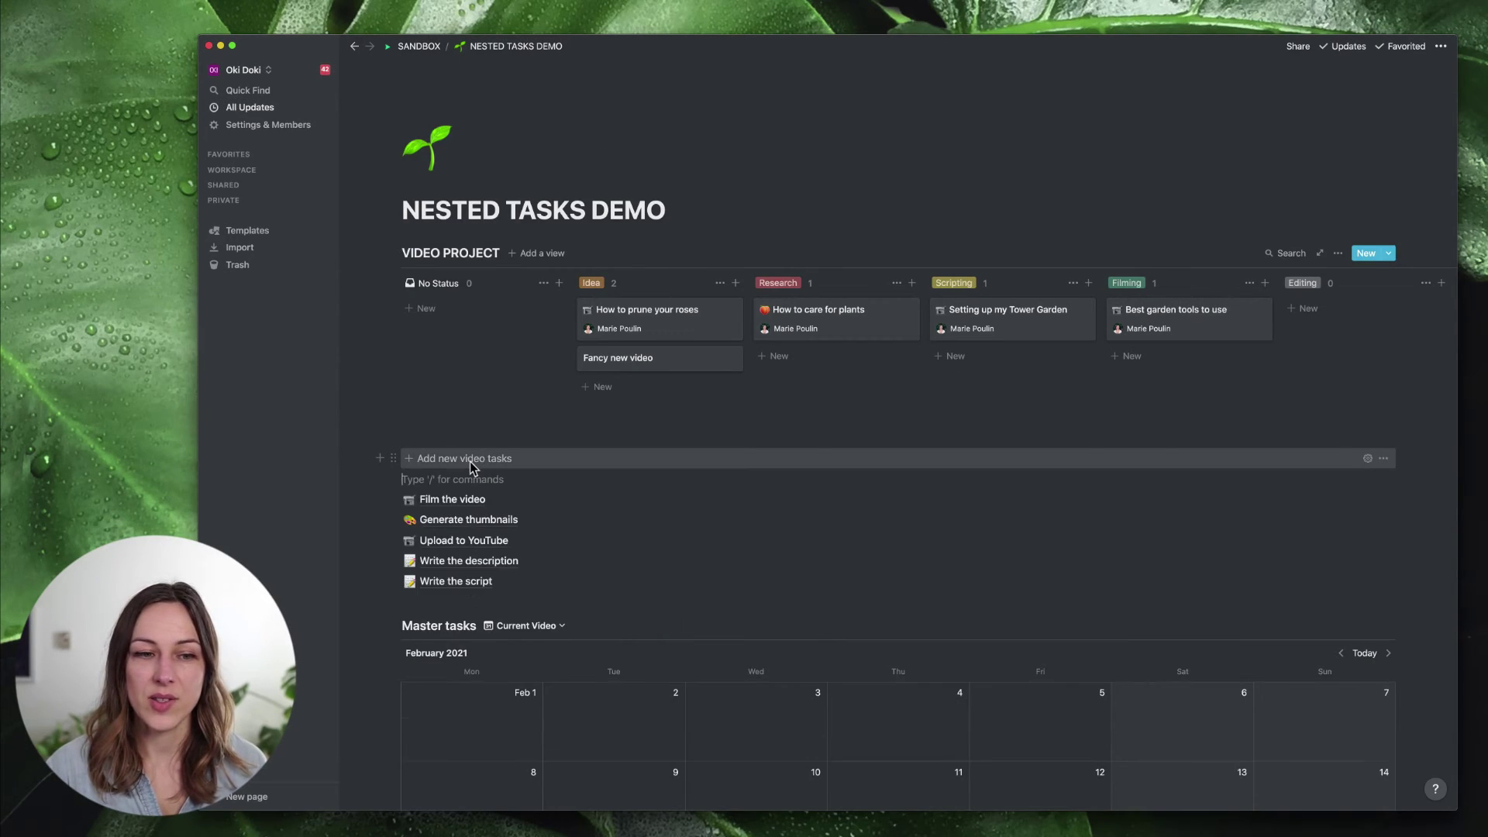
pyautogui.click(370, 500)
pyautogui.moveTo(370, 501); pyautogui.dragTo(428, 588)
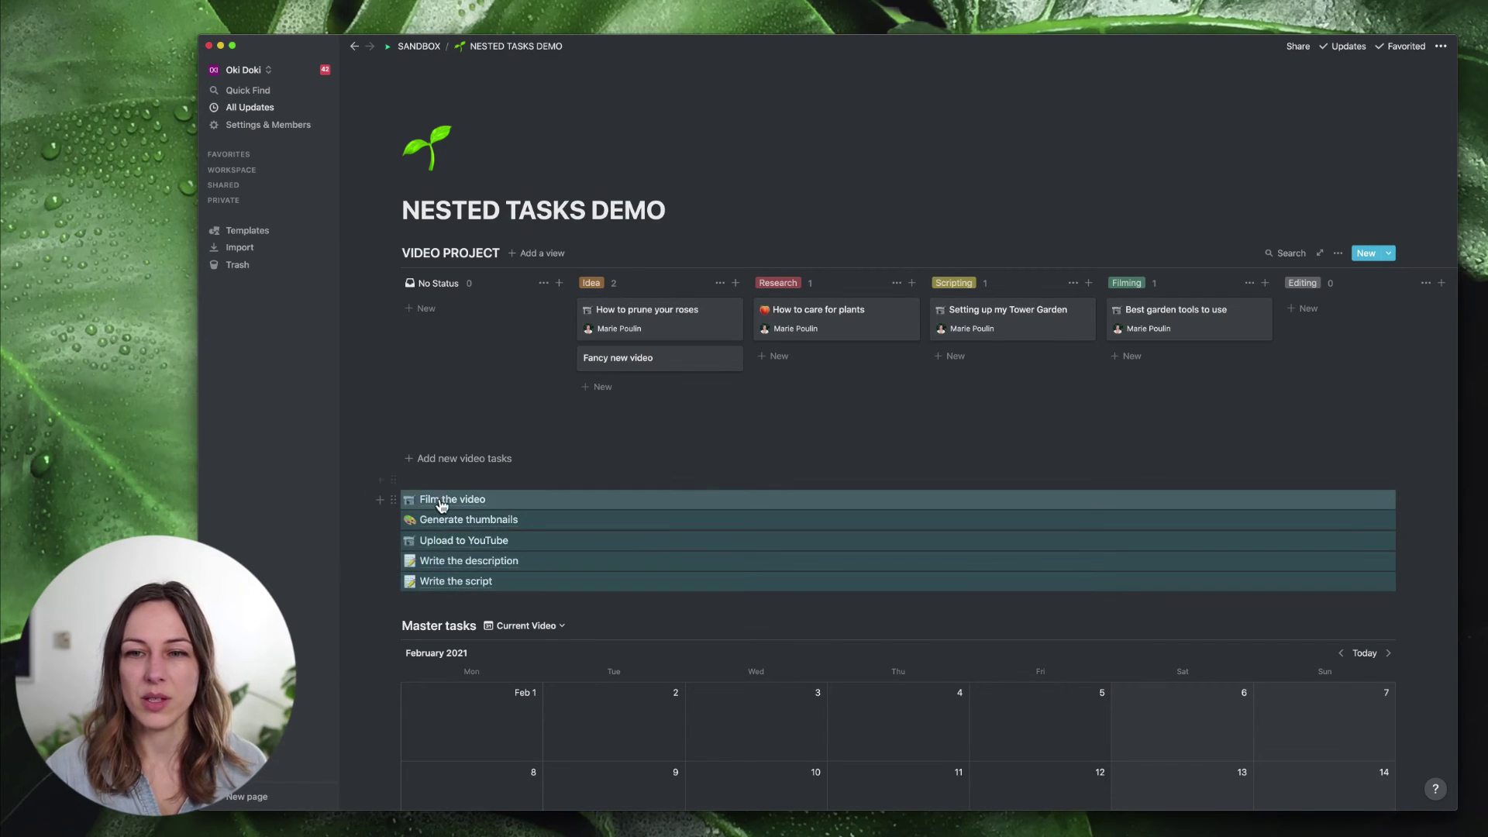
pyautogui.moveTo(434, 498); pyautogui.dragTo(1208, 328)
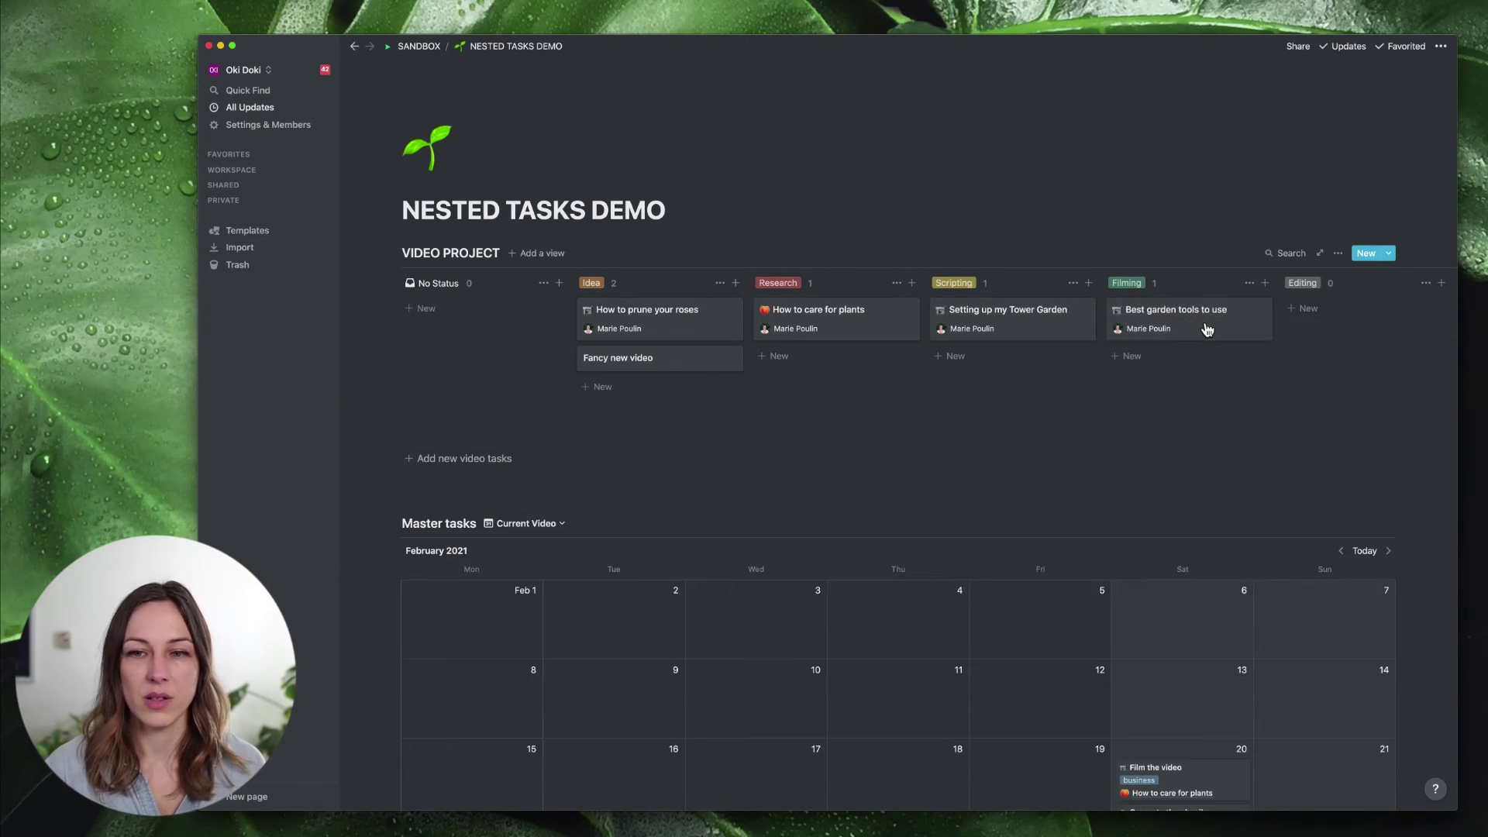
# Open Best garden tools to use and select the five task blocks inside it.
pyautogui.click(1186, 314)
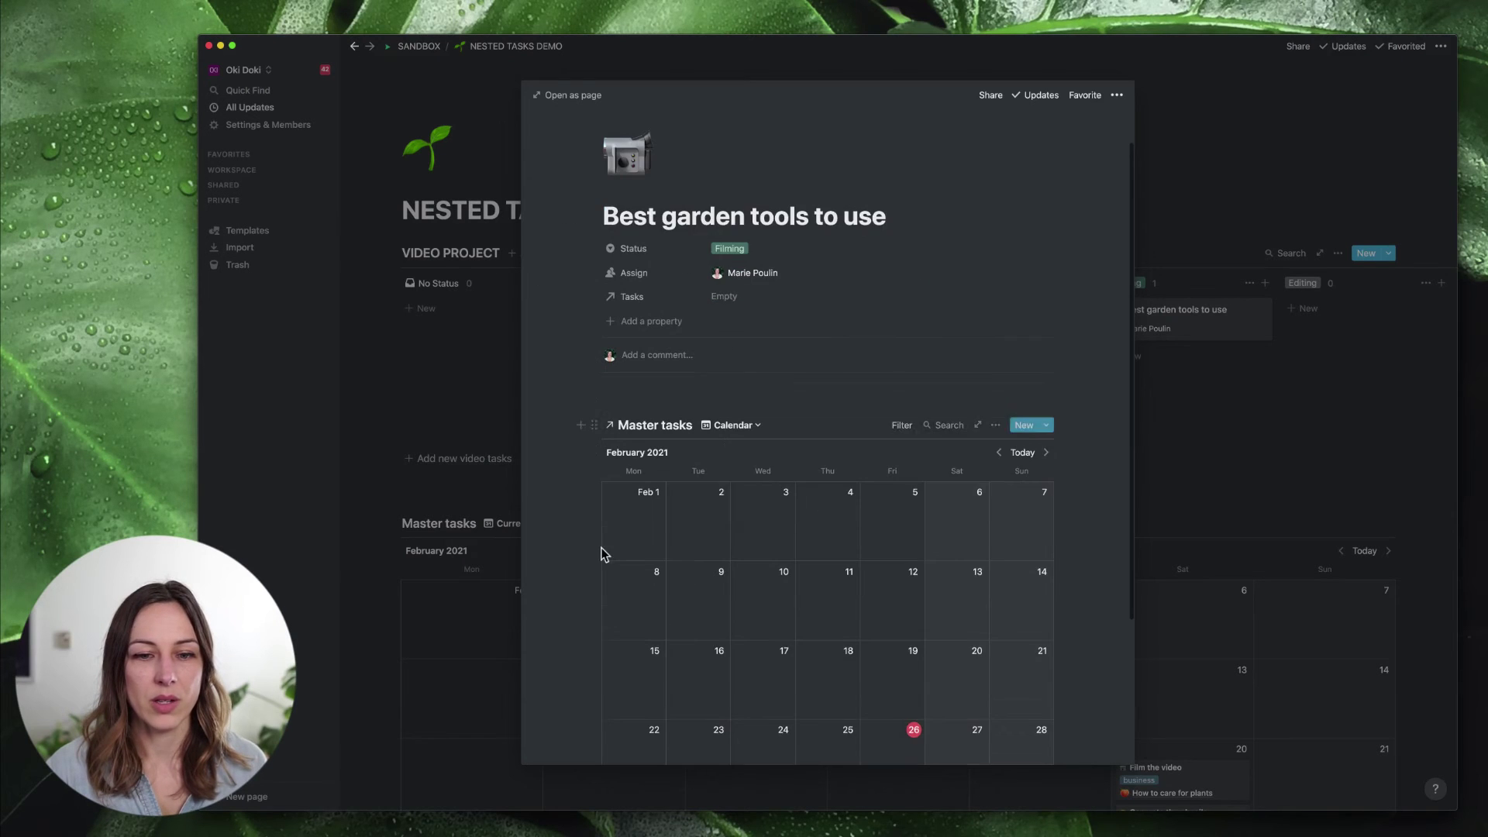
pyautogui.scroll(-5, 739, 527)
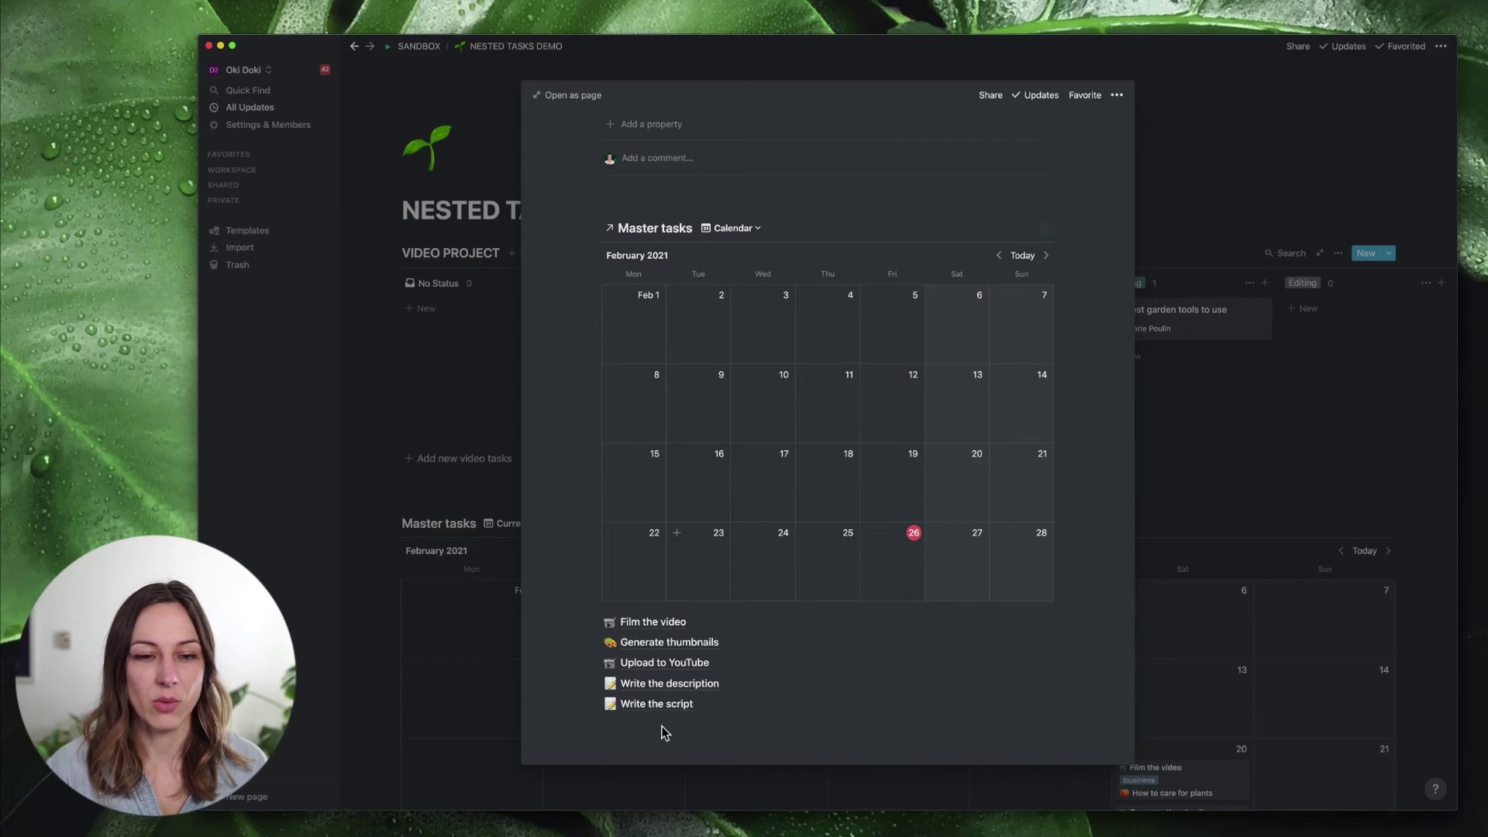
pyautogui.moveTo(661, 727); pyautogui.dragTo(845, 593)
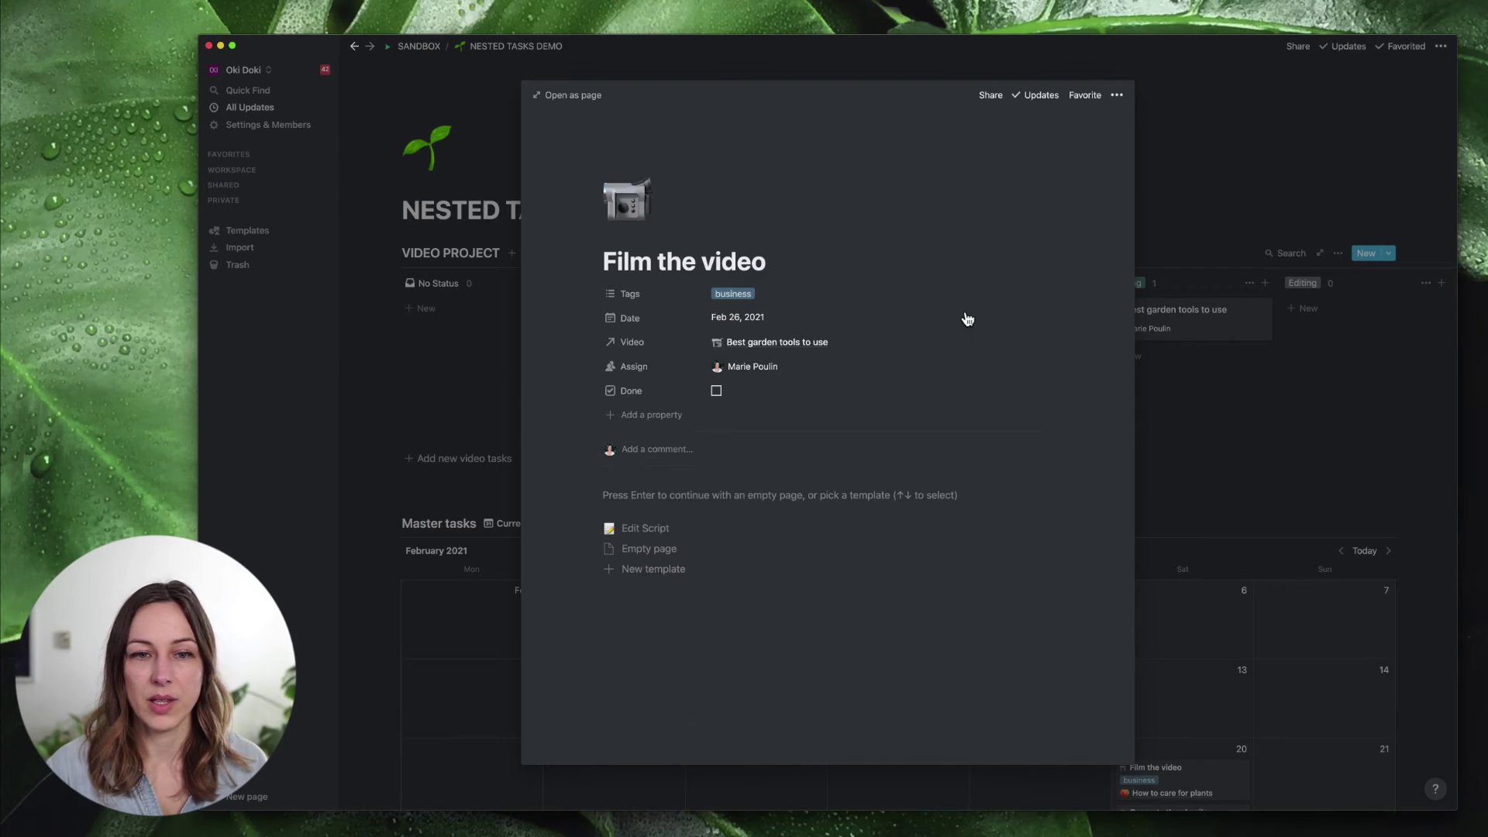
# Check a task's Video relation and the Master tasks filter, then close Best garden tools to use.
pyautogui.click(781, 347)
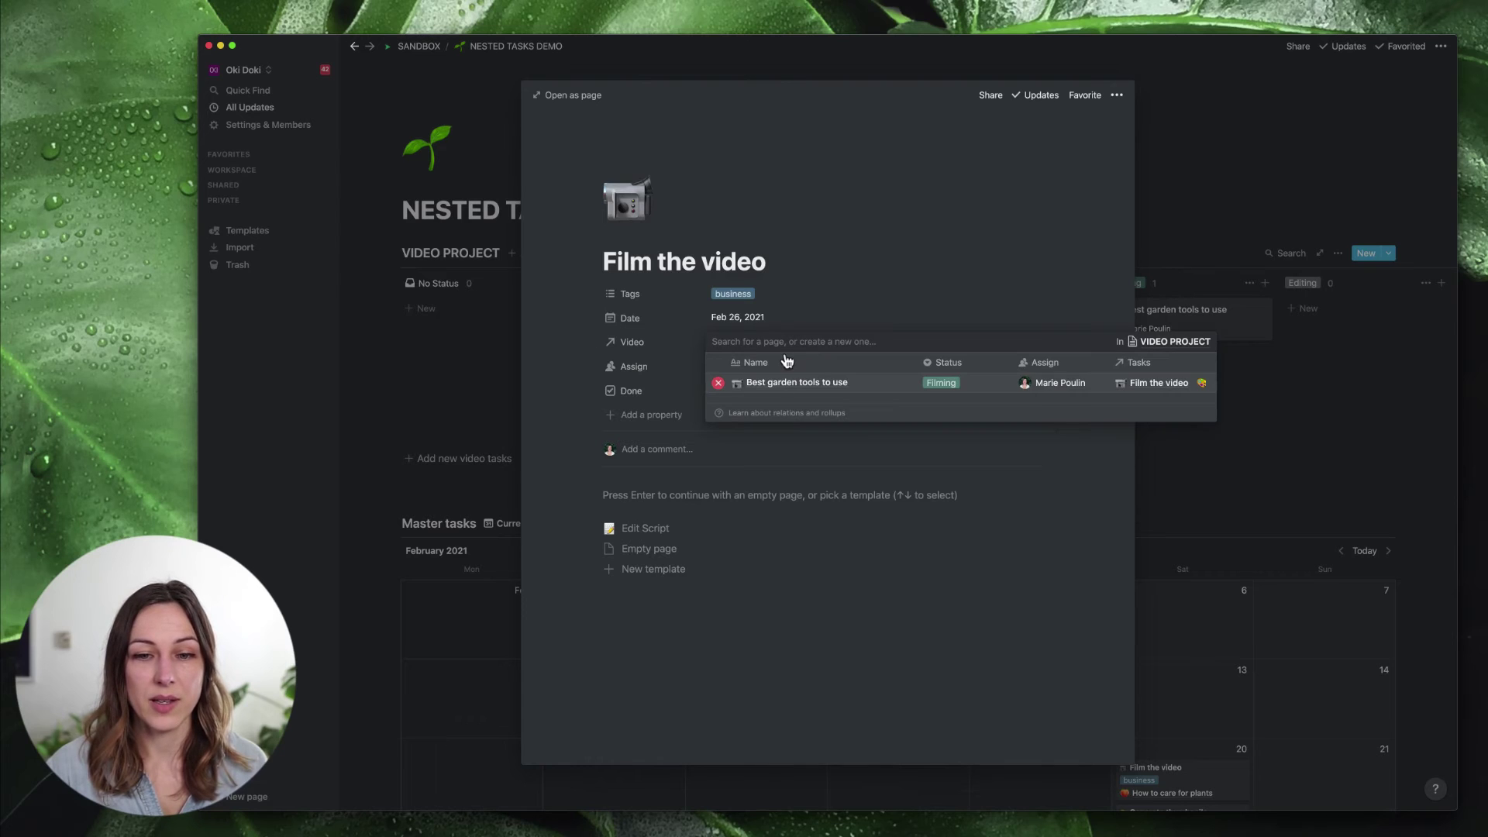
pyautogui.click(783, 386)
pyautogui.click(901, 485)
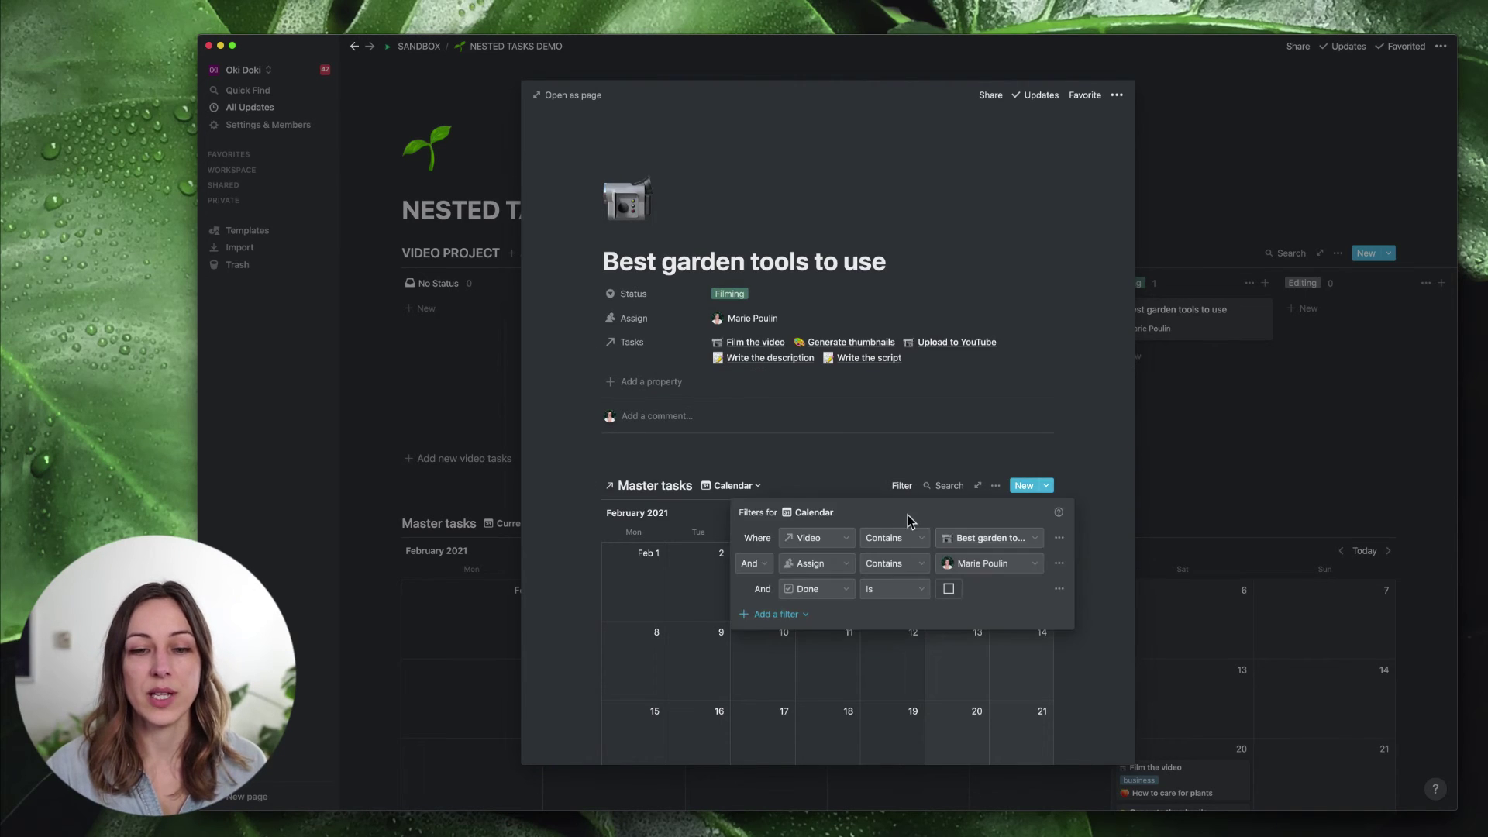
pyautogui.click(1090, 457)
pyautogui.scroll(-5, 1014, 470)
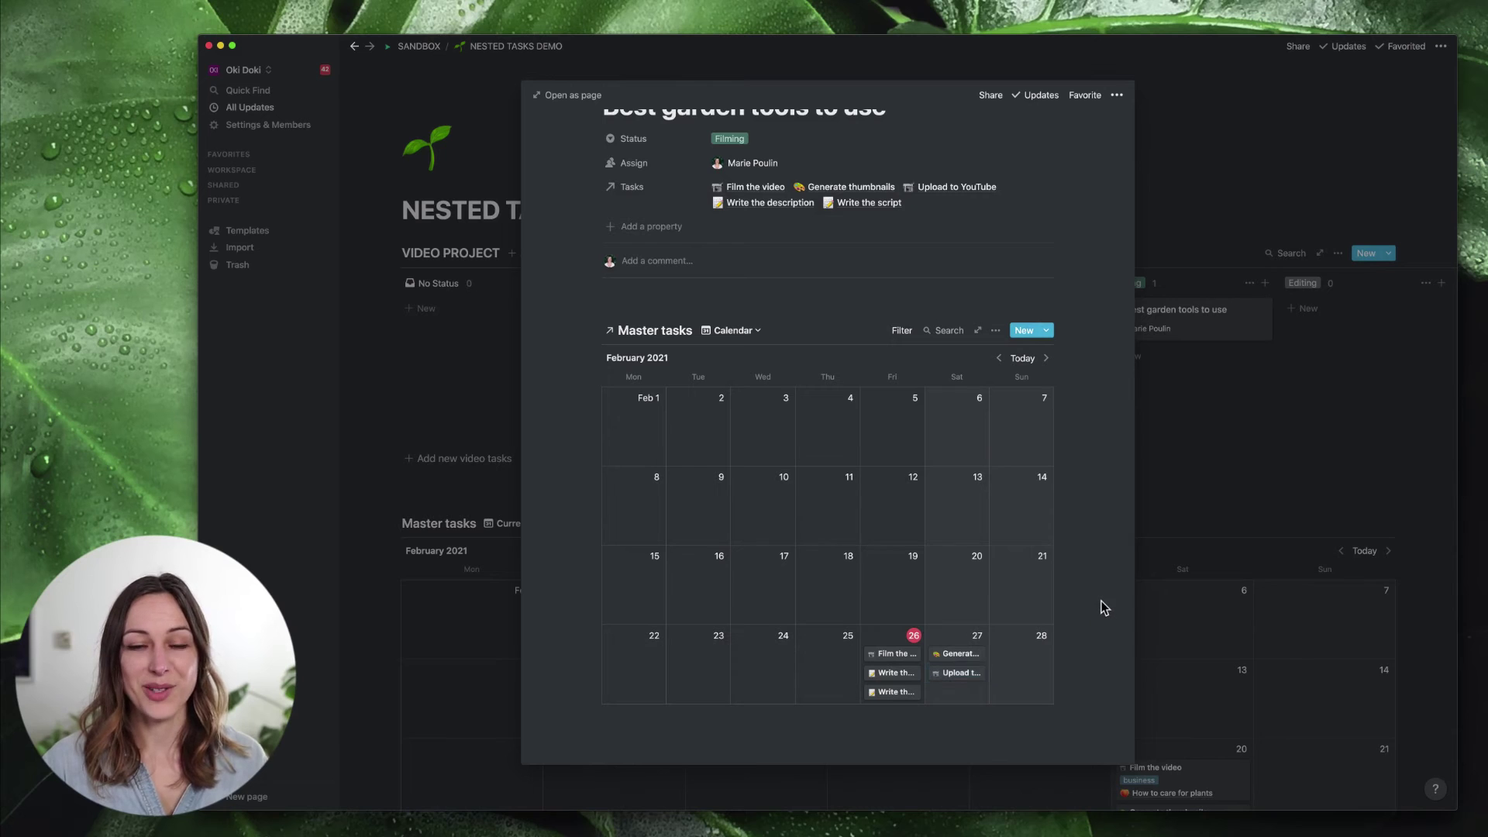
pyautogui.click(1221, 419)
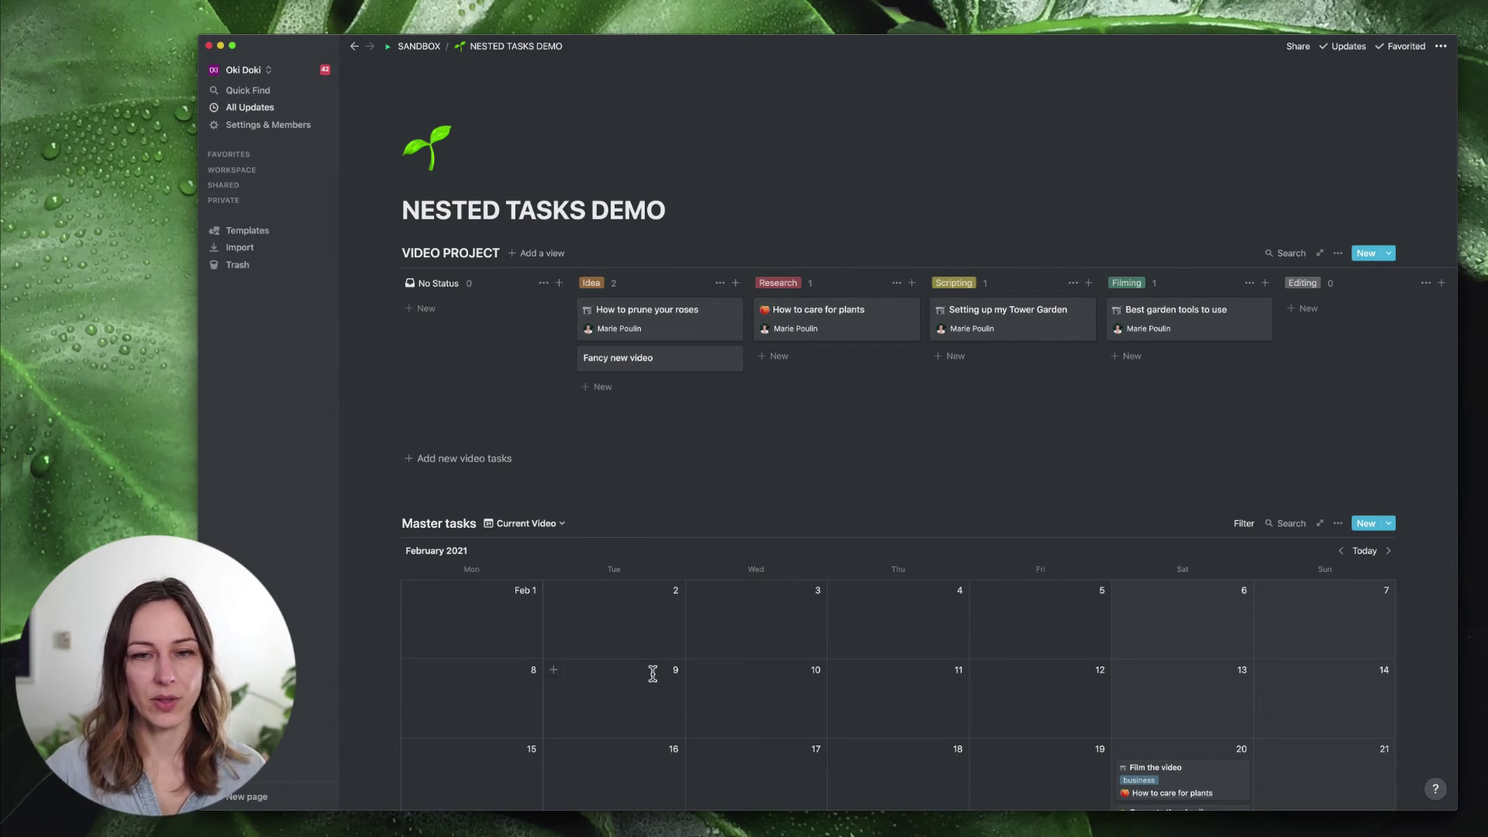
# Look over the template list for new videos, then dismiss it.
pyautogui.click(1389, 256)
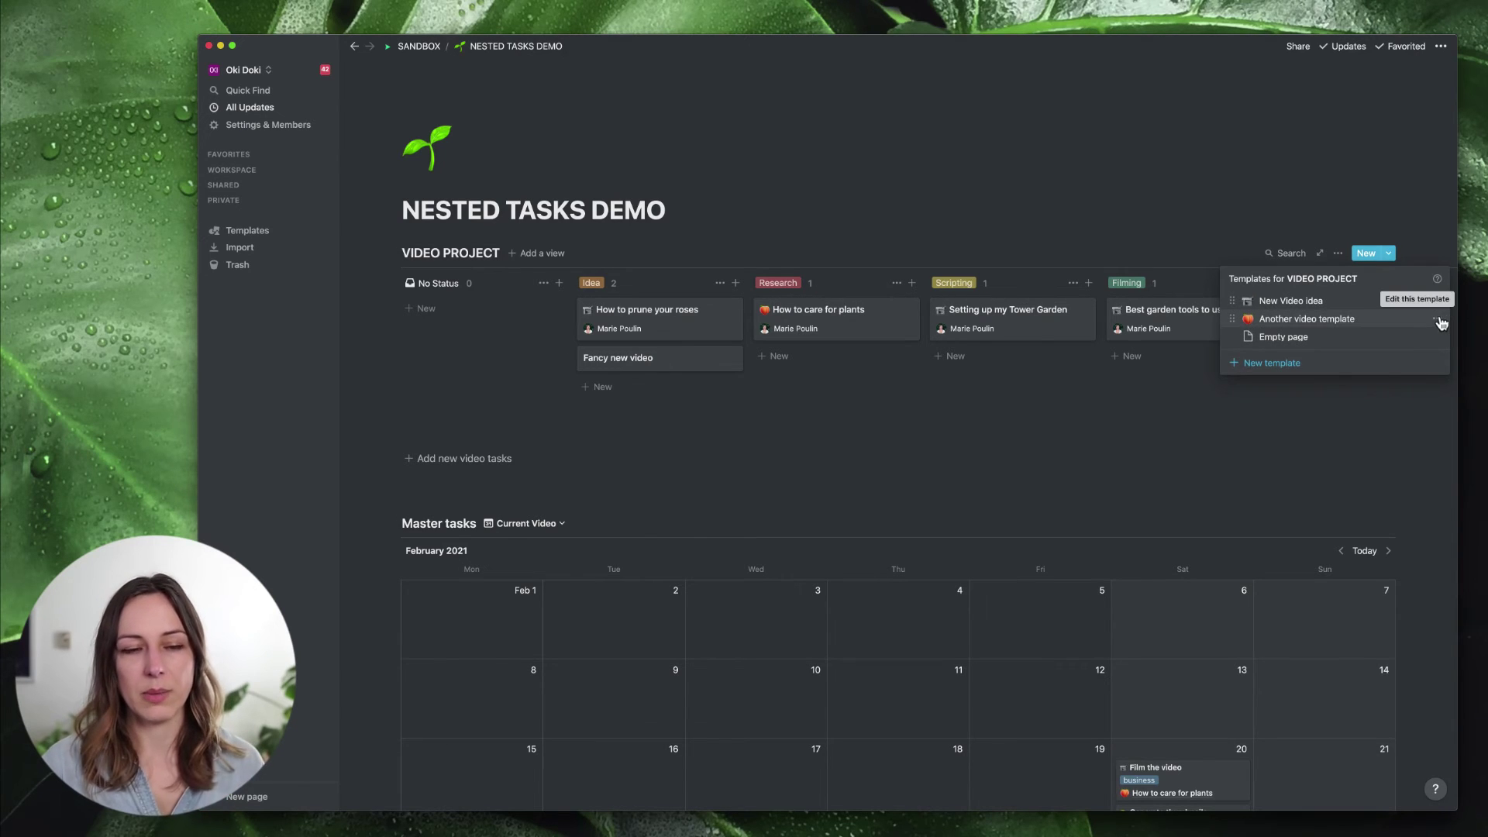
pyautogui.click(521, 484)
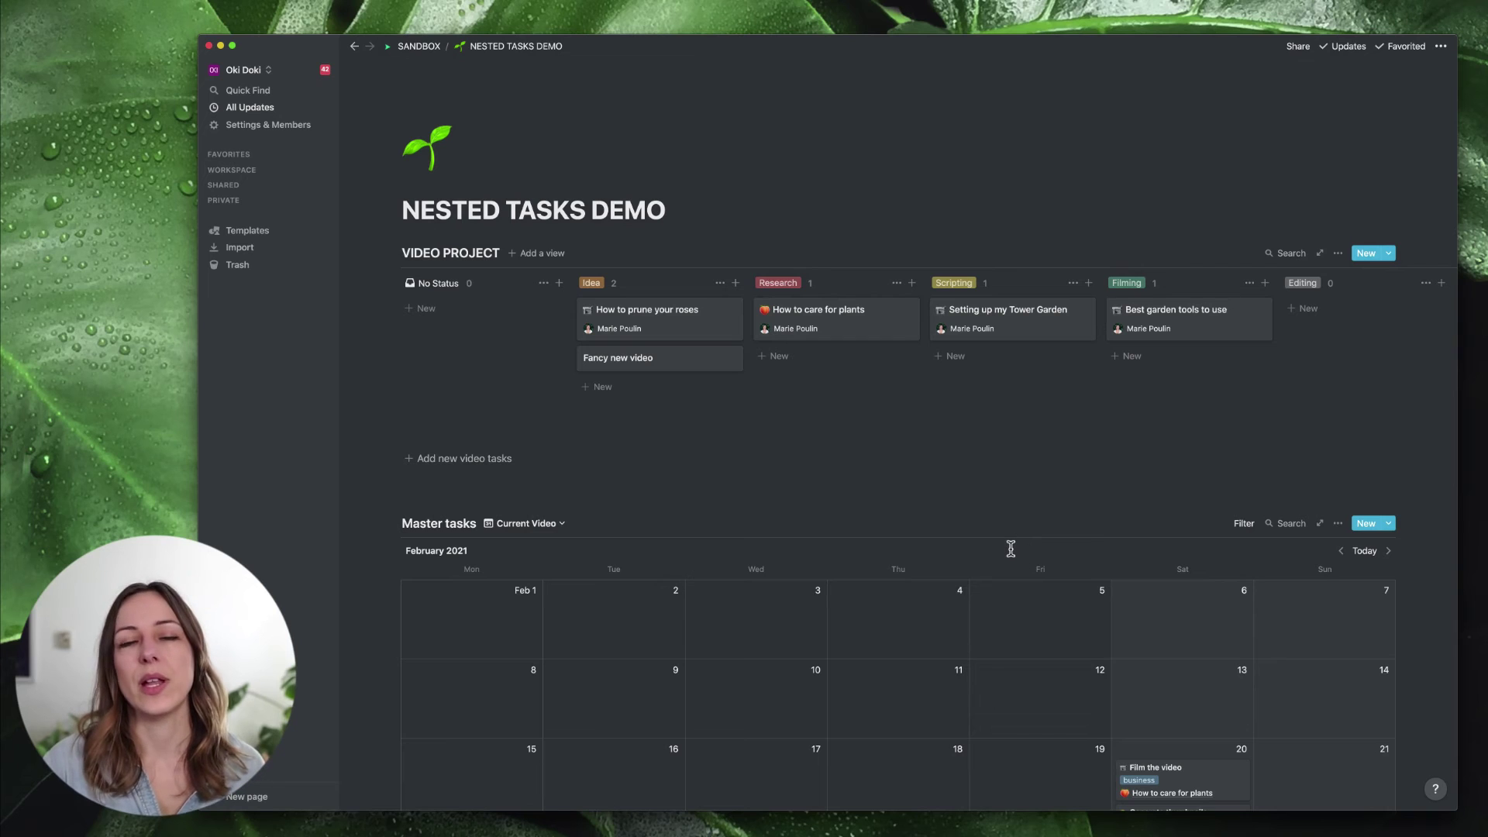
pyautogui.scroll(-1, 597, 472)
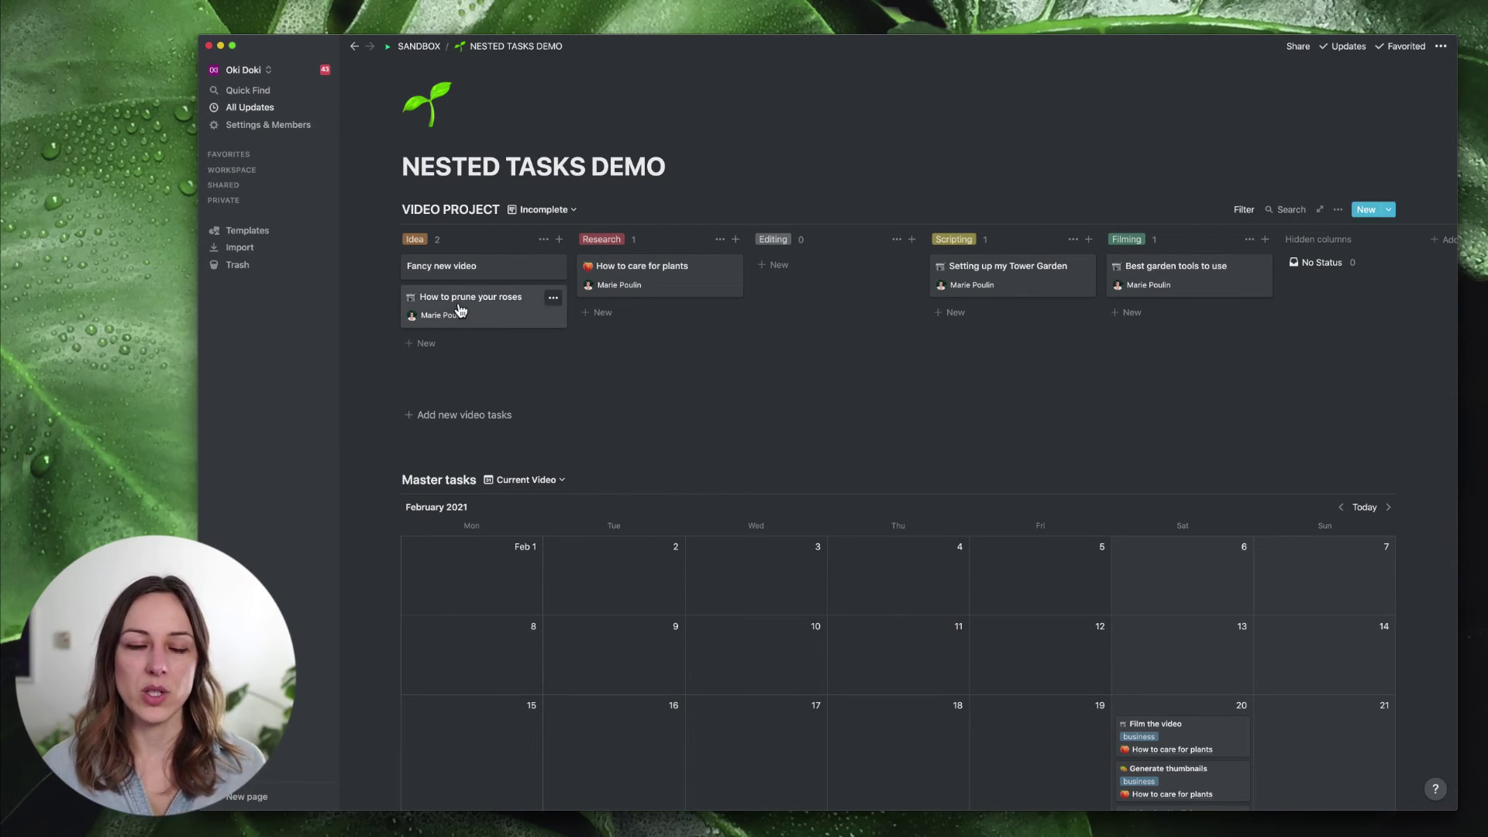
# On Fancy new video, add a rollup property 'Completion' using relation Tasks and property Done.
pyautogui.click(511, 285)
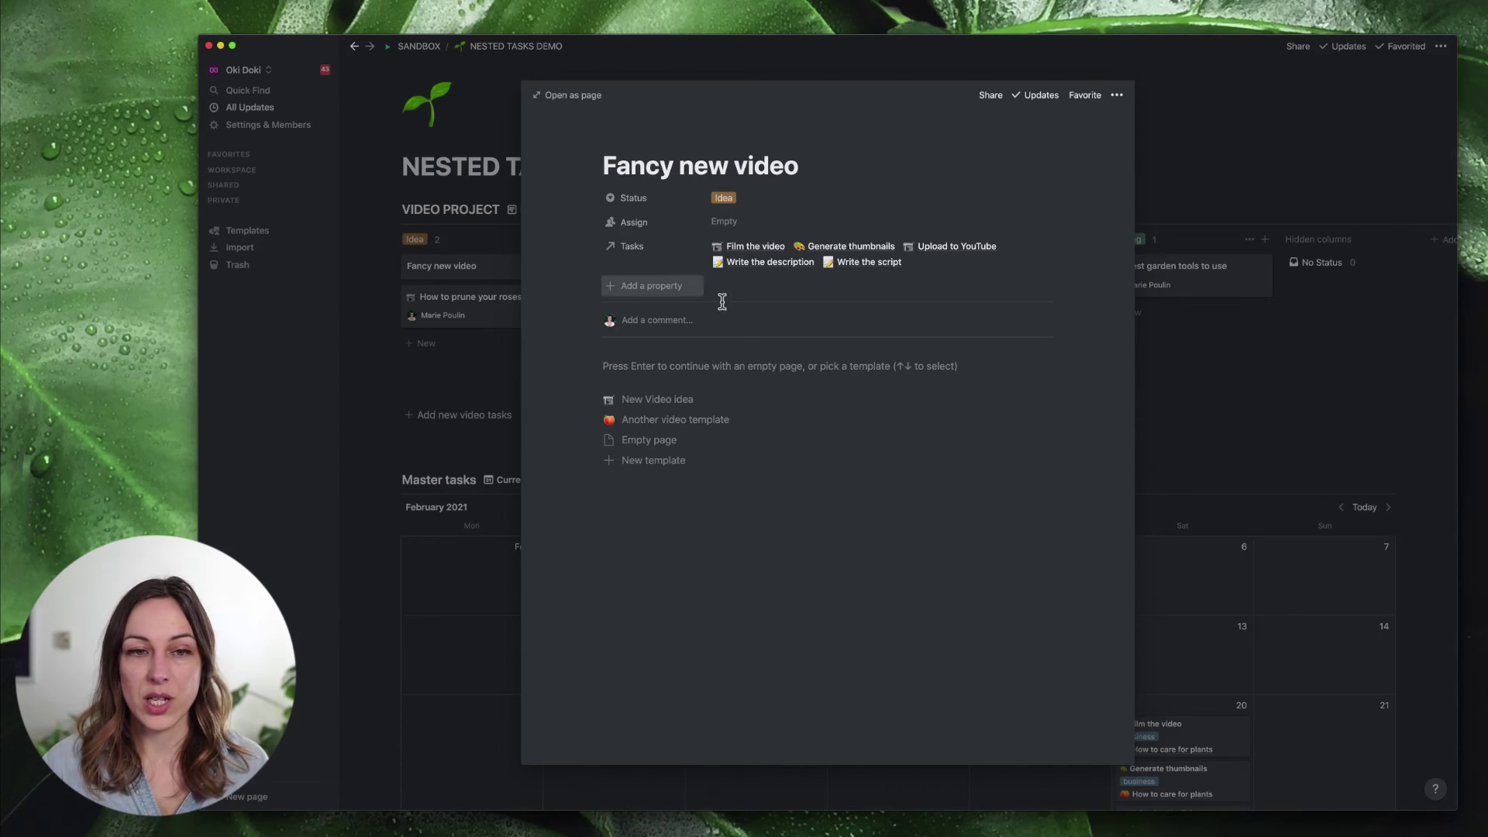
pyautogui.click(662, 289)
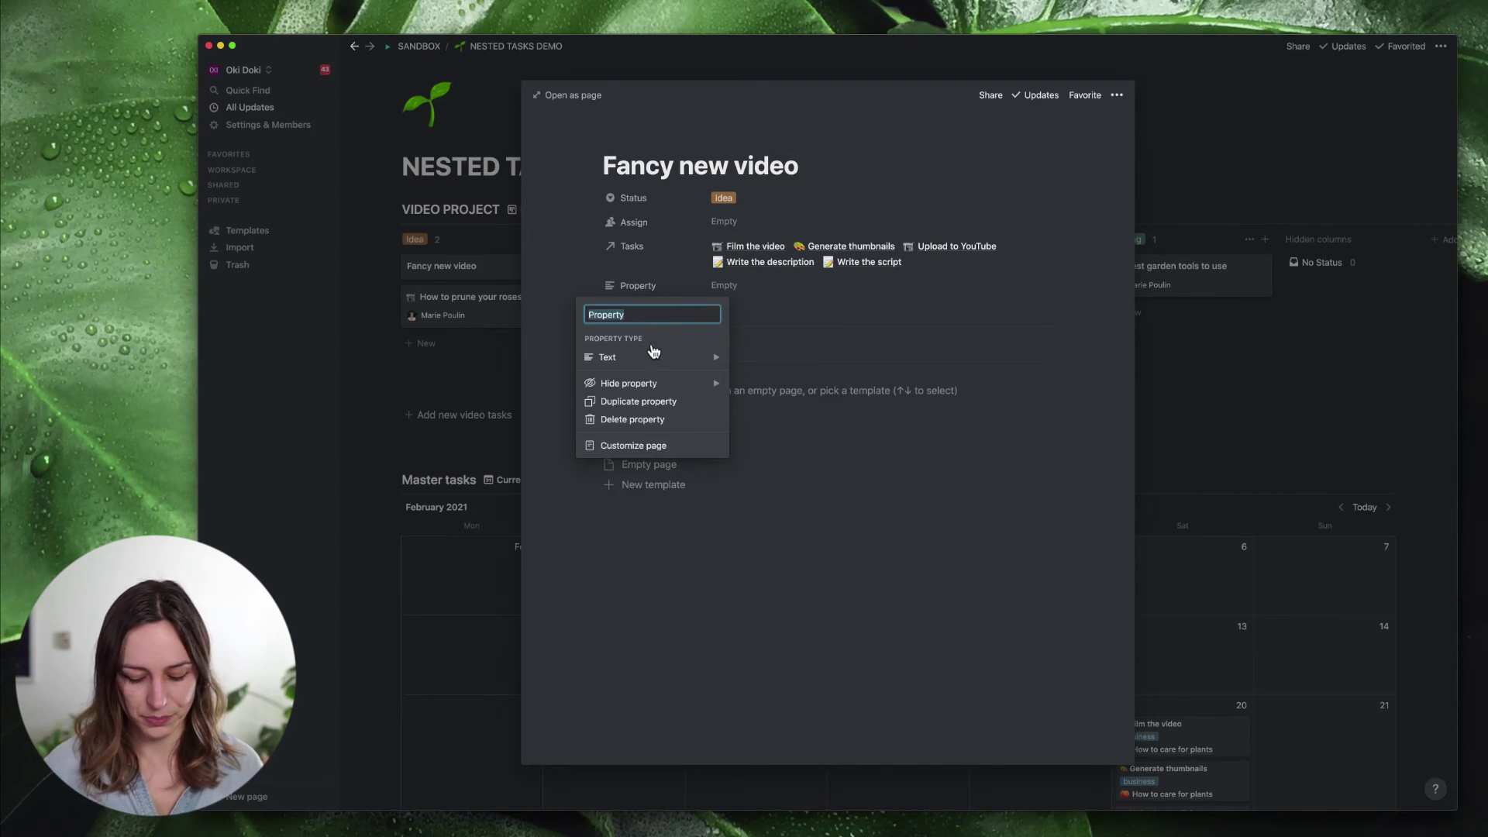
pyautogui.write('Completion')
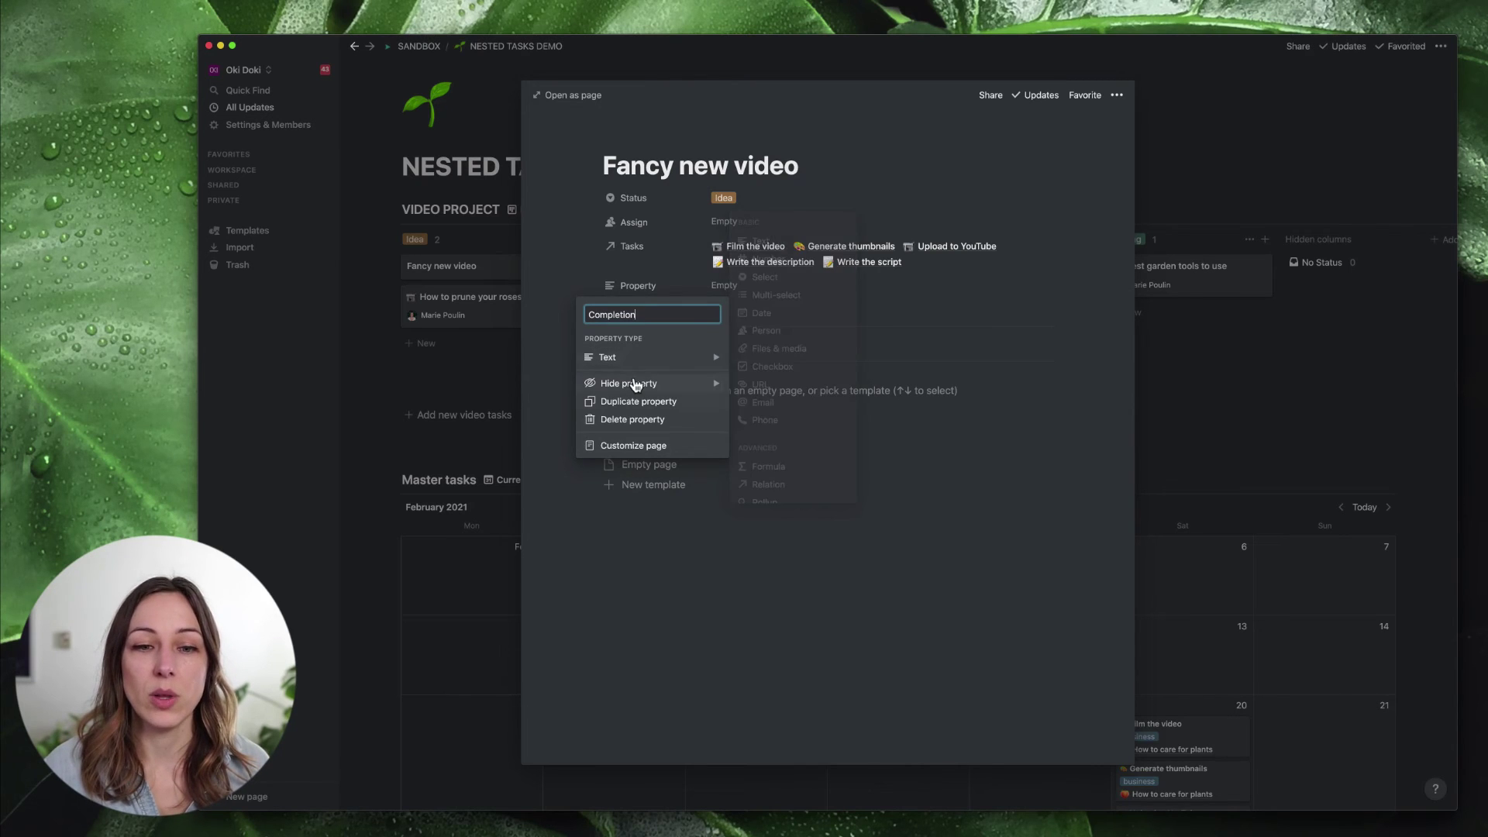
pyautogui.moveTo(660, 359)
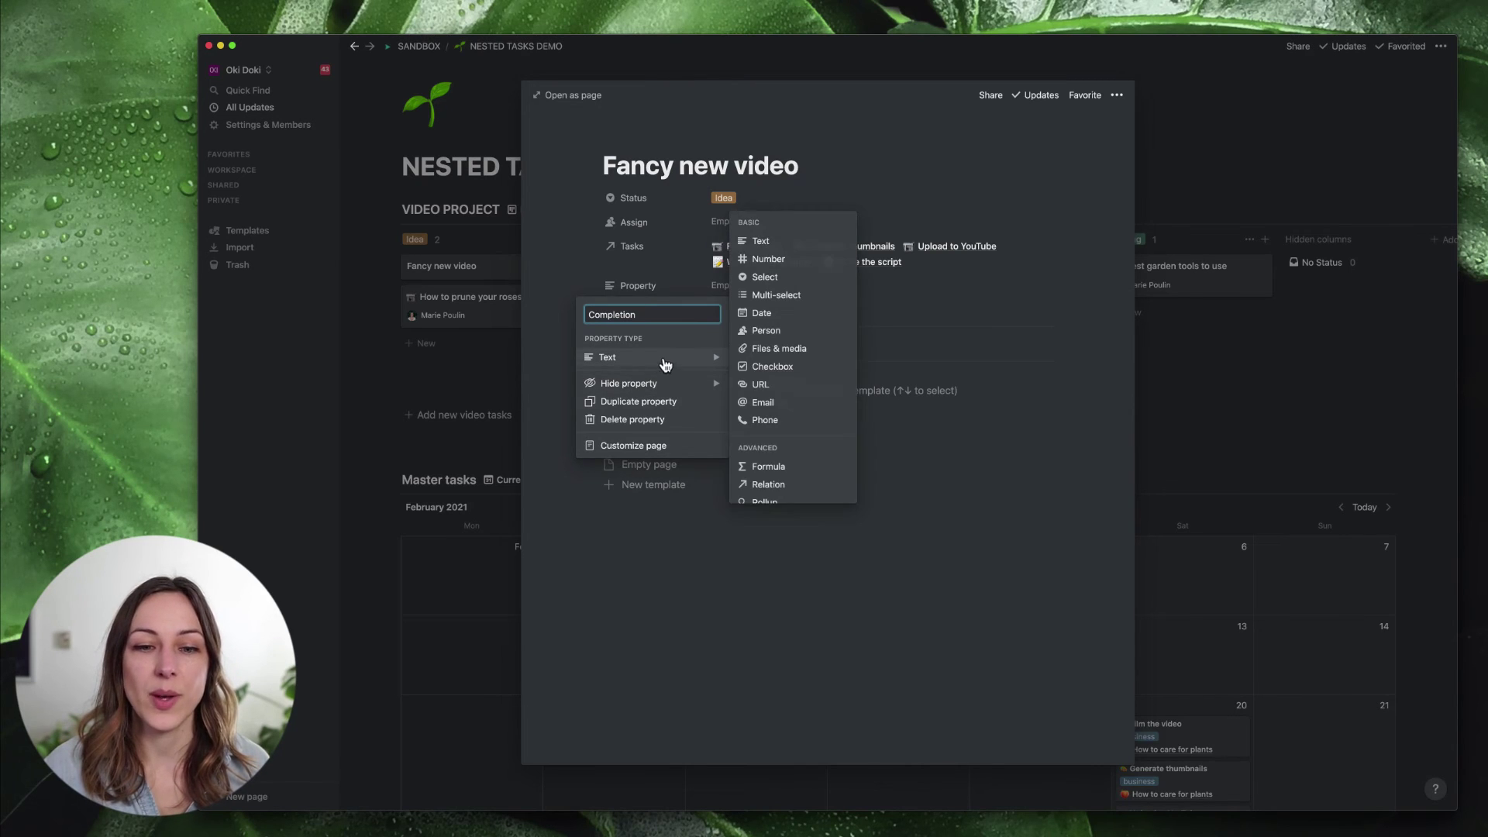
pyautogui.click(769, 496)
pyautogui.click(756, 286)
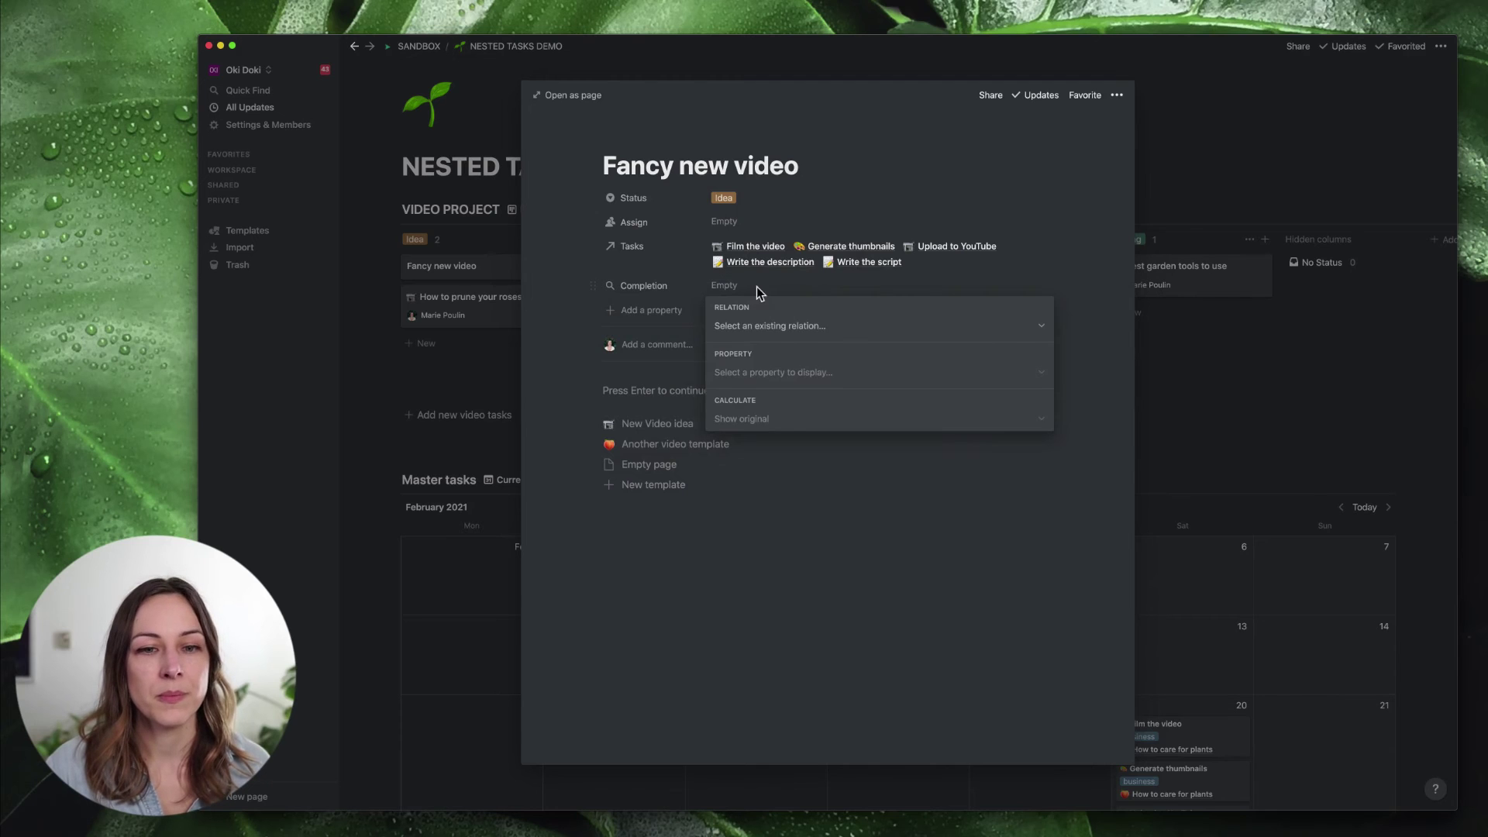
pyautogui.click(772, 327)
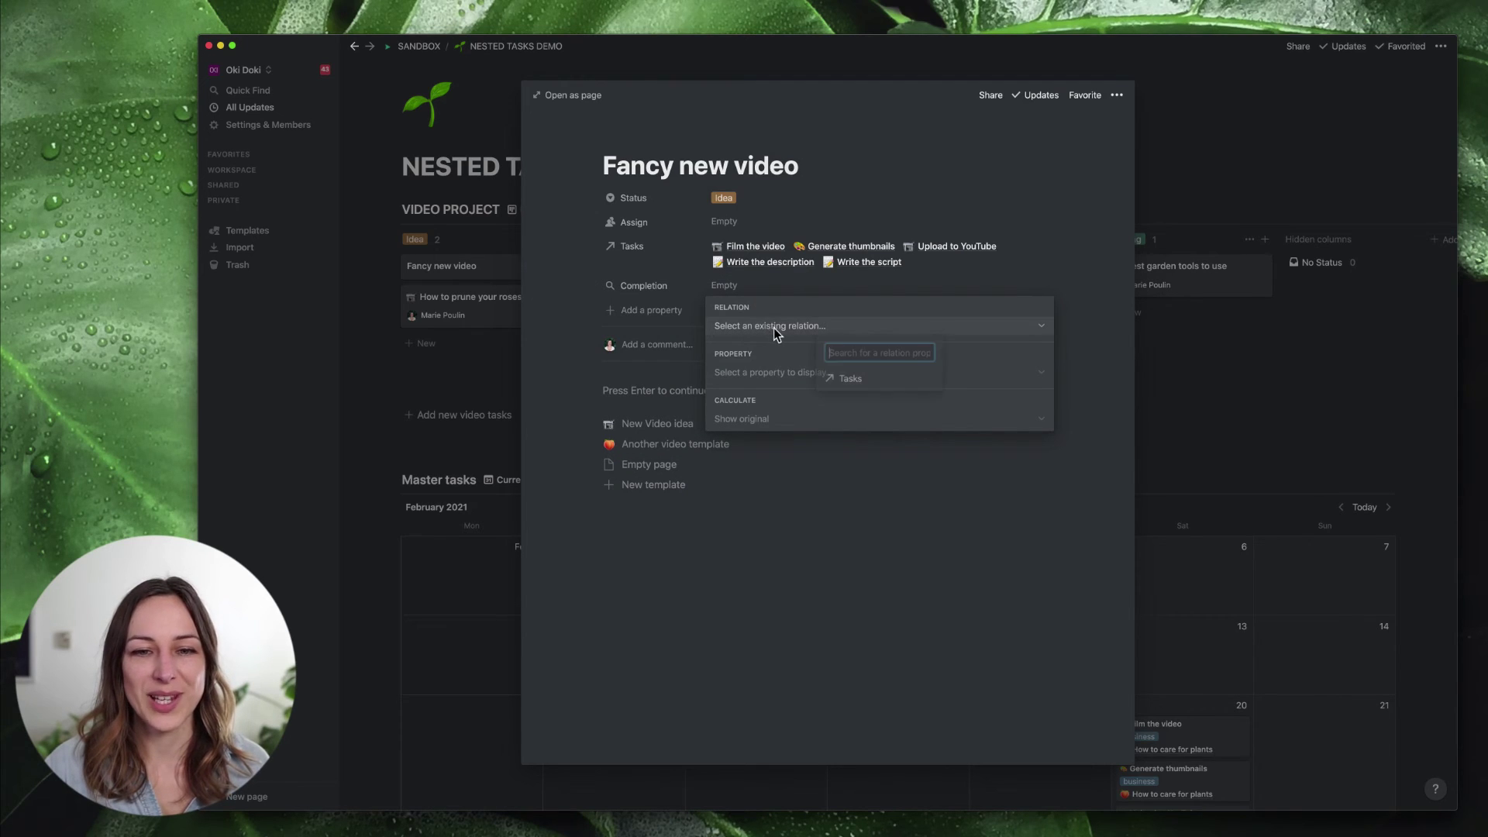
pyautogui.click(845, 379)
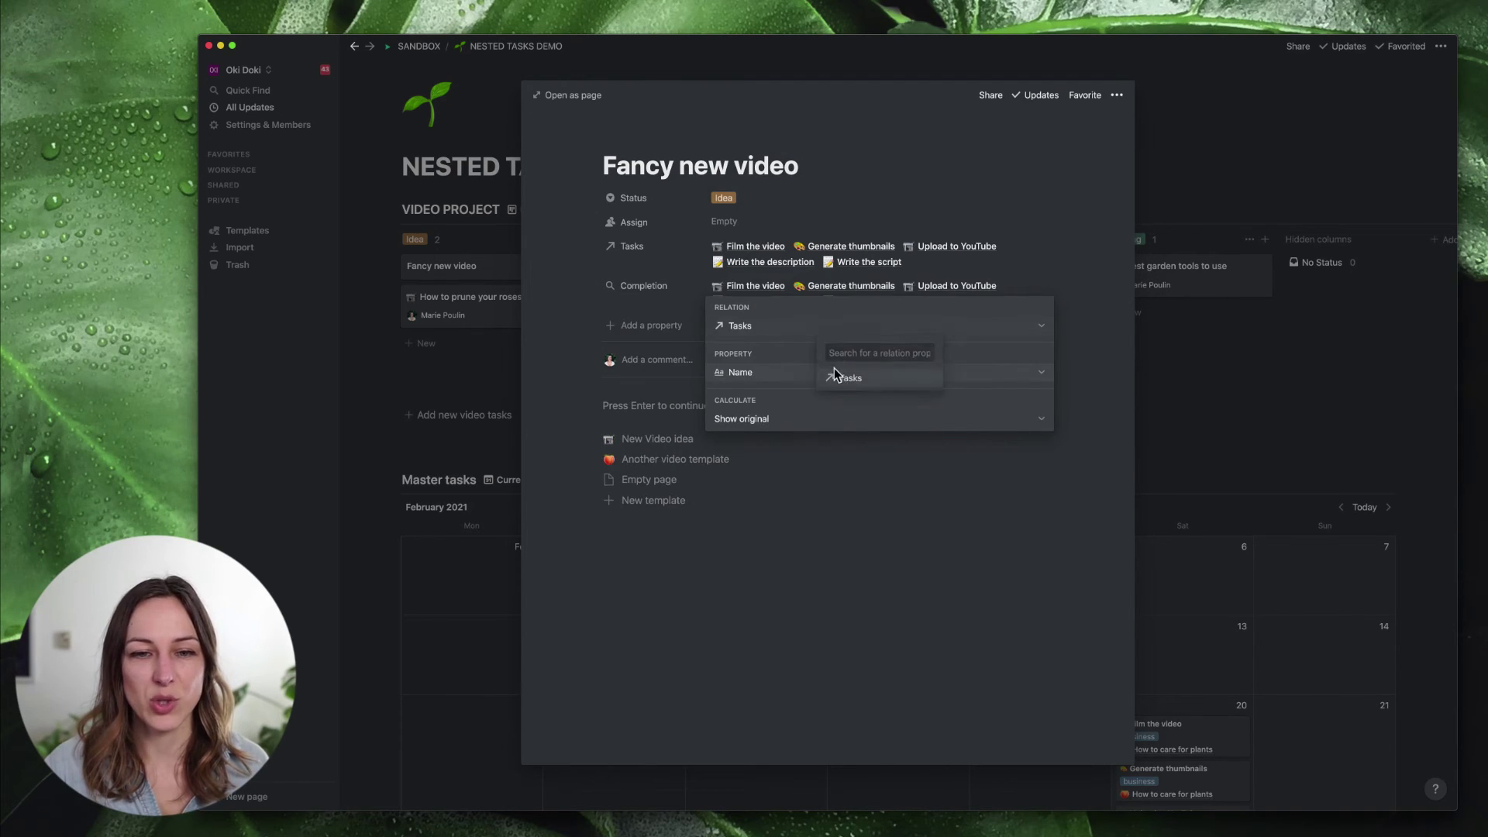
pyautogui.click(774, 369)
pyautogui.click(852, 478)
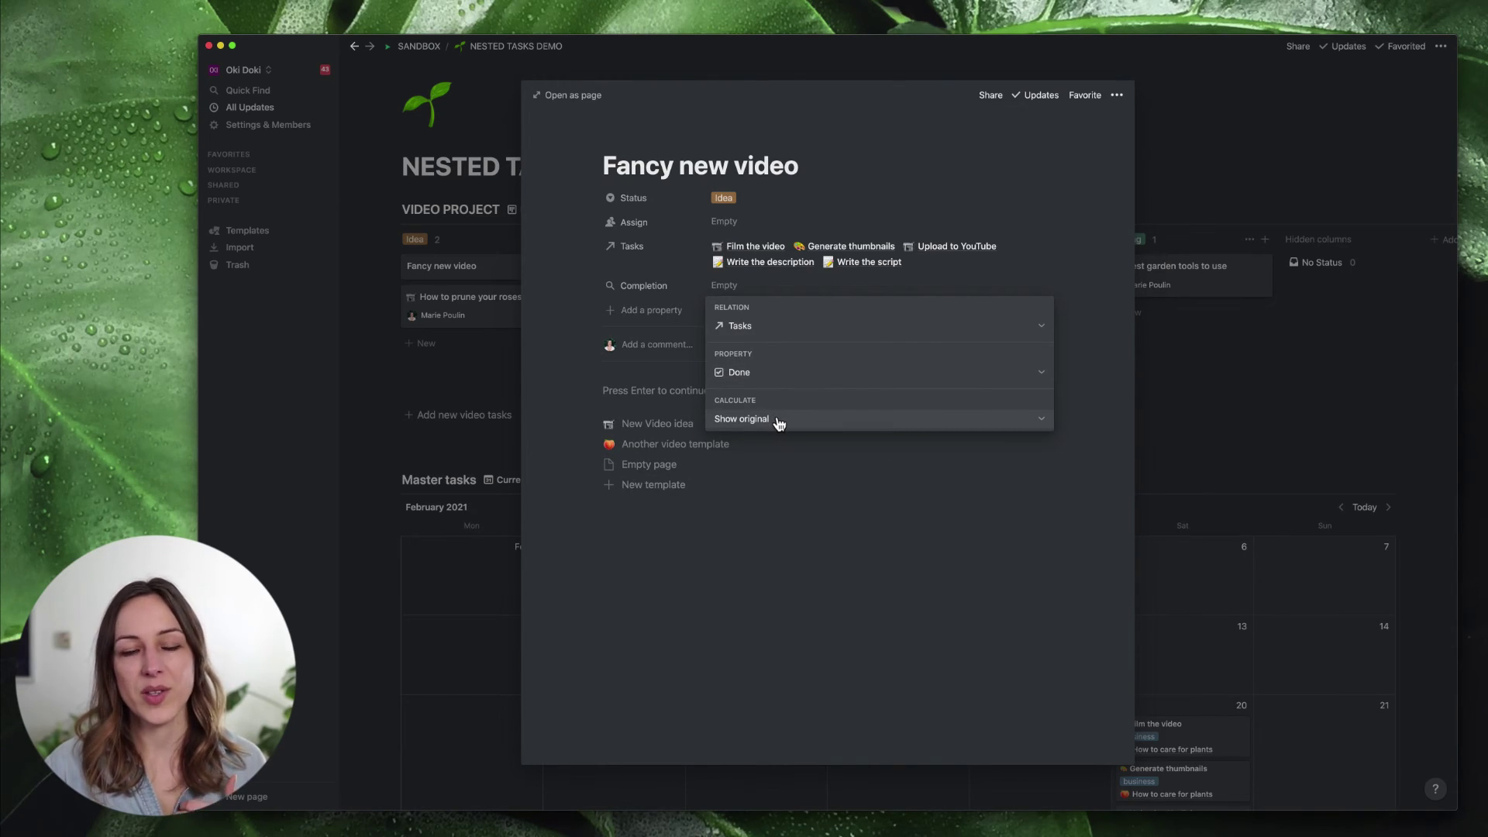
pyautogui.press('Escape')
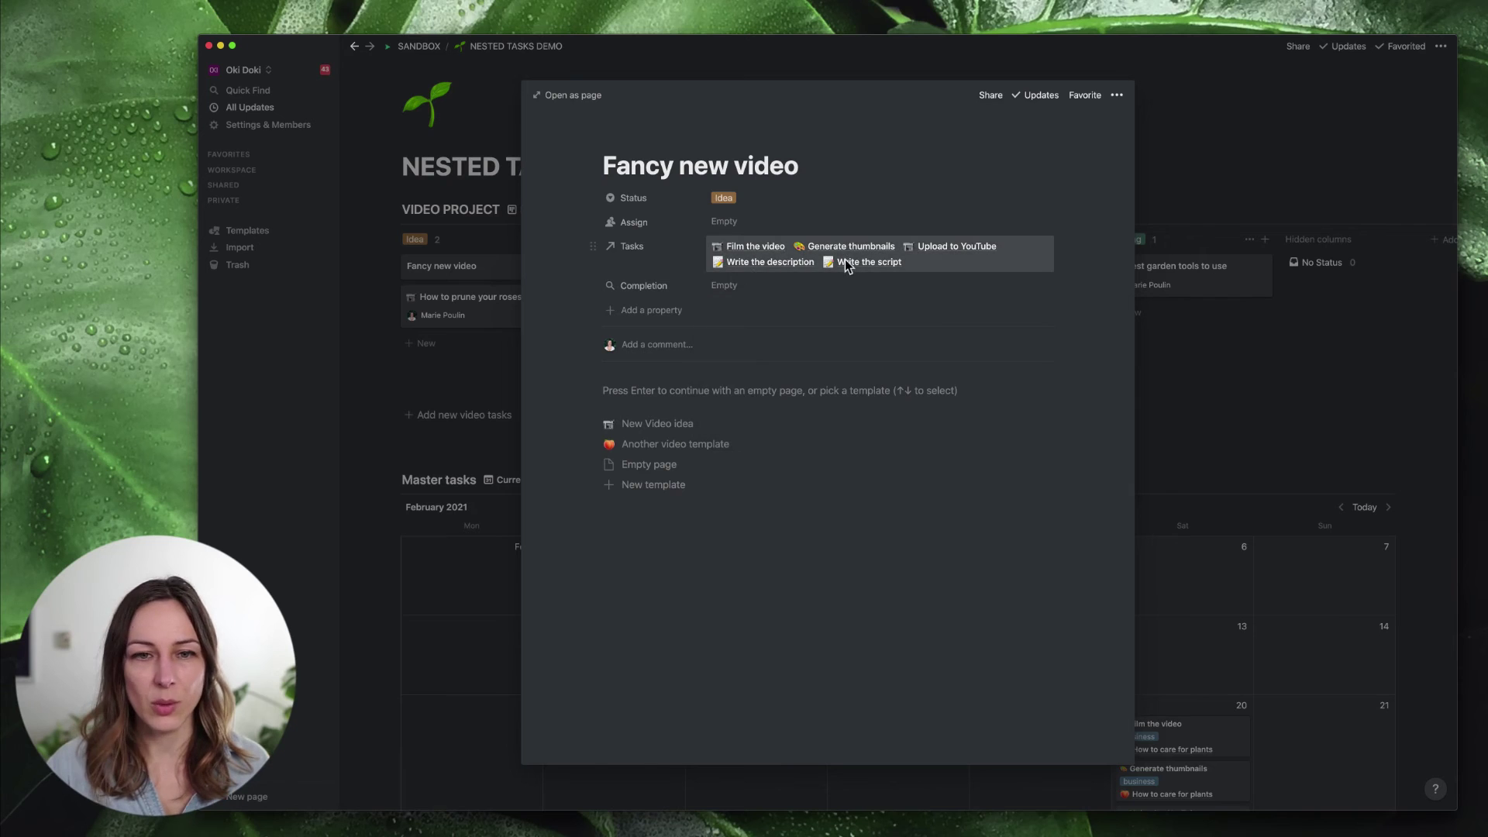
# Tick Done on the Film the video task.
pyautogui.click(1248, 409)
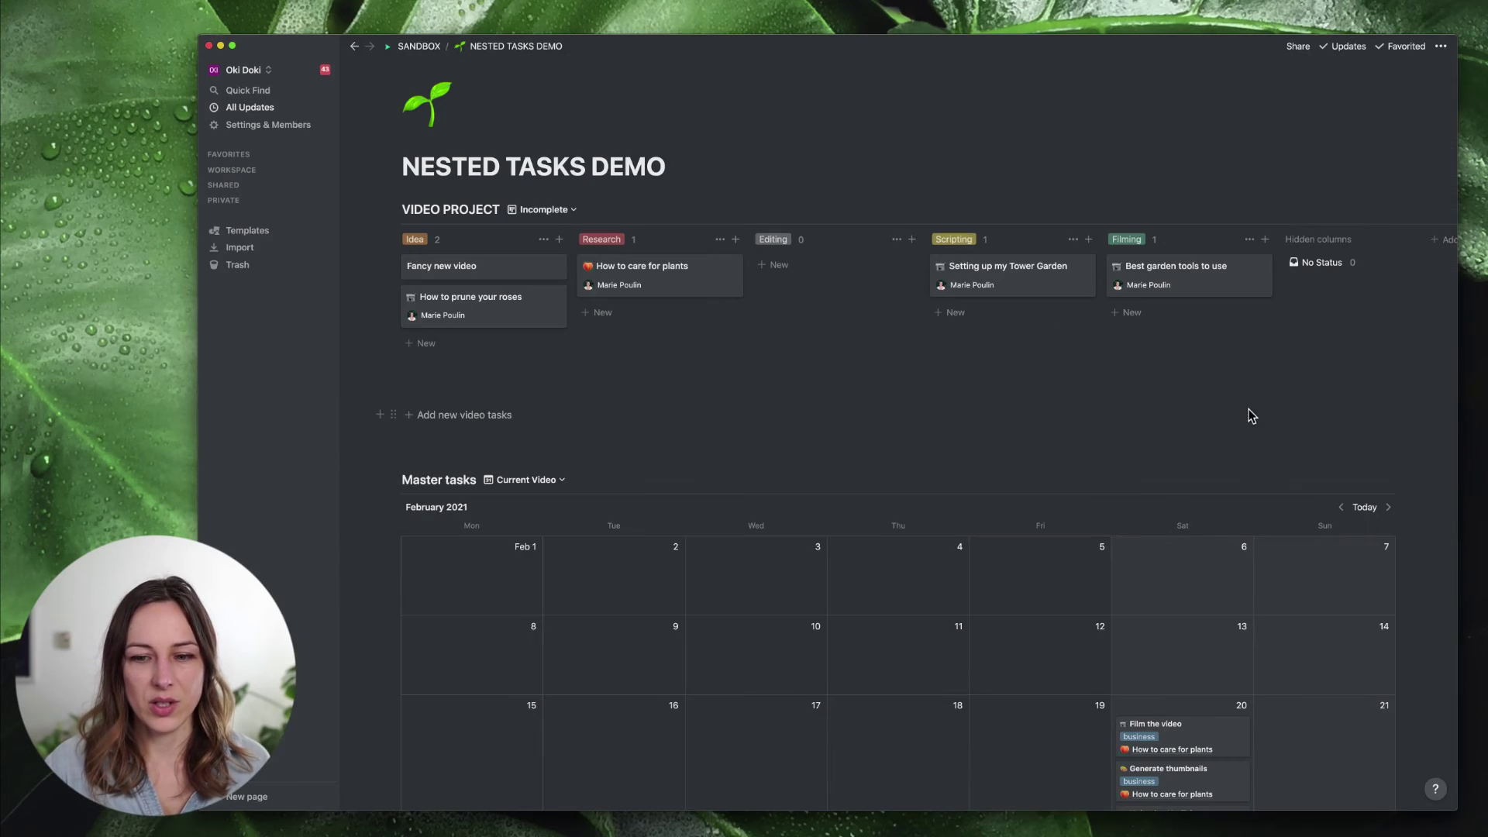
pyautogui.scroll(-3, 1210, 510)
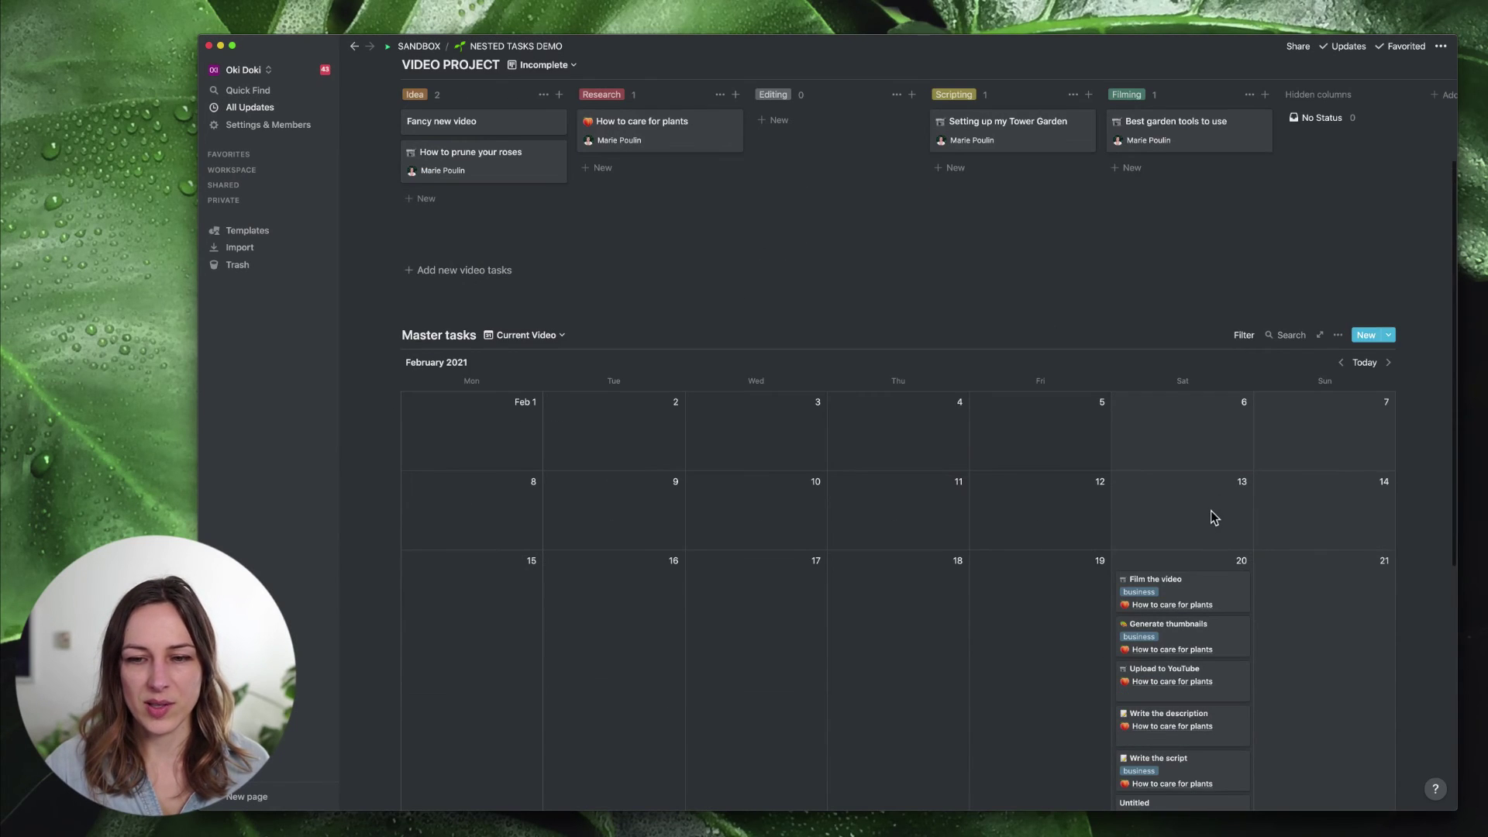
pyautogui.click(1206, 589)
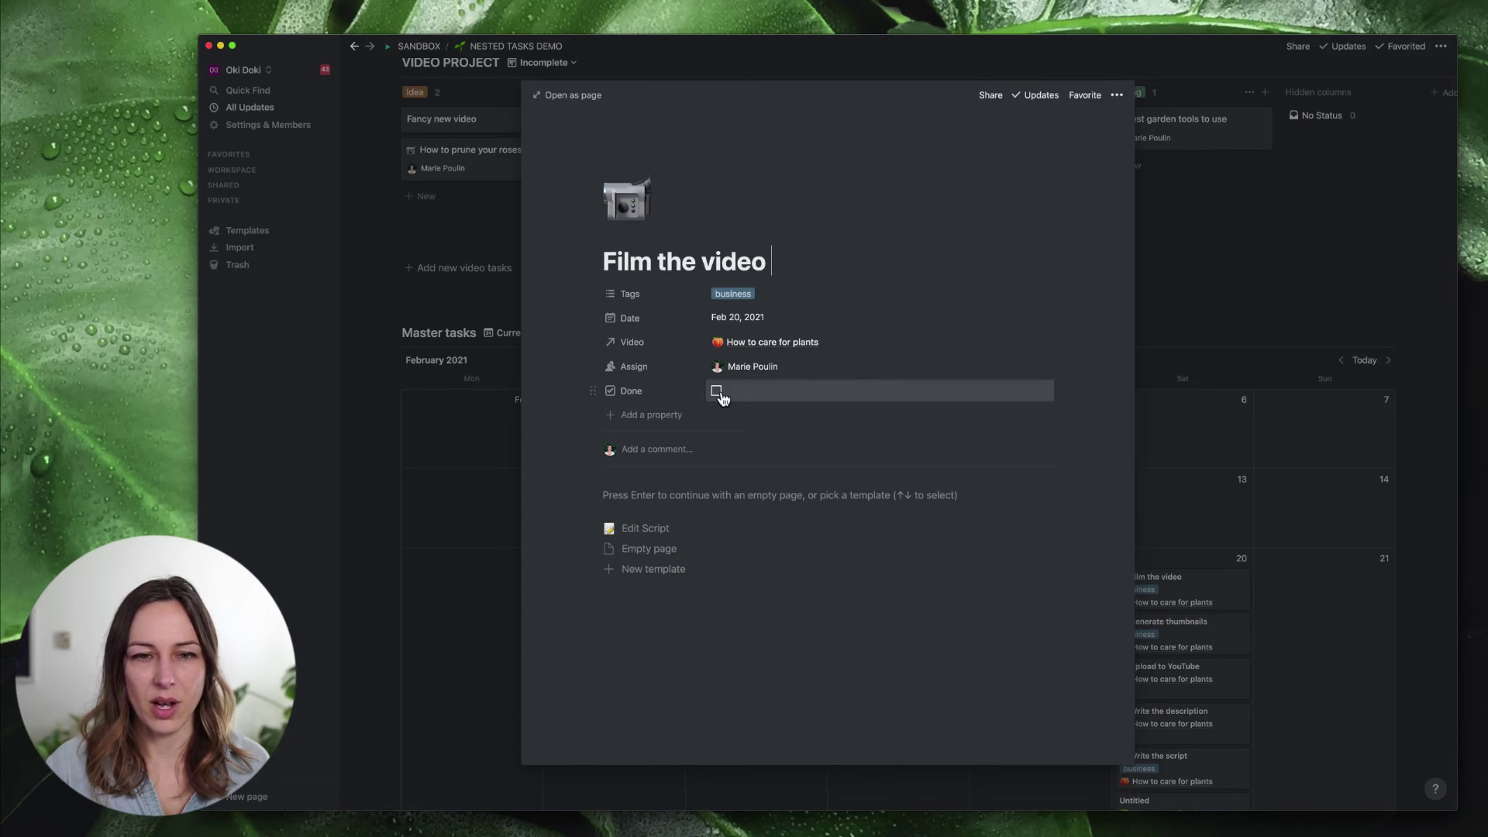
pyautogui.click(716, 390)
pyautogui.click(1211, 326)
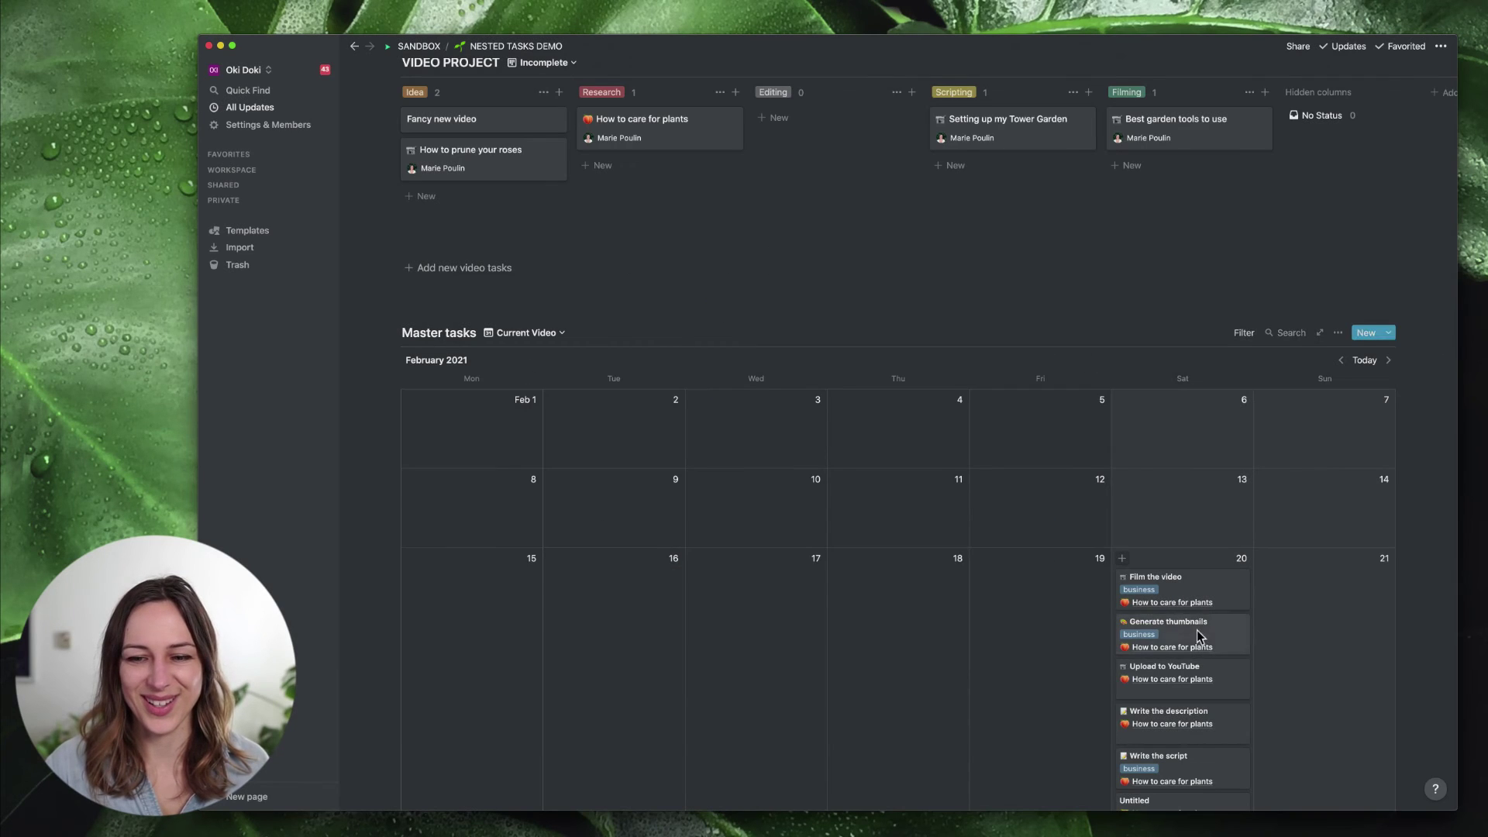
# Tick Done on the Untitled Feb 20 task.
pyautogui.click(1221, 715)
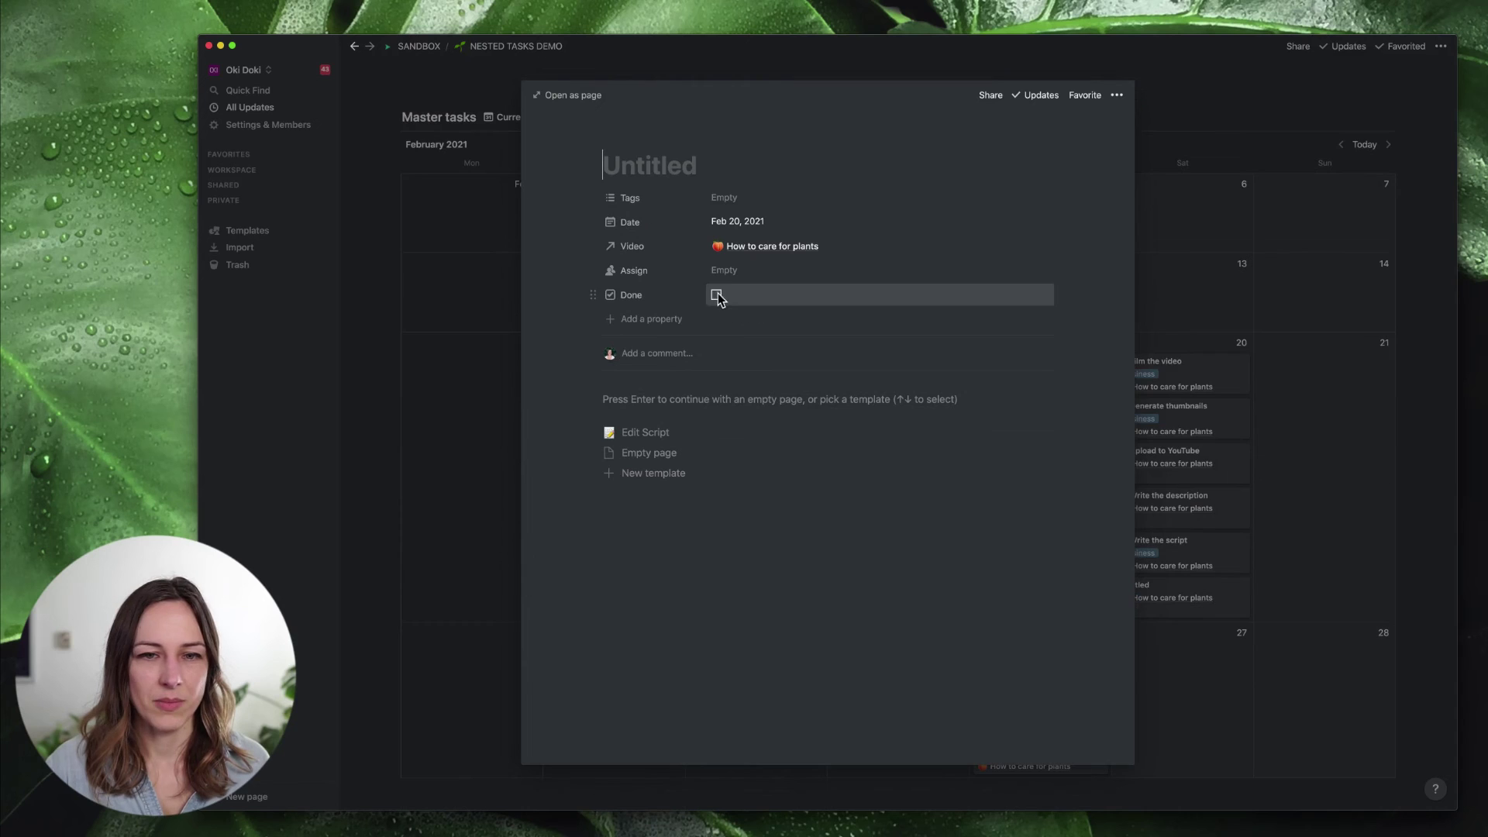
pyautogui.click(716, 295)
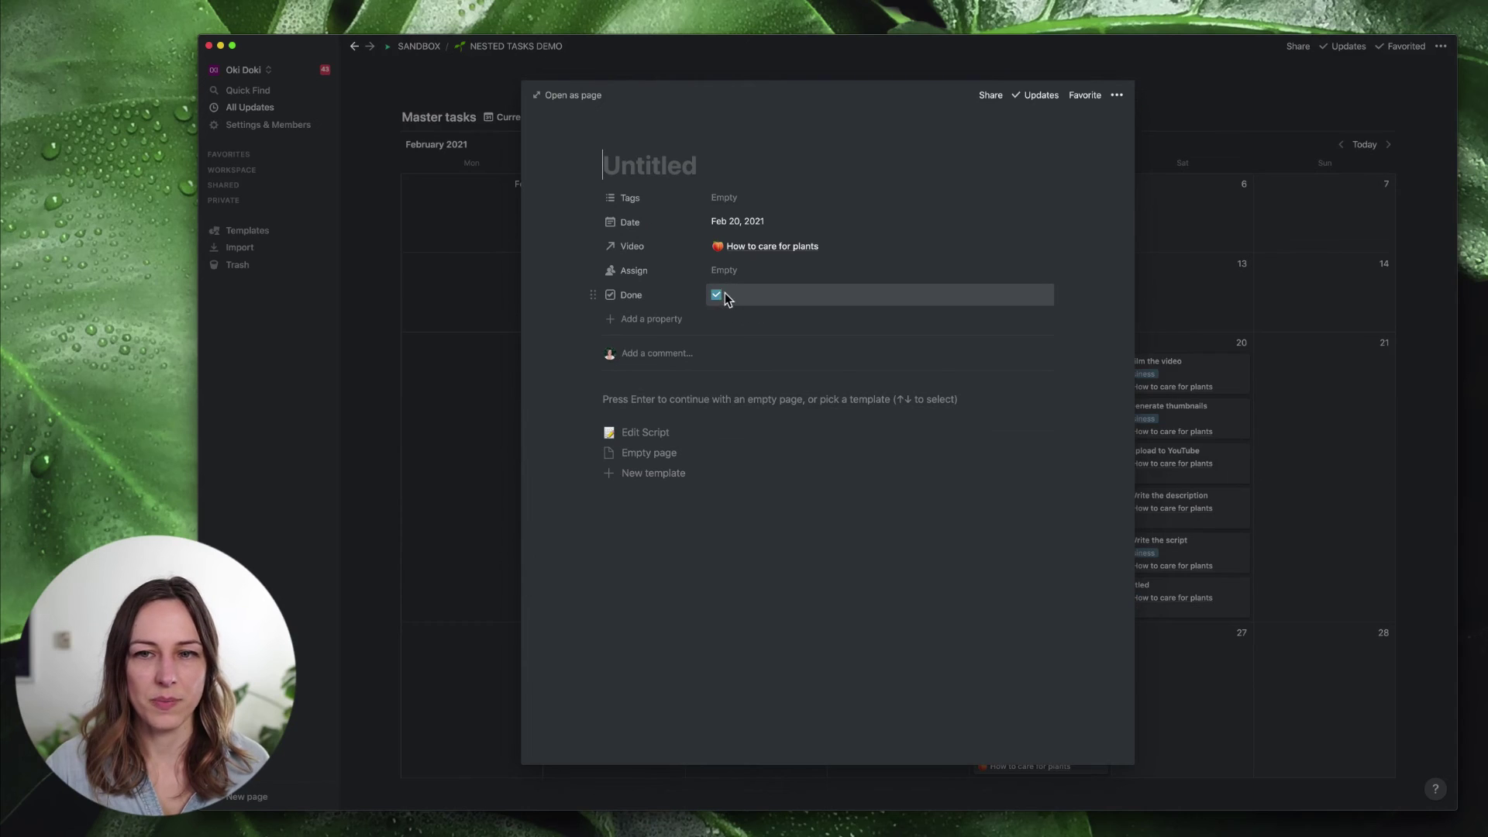
pyautogui.click(1181, 218)
pyautogui.scroll(5, 1107, 353)
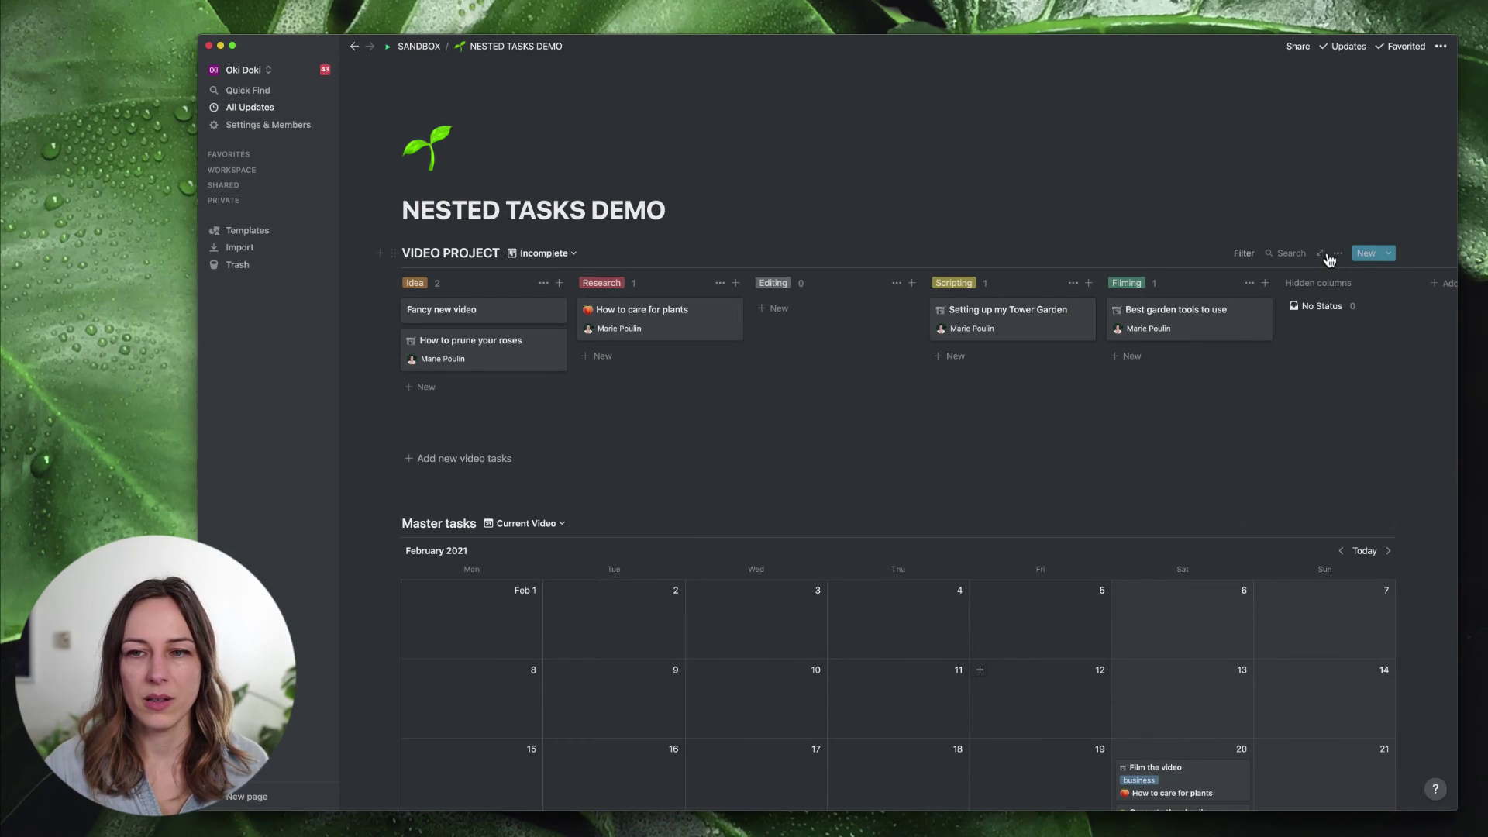
# Turn on the Completion property in the board's card Properties settings.
pyautogui.click(1337, 255)
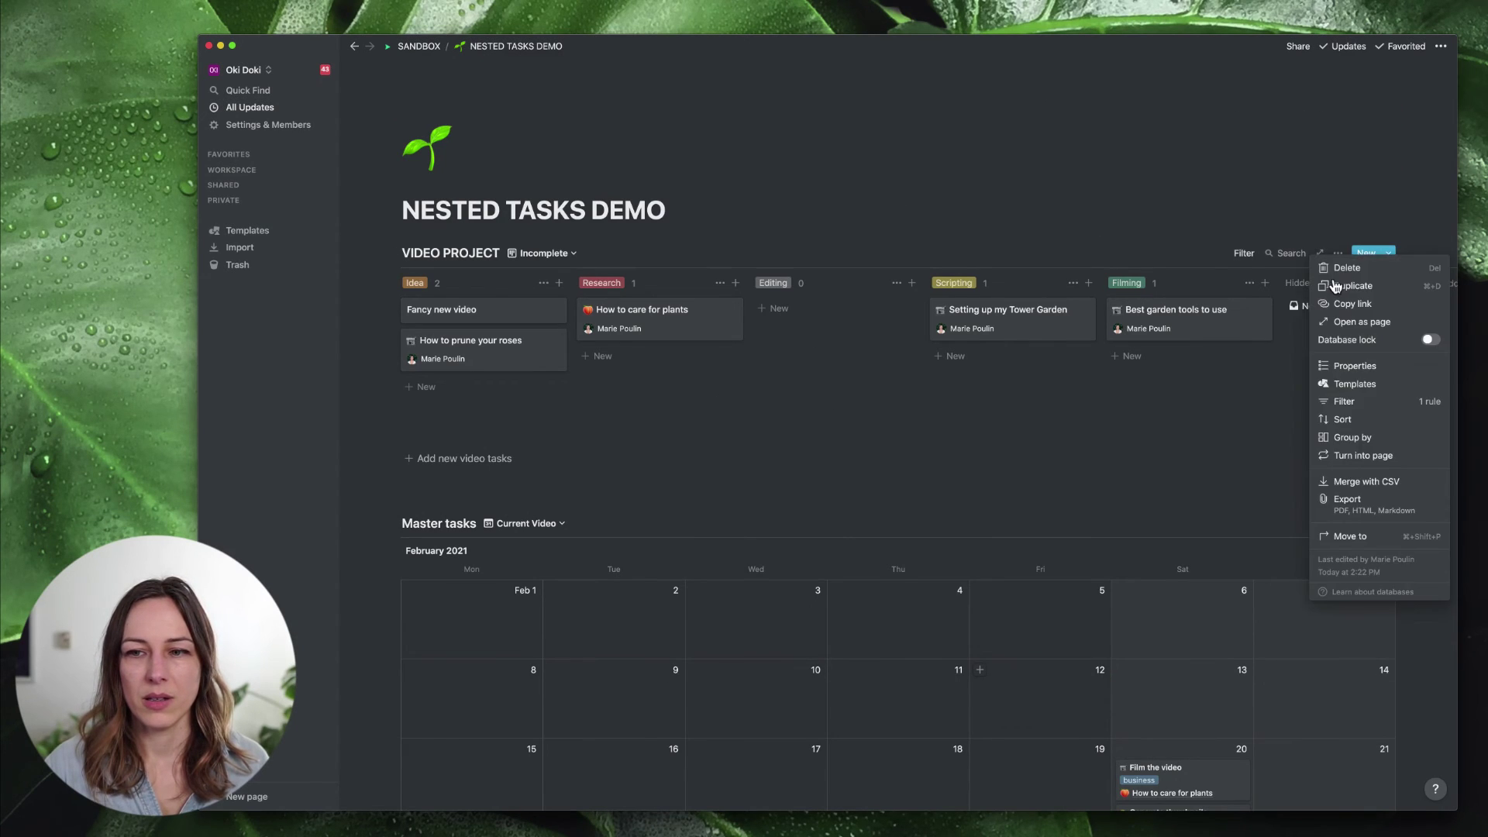
pyautogui.click(1380, 370)
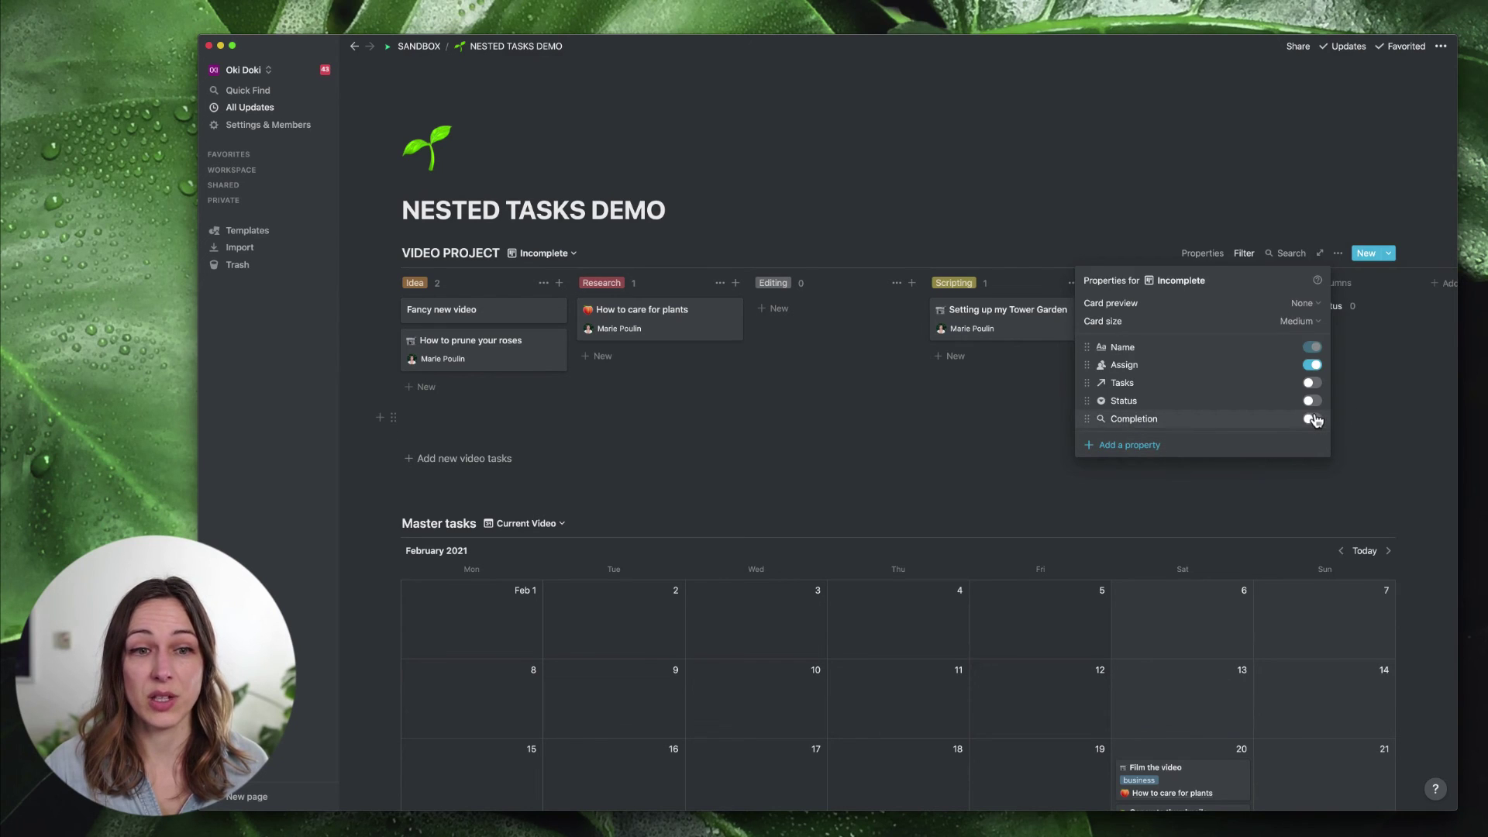
pyautogui.click(1312, 418)
pyautogui.click(966, 483)
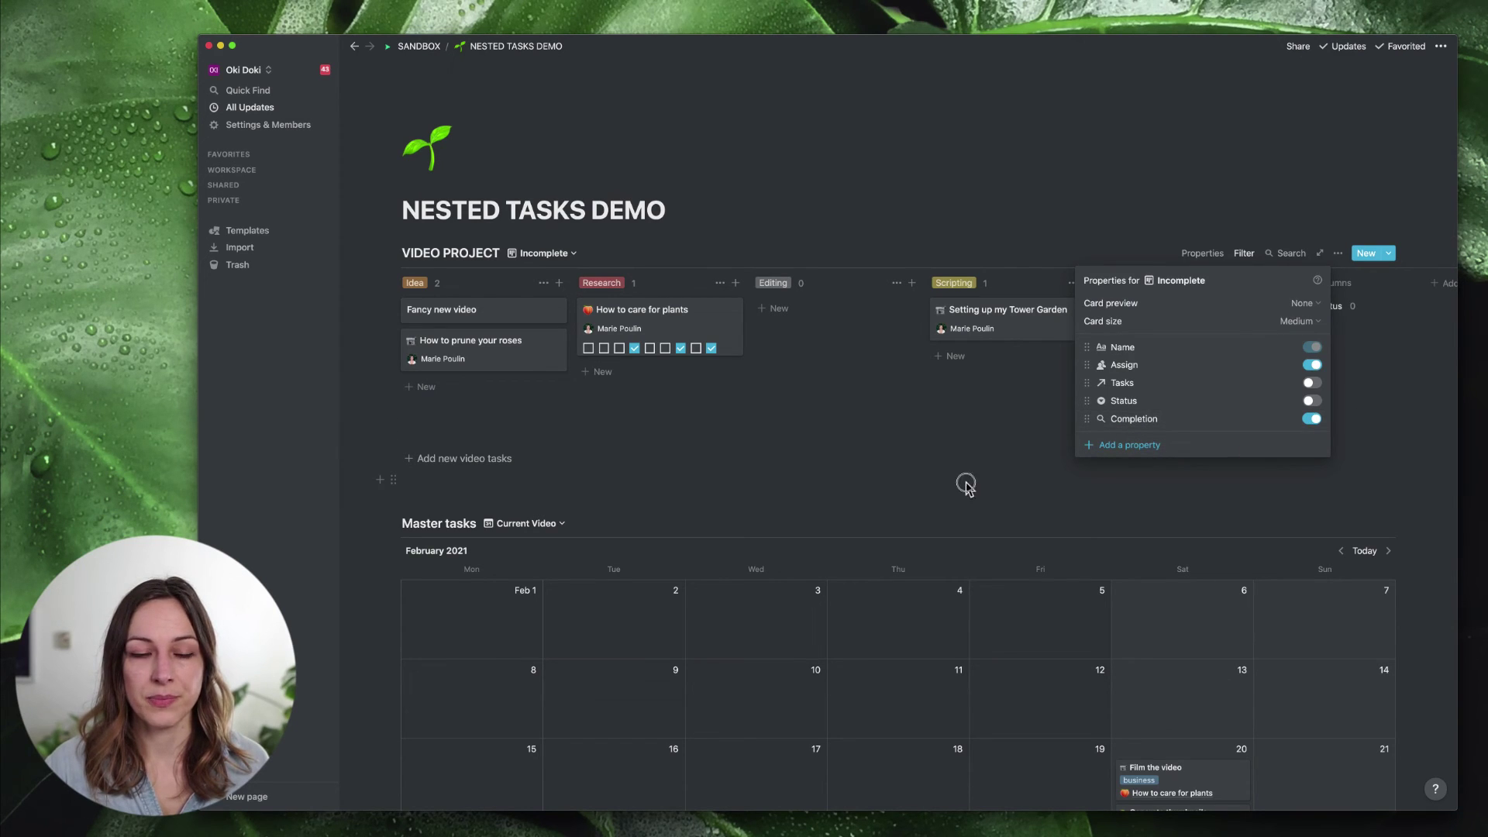
pyautogui.click(1031, 482)
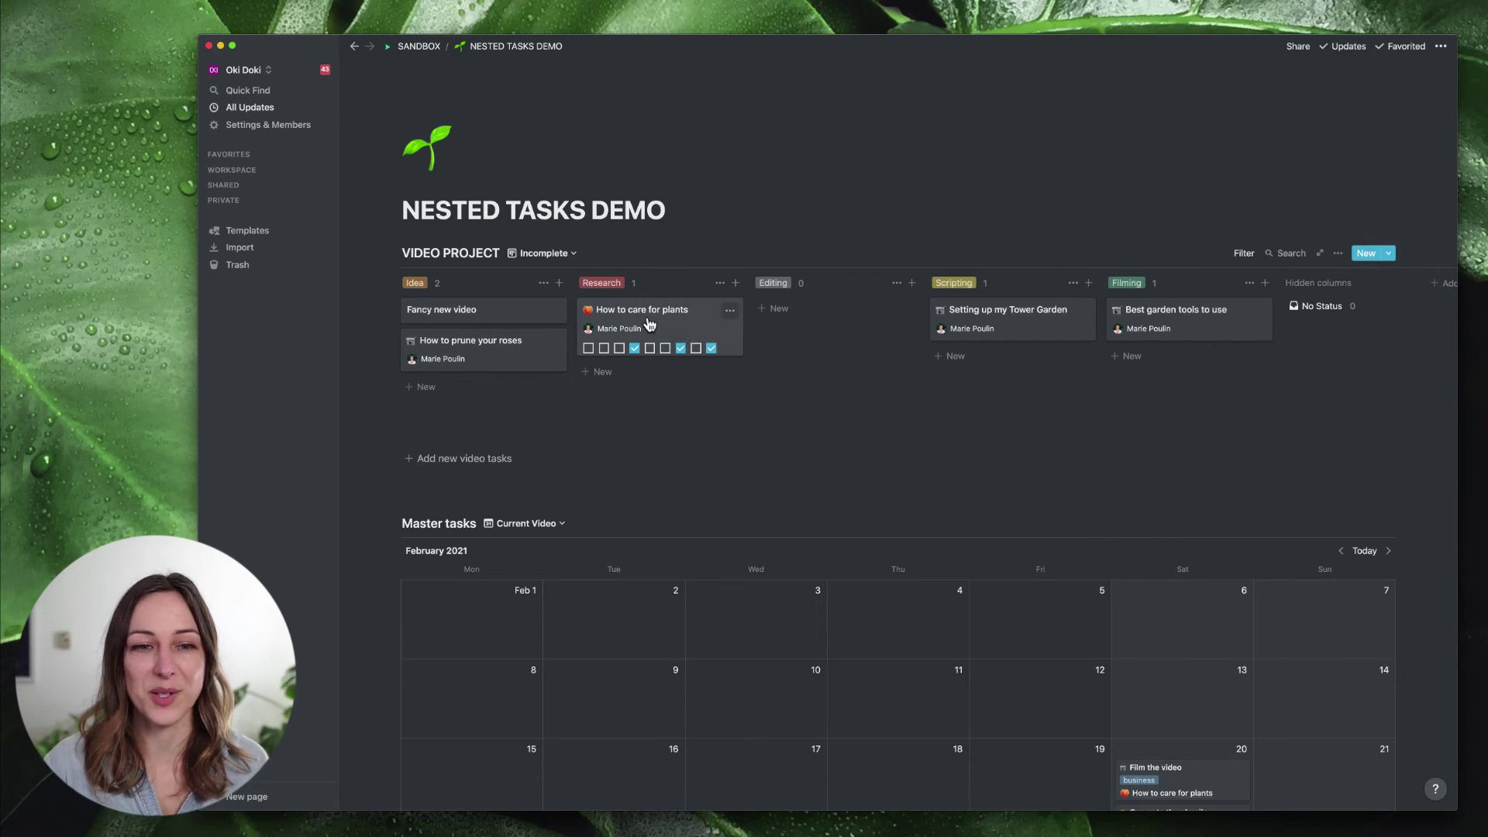
# After previewing How to care for plants, change the board filter's property to Completion.
pyautogui.click(668, 333)
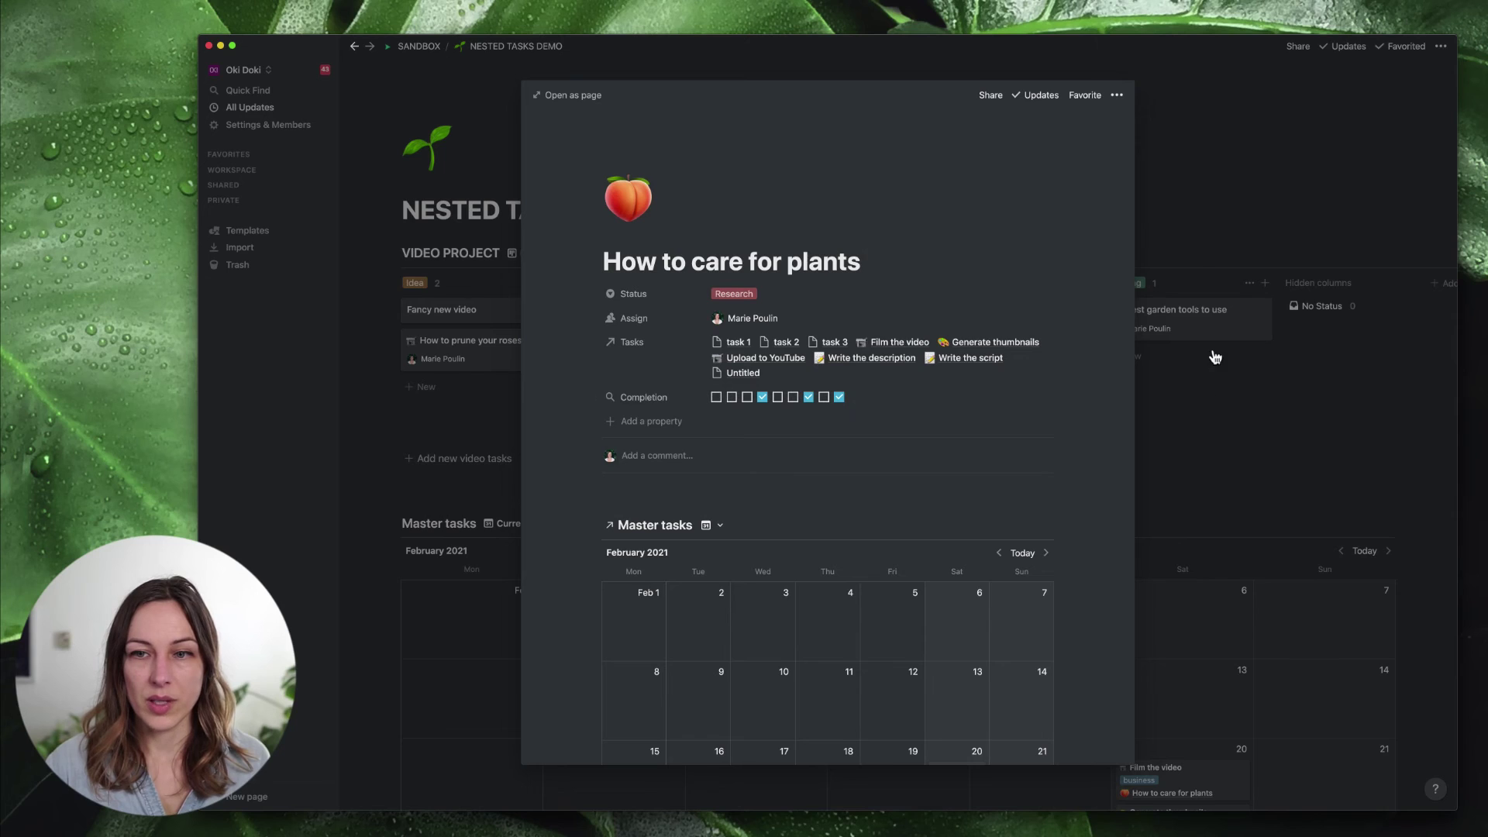
pyautogui.click(1200, 259)
pyautogui.click(1241, 256)
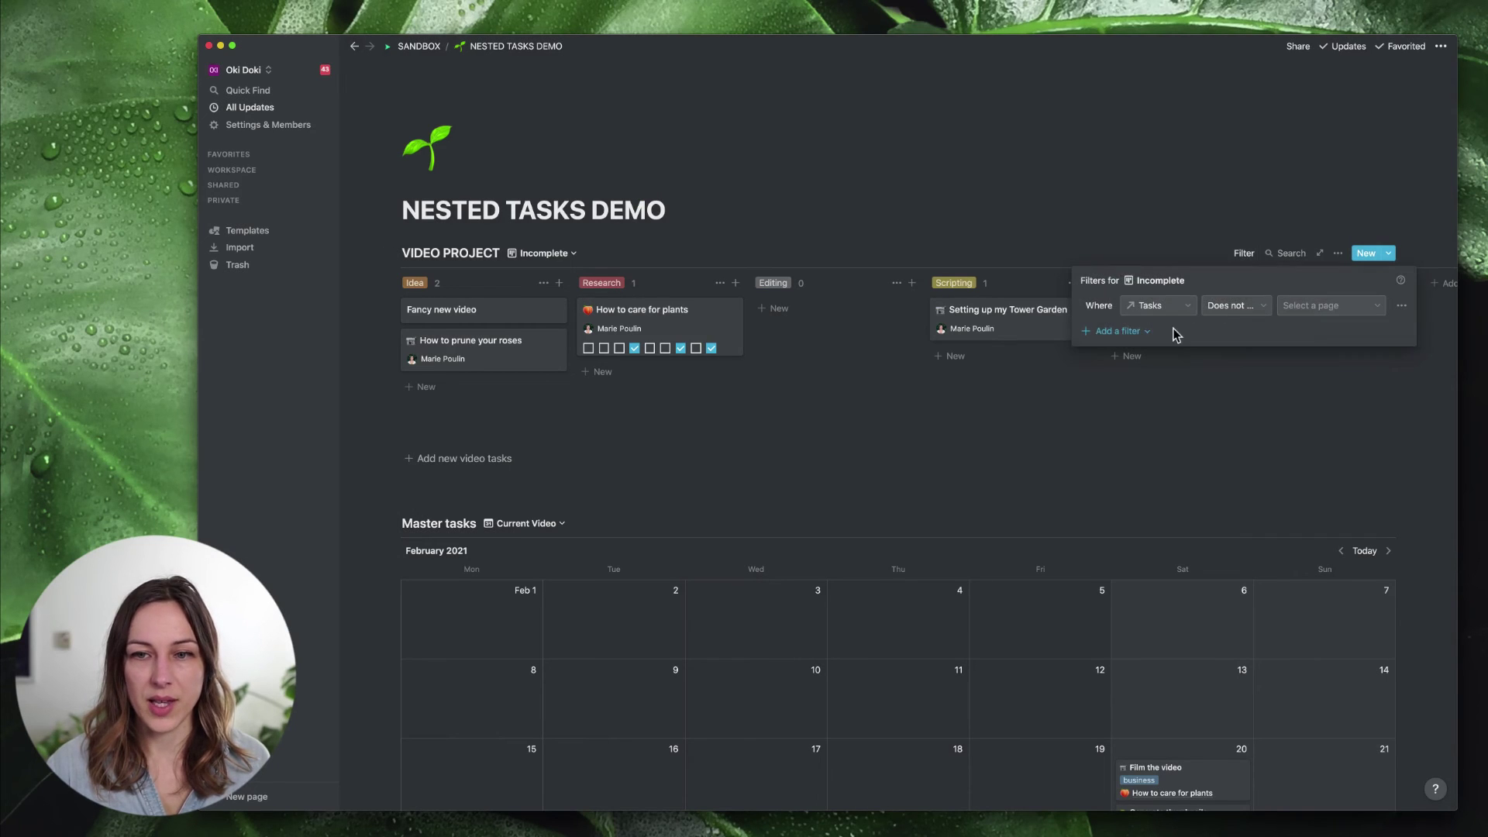
pyautogui.click(1187, 308)
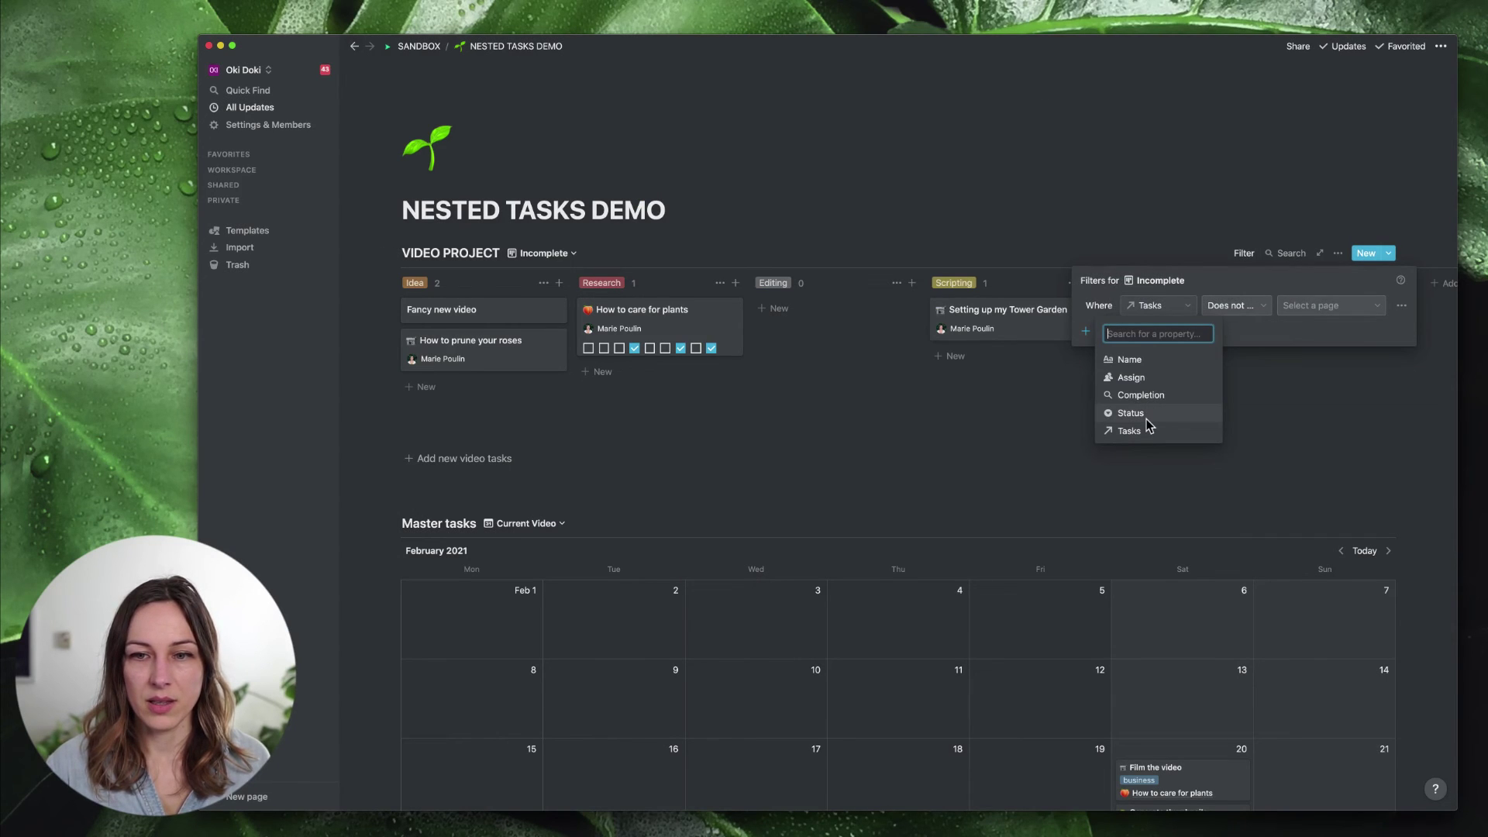
pyautogui.click(1146, 396)
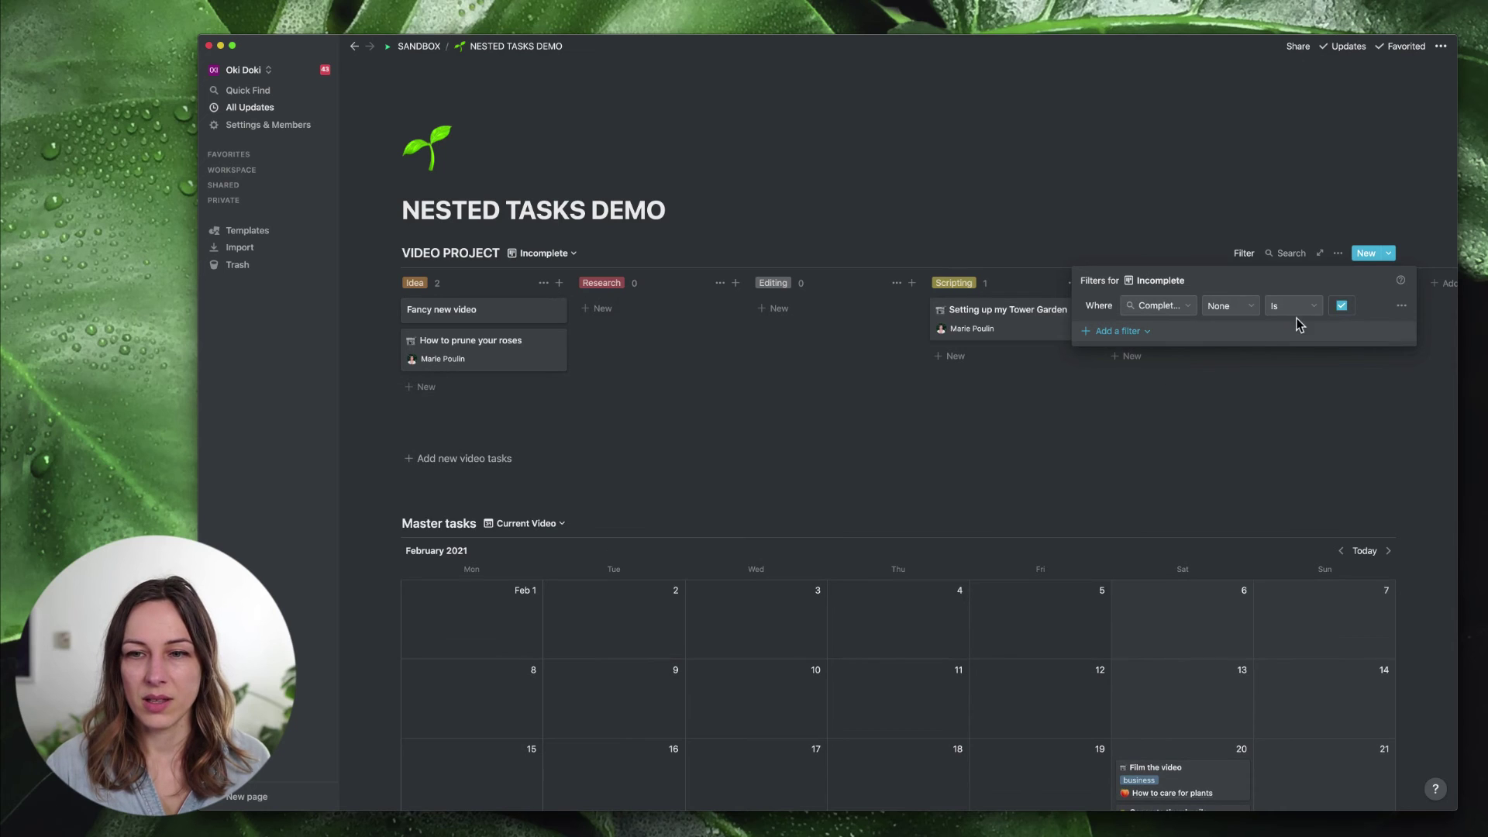
# Set the Completion filter condition to Any task Is unchecked.
pyautogui.click(1340, 310)
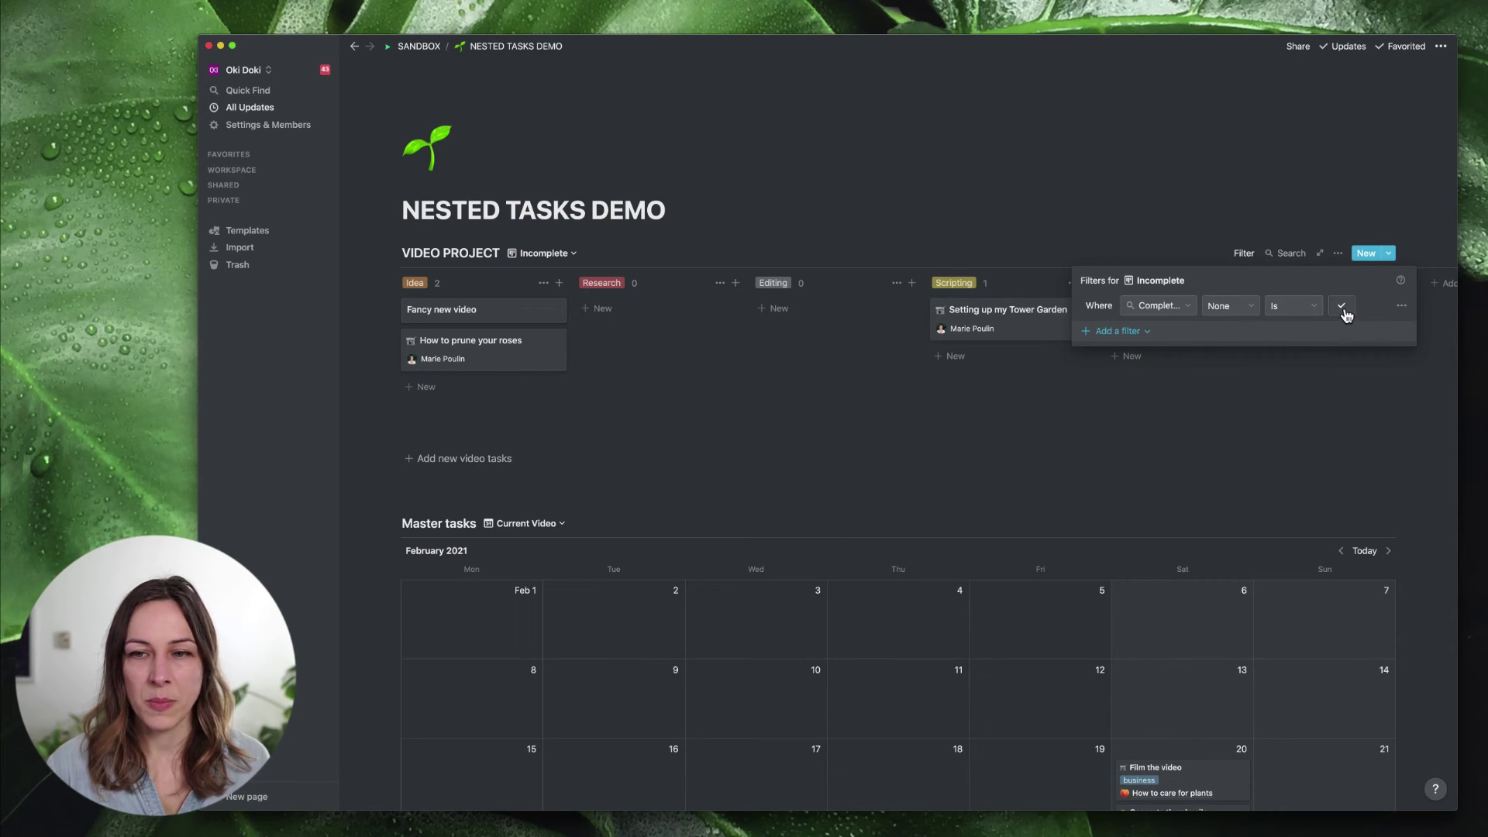
pyautogui.click(1237, 310)
pyautogui.click(1256, 338)
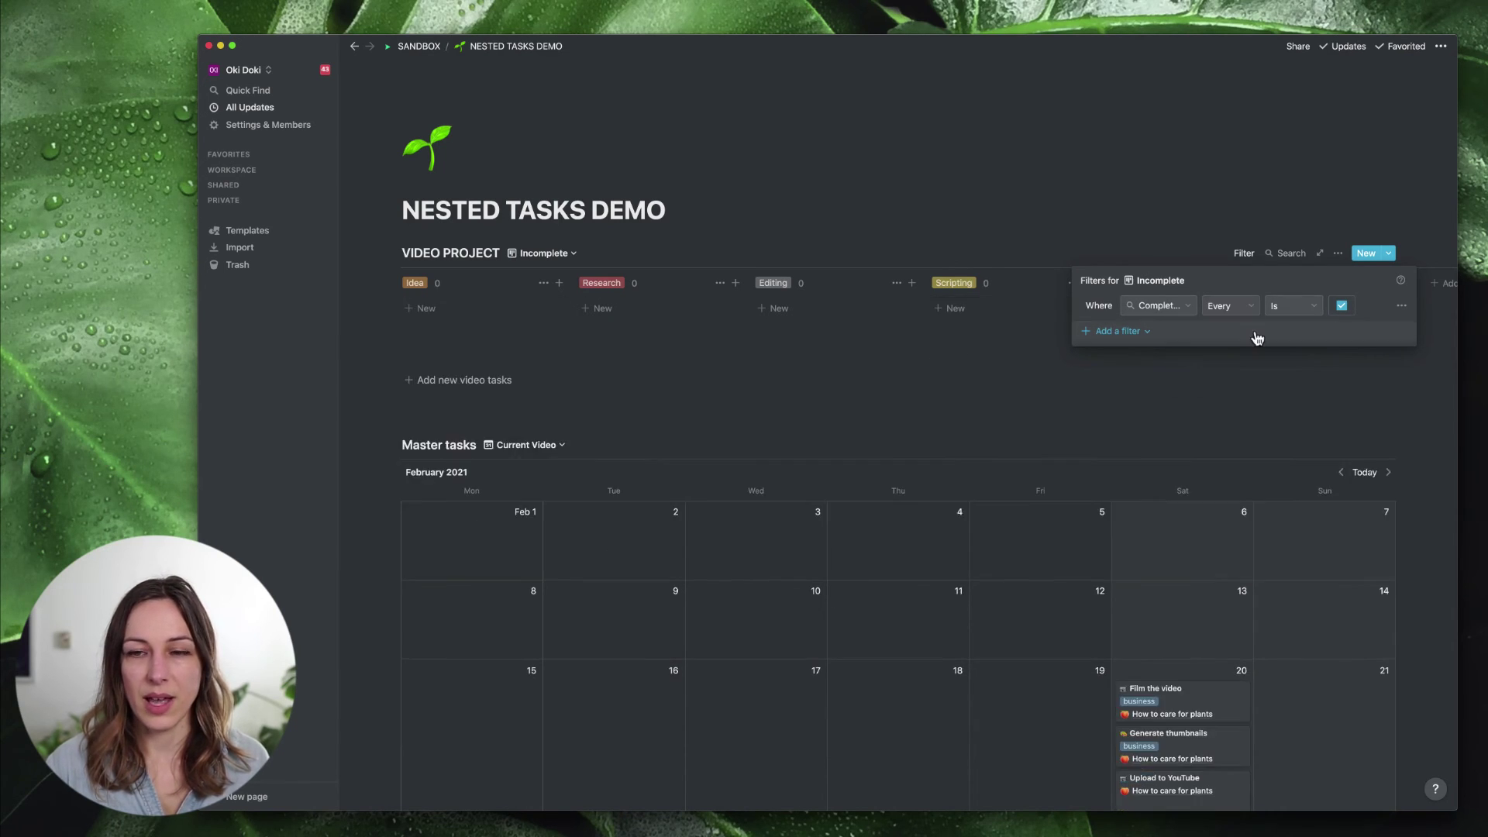
pyautogui.click(1340, 306)
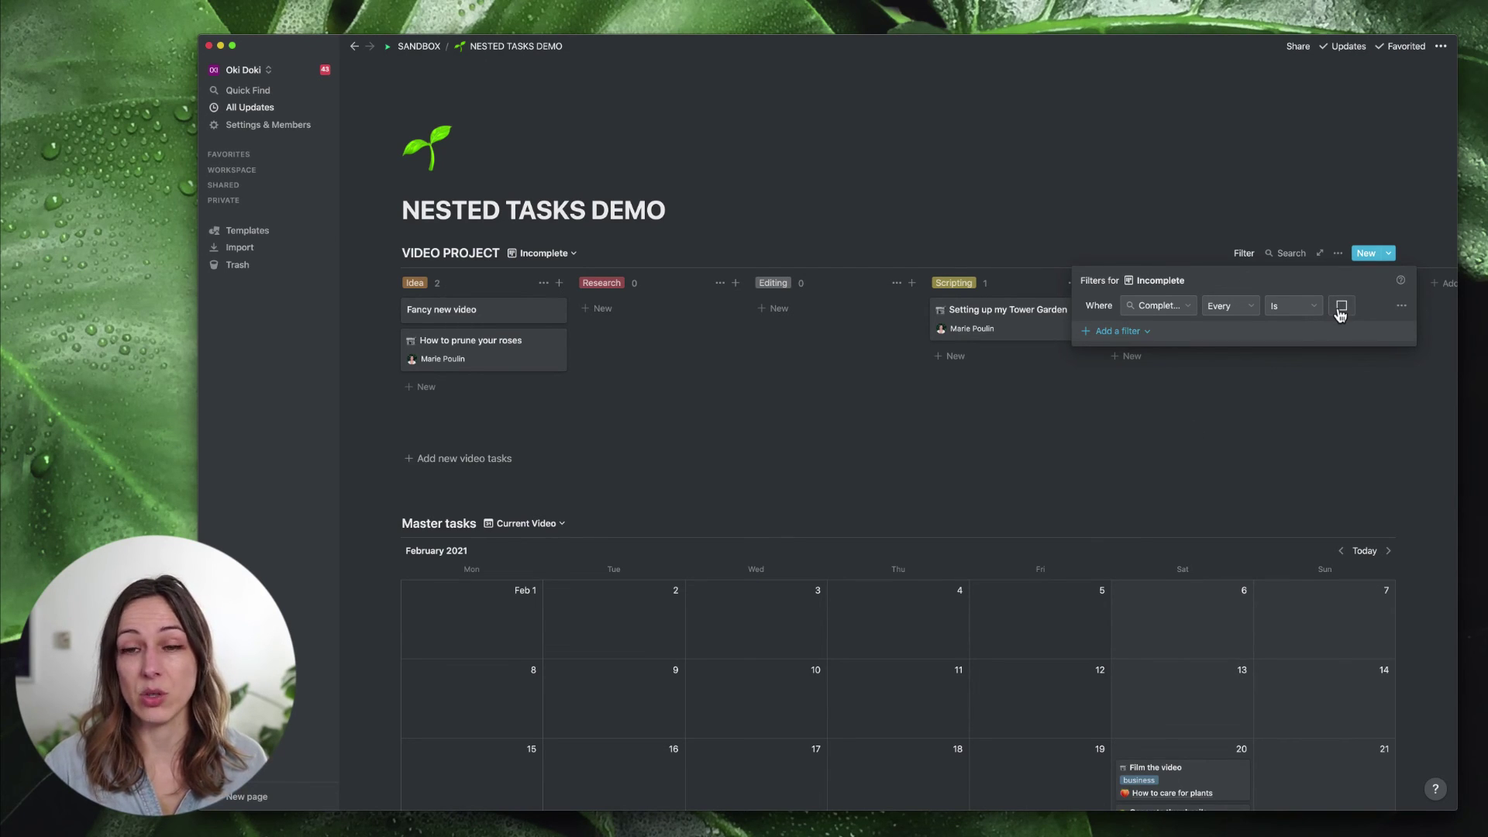
pyautogui.click(1245, 311)
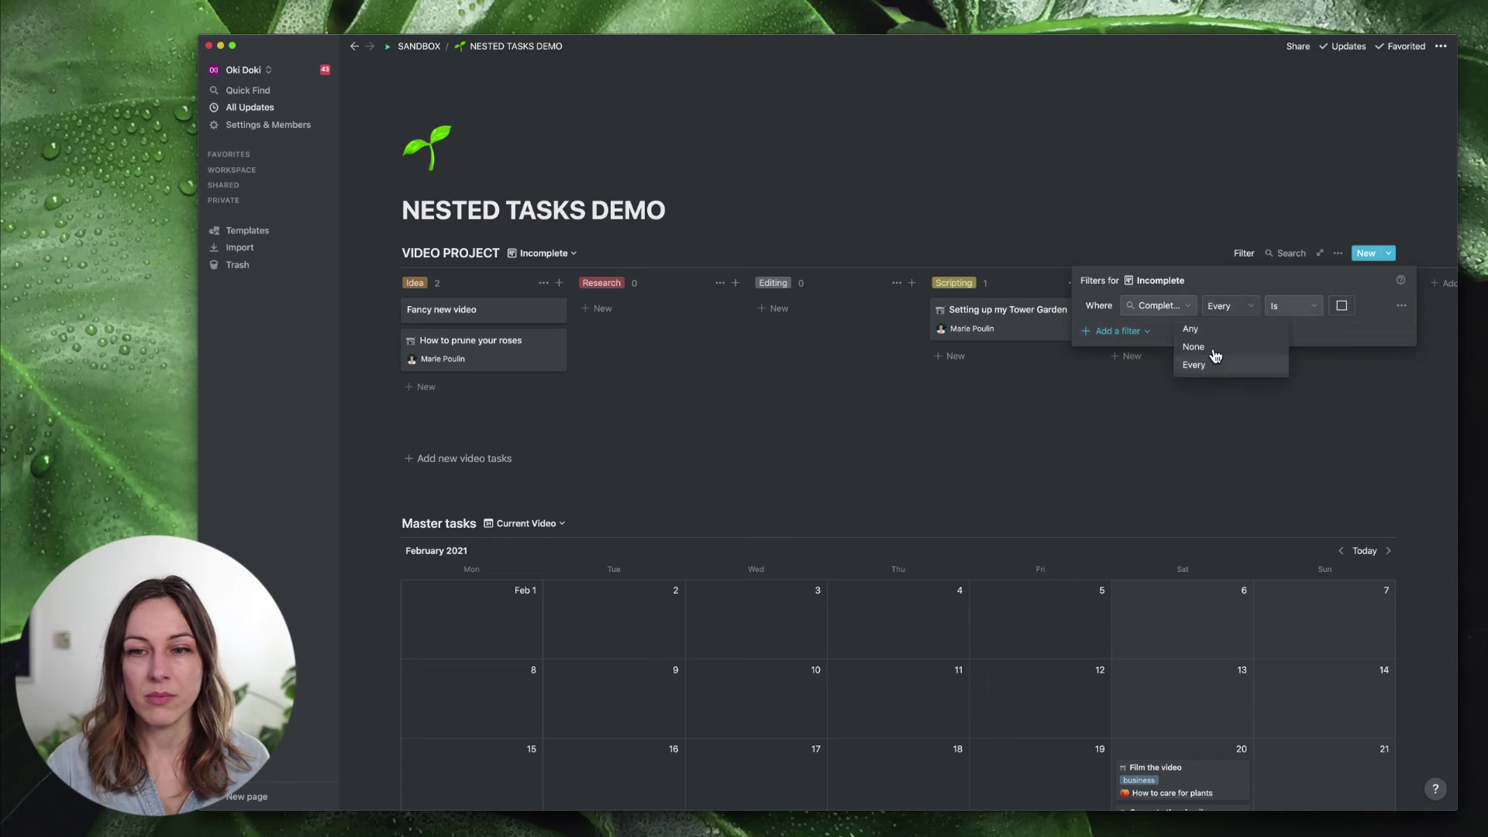
pyautogui.click(1218, 328)
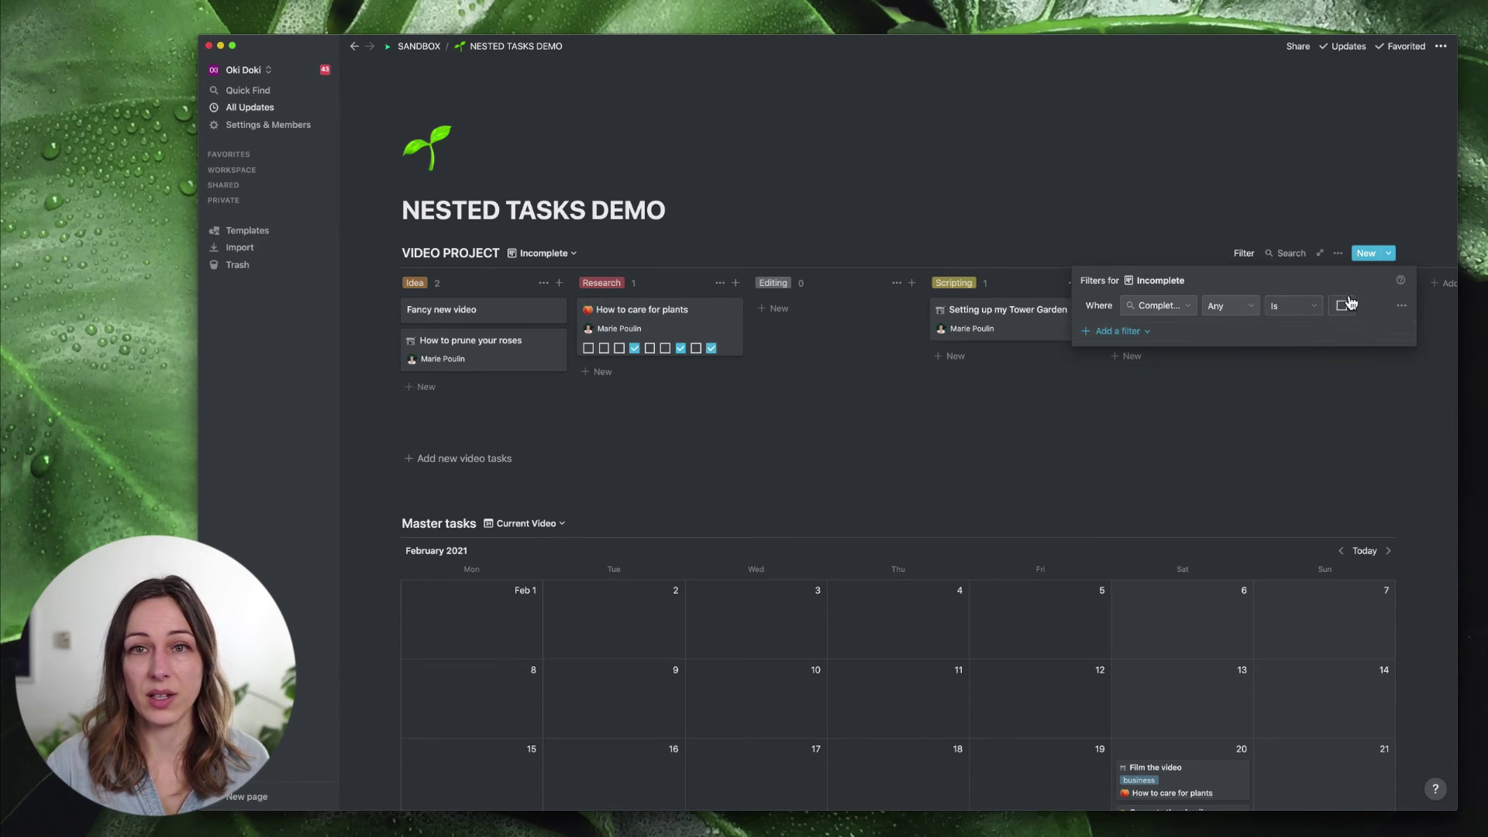
pyautogui.click(1260, 380)
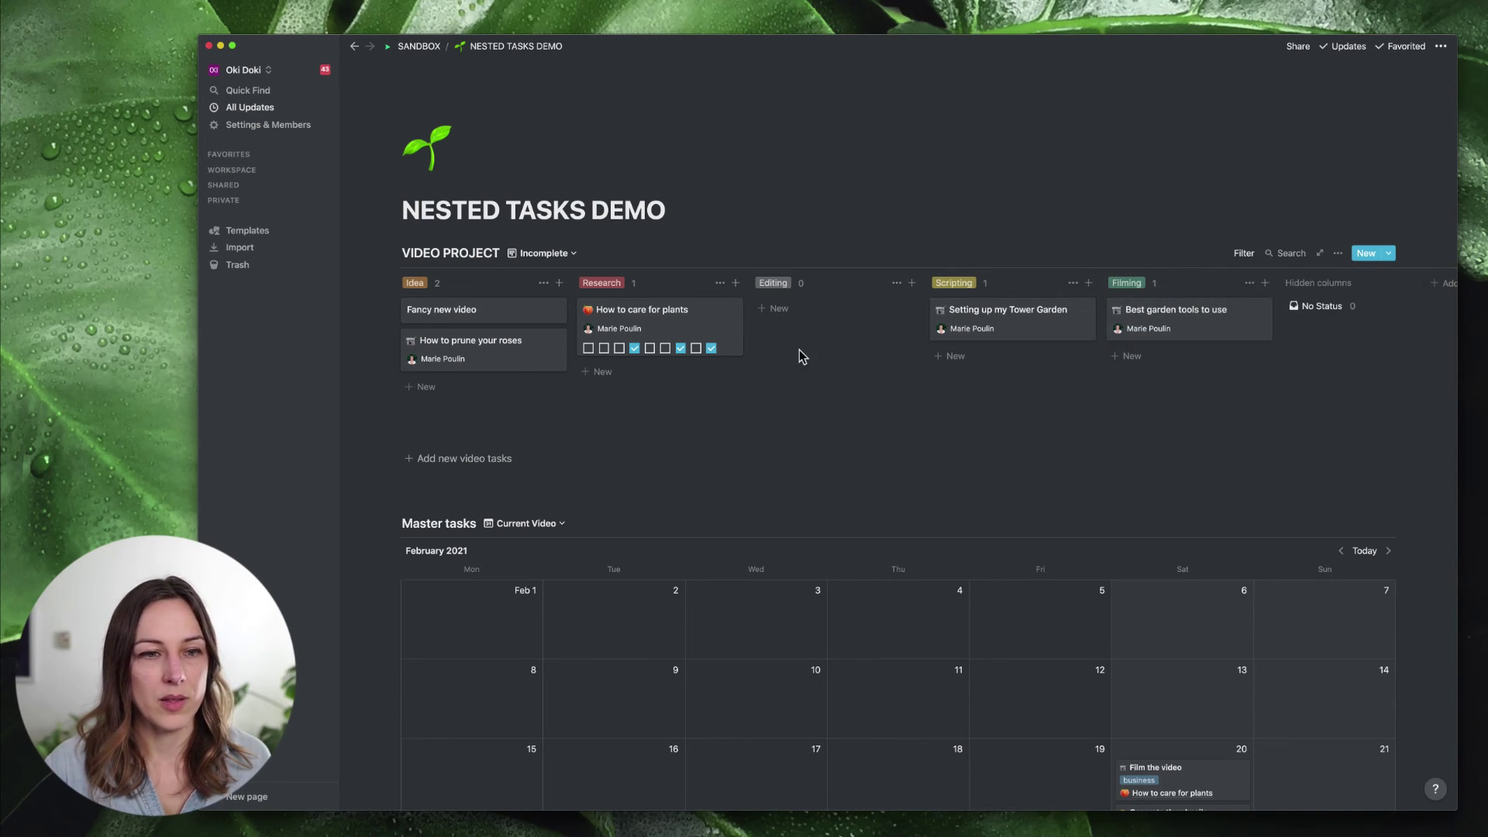
# Turn on the Tasks property so each video card lists its linked tasks.
pyautogui.click(531, 312)
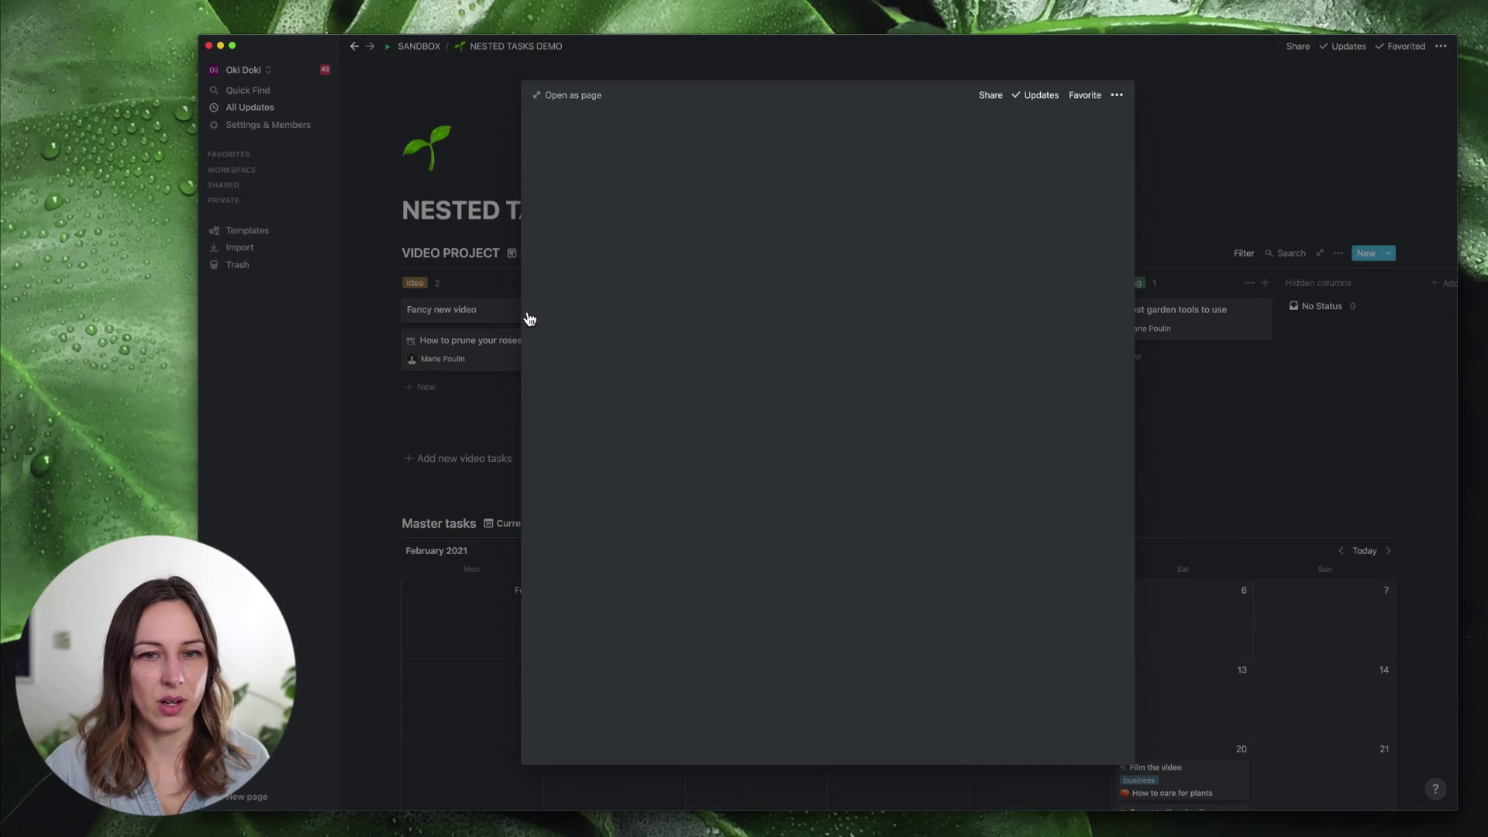
pyautogui.click(1334, 277)
pyautogui.click(1338, 253)
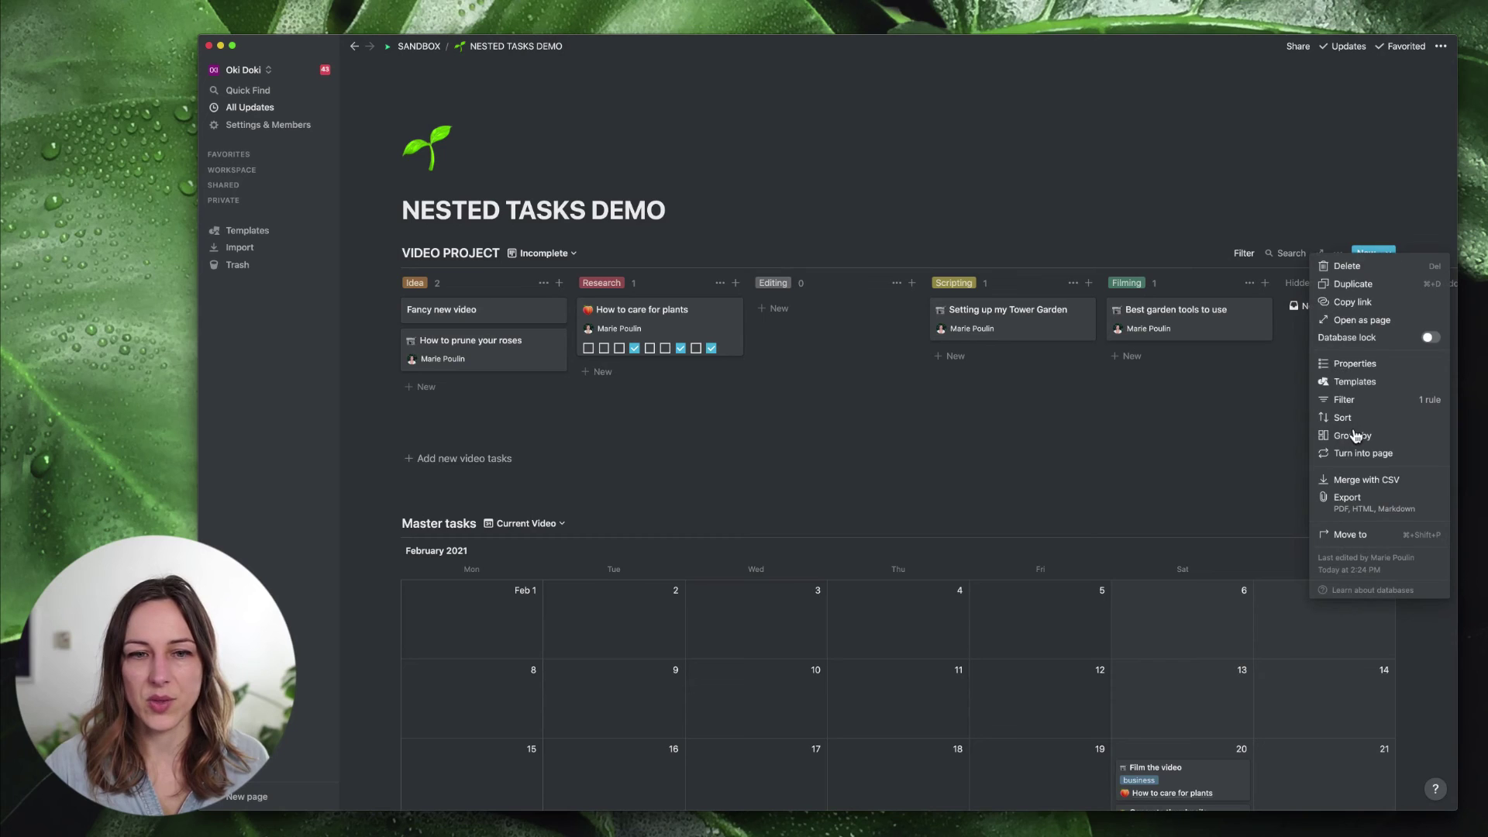
pyautogui.click(1350, 365)
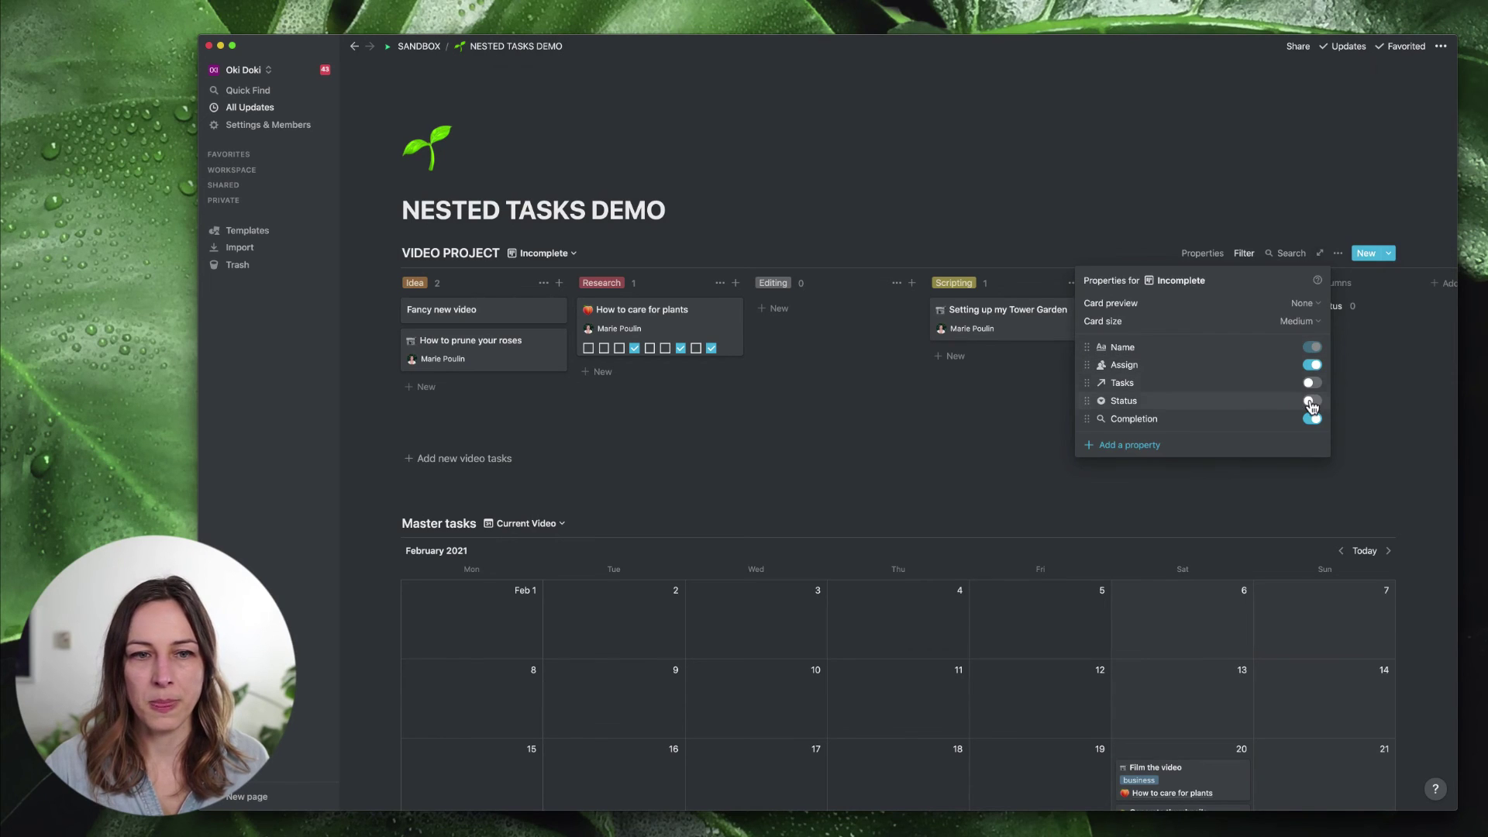
pyautogui.click(1309, 383)
pyautogui.click(827, 631)
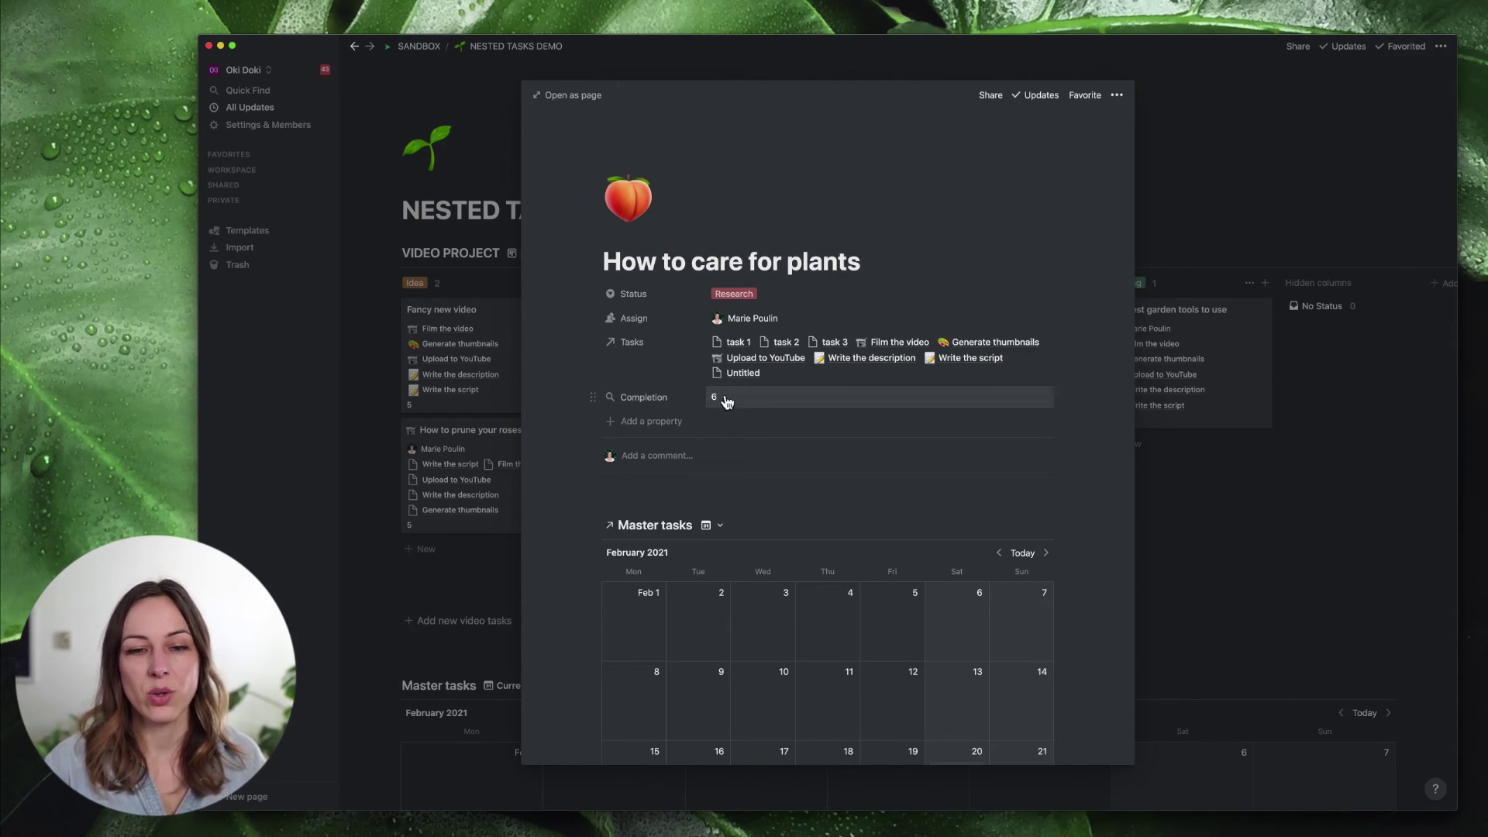
# Switch How to care for plants' Completion rollup to Show original to display the task checkboxes.
pyautogui.click(725, 396)
pyautogui.click(752, 530)
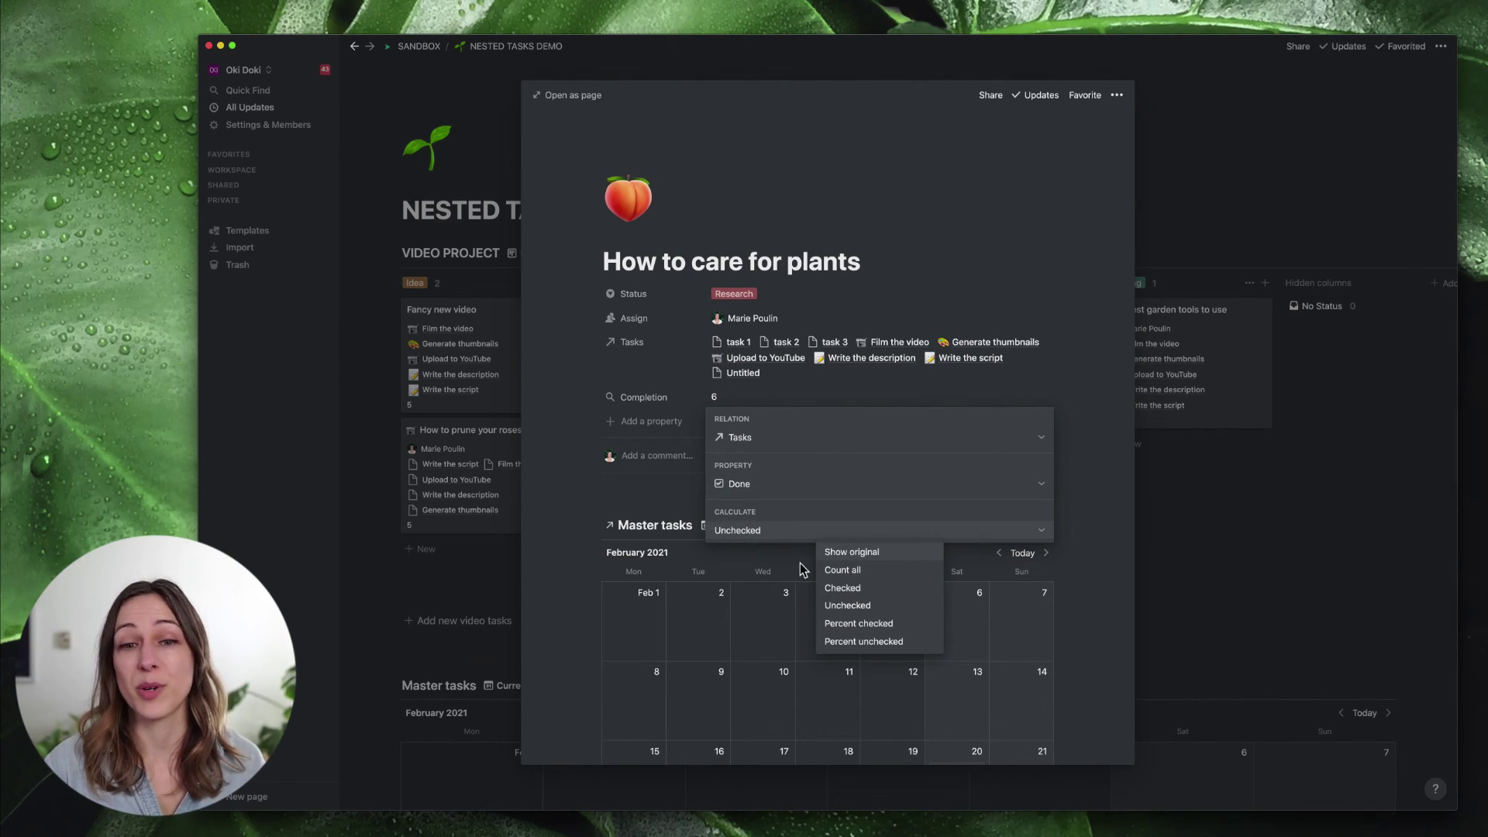
pyautogui.click(870, 552)
pyautogui.click(542, 378)
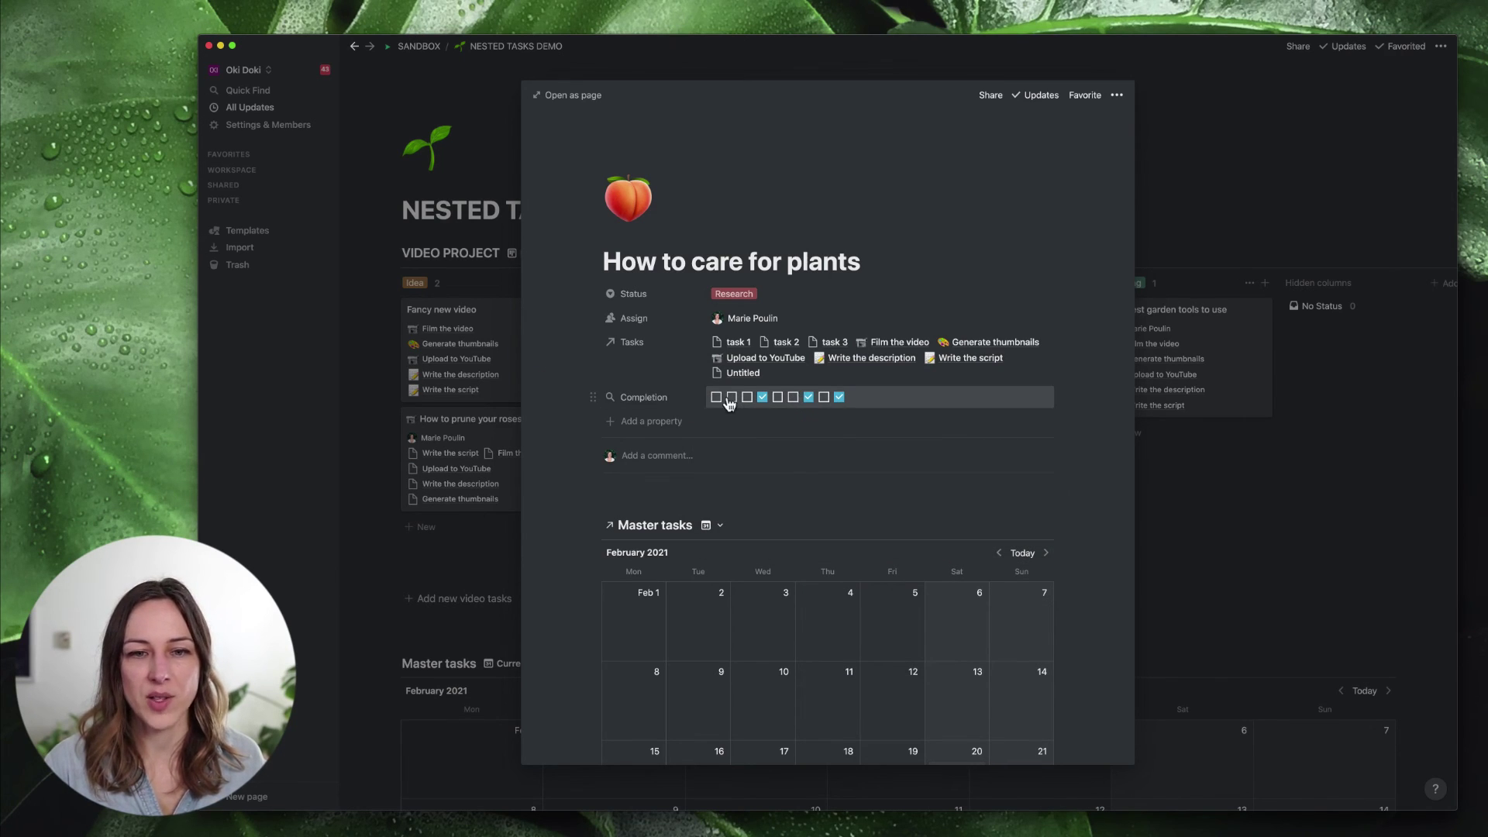
# Set the Completion rollup back to counting unchecked tasks, so it reads 6.
pyautogui.click(887, 399)
pyautogui.click(794, 527)
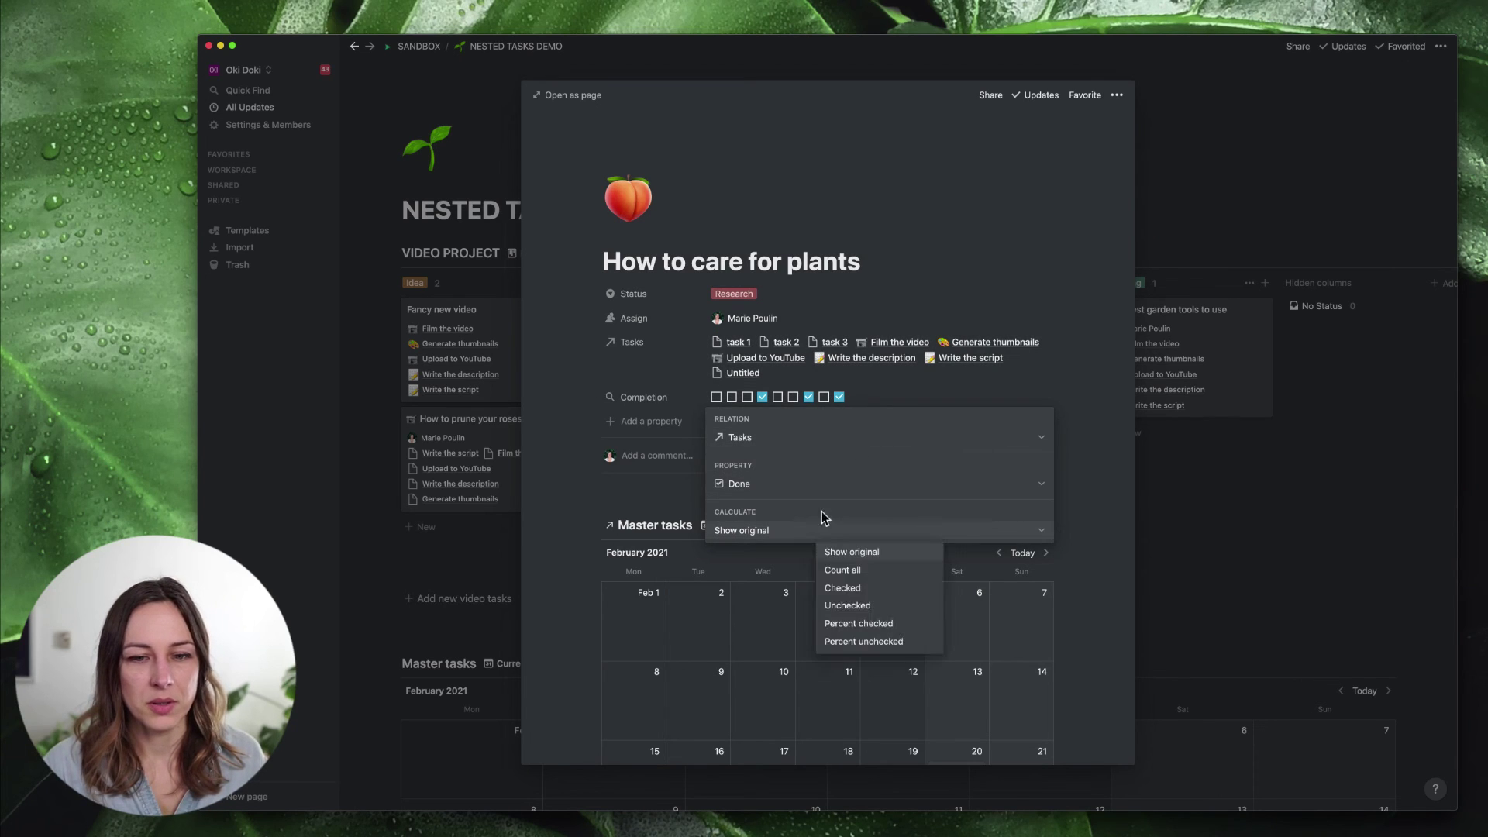
pyautogui.click(858, 607)
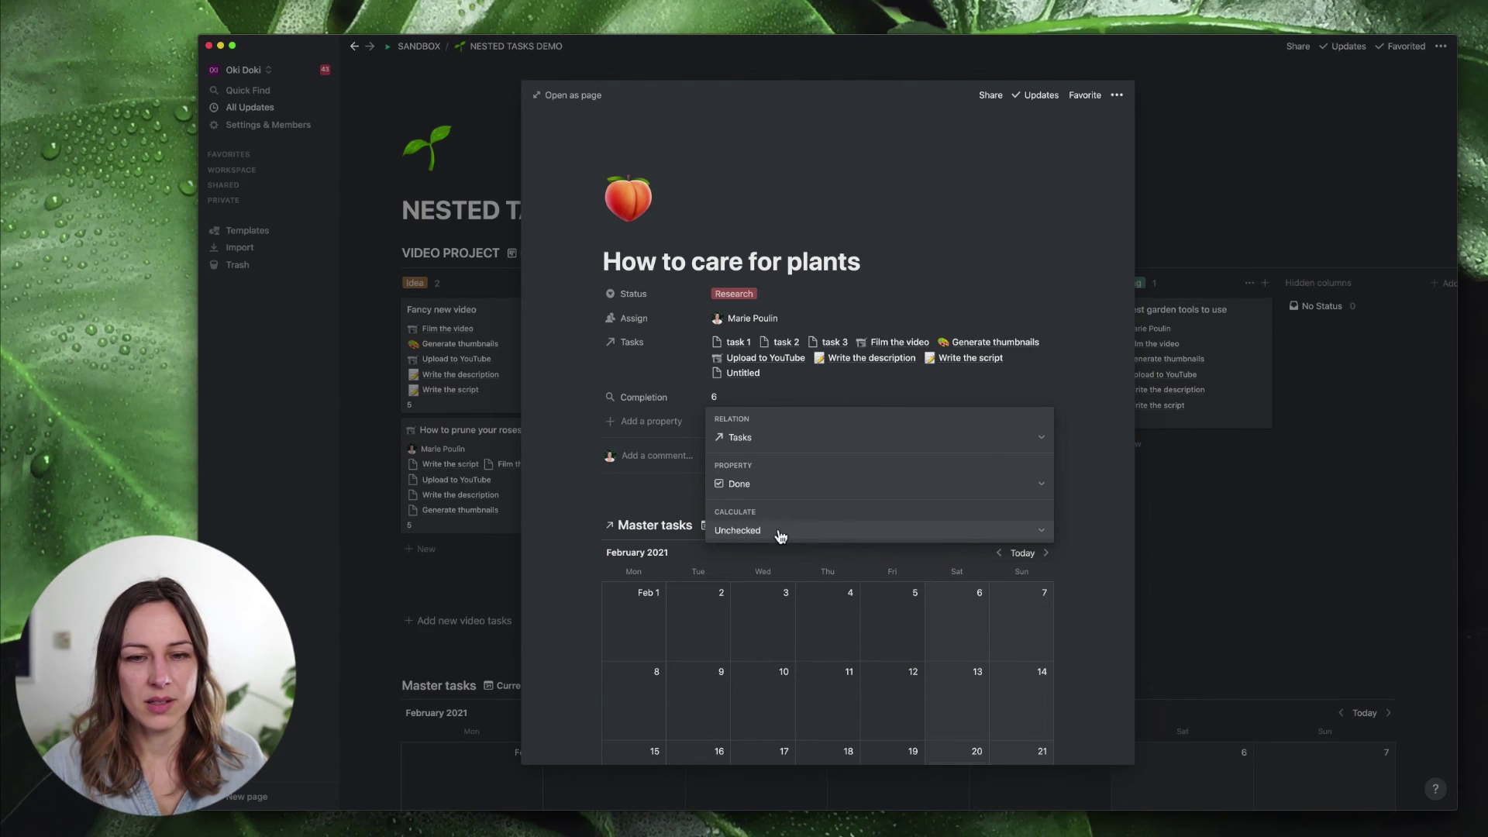
pyautogui.click(1096, 448)
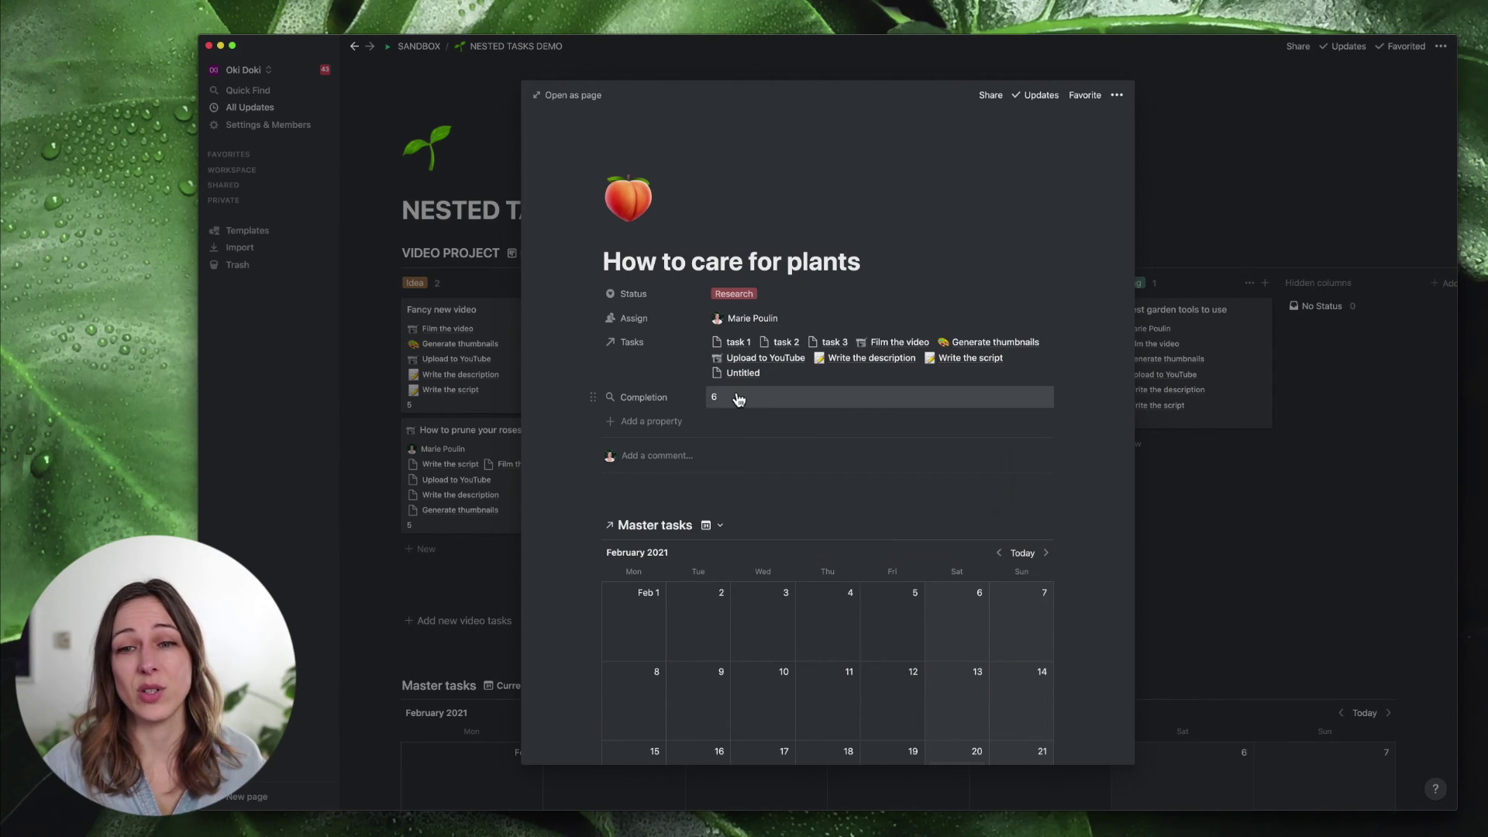
# Turn off the Tasks property on the board's cards, leaving the assignee and Completion count.
pyautogui.click(1209, 433)
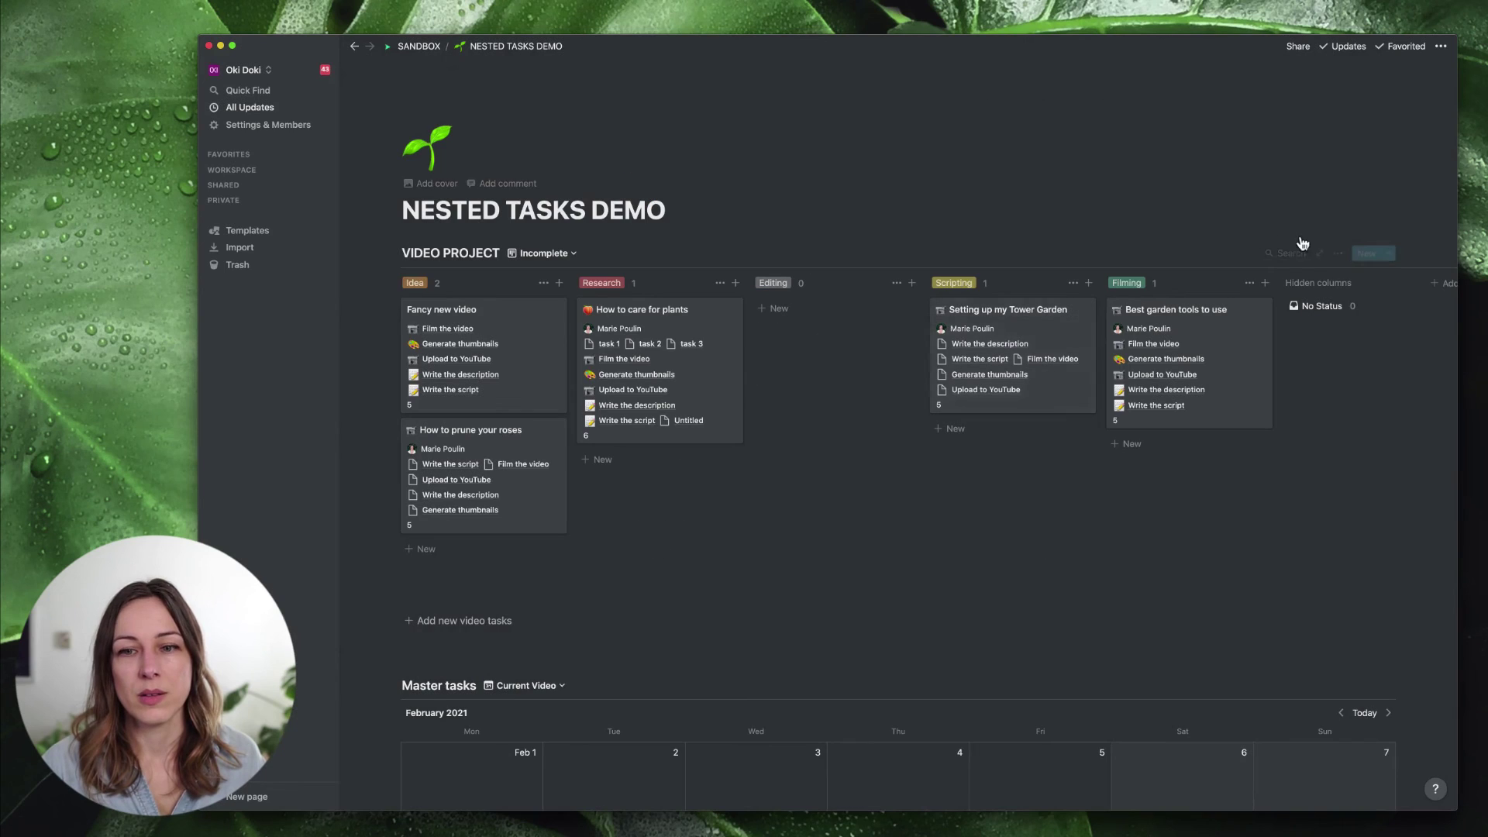
pyautogui.click(1337, 254)
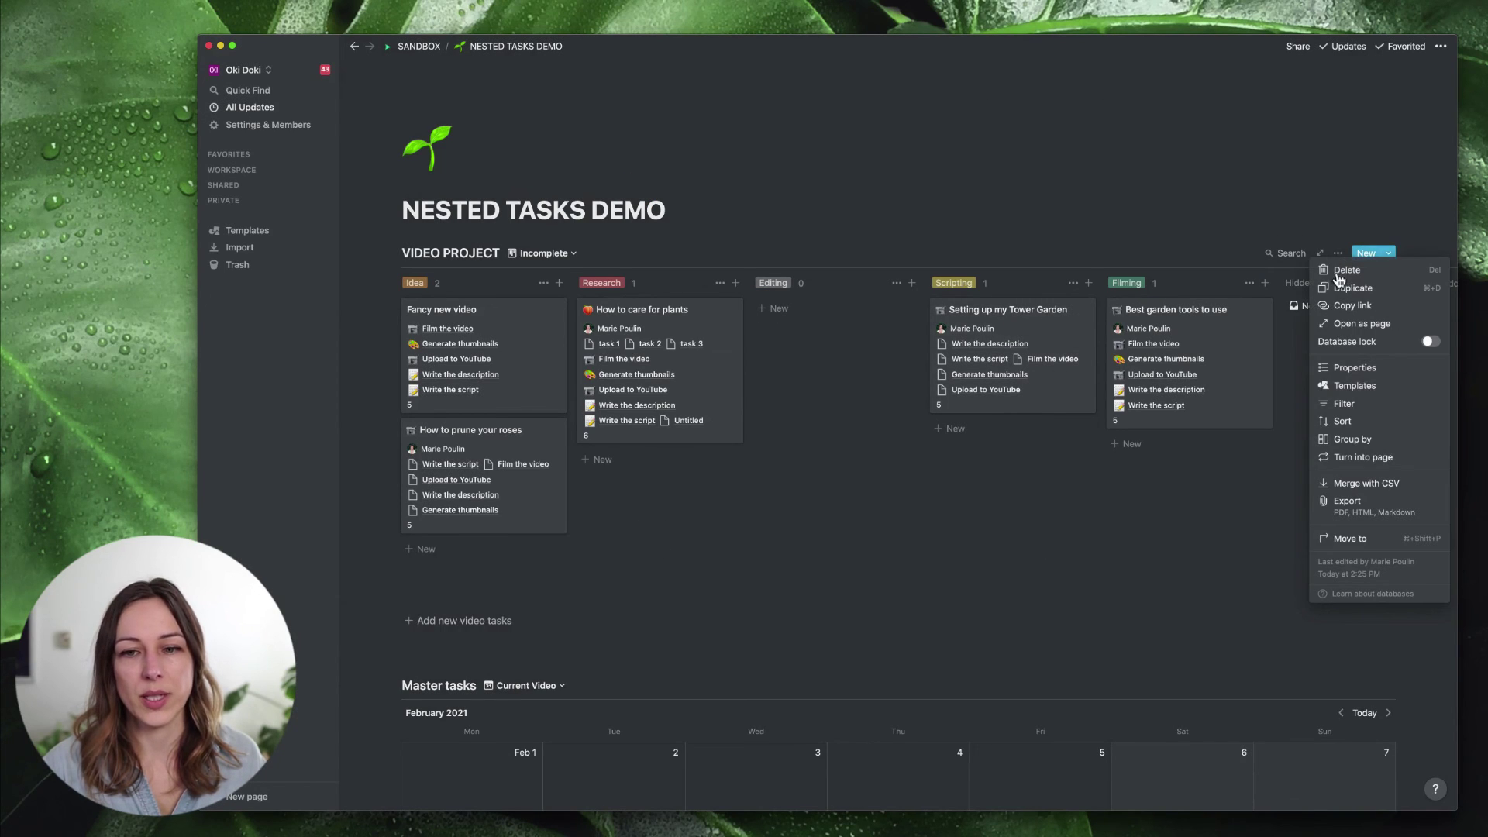
pyautogui.click(1347, 370)
pyautogui.click(1342, 383)
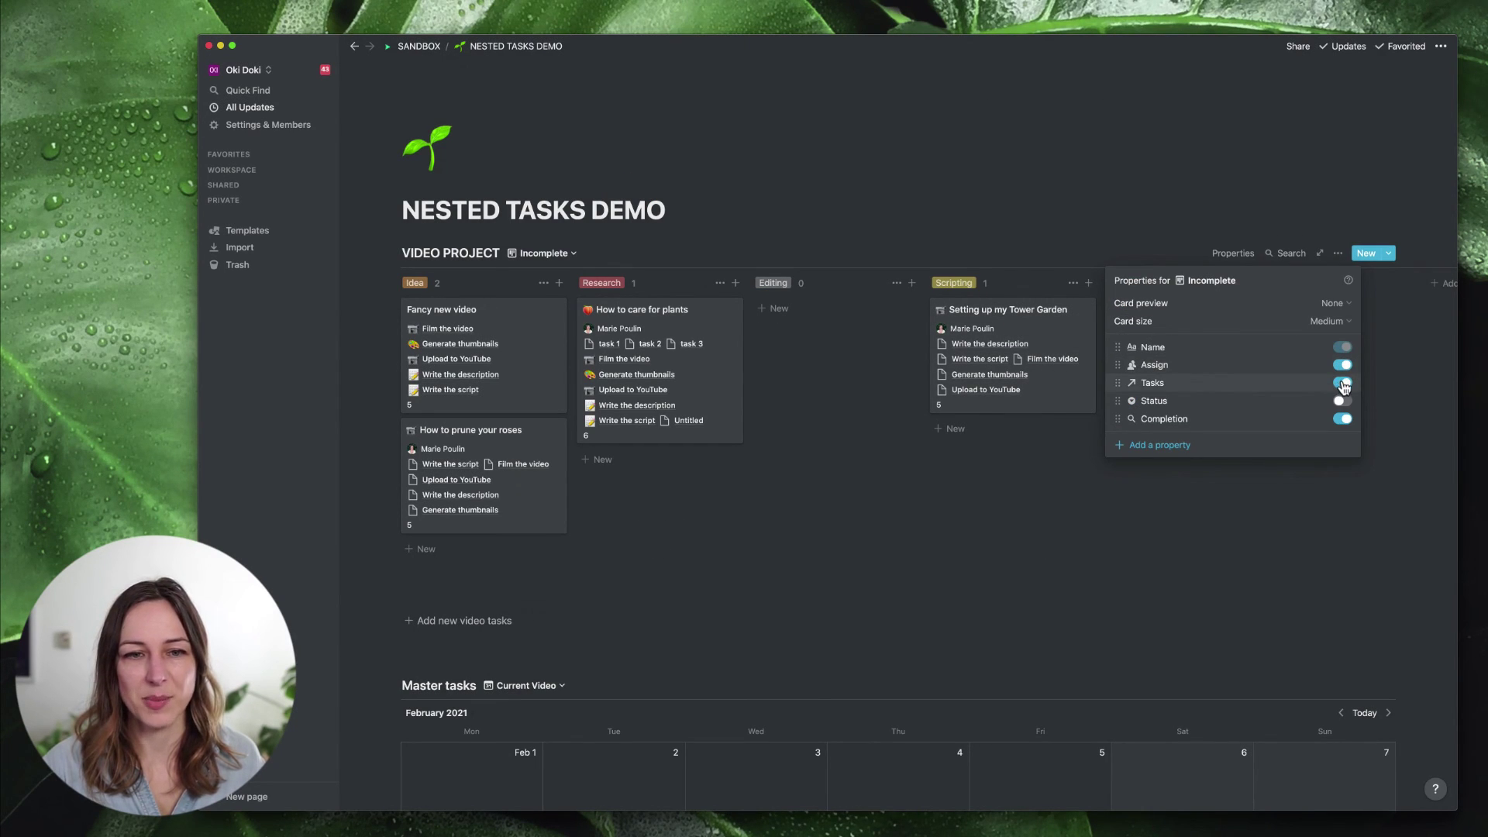
pyautogui.click(640, 419)
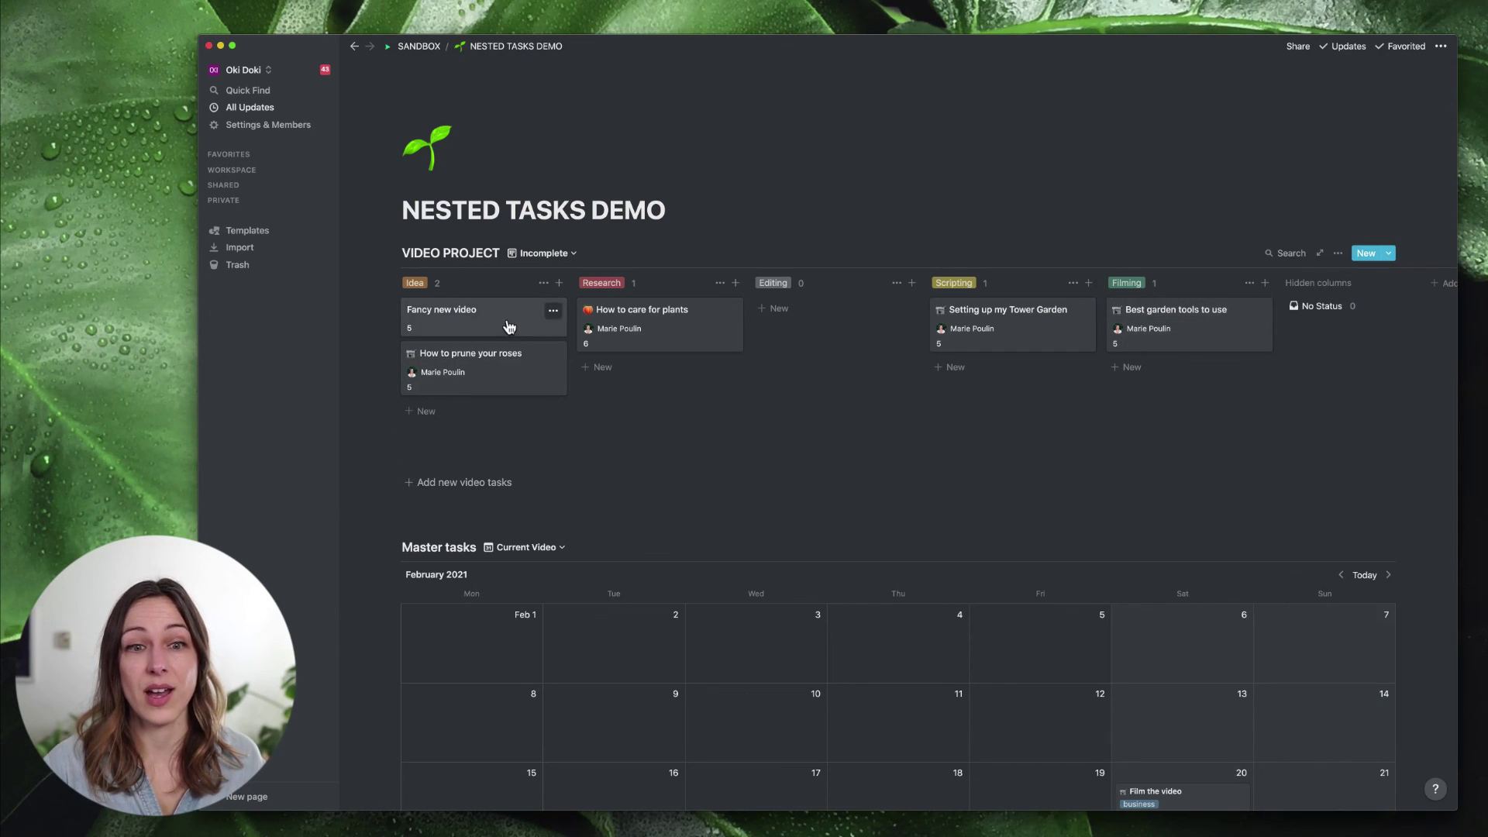
# Tick Done on Fancy new video's Film the video task, dropping its Completion from 5 to 4.
pyautogui.click(511, 327)
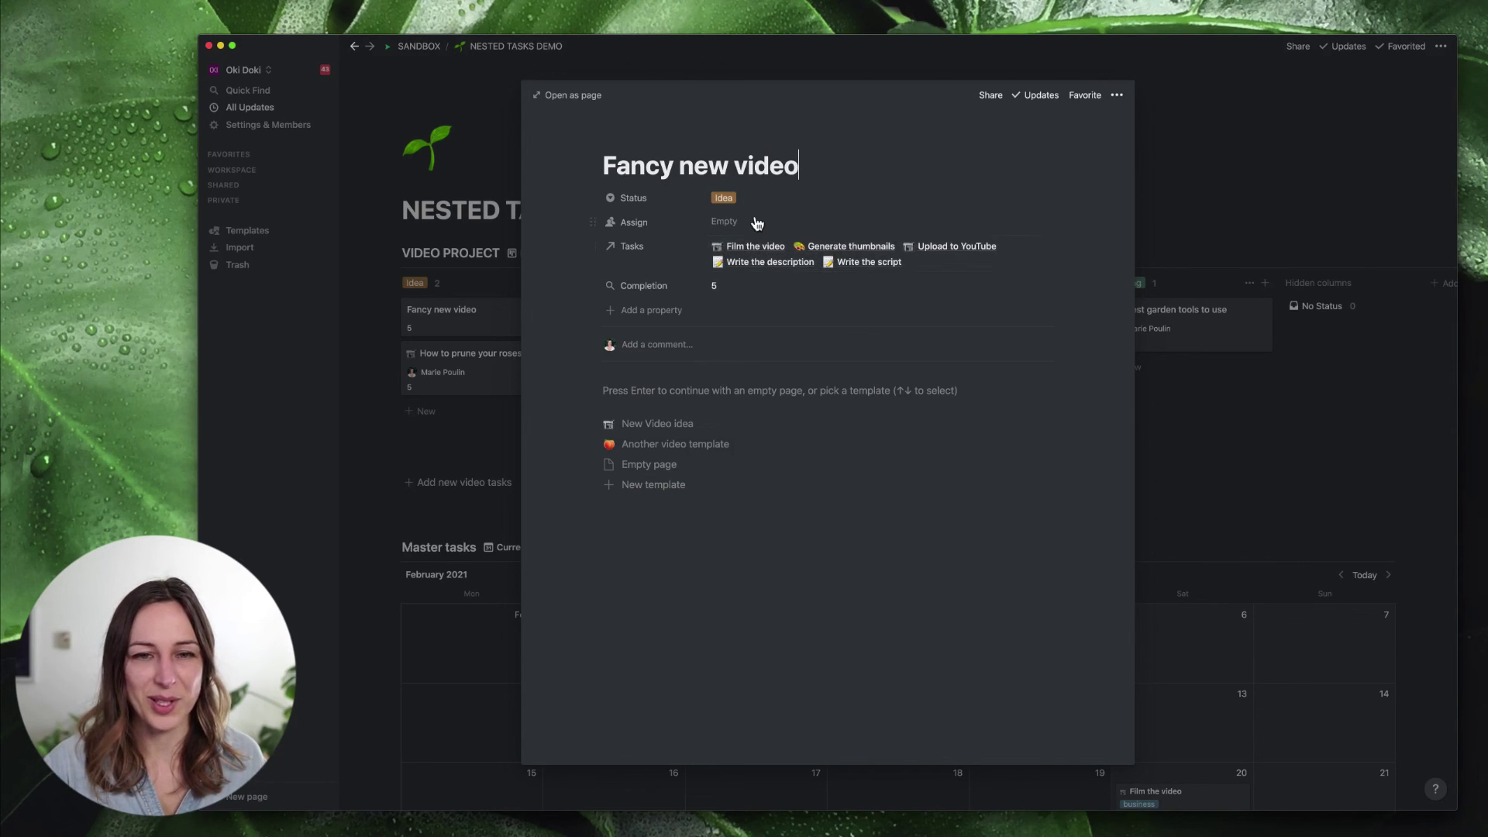
pyautogui.click(1202, 408)
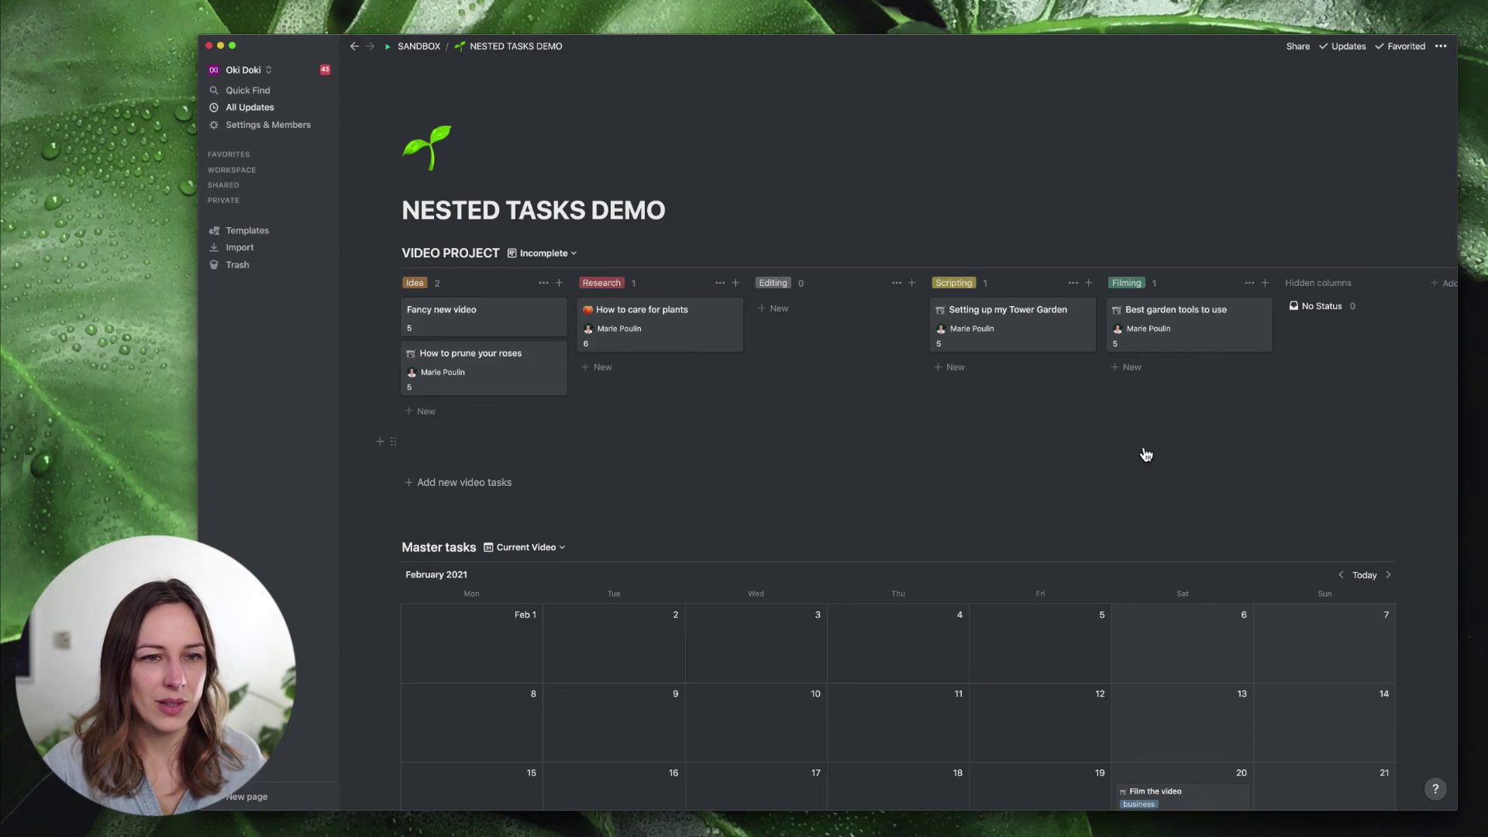
pyautogui.click(475, 321)
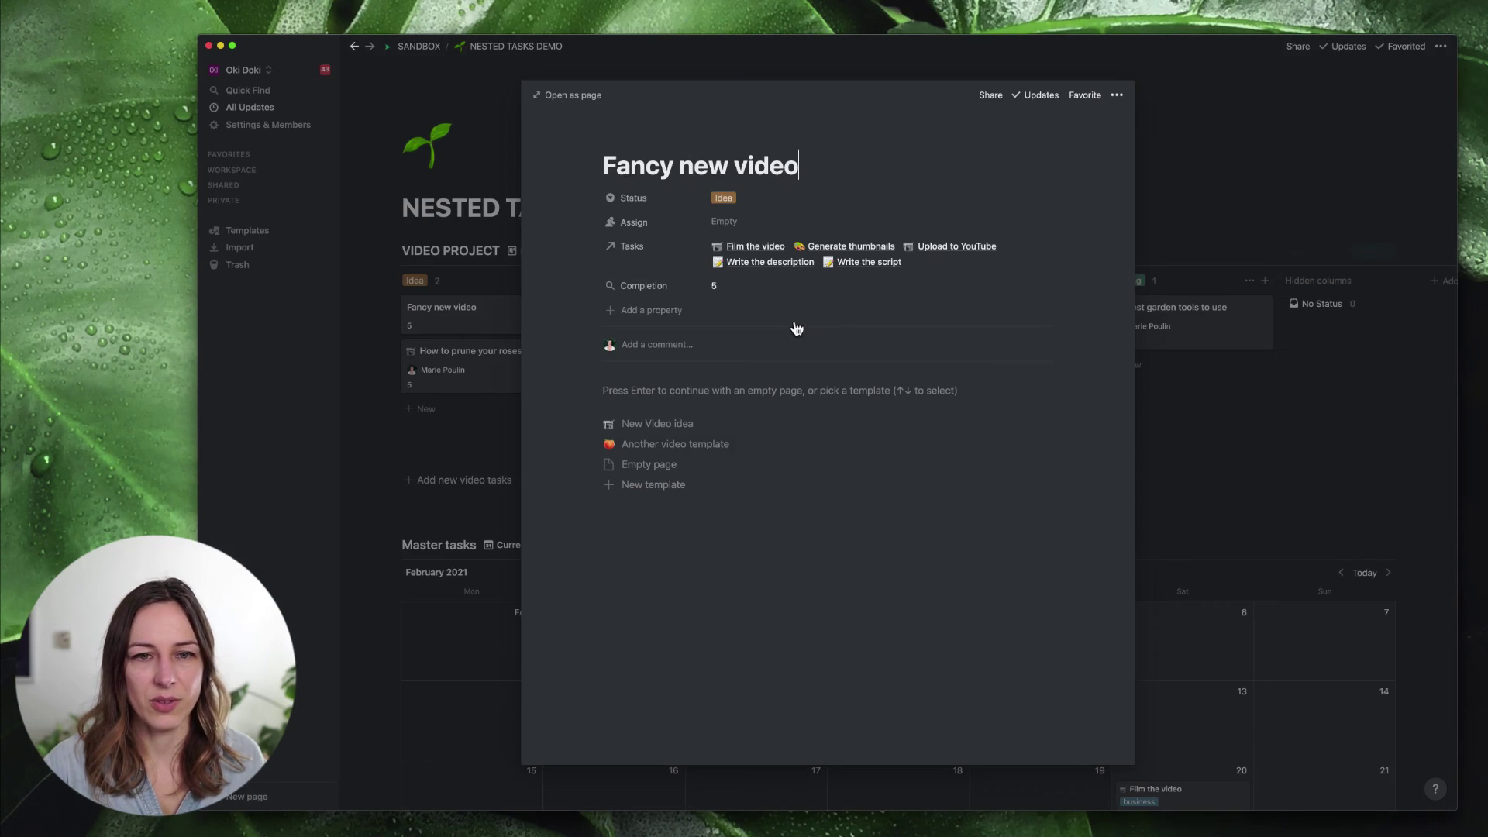
pyautogui.click(765, 249)
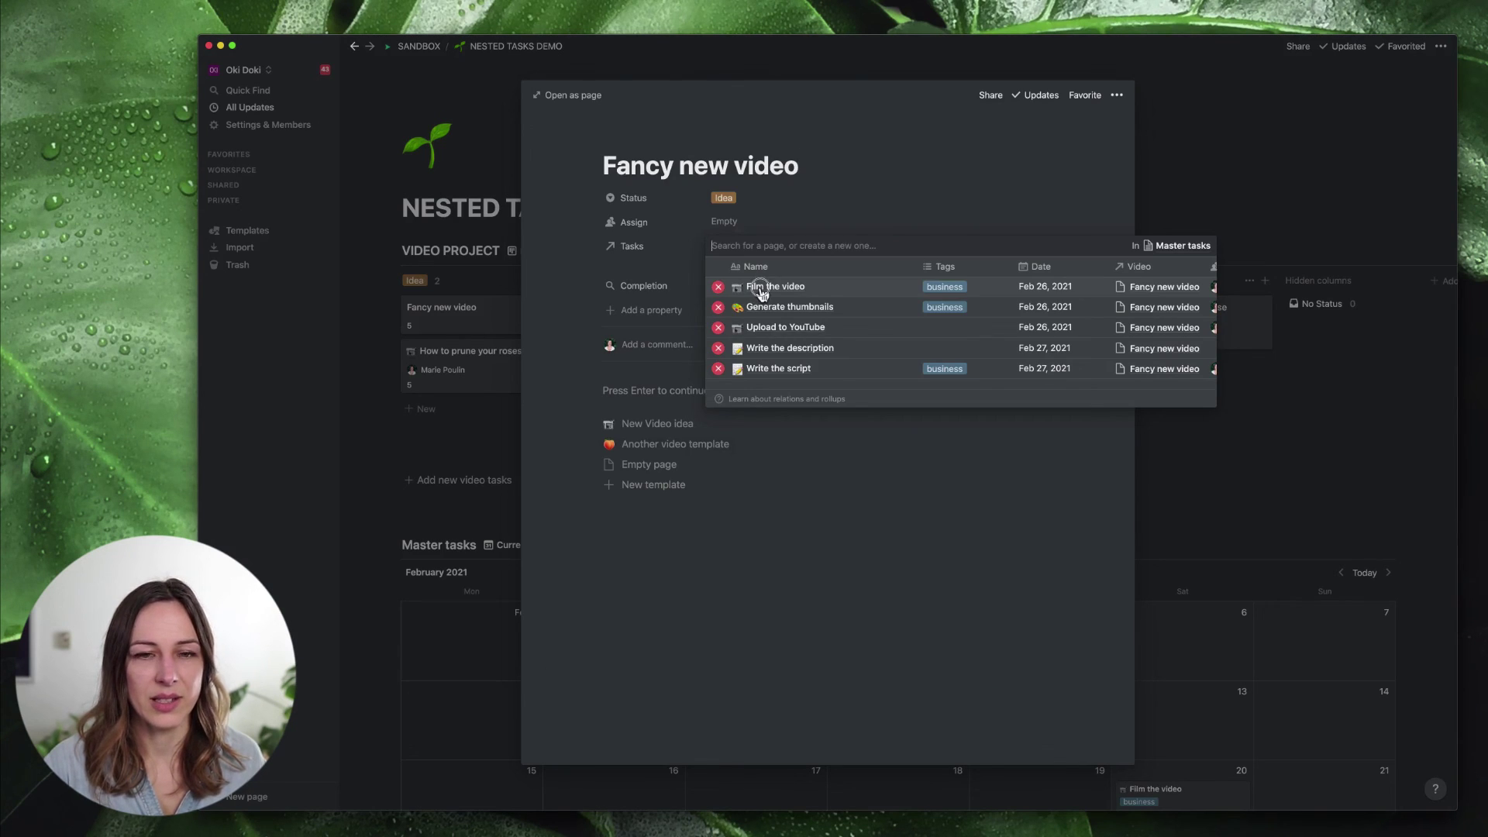
pyautogui.click(764, 286)
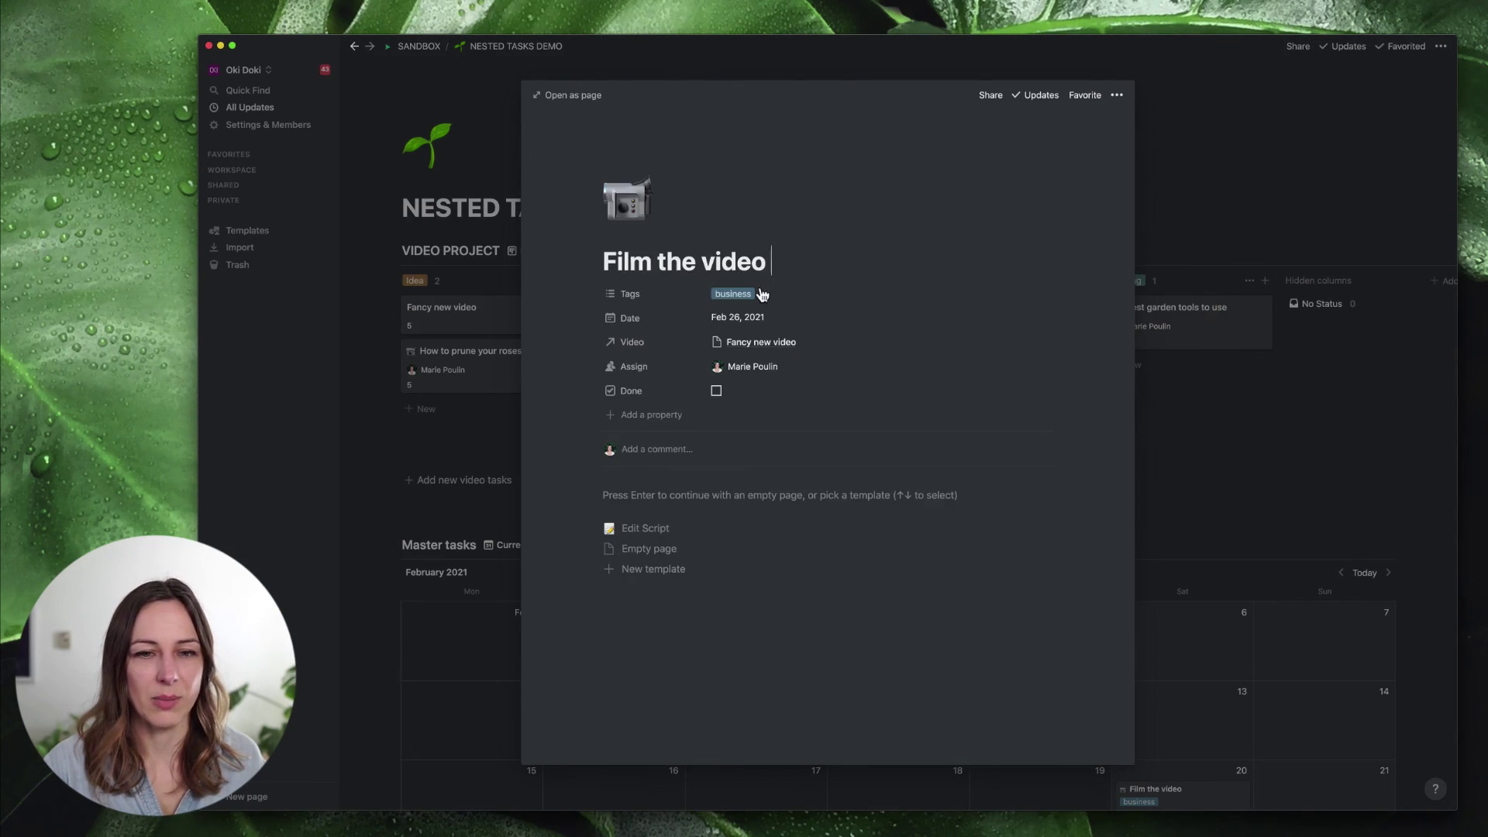
pyautogui.click(716, 391)
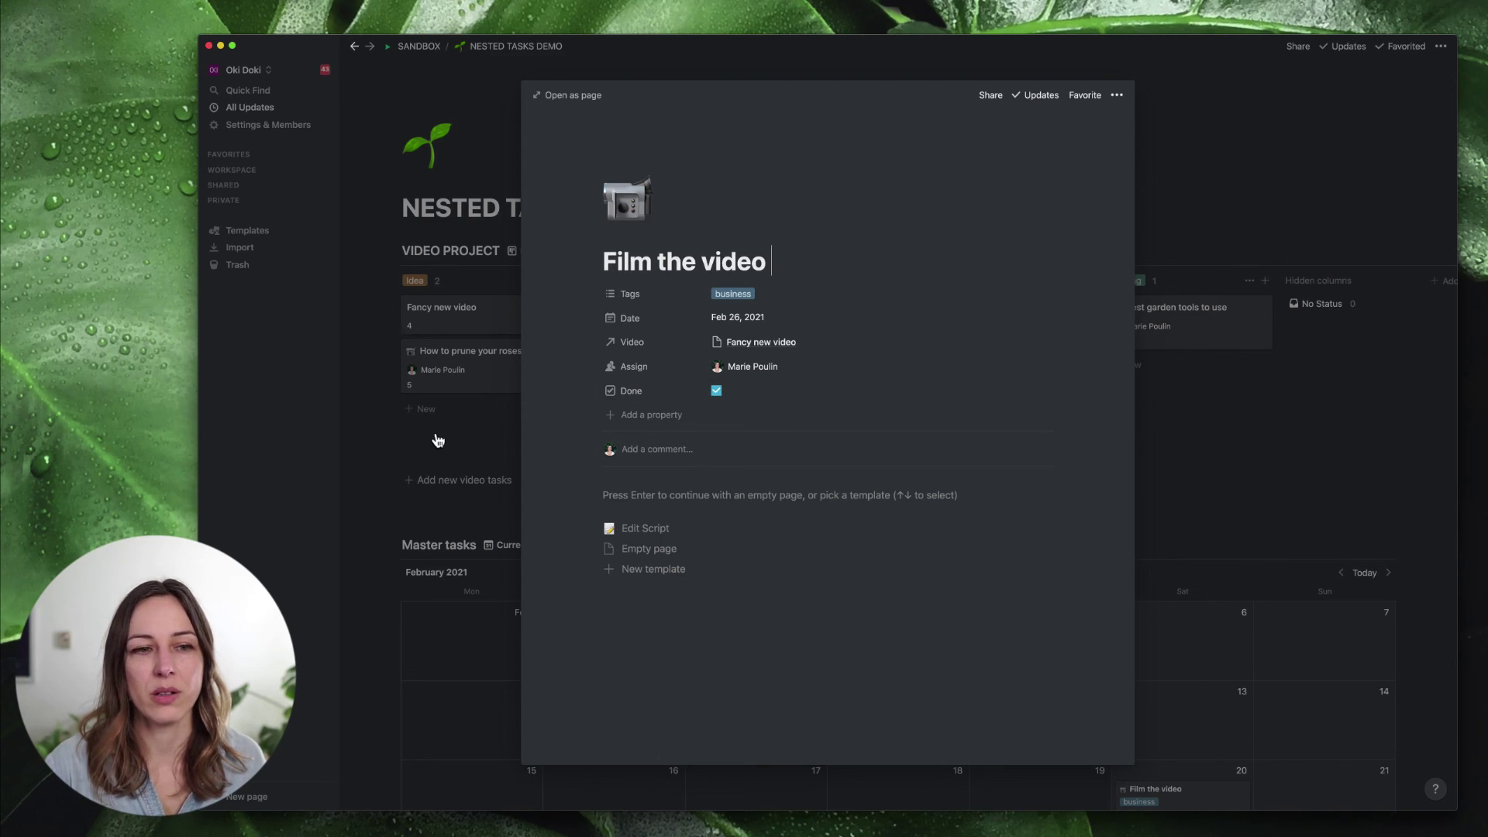
pyautogui.click(429, 385)
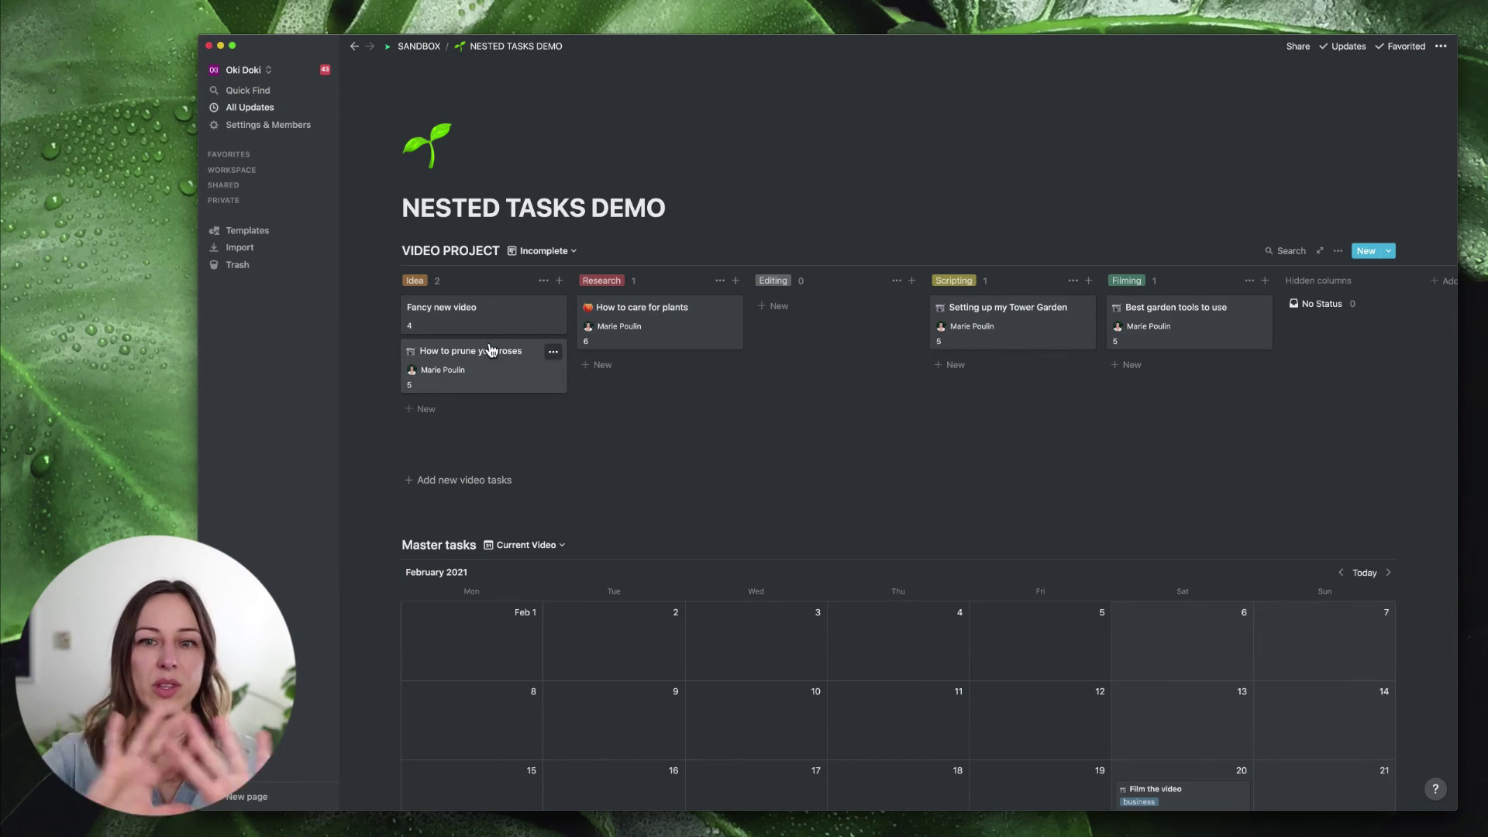
# Add a filter rule on the Completion property to the Incomplete board view.
pyautogui.click(1337, 250)
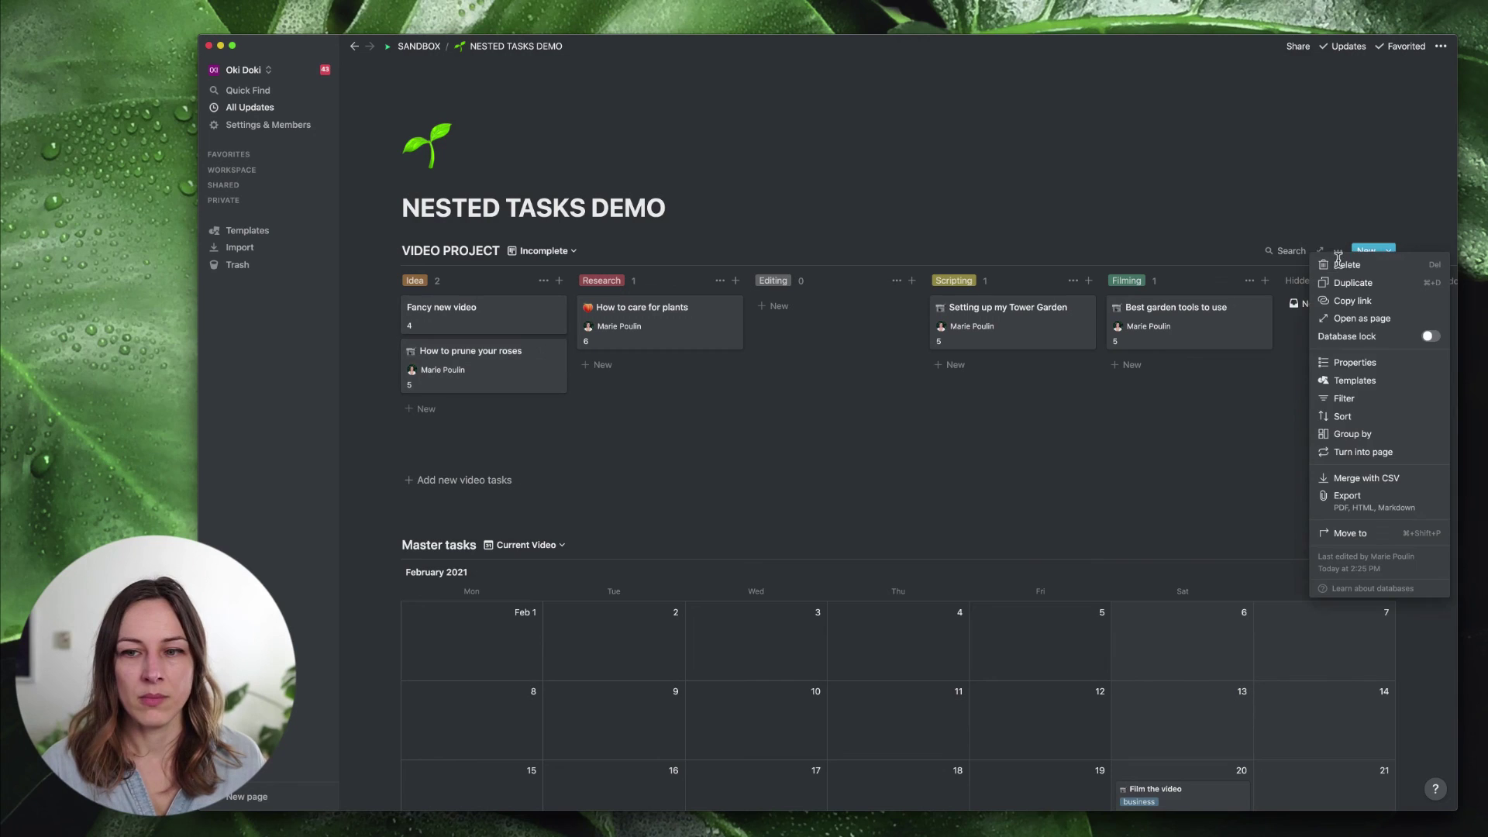
pyautogui.click(1347, 398)
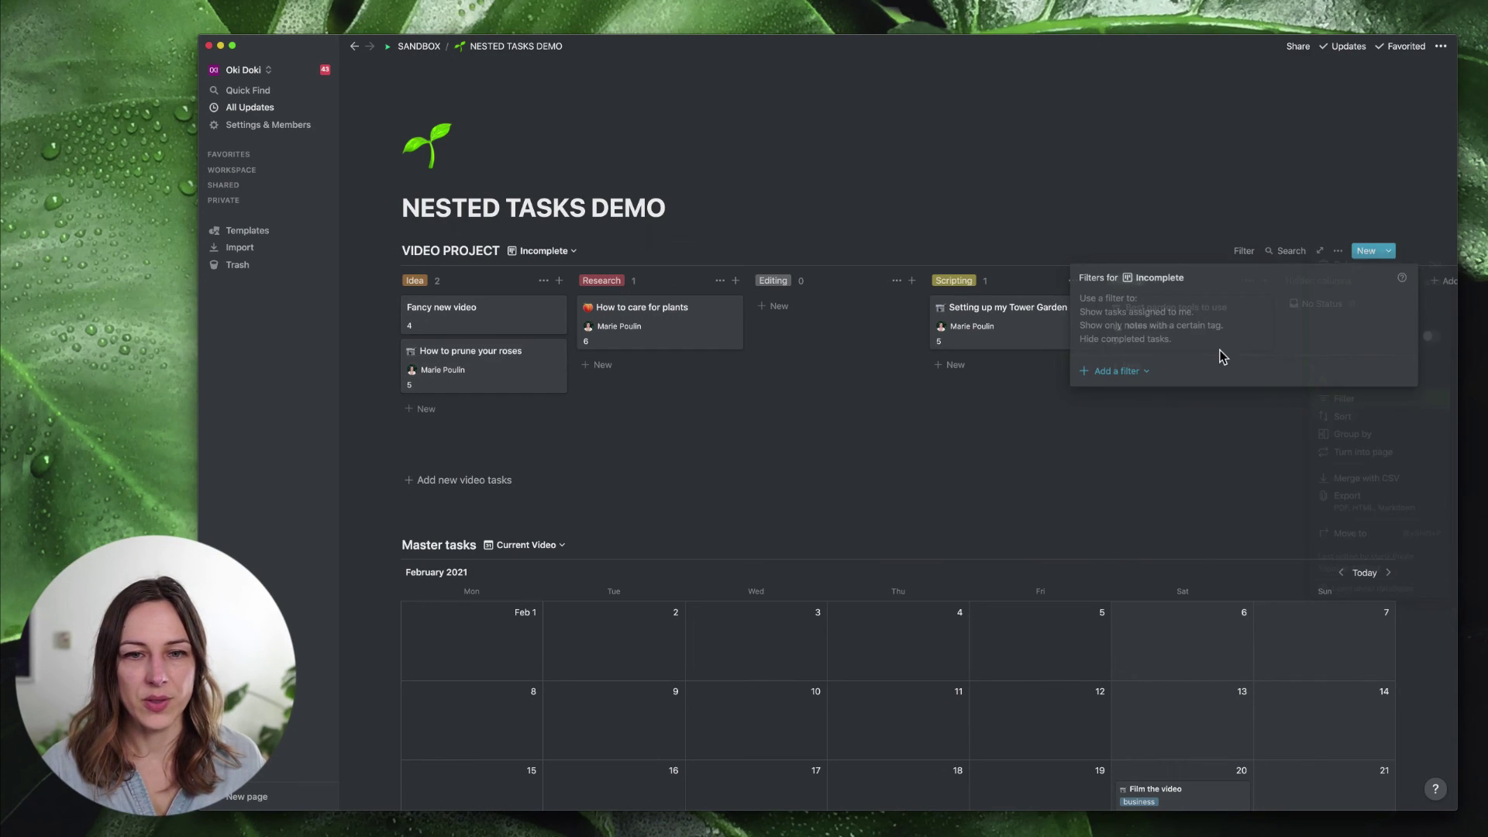
pyautogui.click(1122, 370)
pyautogui.click(1121, 394)
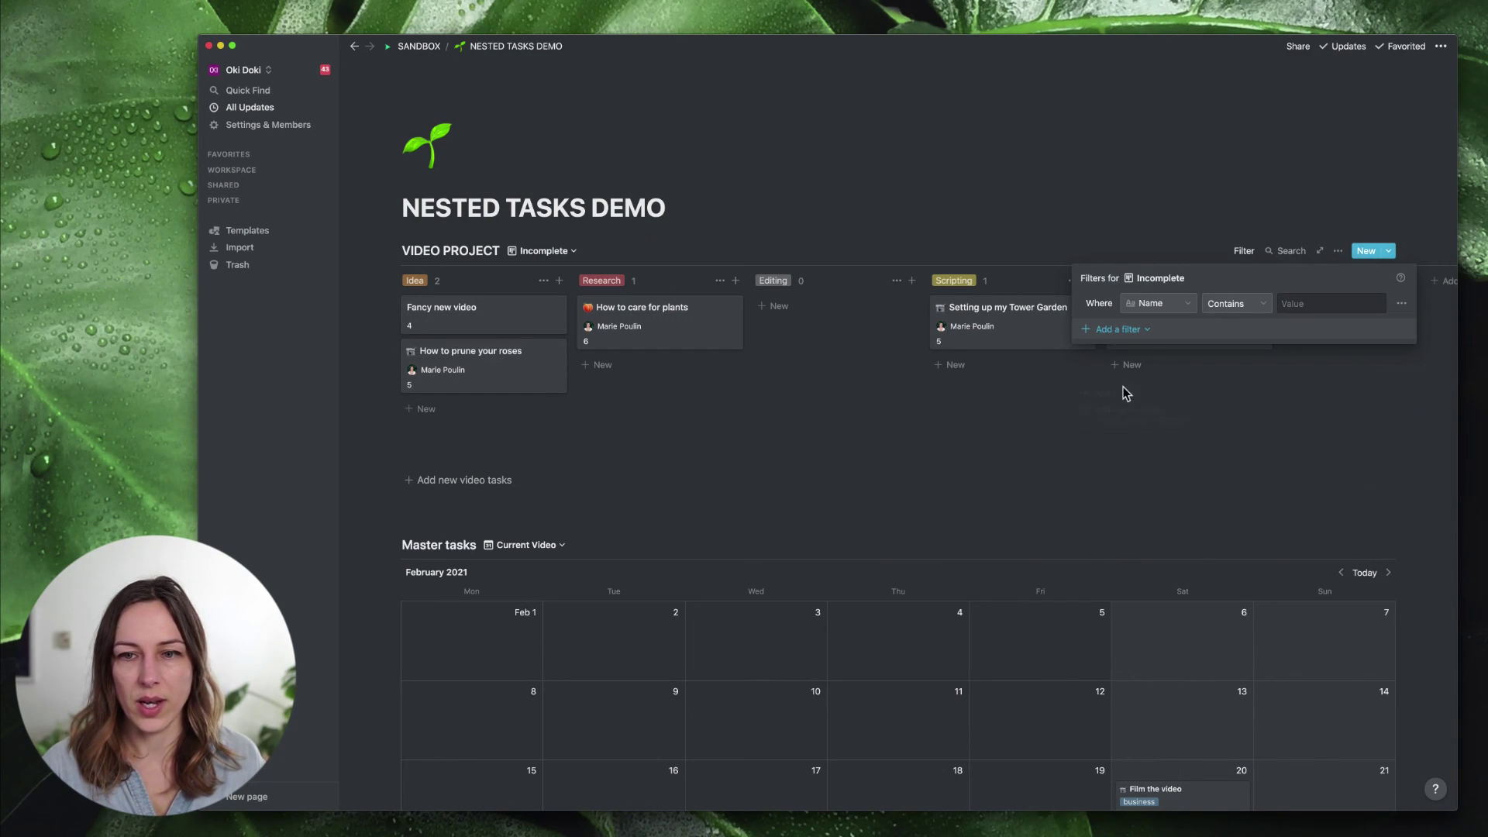
pyautogui.click(1182, 304)
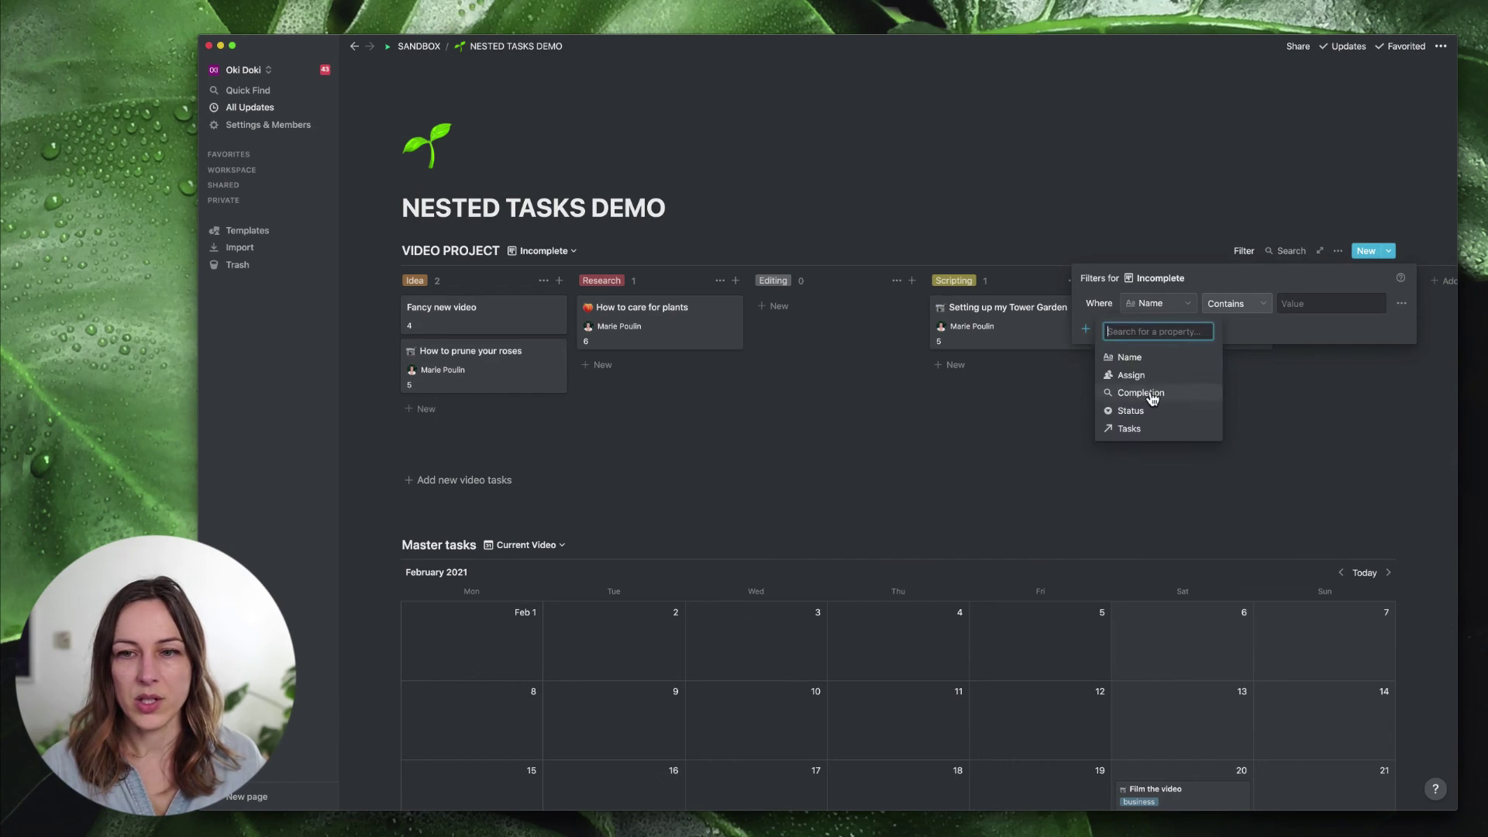
pyautogui.click(1151, 394)
pyautogui.click(1245, 304)
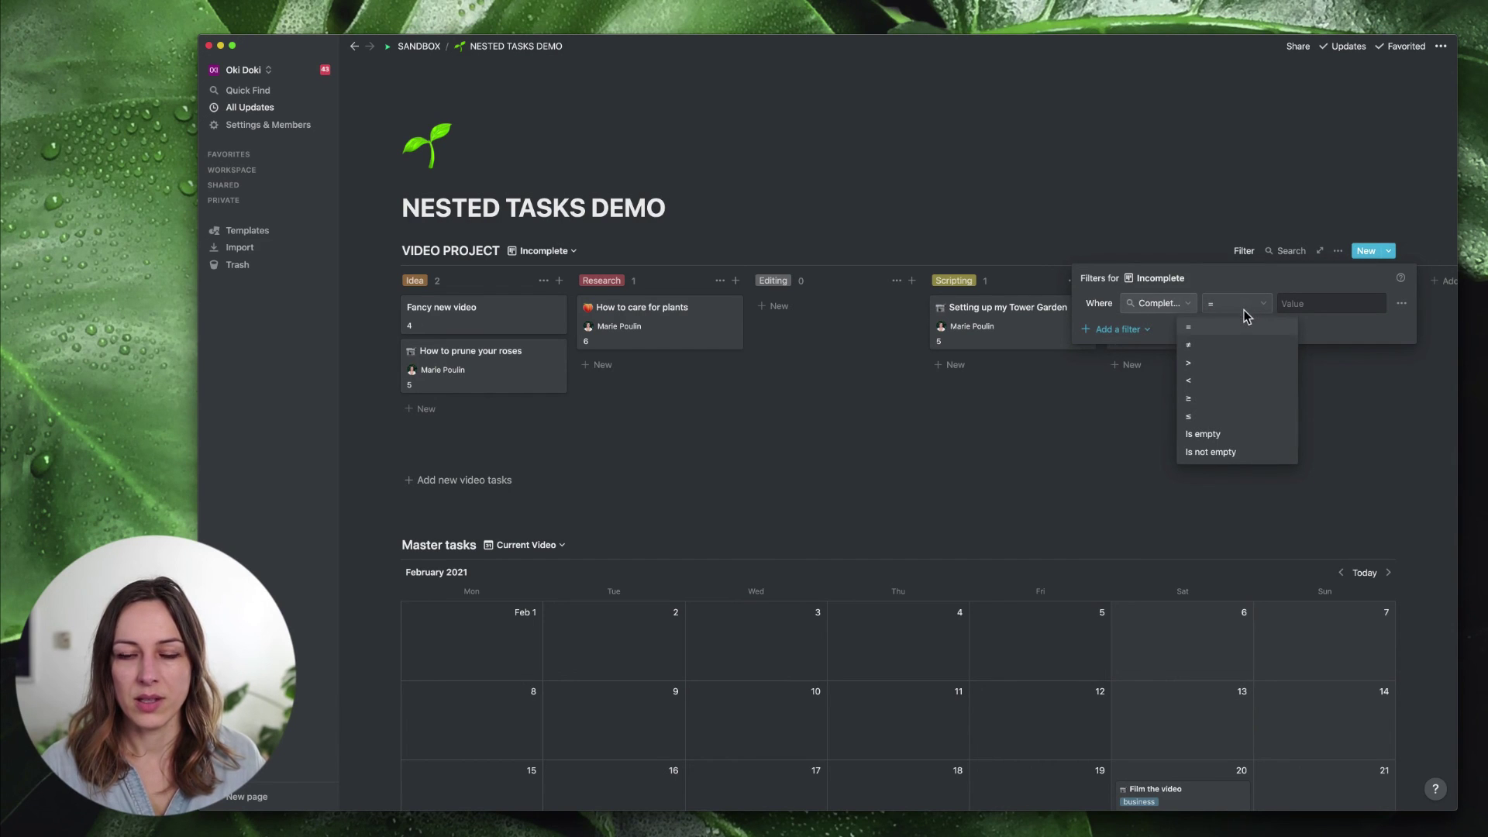
pyautogui.click(1230, 452)
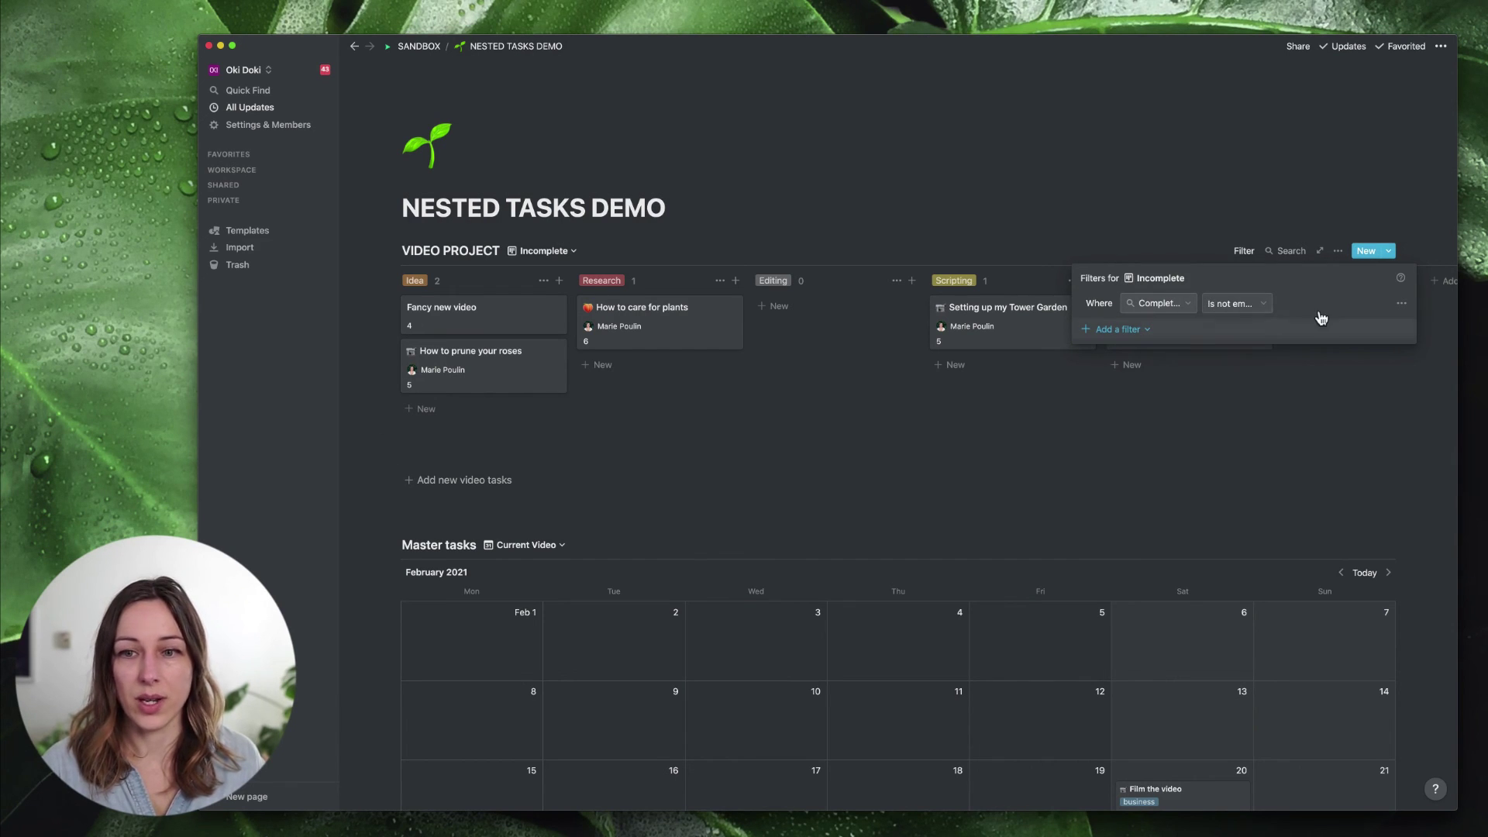
# Set the Completion filter to ≥ 1, then confirm Fancy new video shows Completion 4.
pyautogui.click(1262, 310)
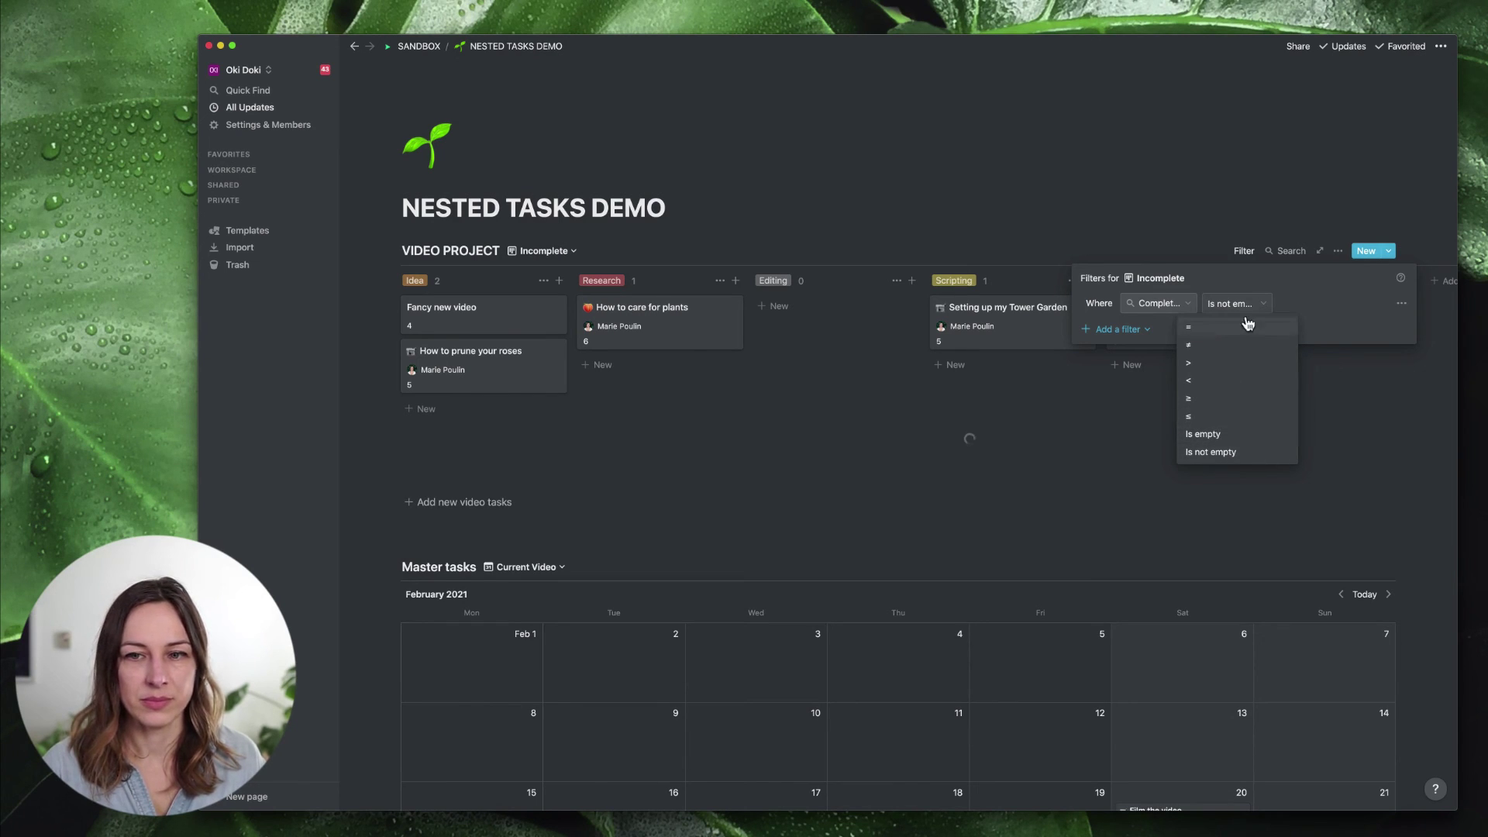
pyautogui.click(1184, 240)
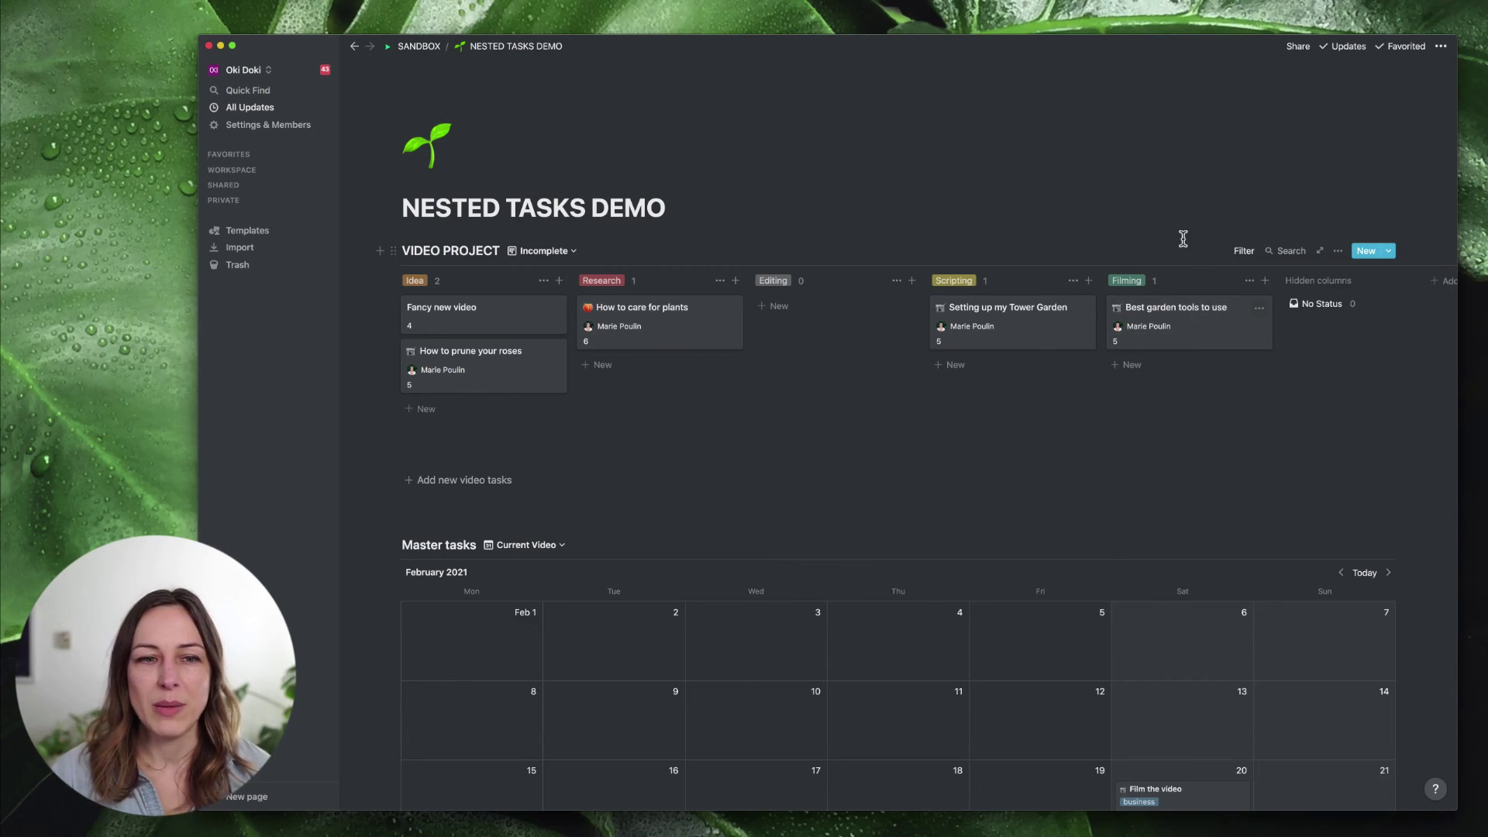
pyautogui.click(1246, 250)
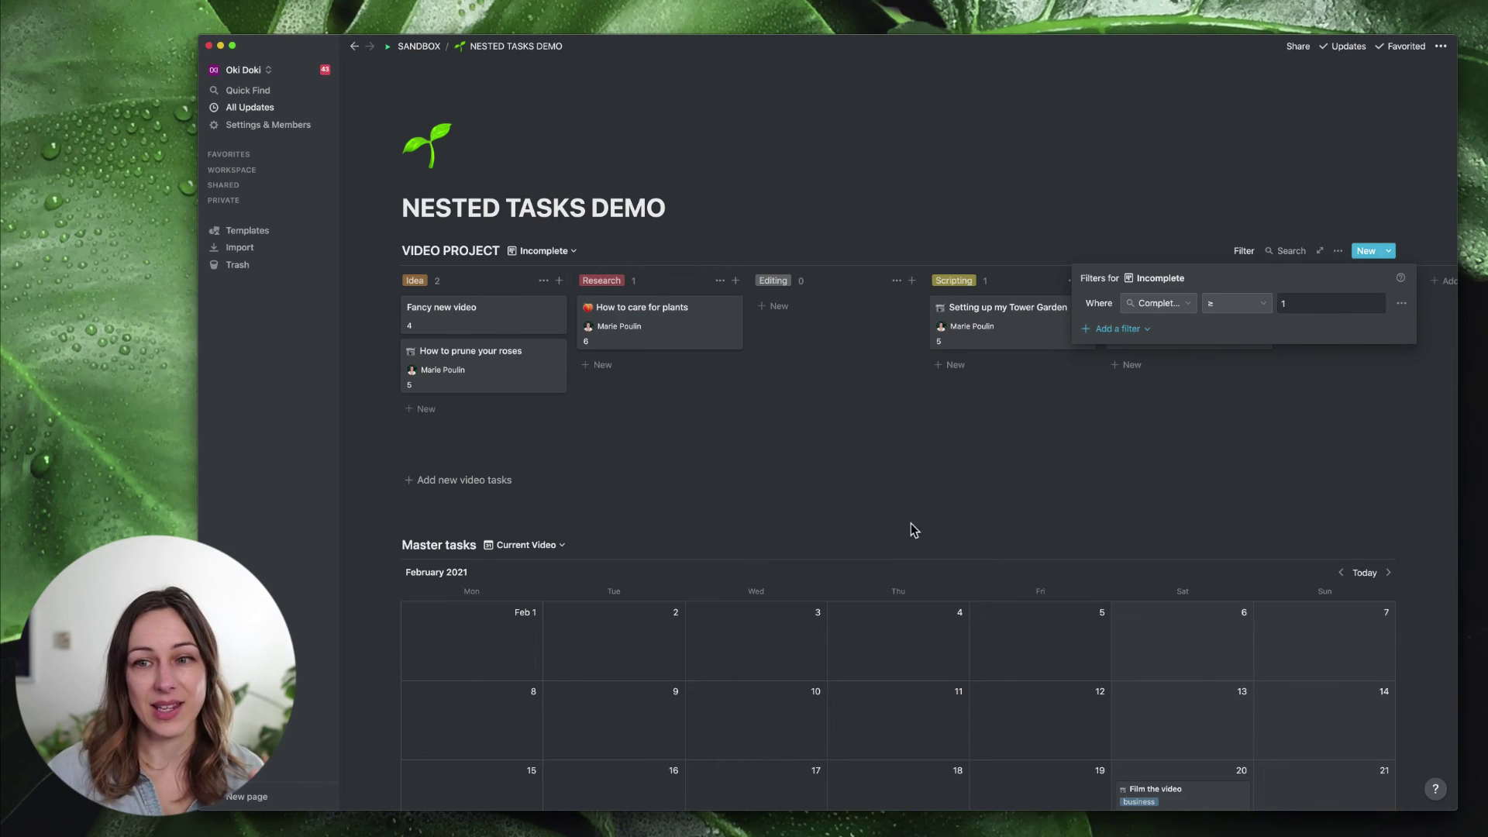
pyautogui.click(589, 383)
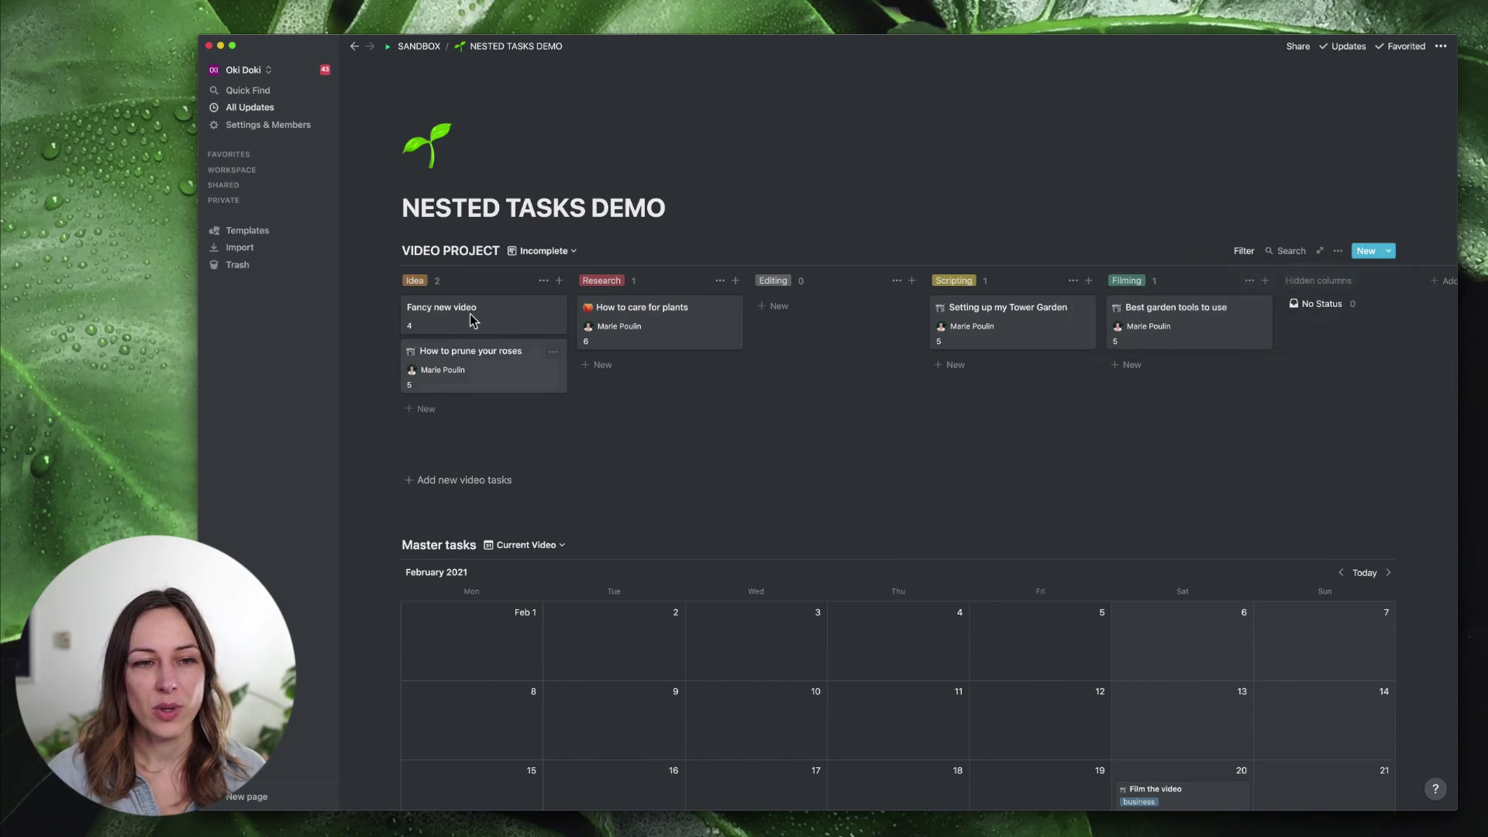
pyautogui.click(477, 316)
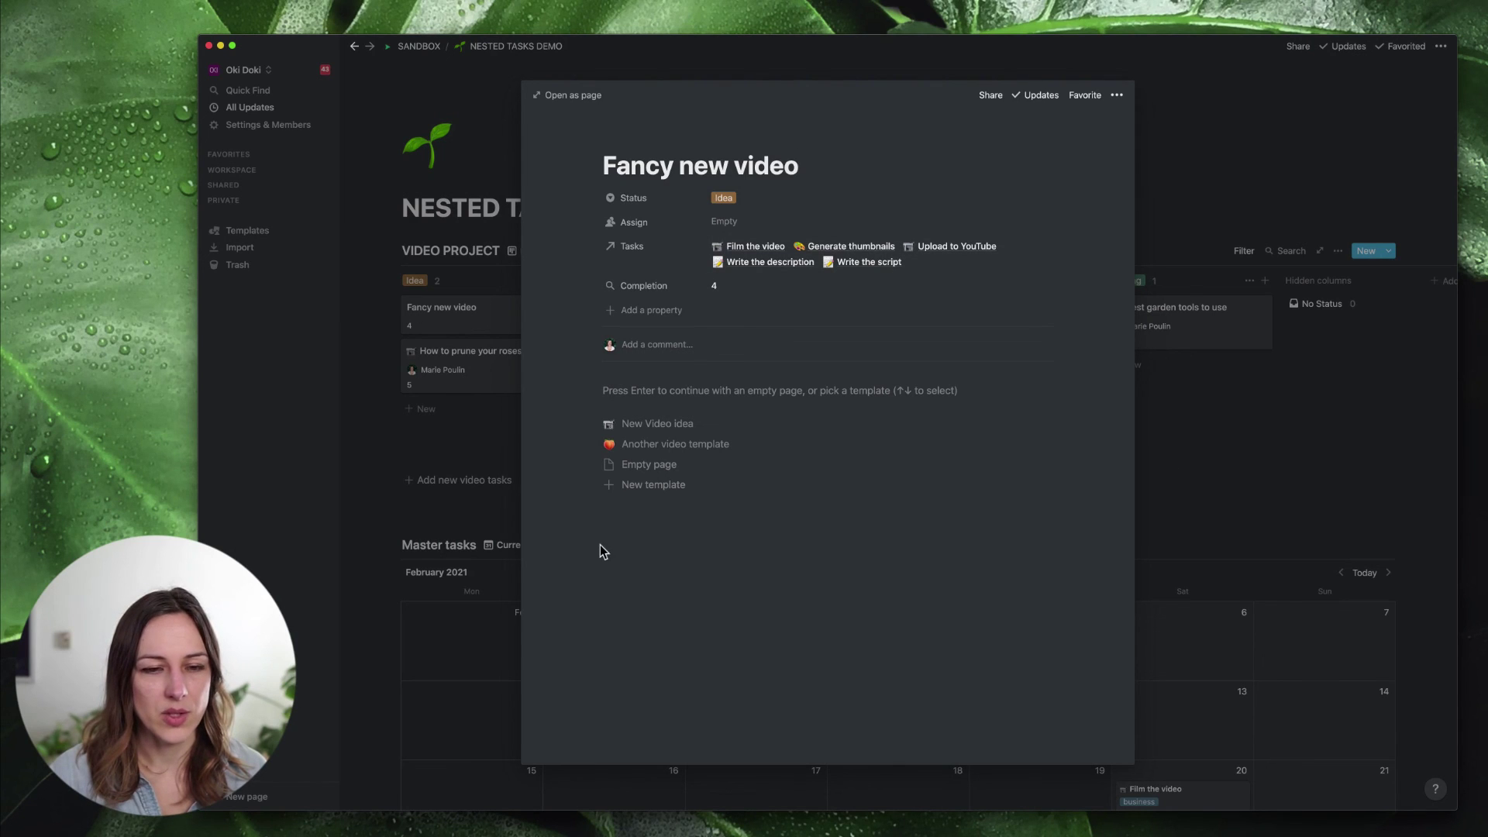
# Inspect the Master tasks views and check which video the calendar is filtered on.
pyautogui.click(507, 545)
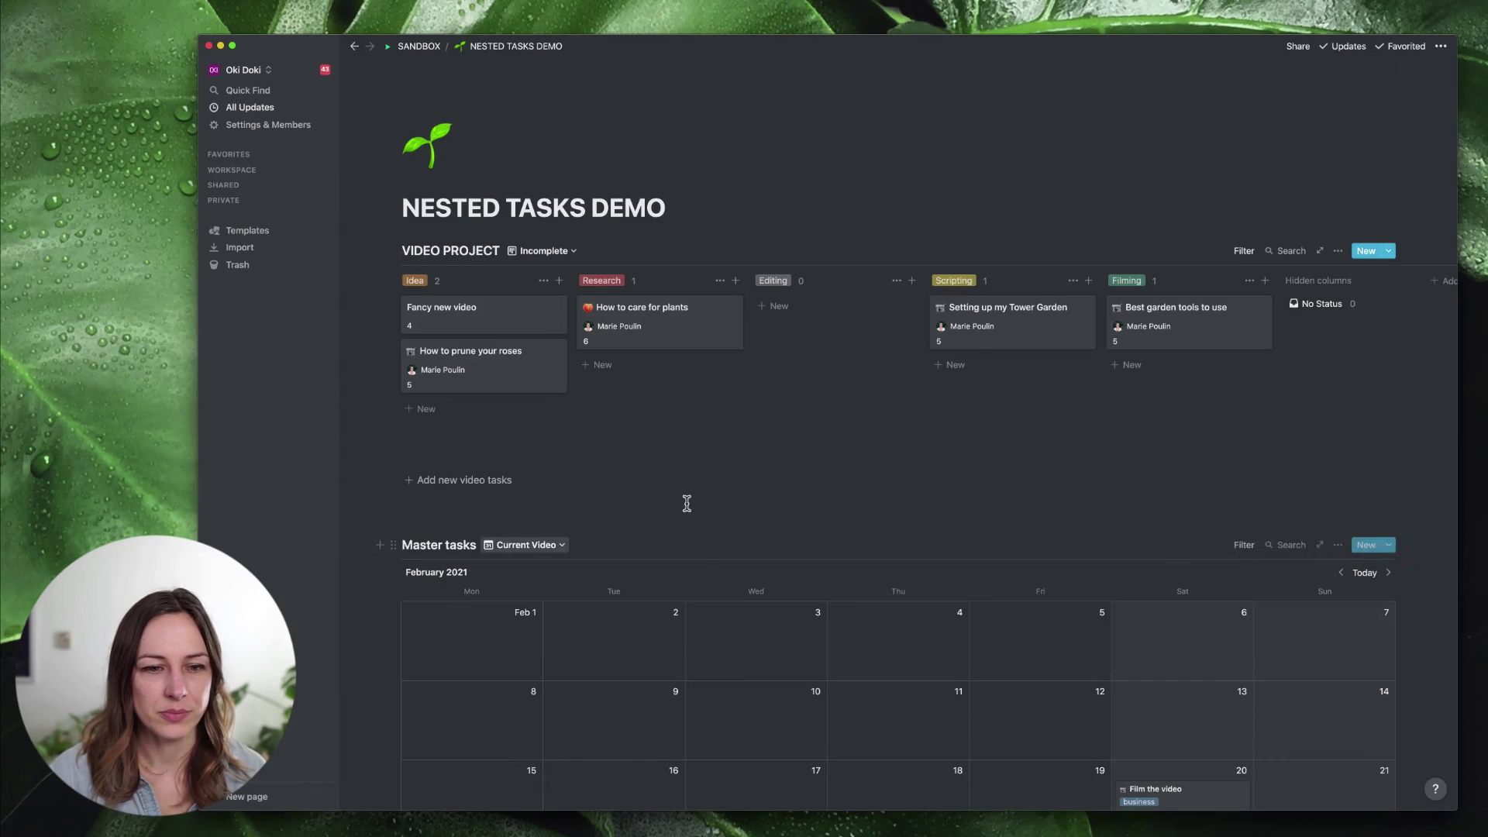
pyautogui.click(558, 545)
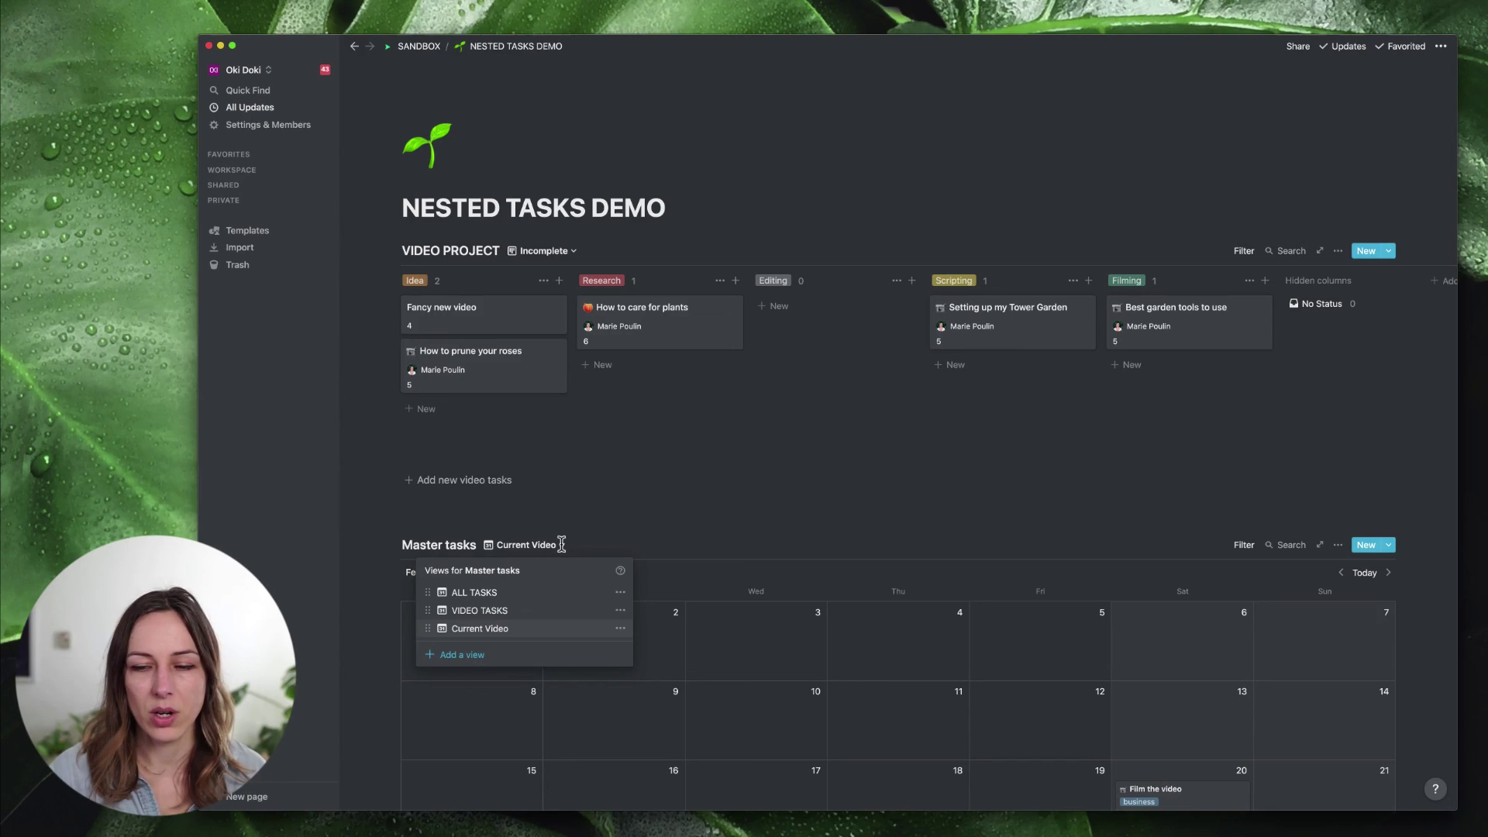
pyautogui.click(716, 542)
pyautogui.click(1241, 544)
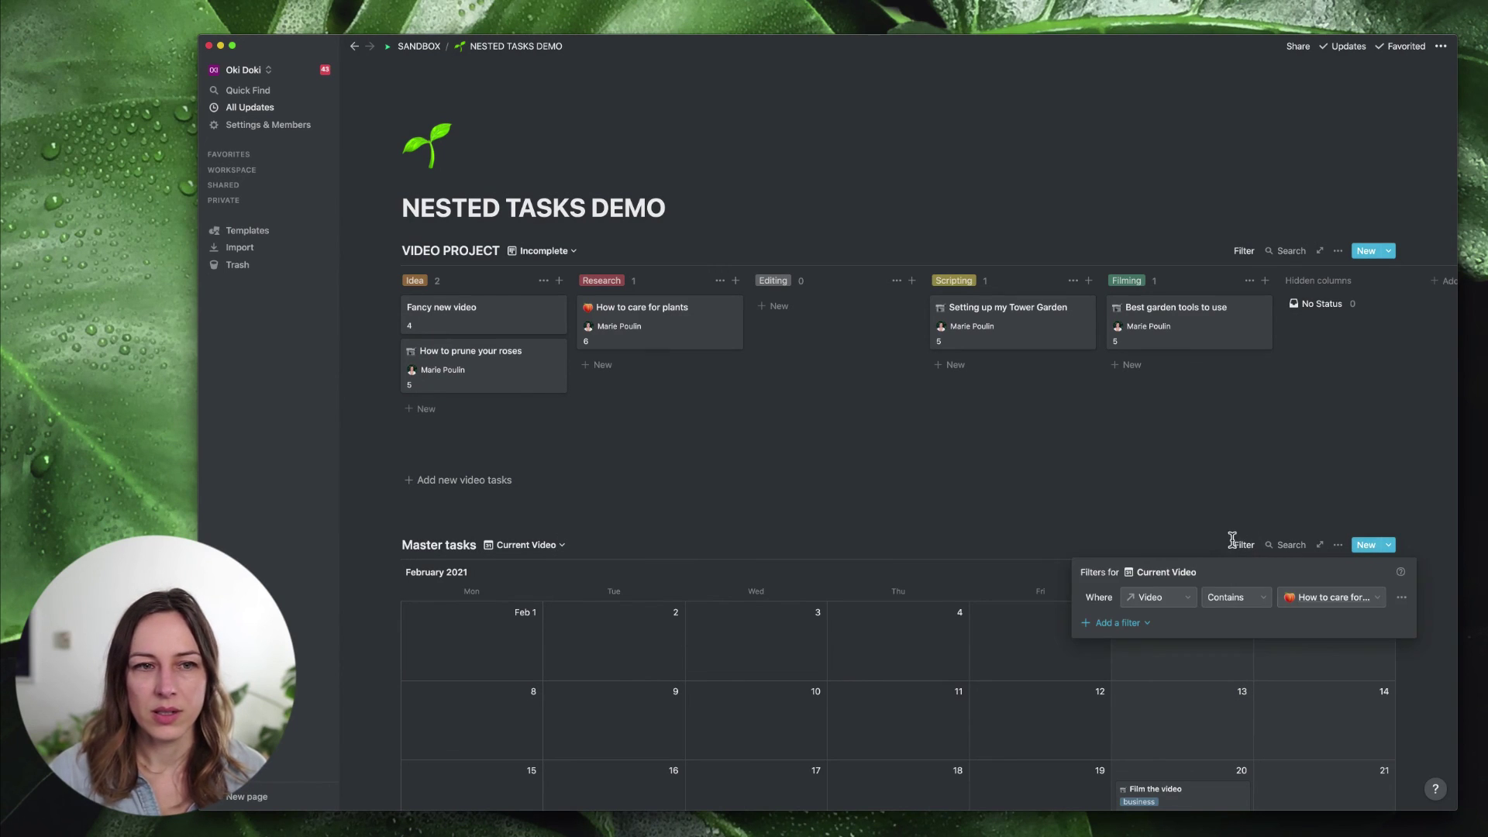
pyautogui.click(1333, 598)
pyautogui.click(1345, 658)
pyautogui.scroll(-5, 1083, 558)
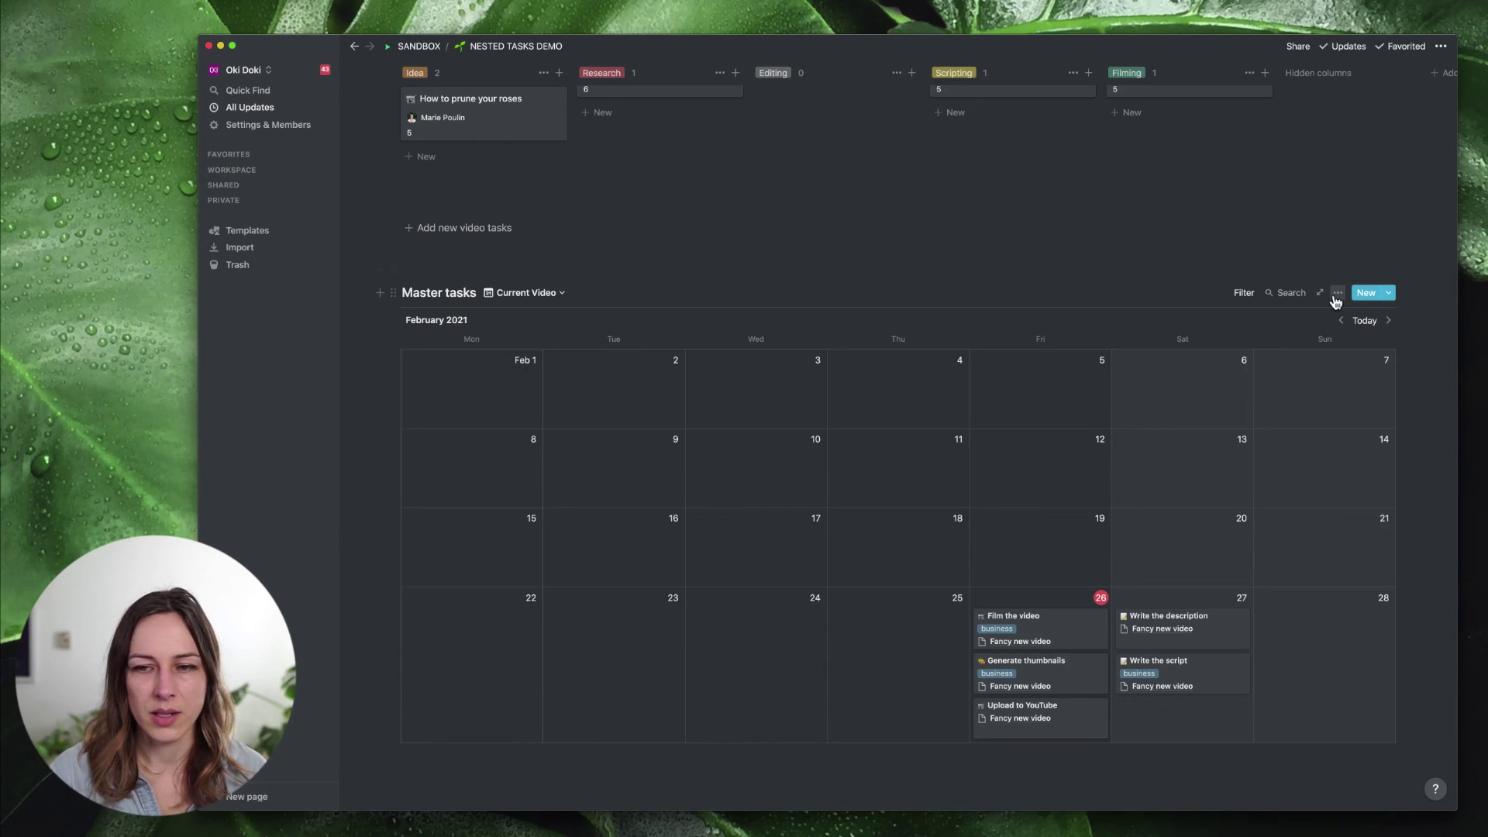
# Show the Done property on the Master tasks calendar cards.
pyautogui.click(1337, 292)
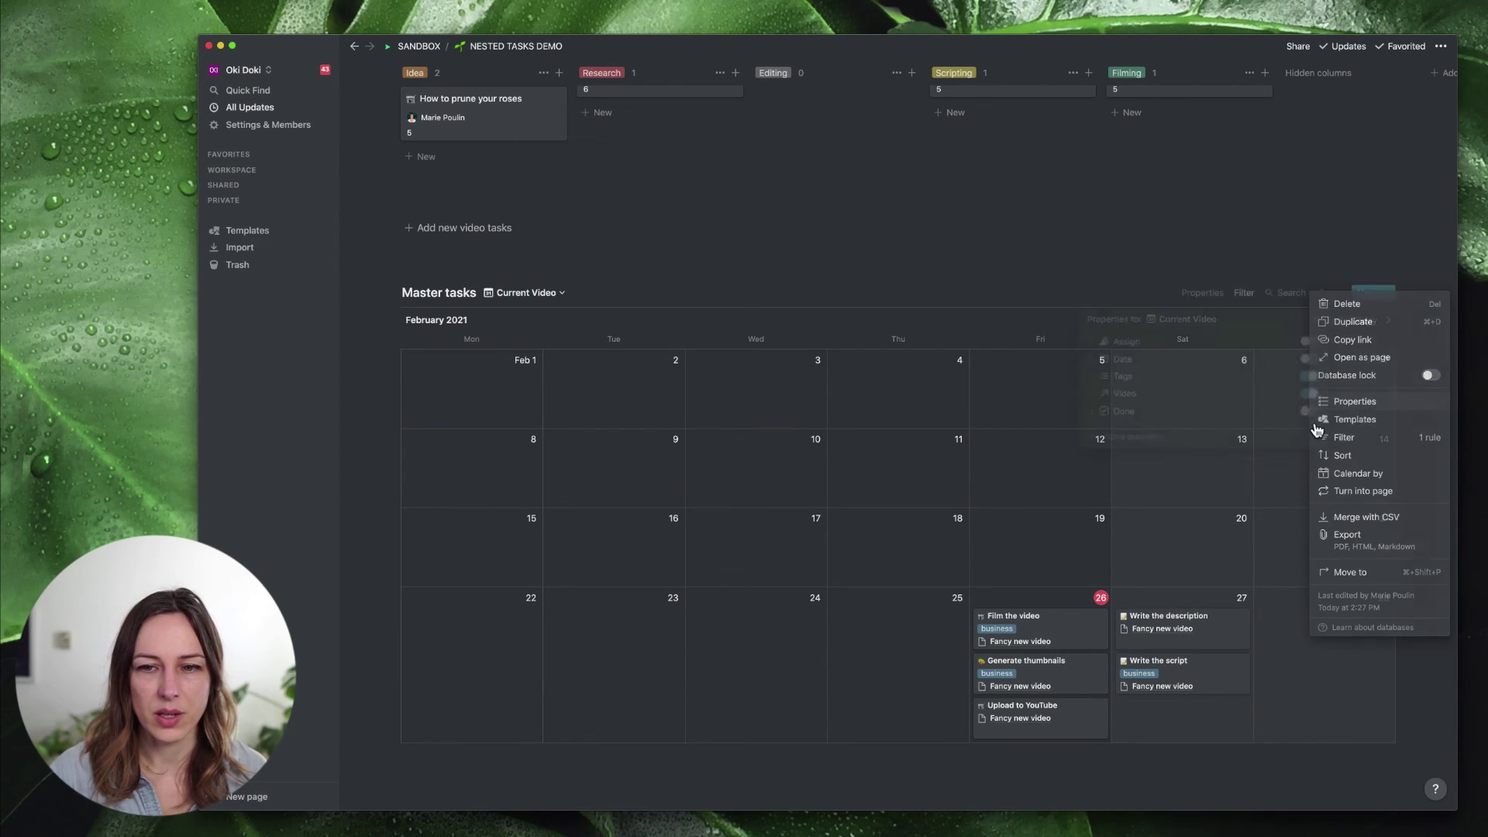
pyautogui.click(1356, 402)
pyautogui.click(1313, 415)
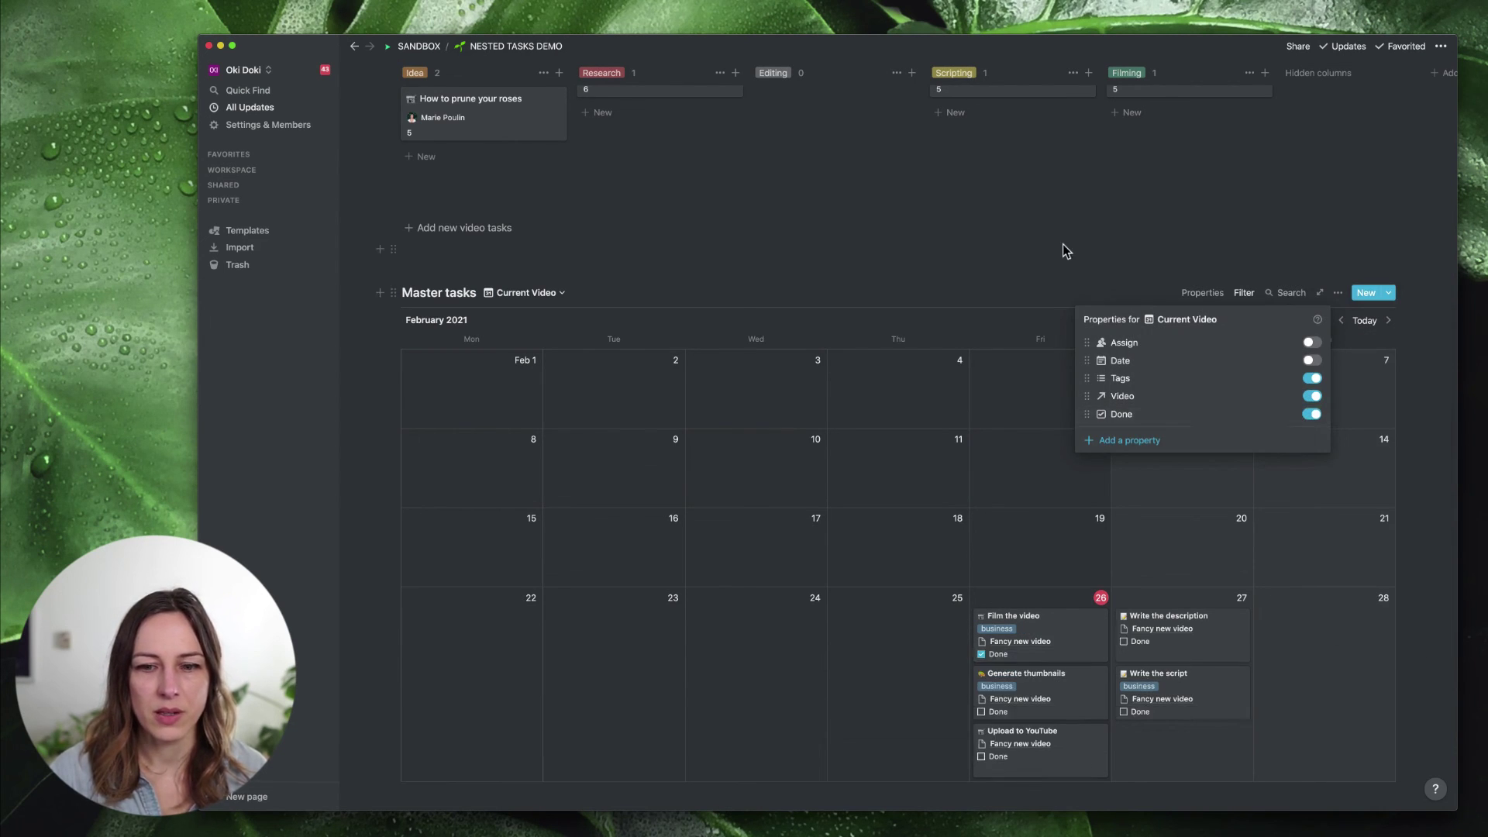
pyautogui.click(1023, 332)
# Mark Film the video, Write the description, Write the script and Generate thumbnails as done.
pyautogui.click(981, 654)
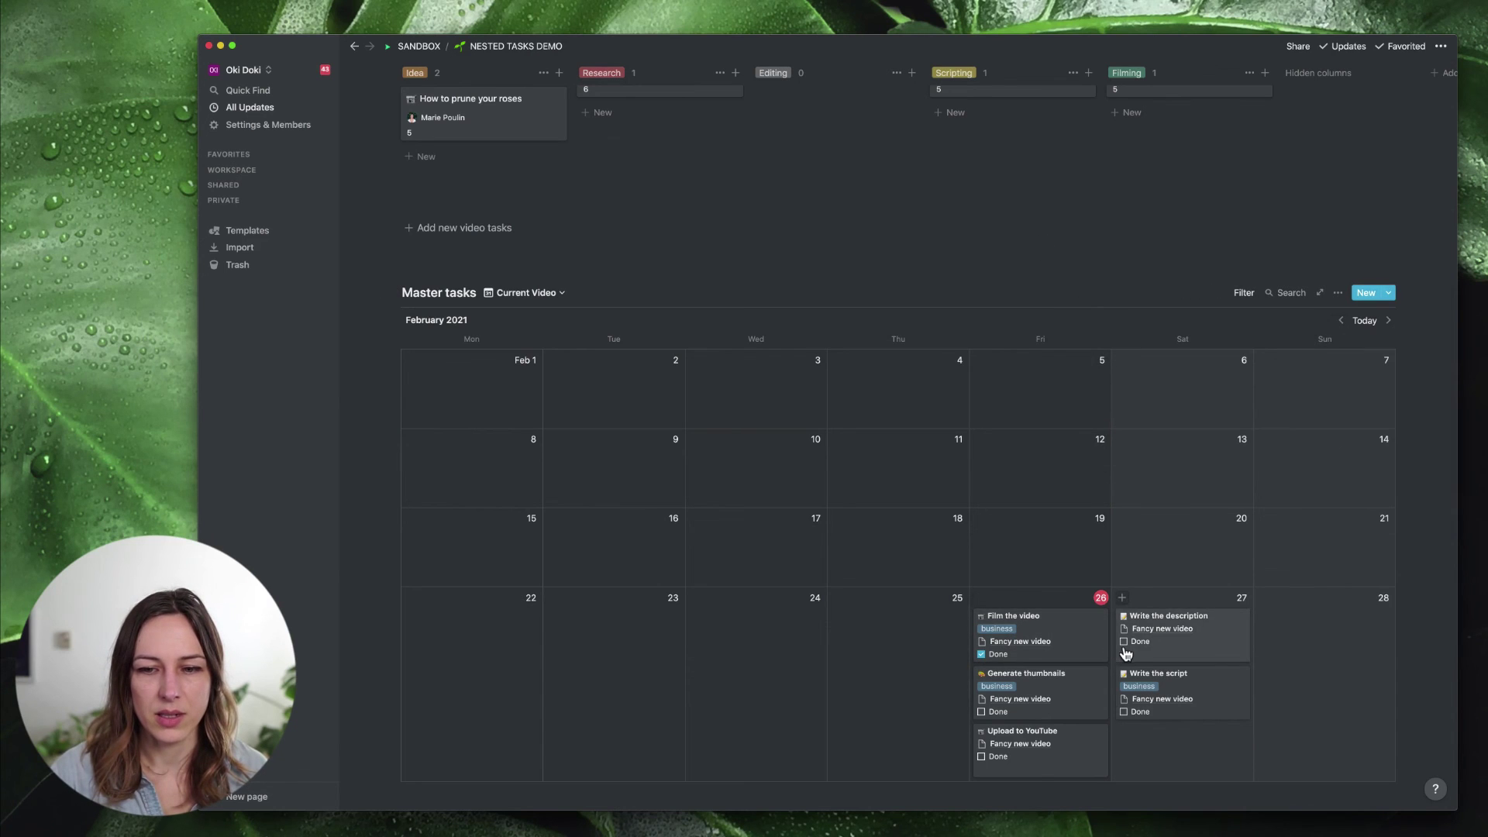
pyautogui.click(1124, 642)
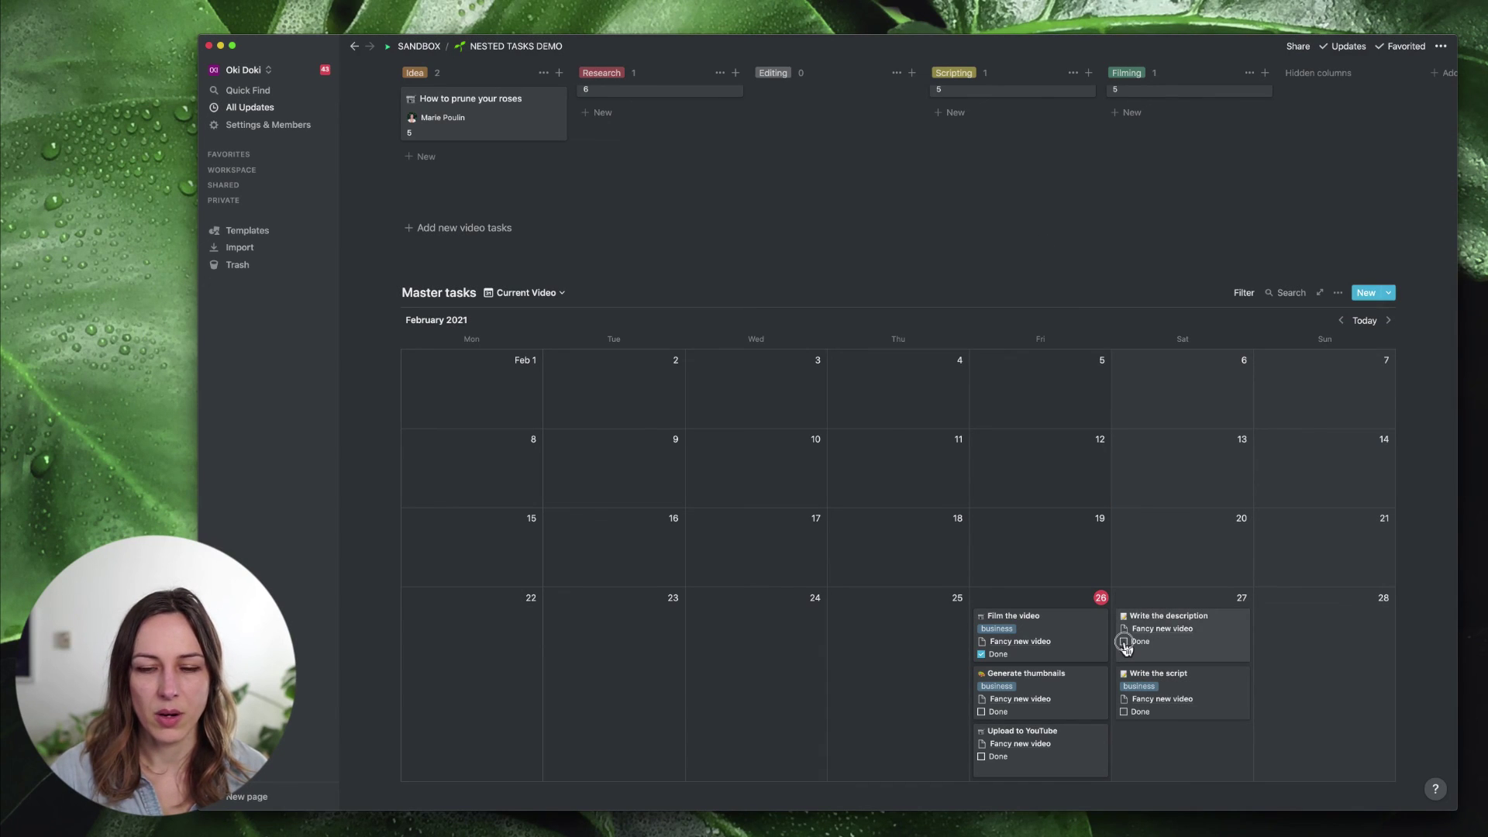
pyautogui.click(1124, 712)
pyautogui.click(981, 711)
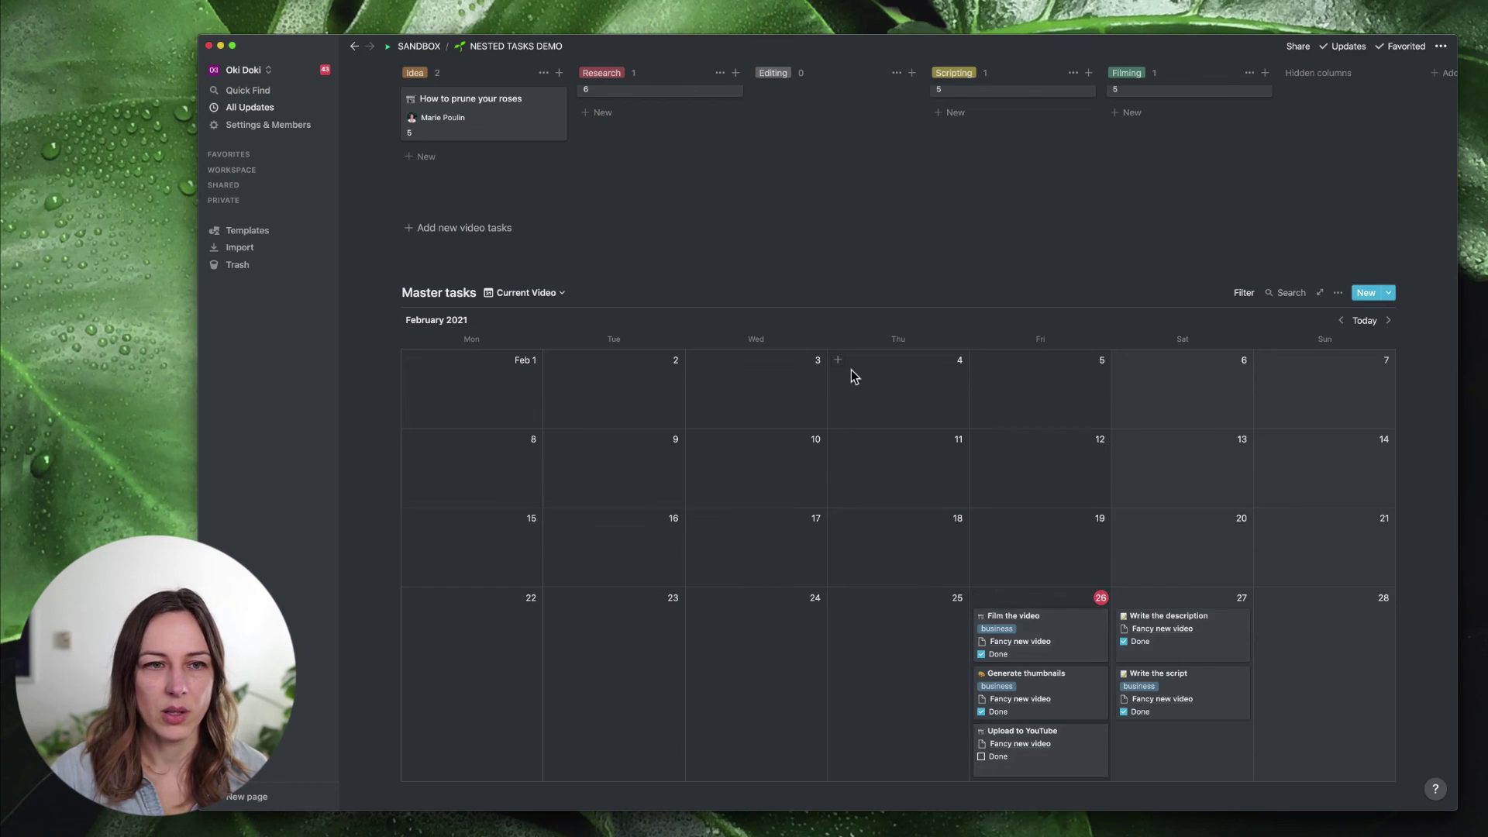
pyautogui.scroll(3, 851, 369)
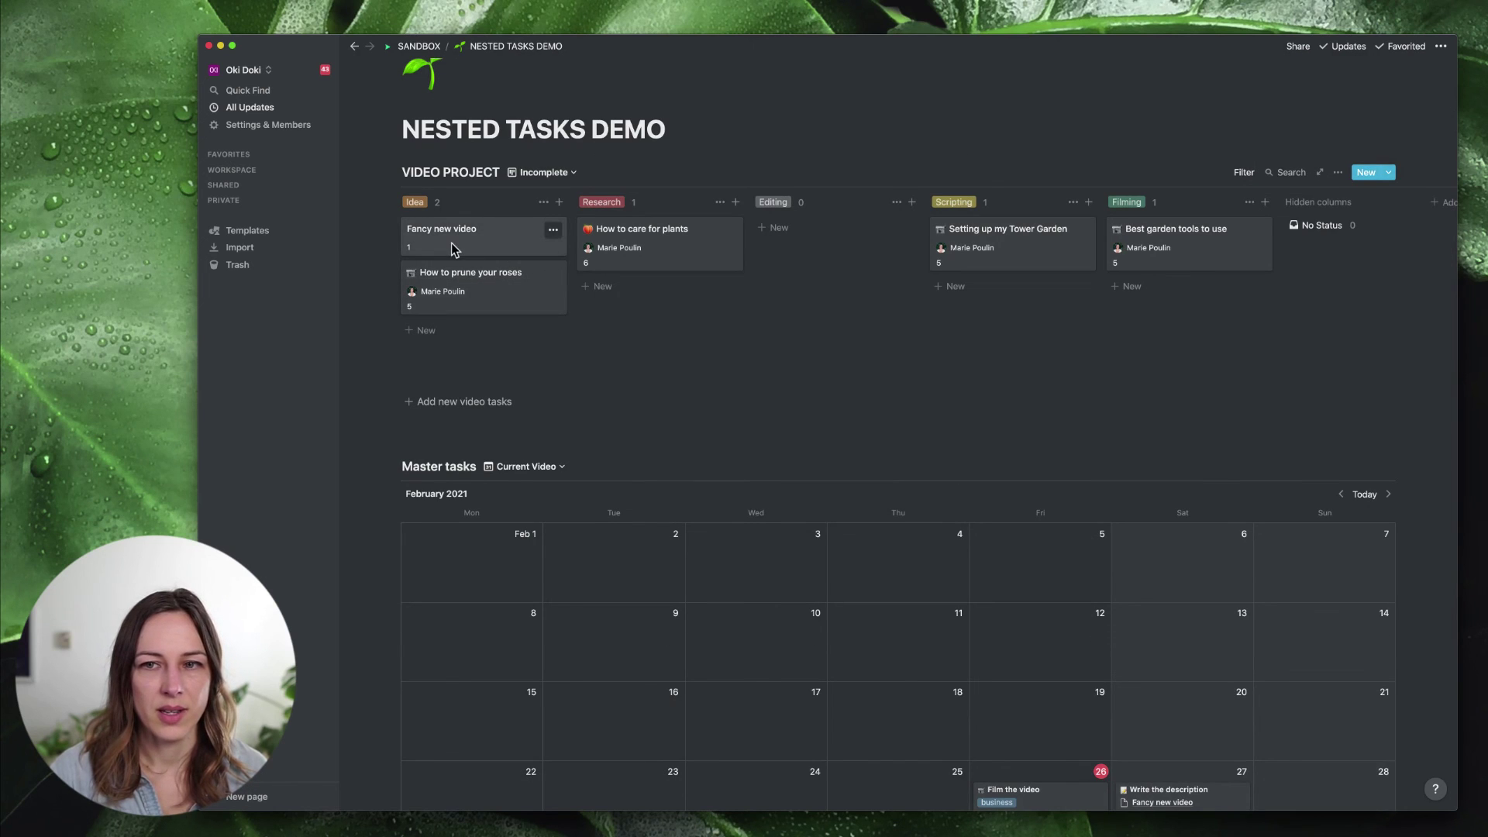
# Tick Upload to YouTube done and confirm Fancy new video leaves the Completion ≥ 1 board.
pyautogui.click(1243, 172)
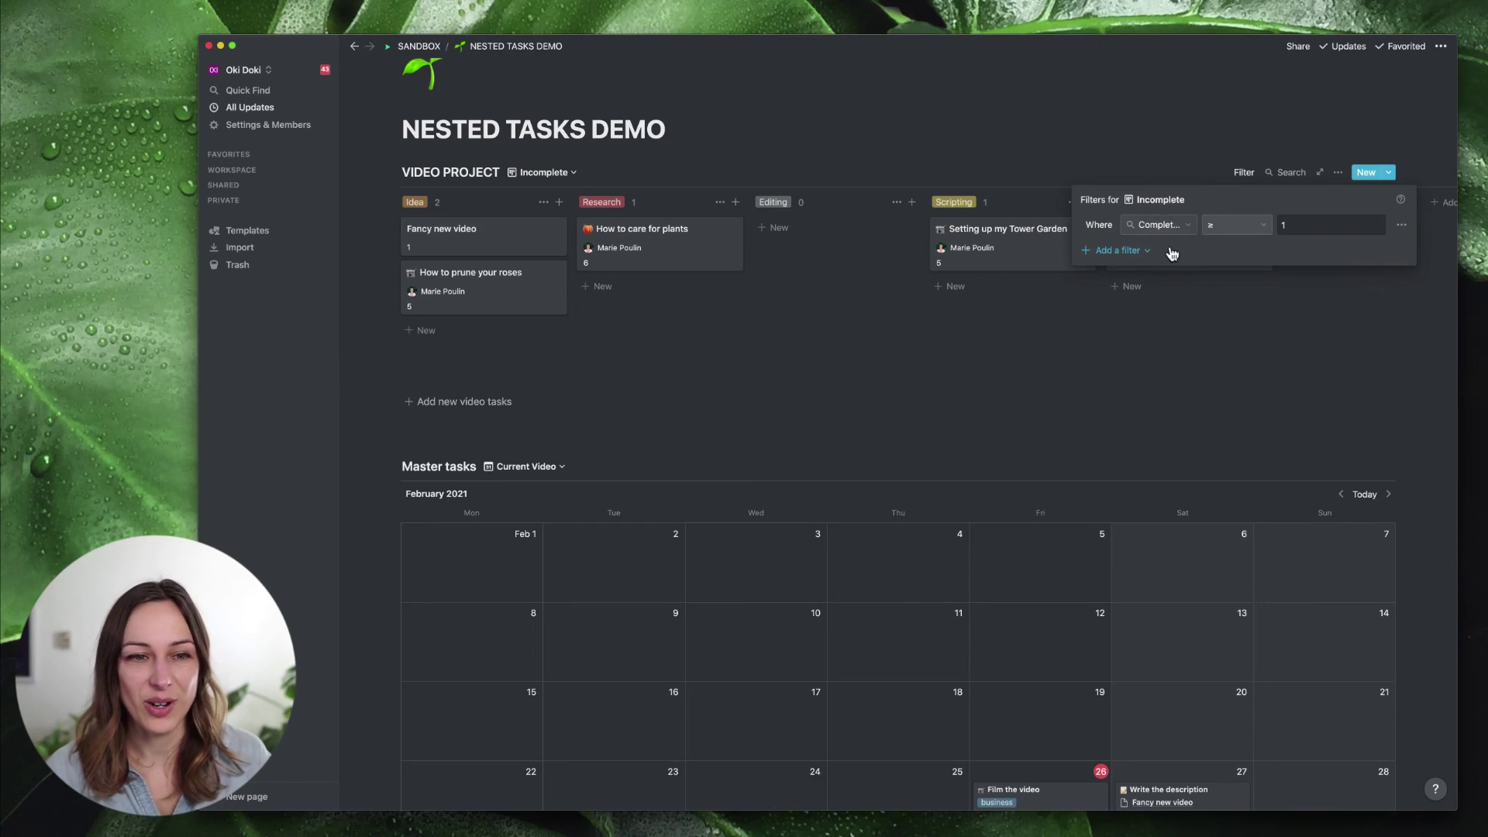
pyautogui.click(1022, 406)
pyautogui.scroll(-5, 1115, 434)
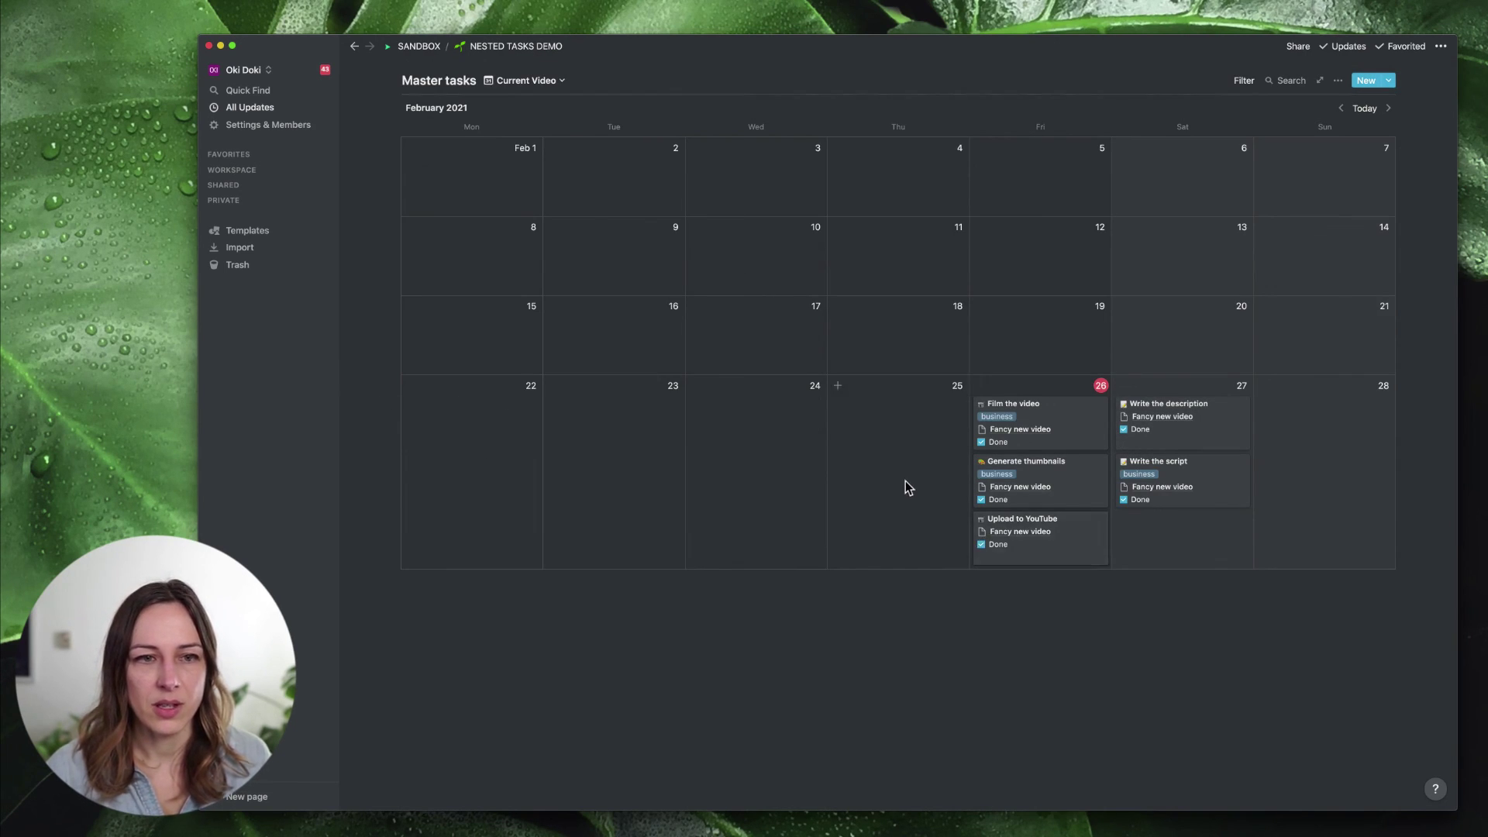
pyautogui.scroll(5, 904, 486)
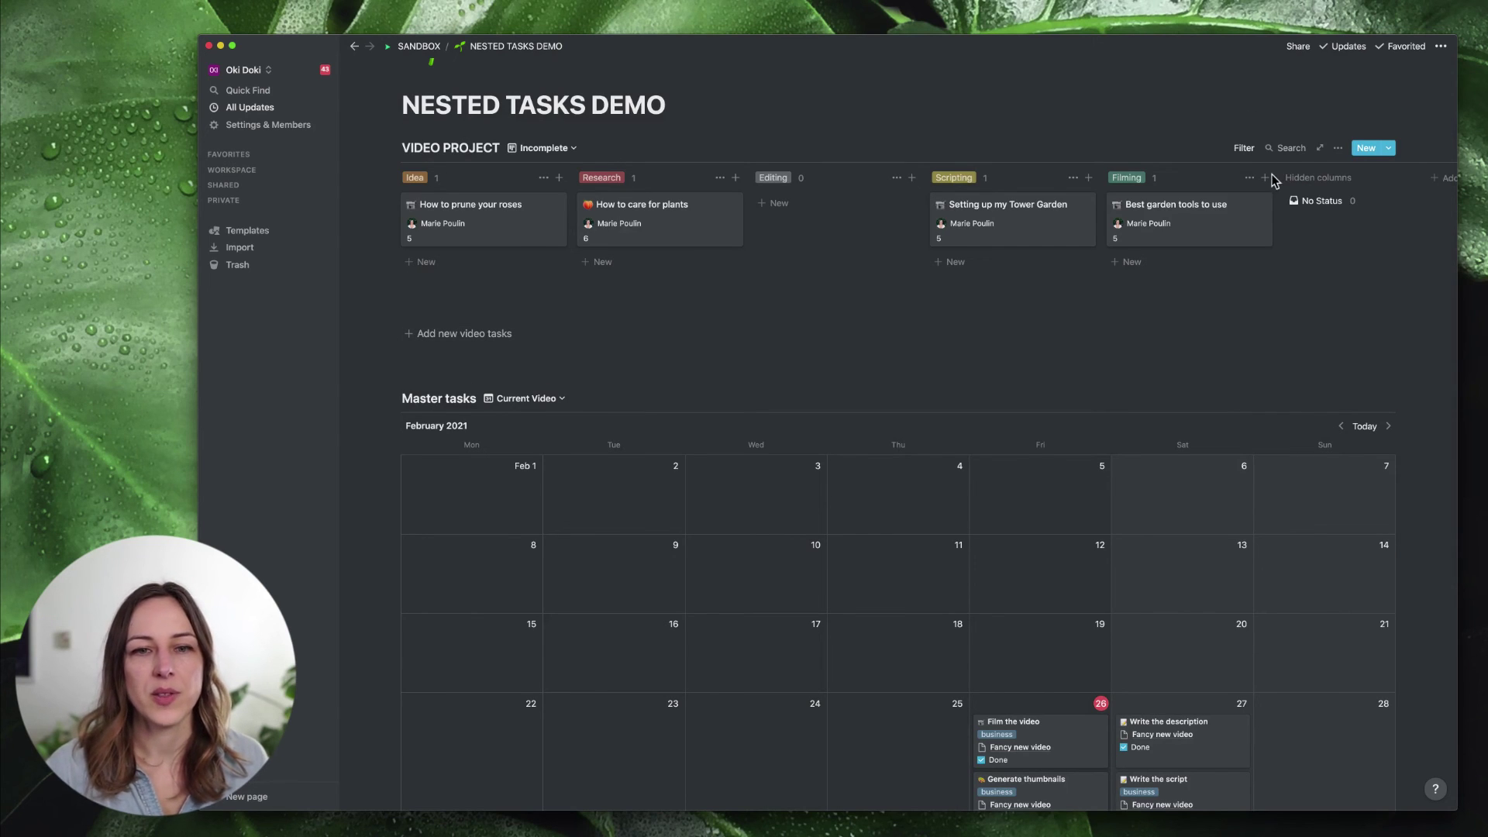
pyautogui.scroll(3, 979, 349)
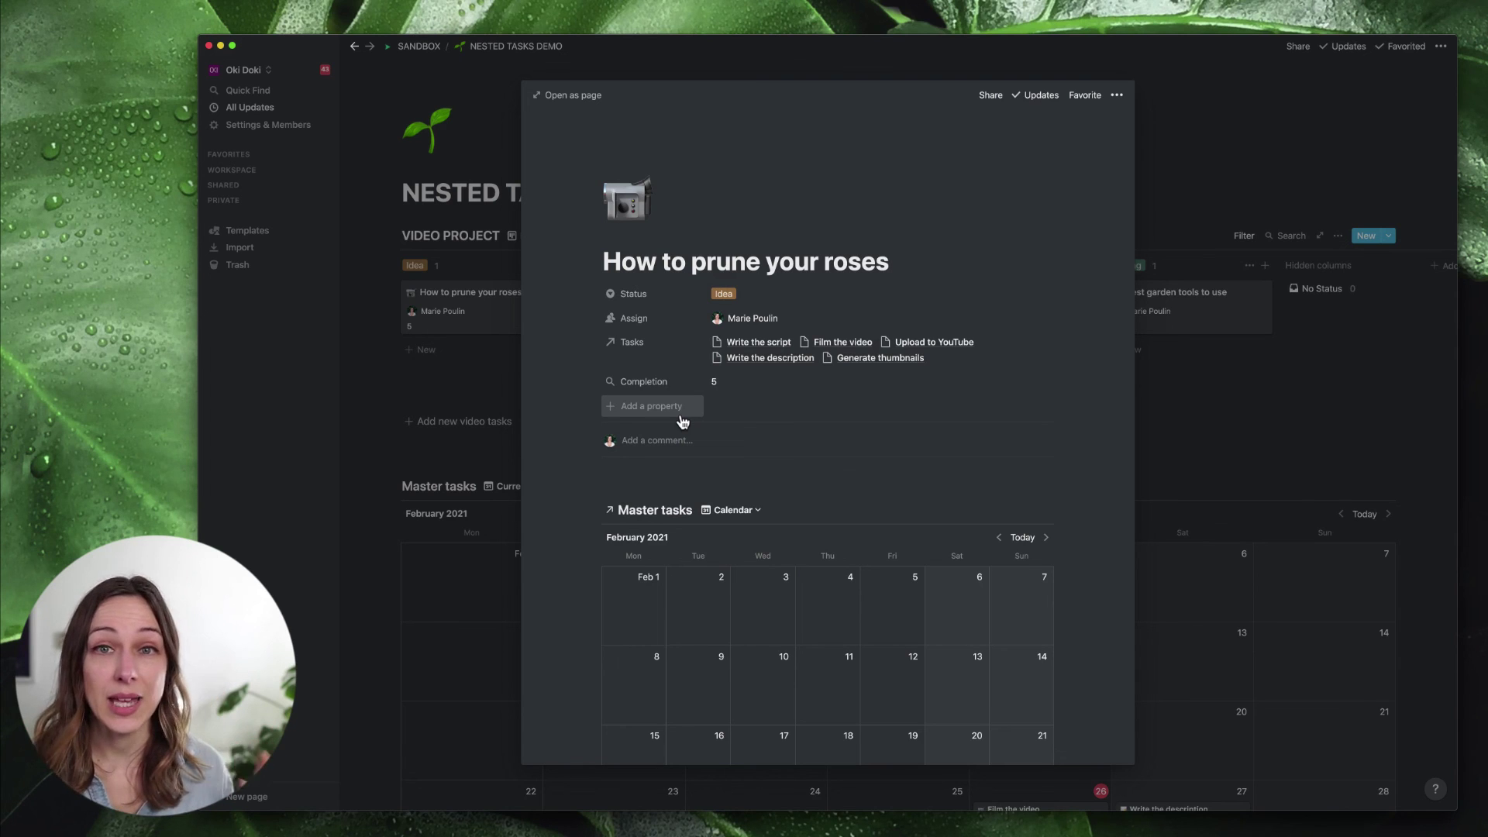
pyautogui.click(1348, 432)
pyautogui.click(1353, 442)
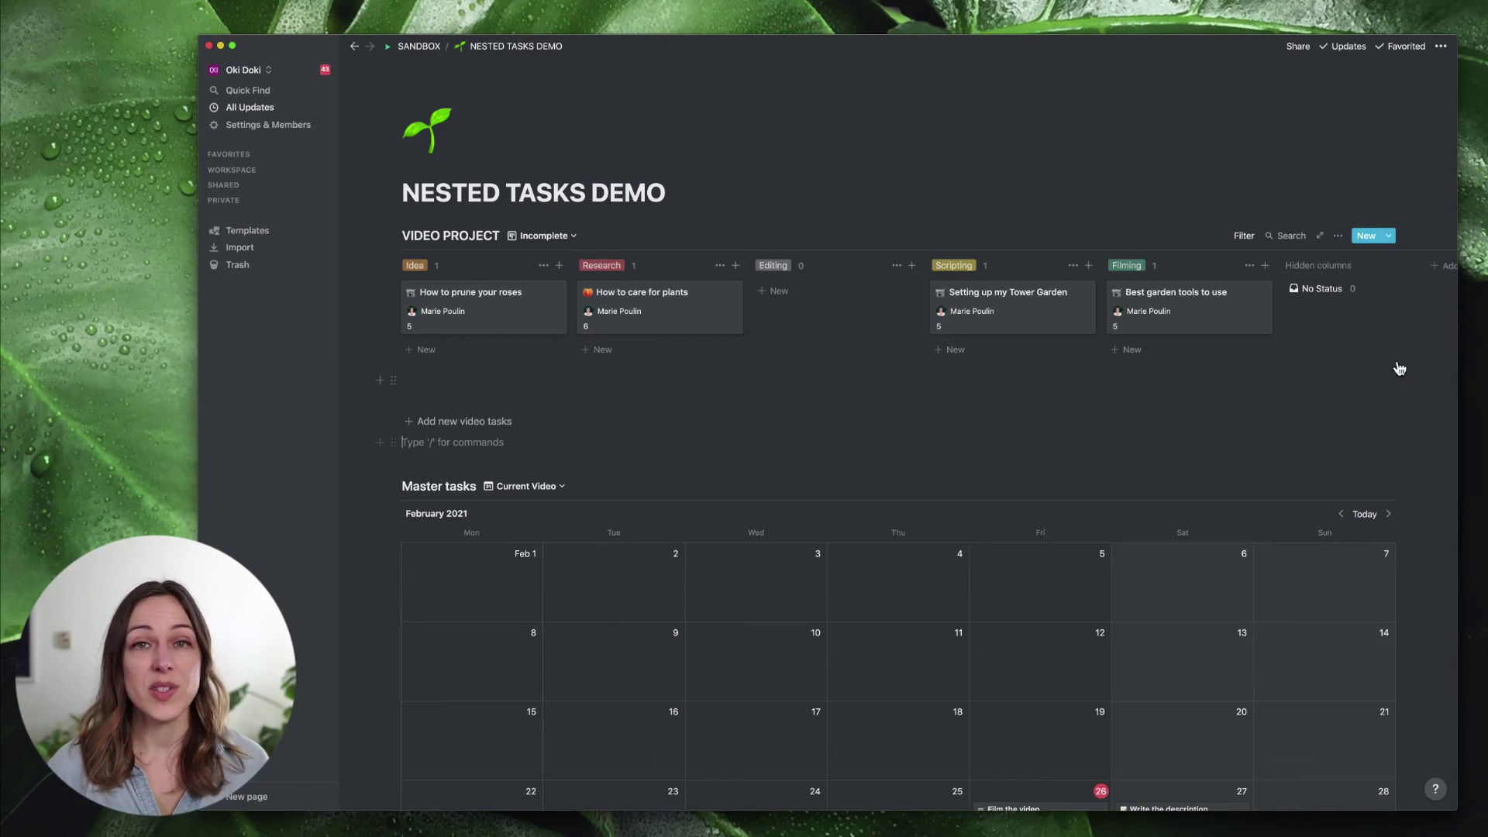